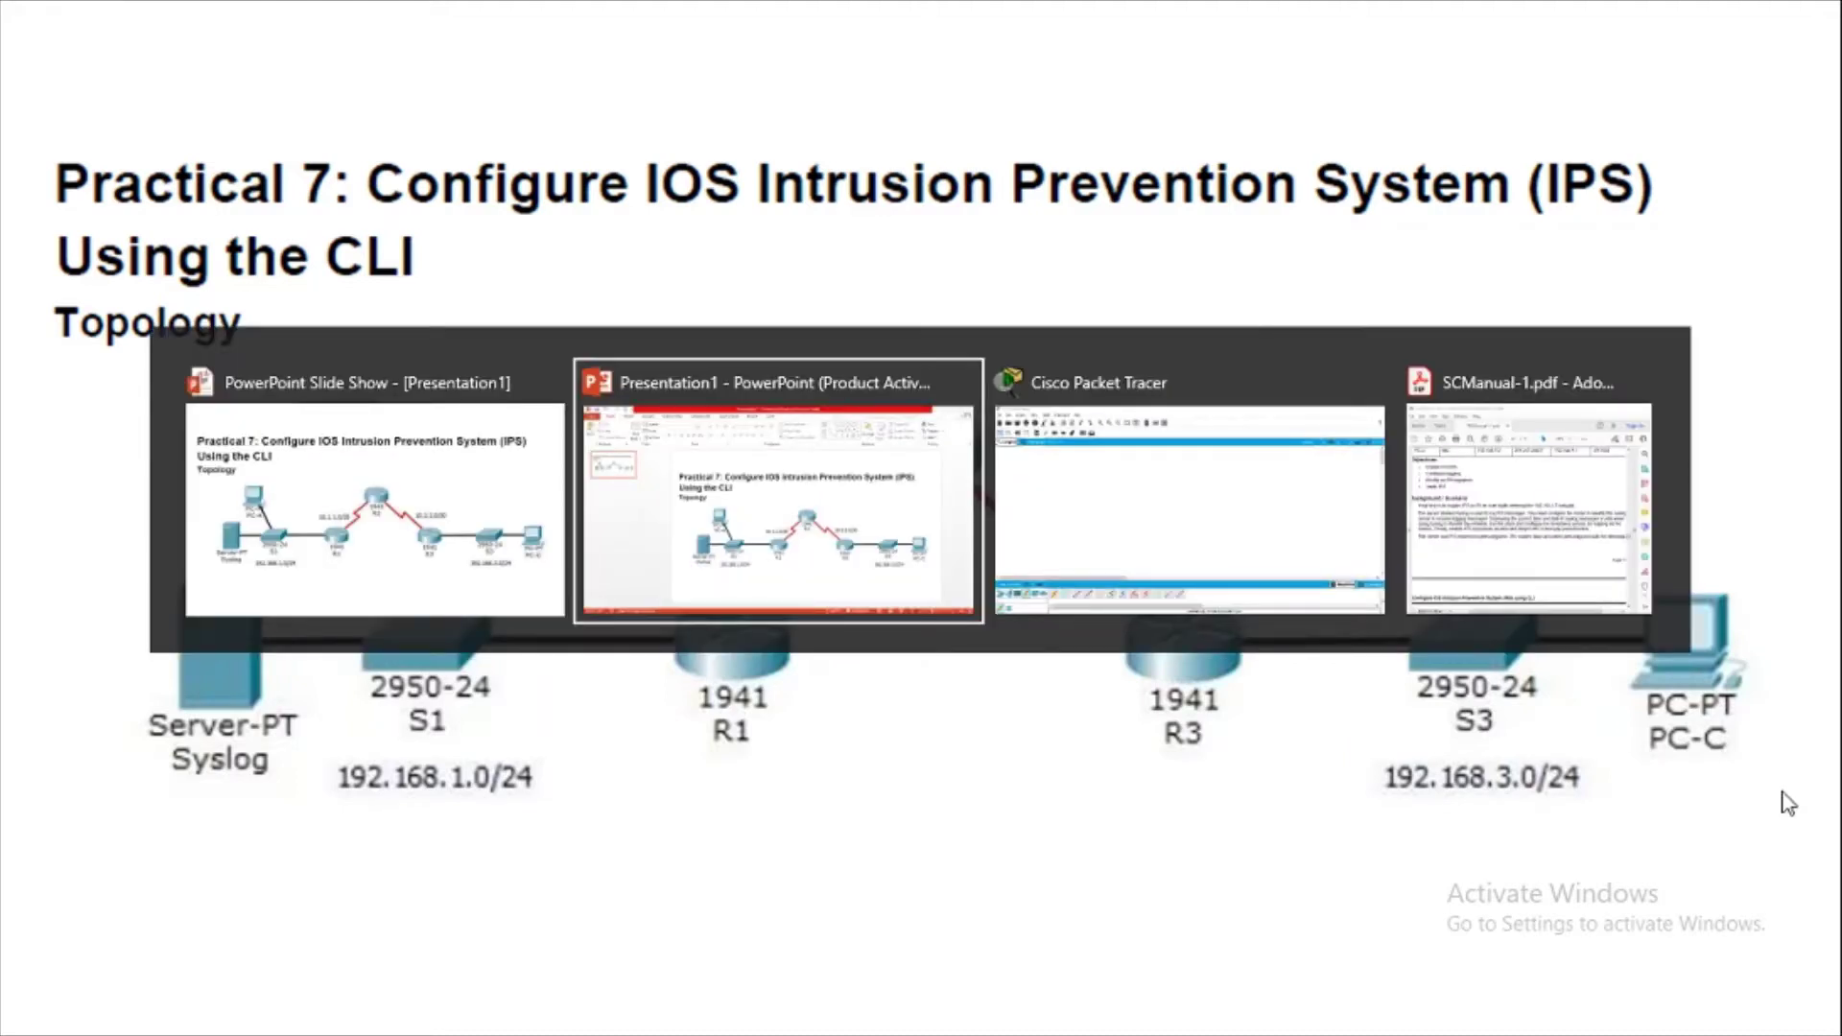
key(alt+Tab)
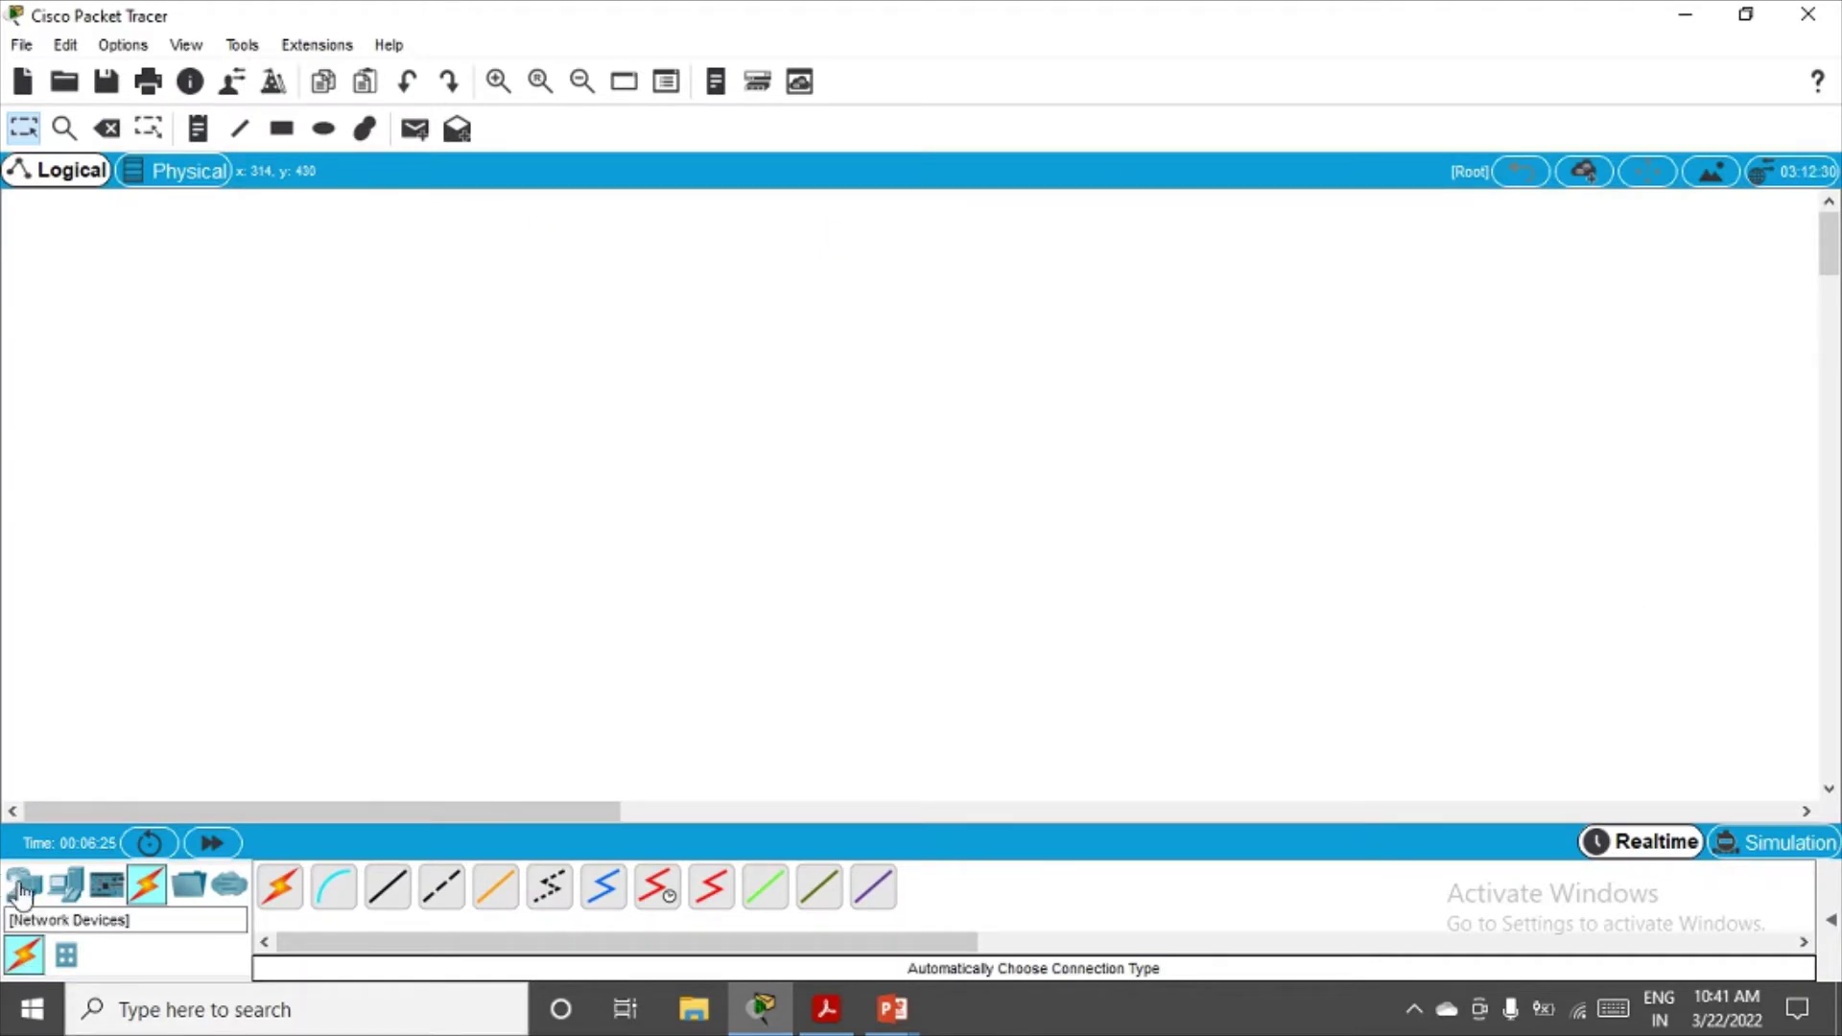
Place three 1941 routers in a triangle on the canvas
click(21, 882)
click(331, 884)
click(723, 533)
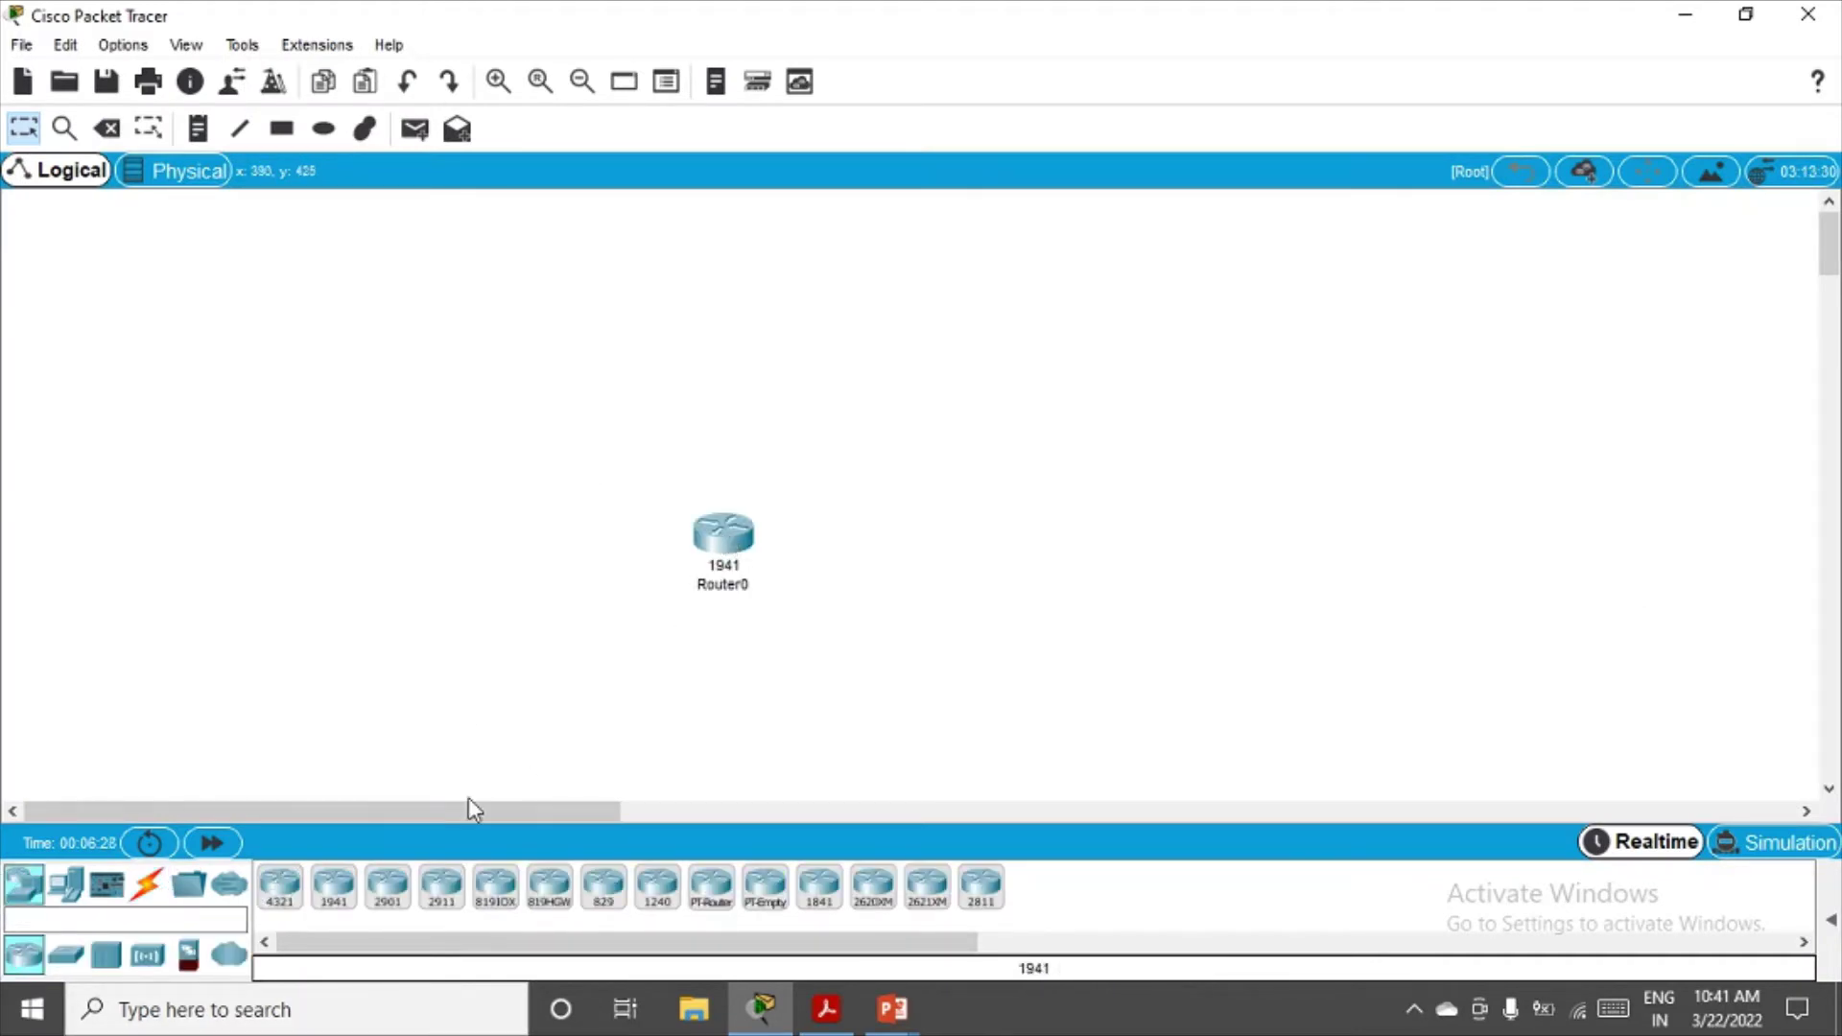
click(331, 884)
click(845, 362)
click(331, 885)
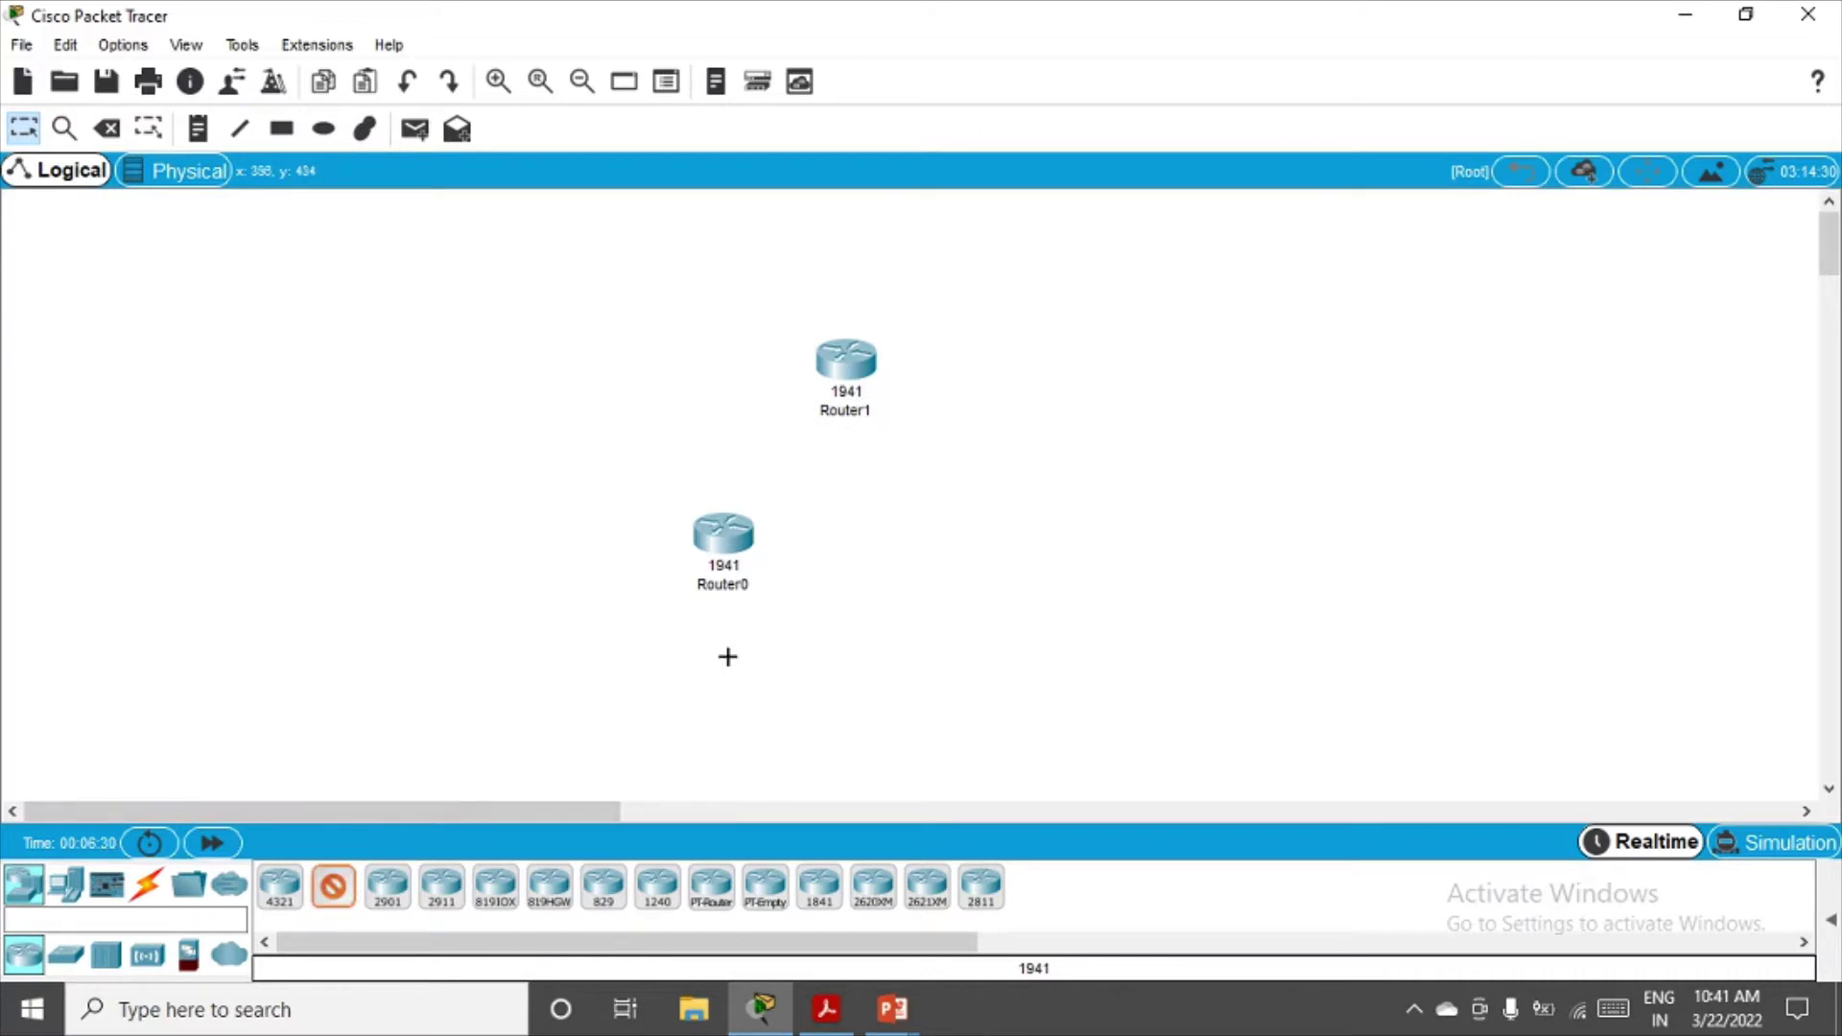
click(978, 534)
Rename the three routers R1, R2 and R3
click(723, 584)
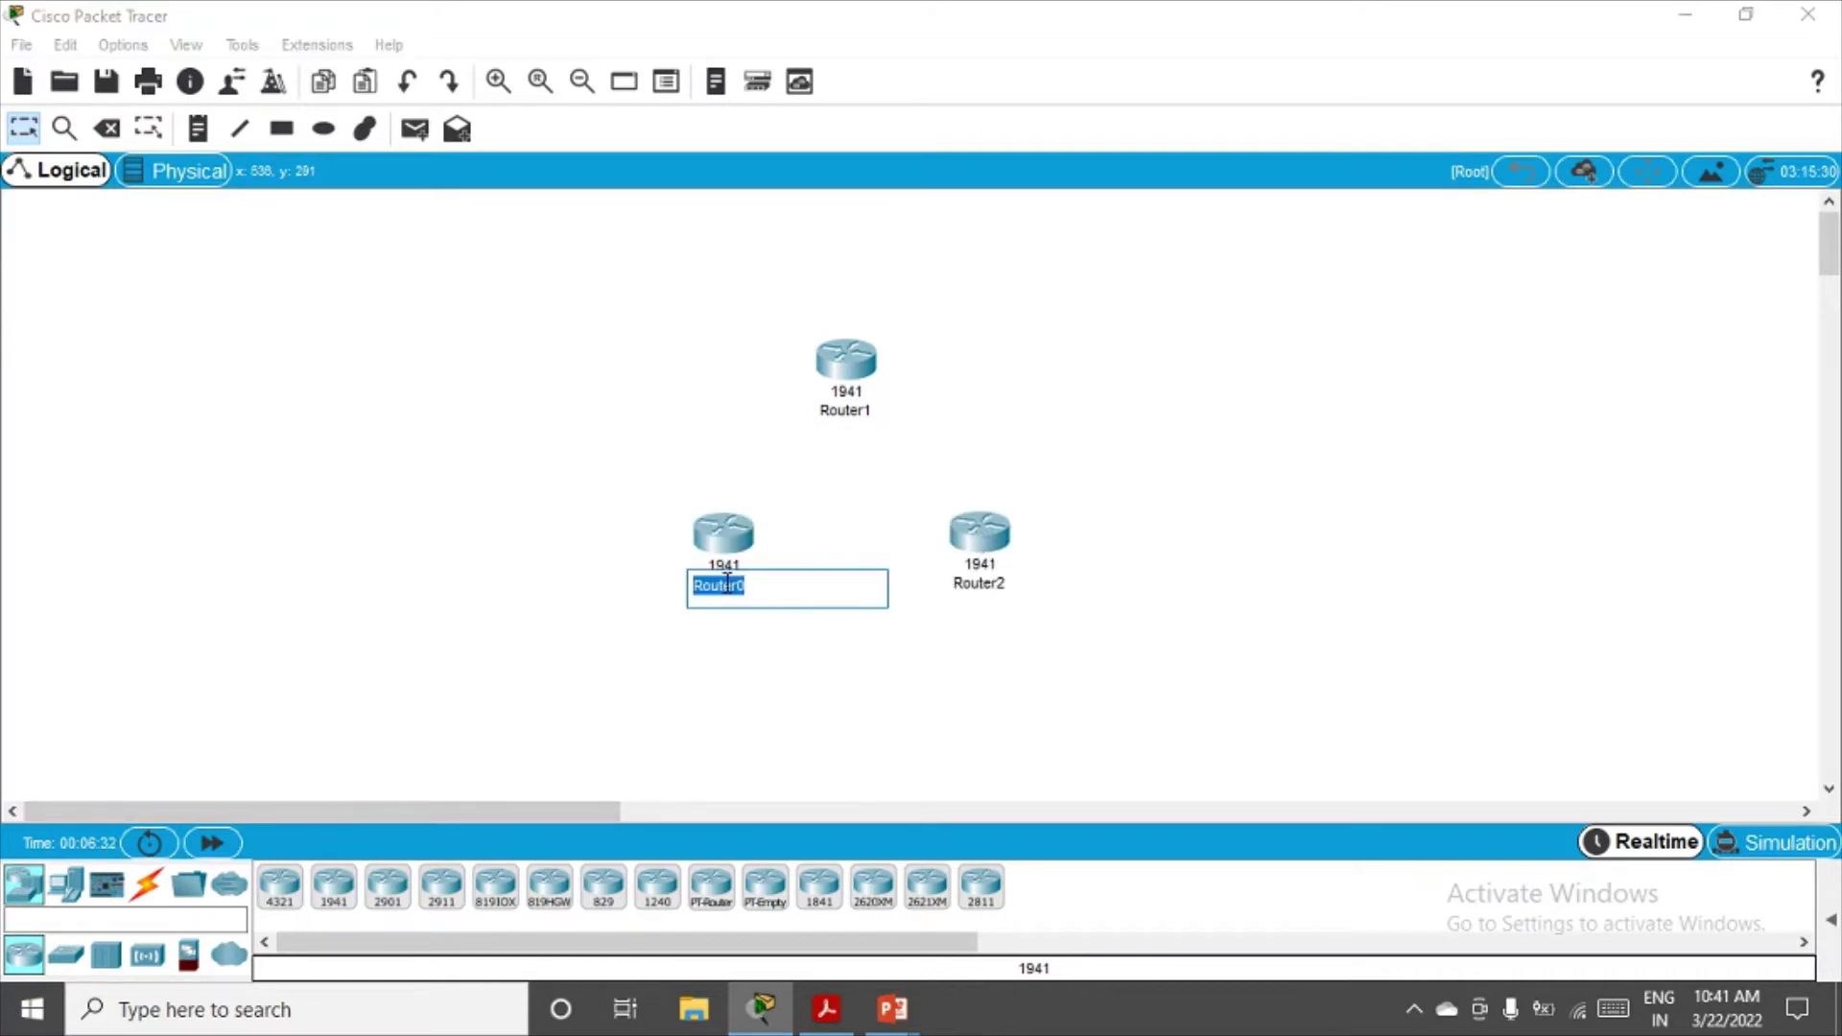
text(R1)
key(Return)
click(854, 411)
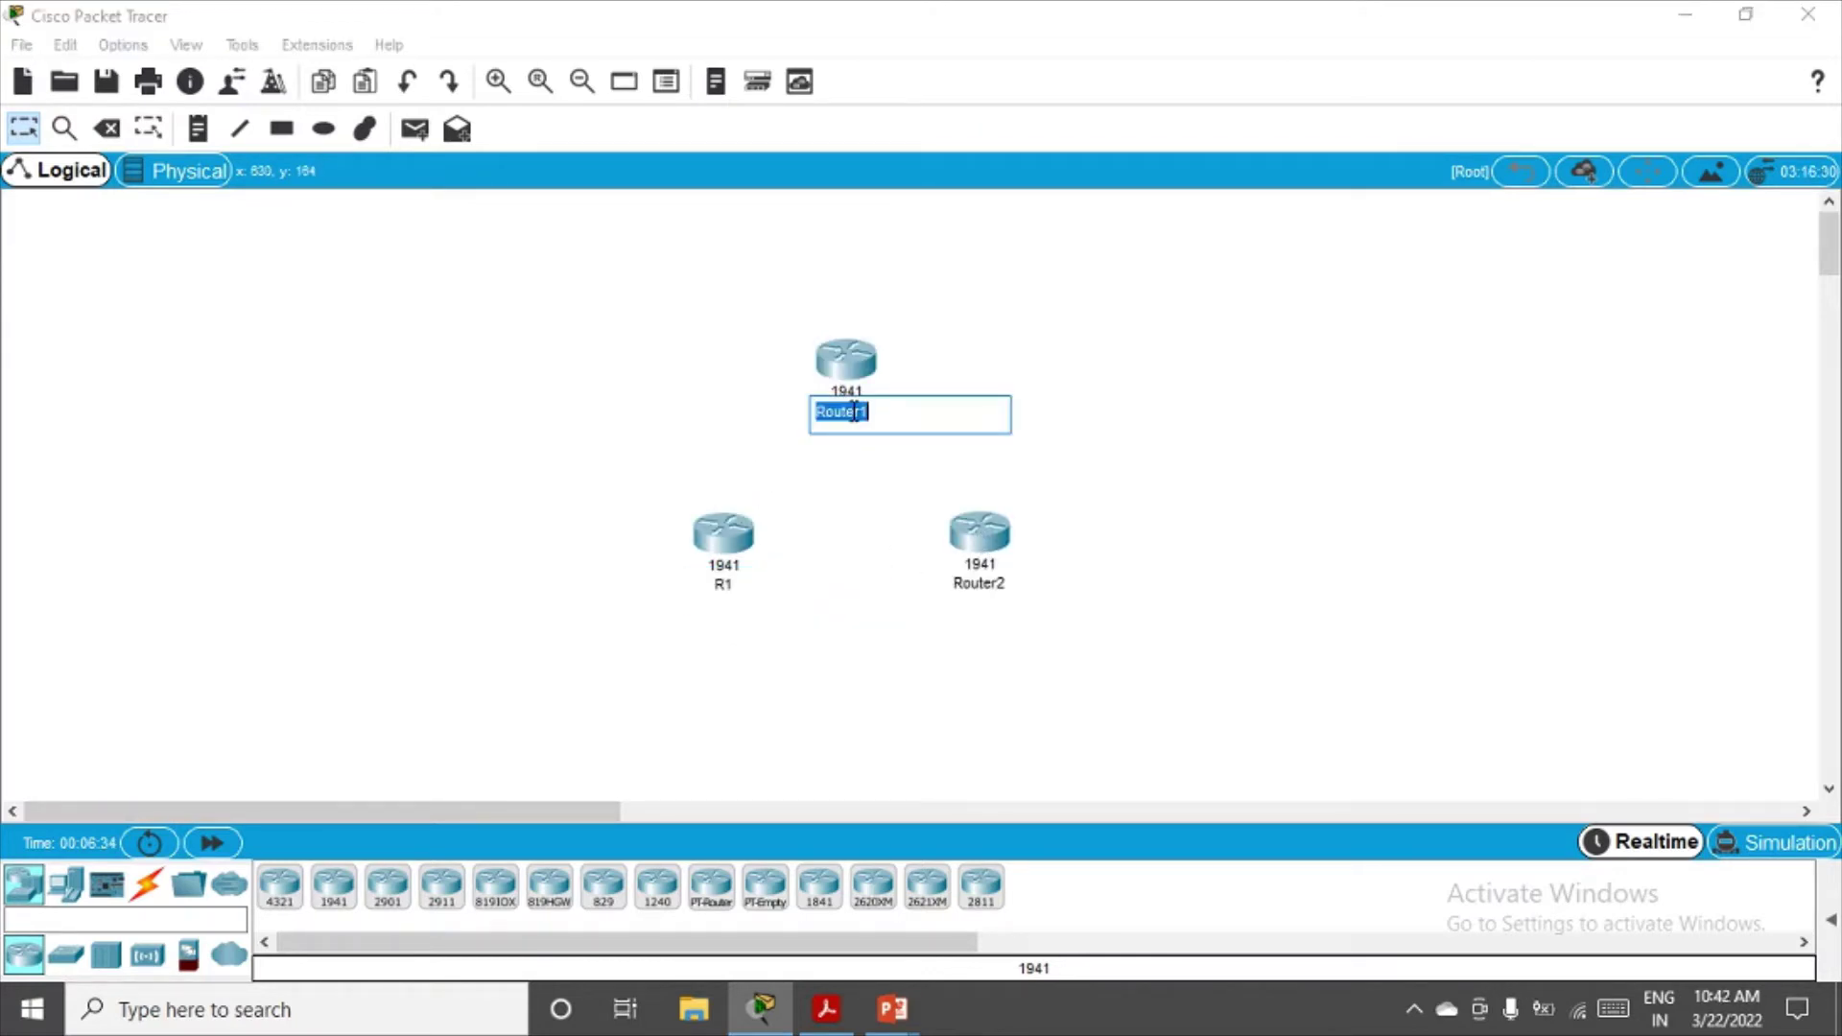
text(R2)
key(Return)
click(978, 585)
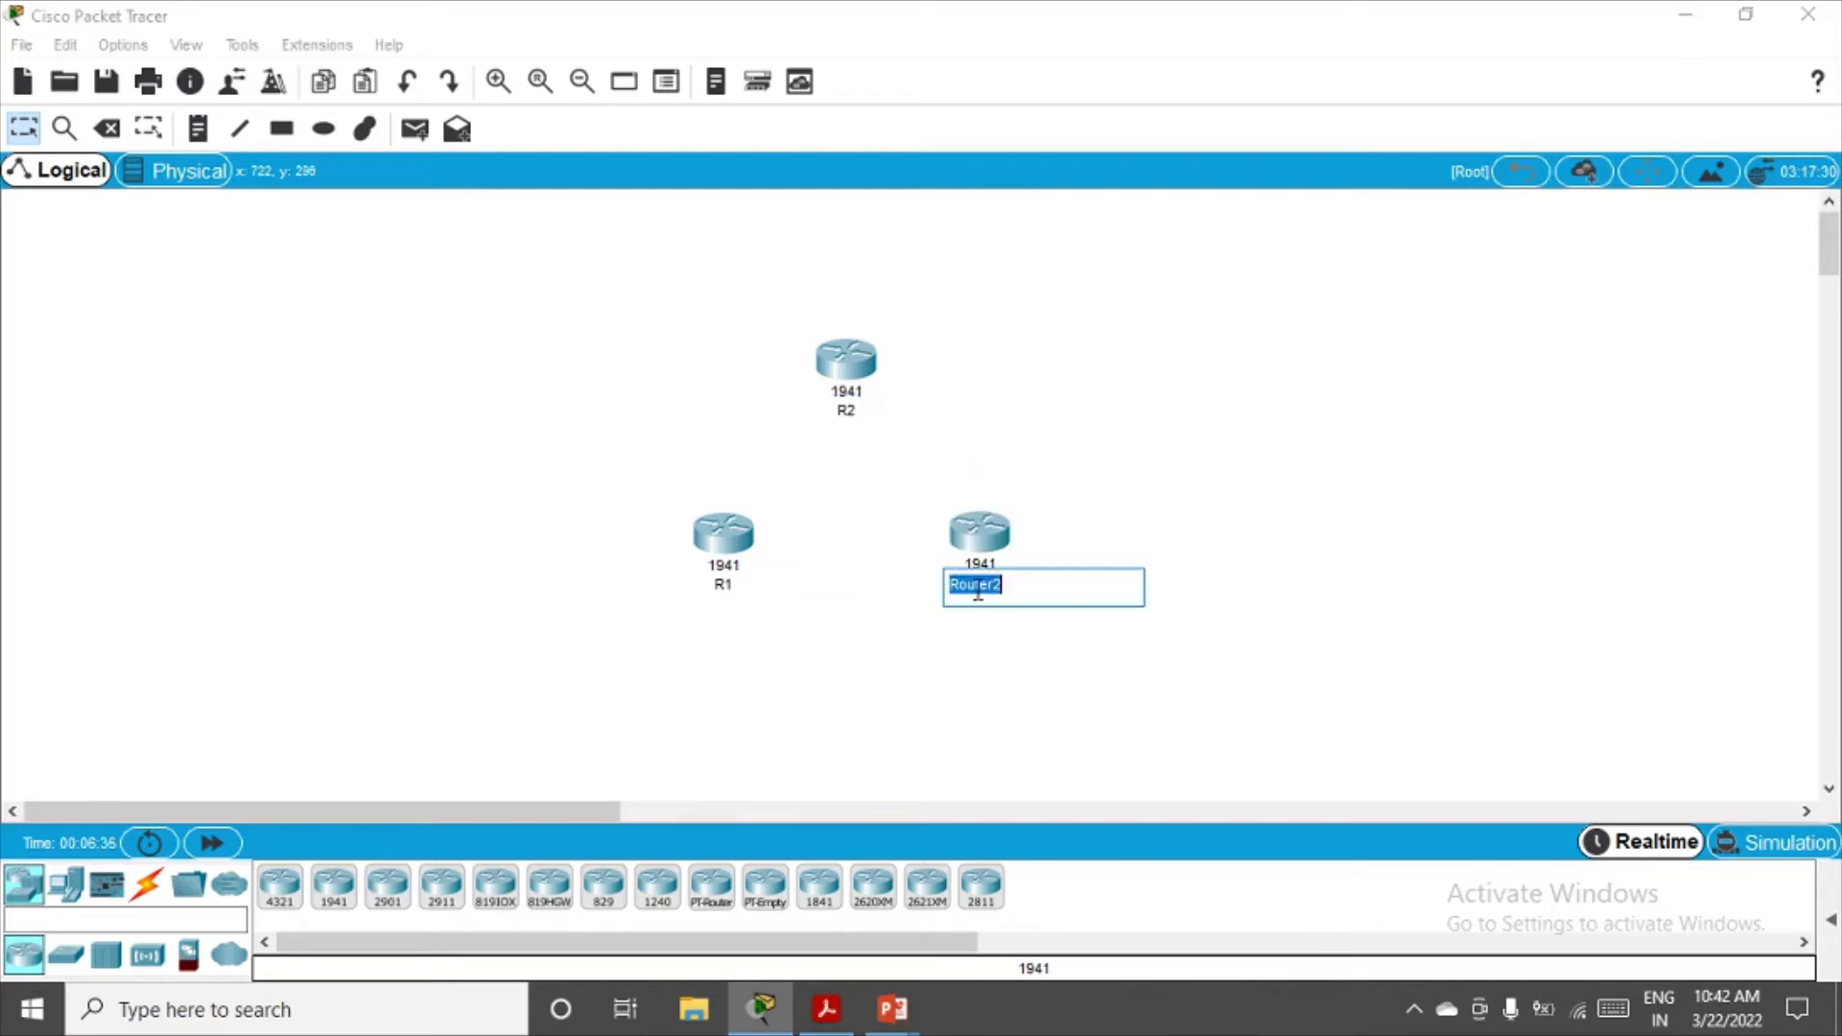
text(R3)
key(Return)
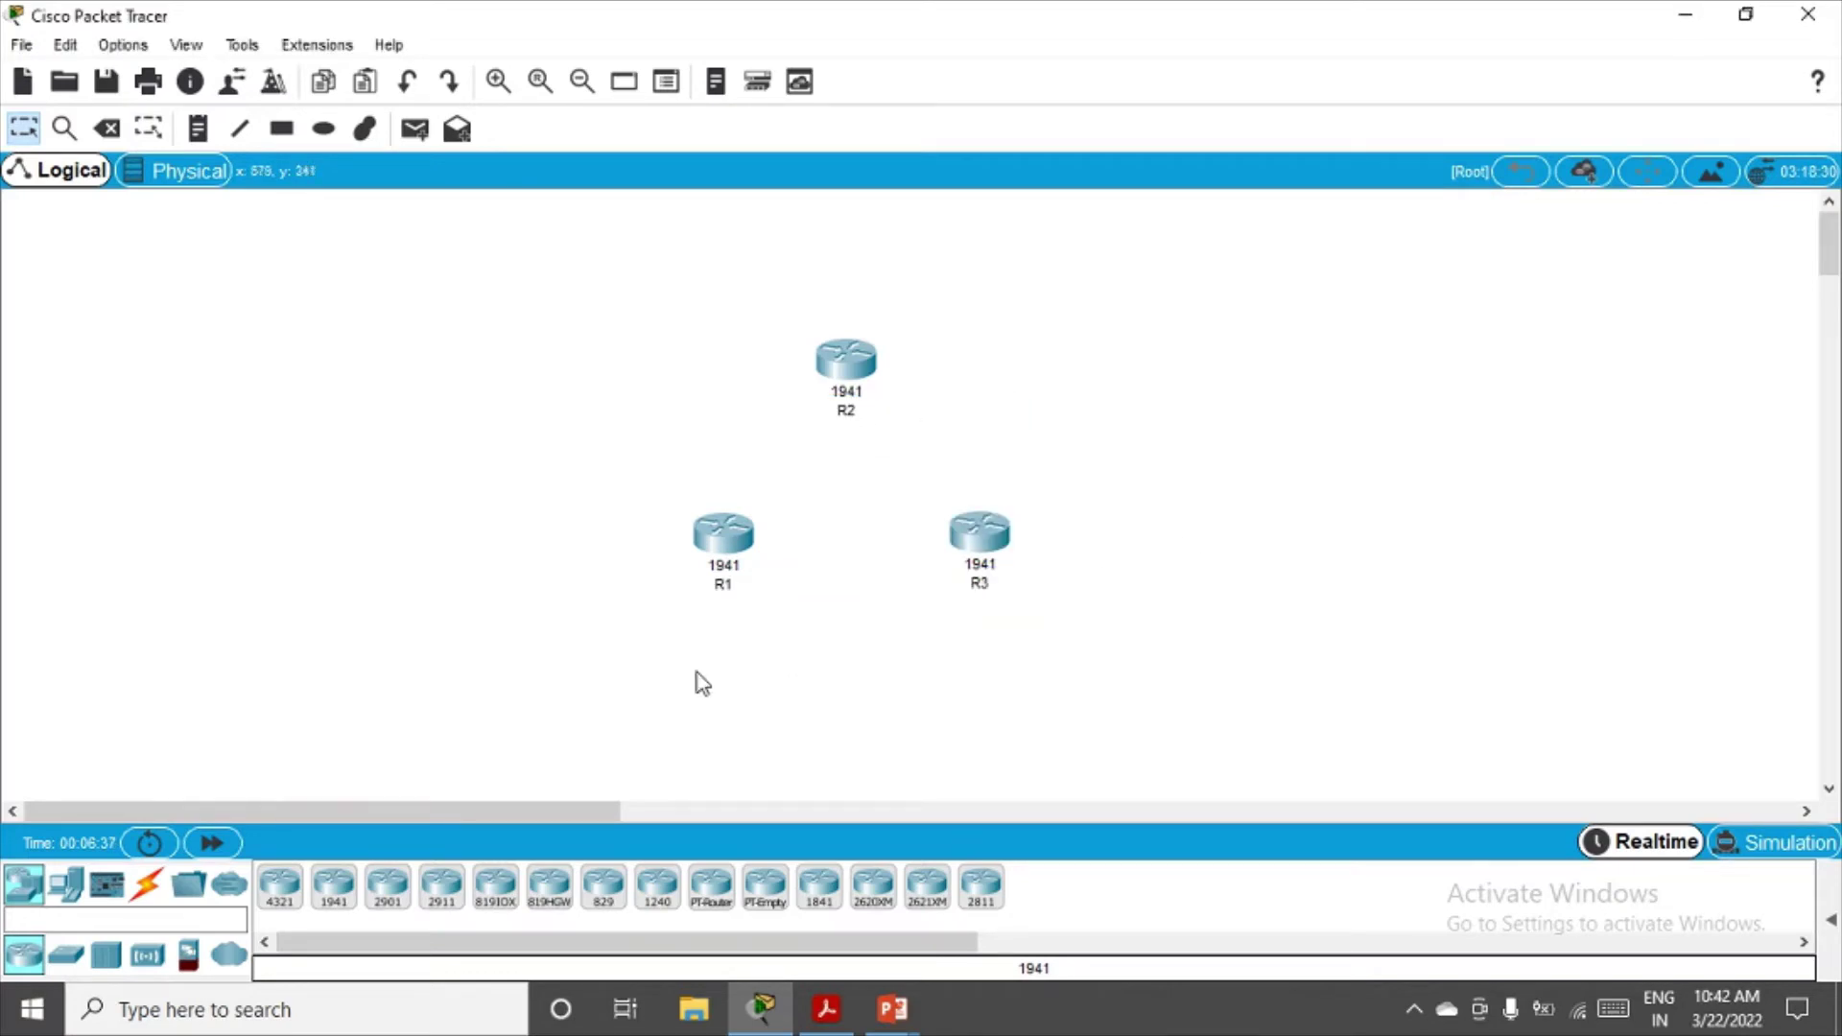
Add two 2960-24TT switches, one left of R1 and one right of R3
click(65, 954)
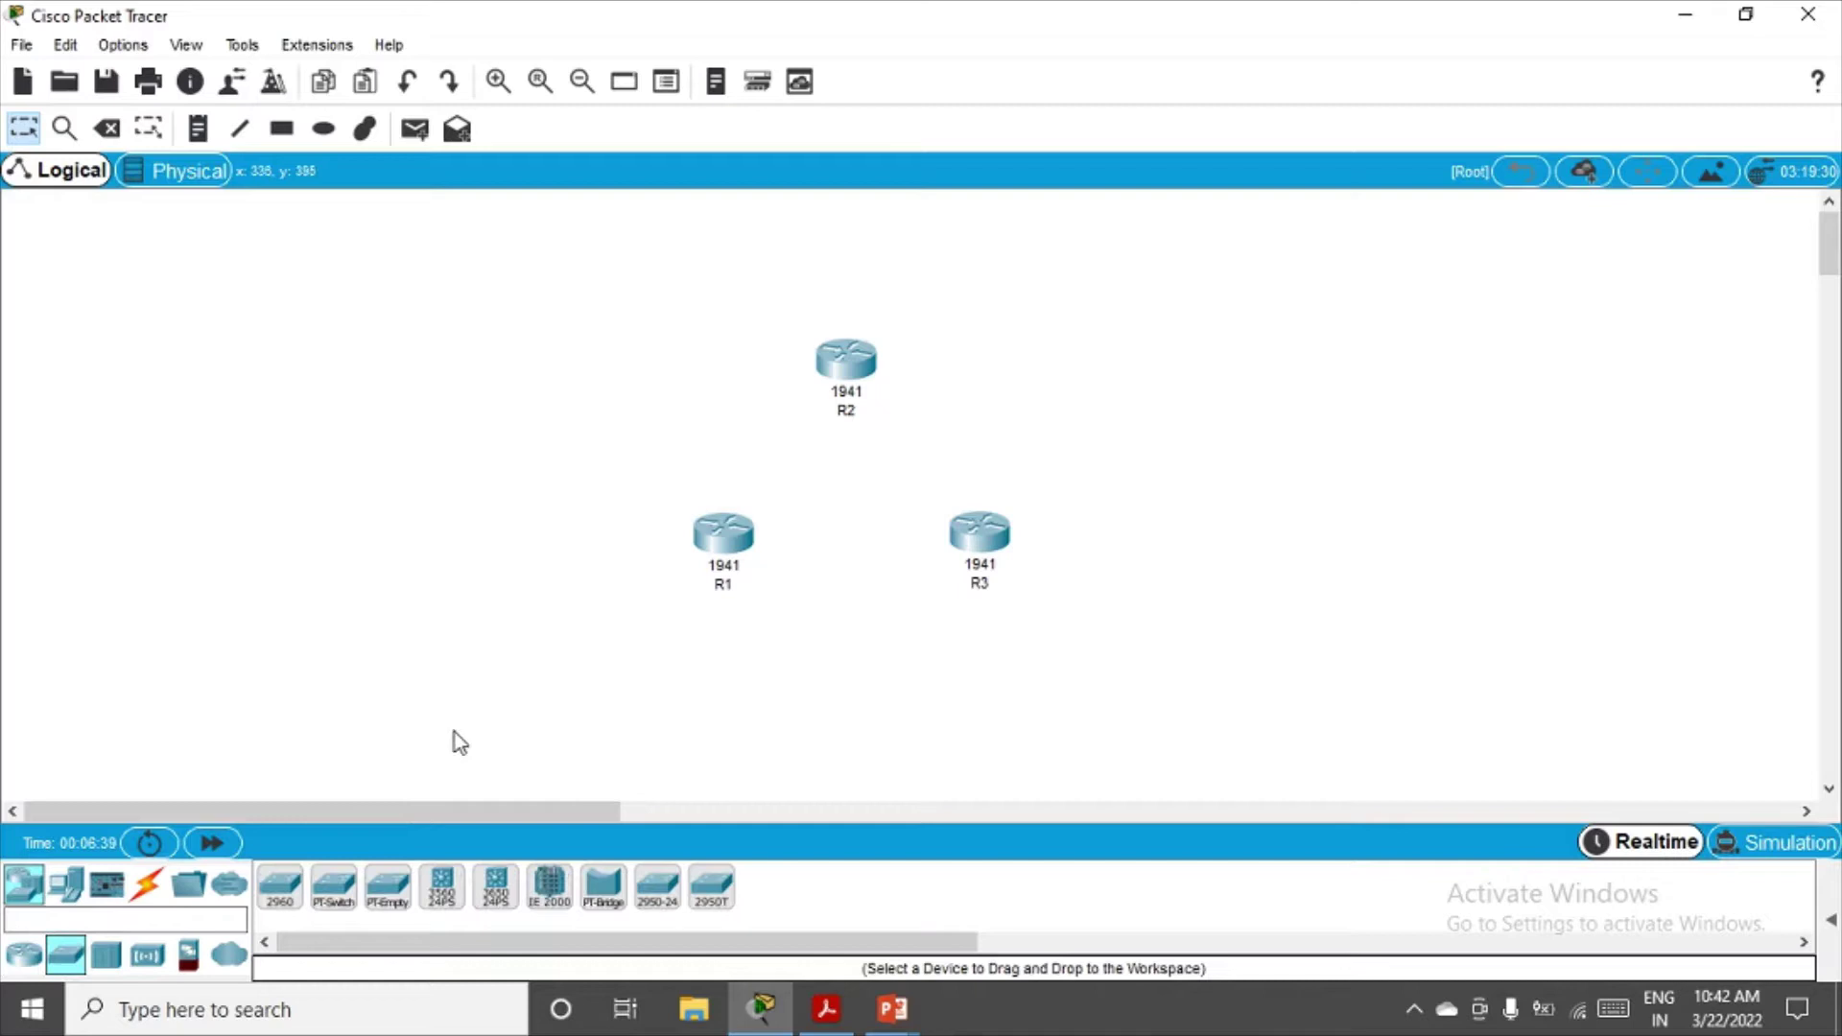
click(285, 910)
click(415, 527)
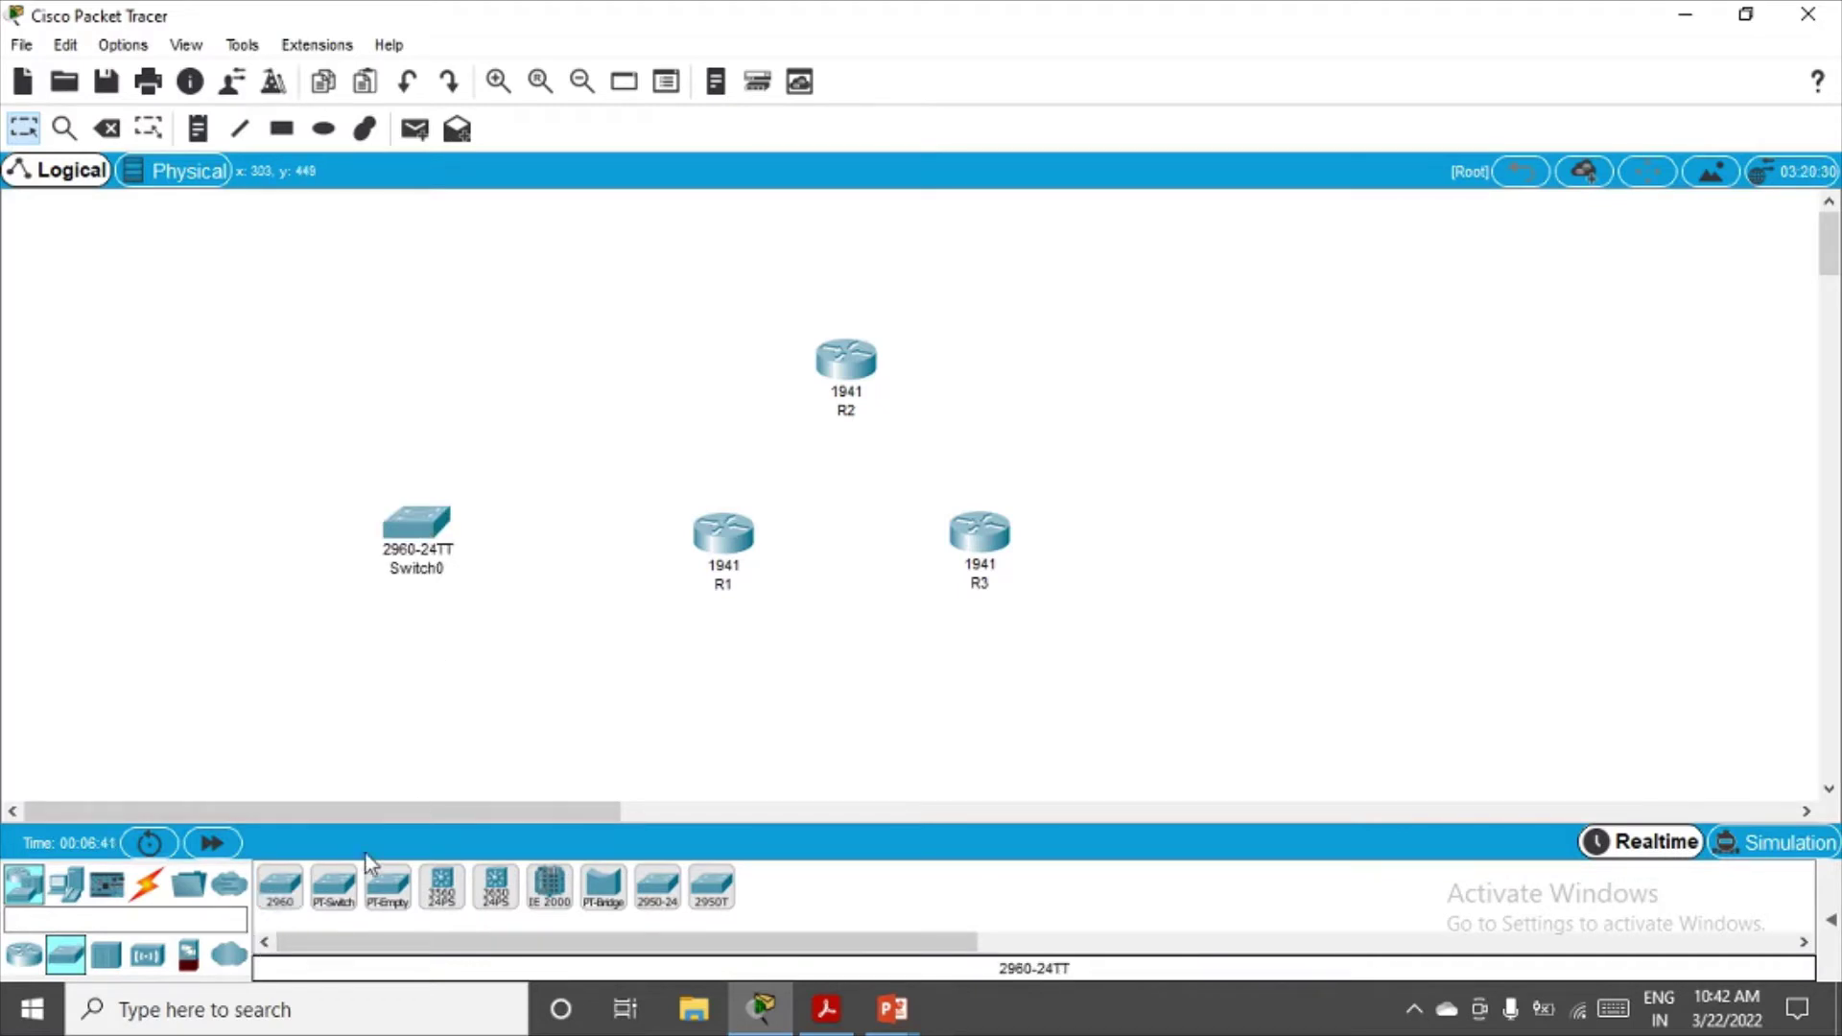
click(279, 892)
click(1301, 542)
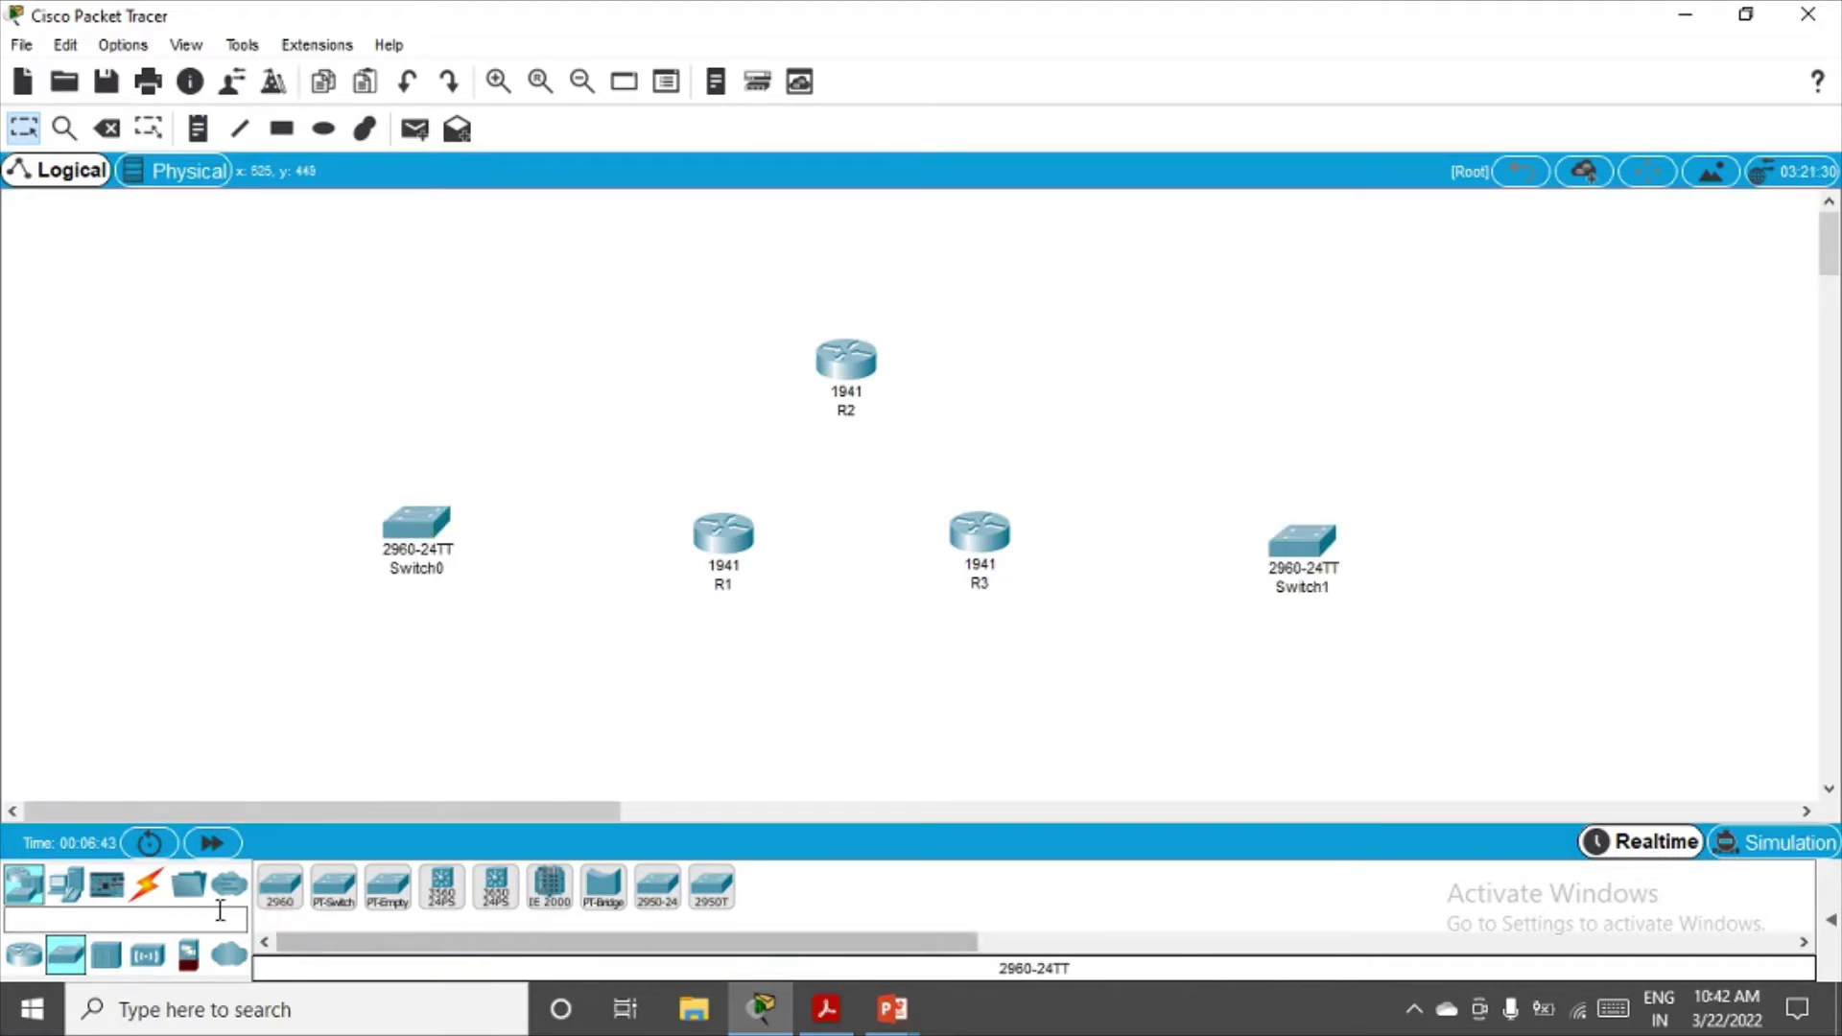
Add a PC at upper left, a server below it, and a PC at far right
click(61, 887)
click(279, 887)
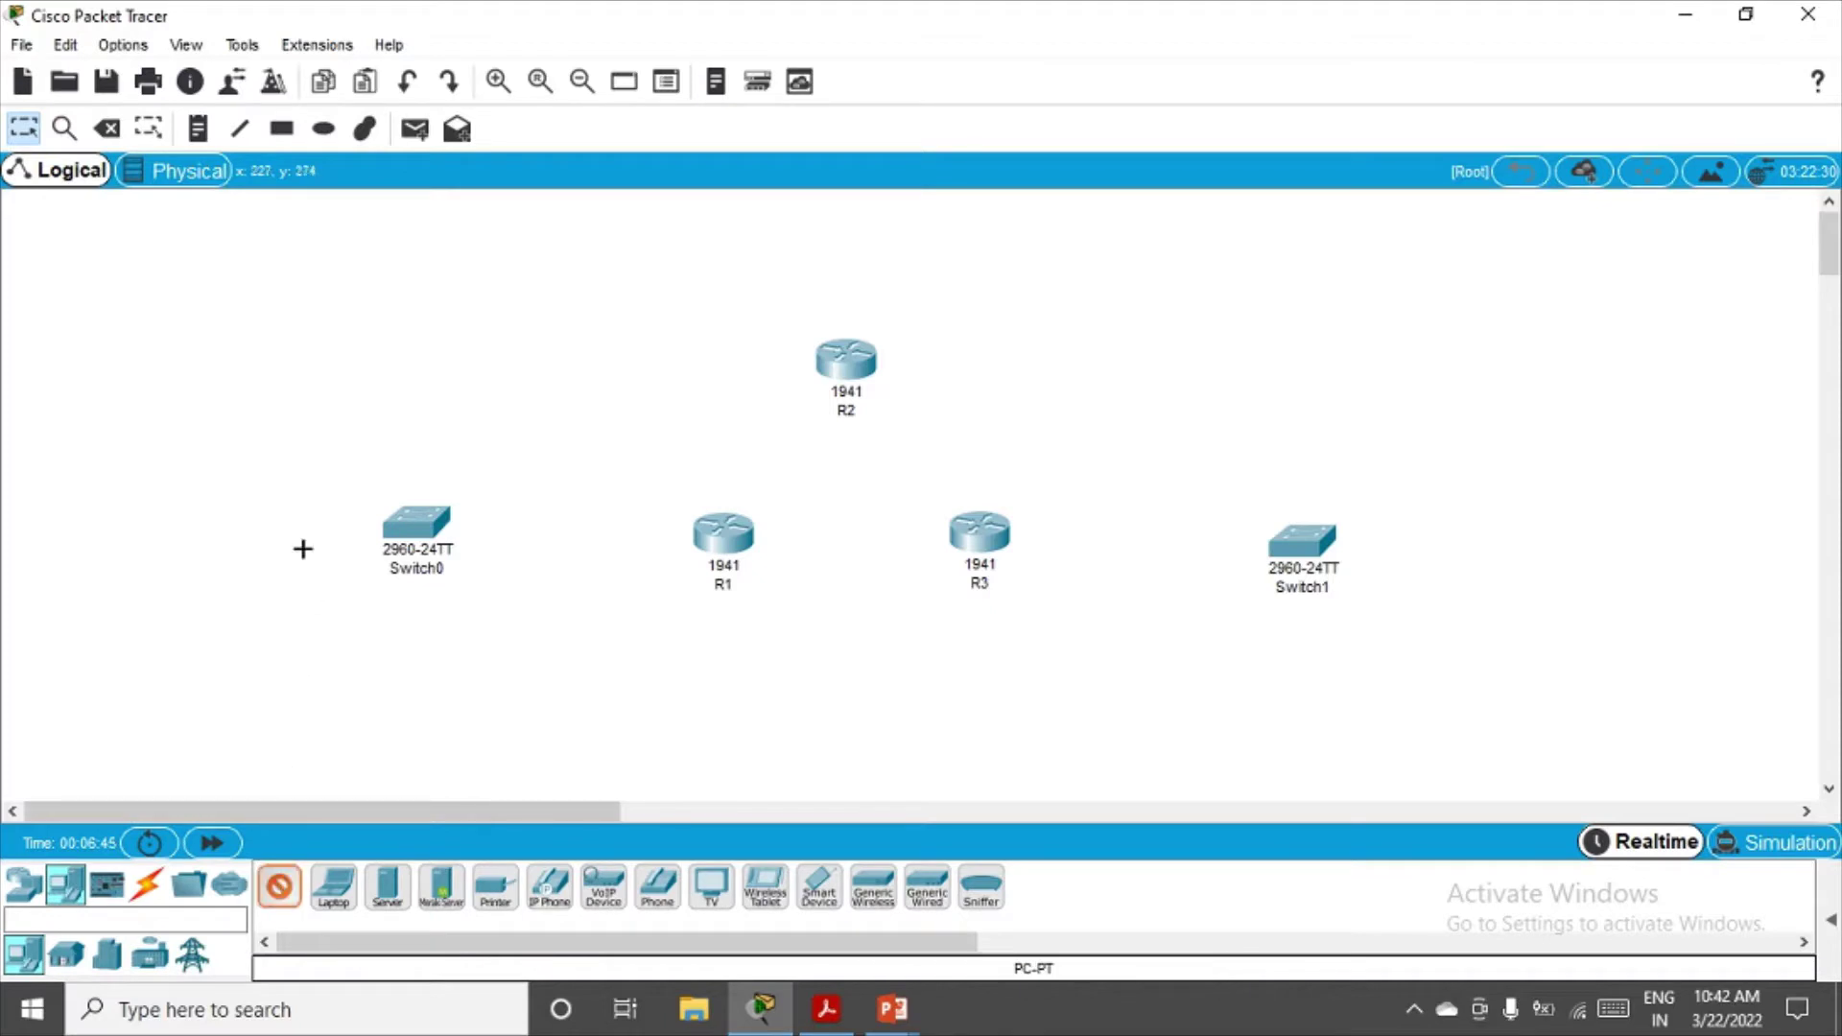
click(303, 431)
click(387, 887)
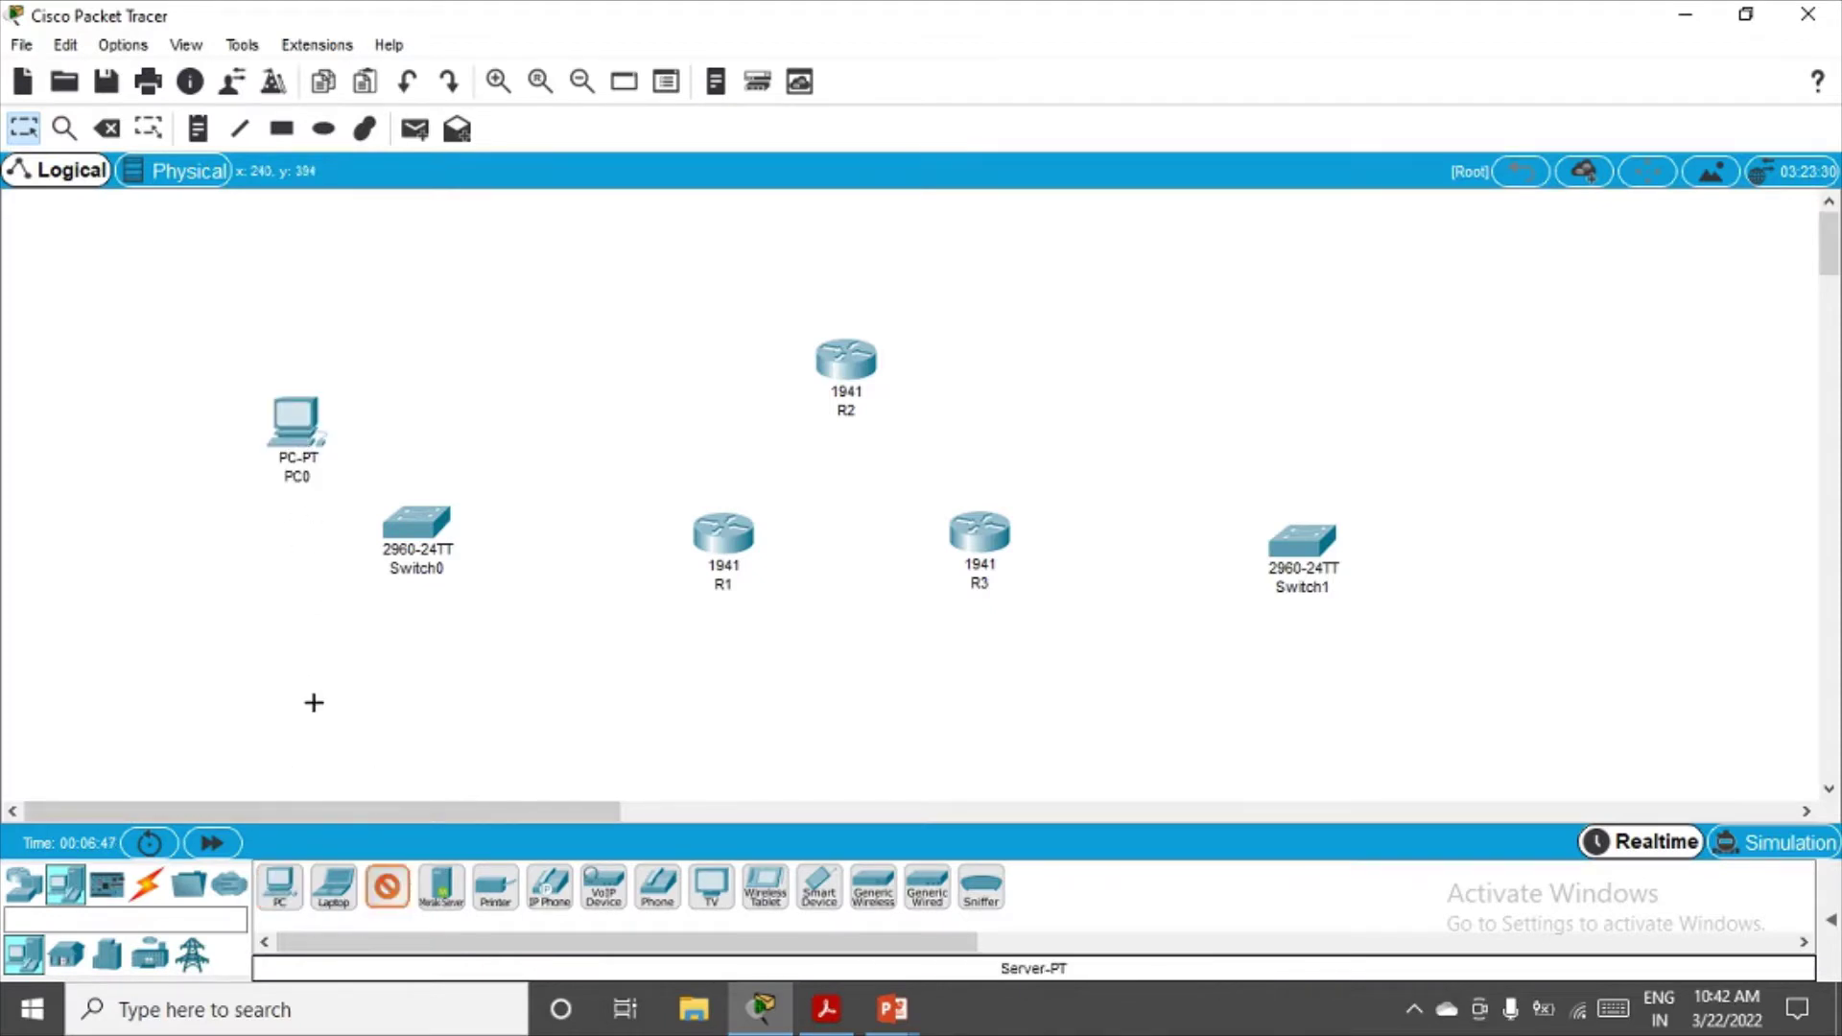
click(253, 576)
click(280, 887)
click(1518, 530)
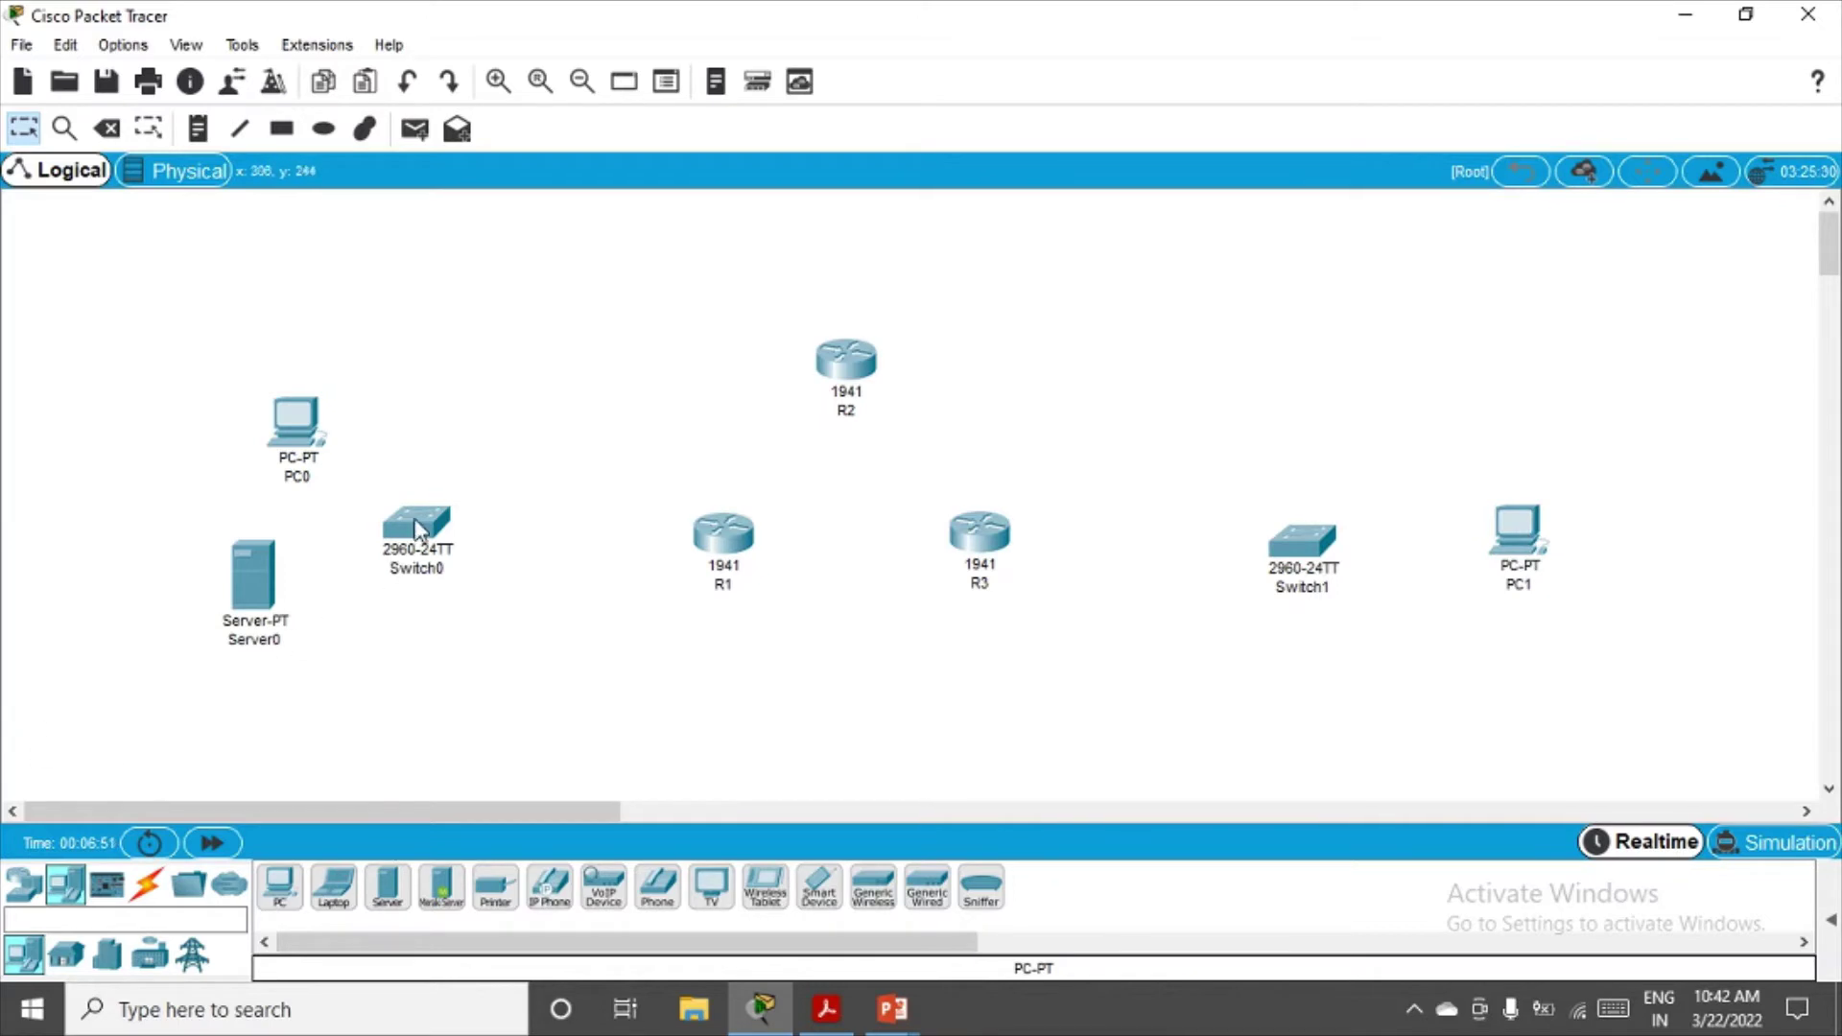
drag(417, 528, 475, 556)
Rename the devices PC A, PC B and SYSLOG
click(309, 475)
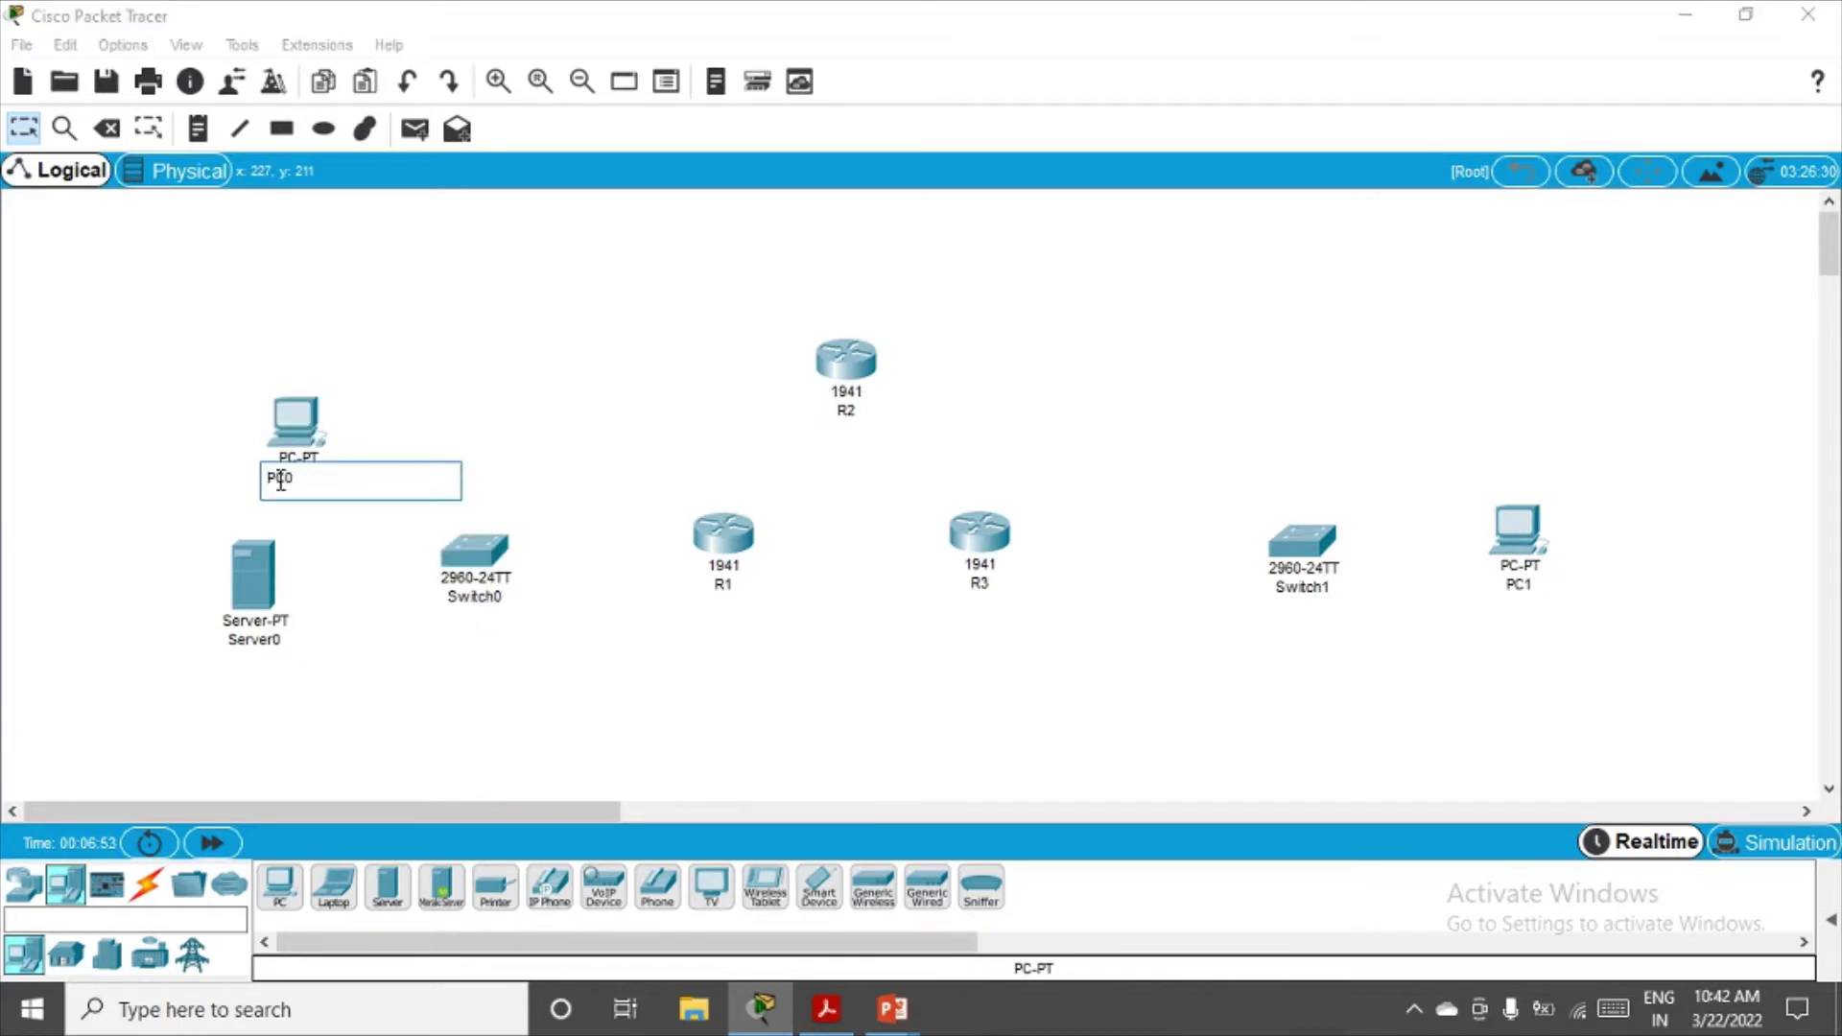
double_click(280, 480)
text(PC A)
double_click(1518, 584)
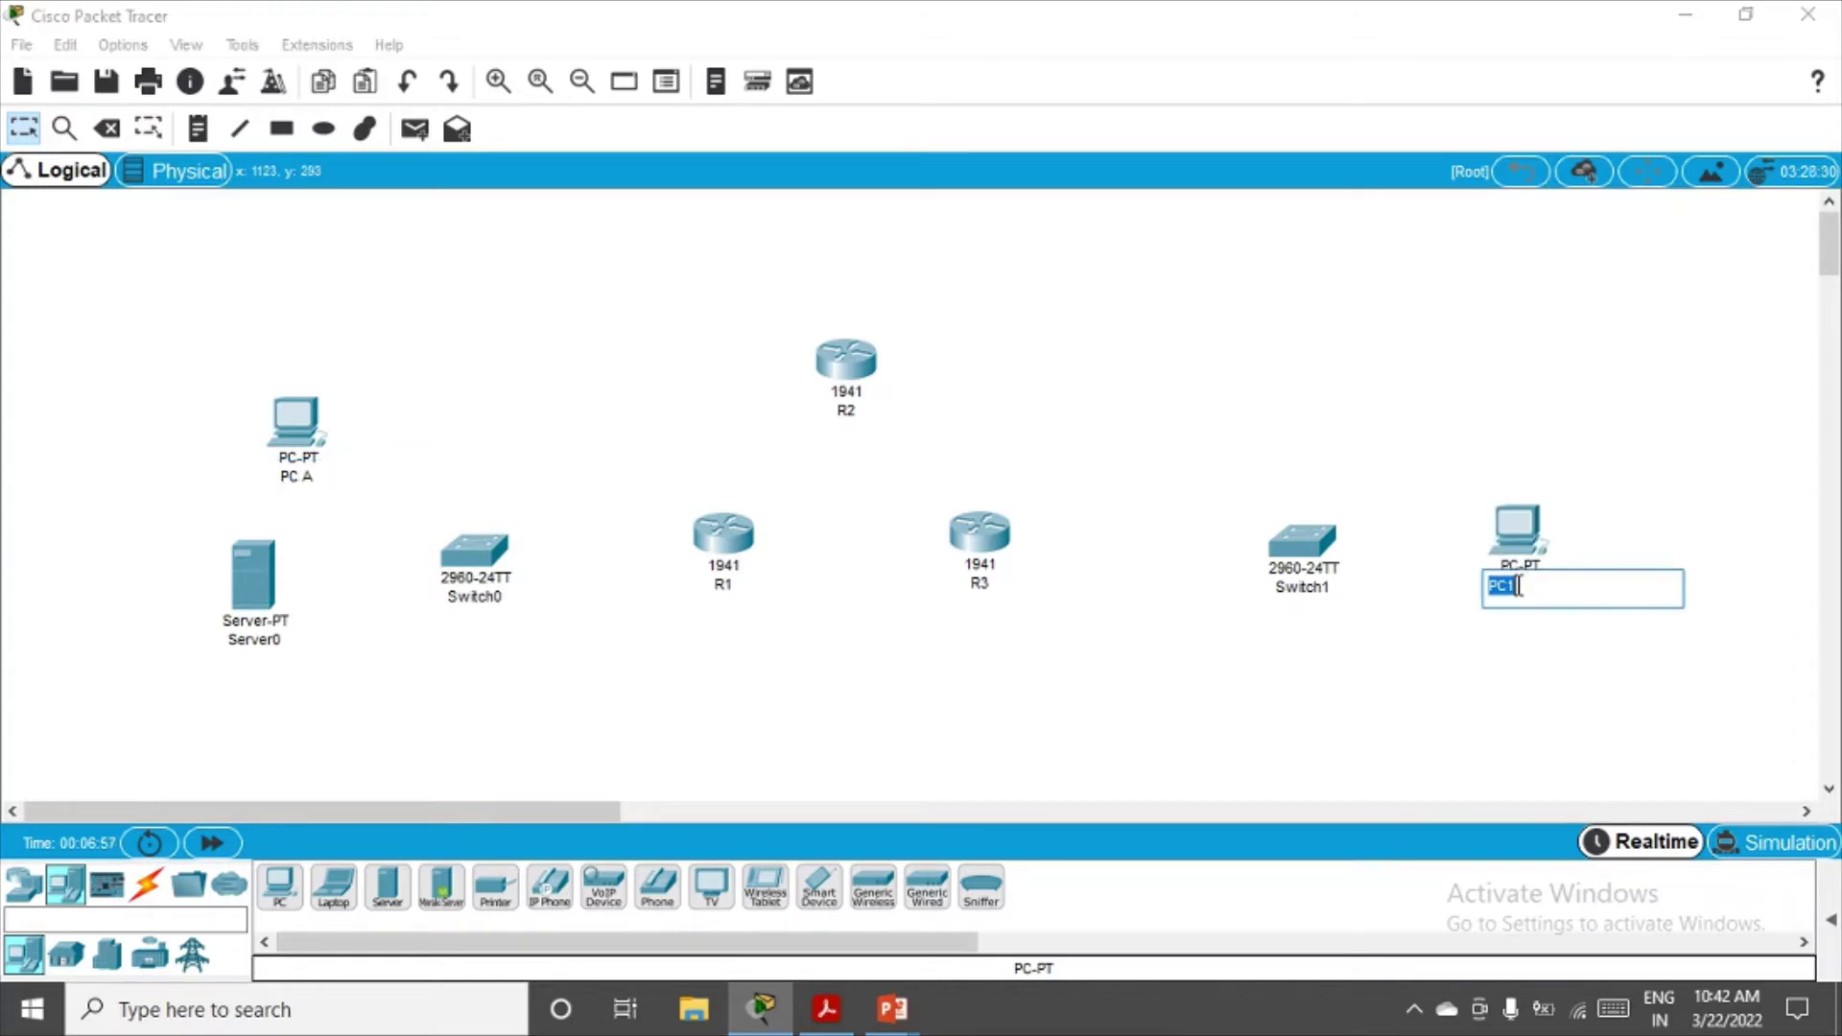
text(P)
double_click(259, 641)
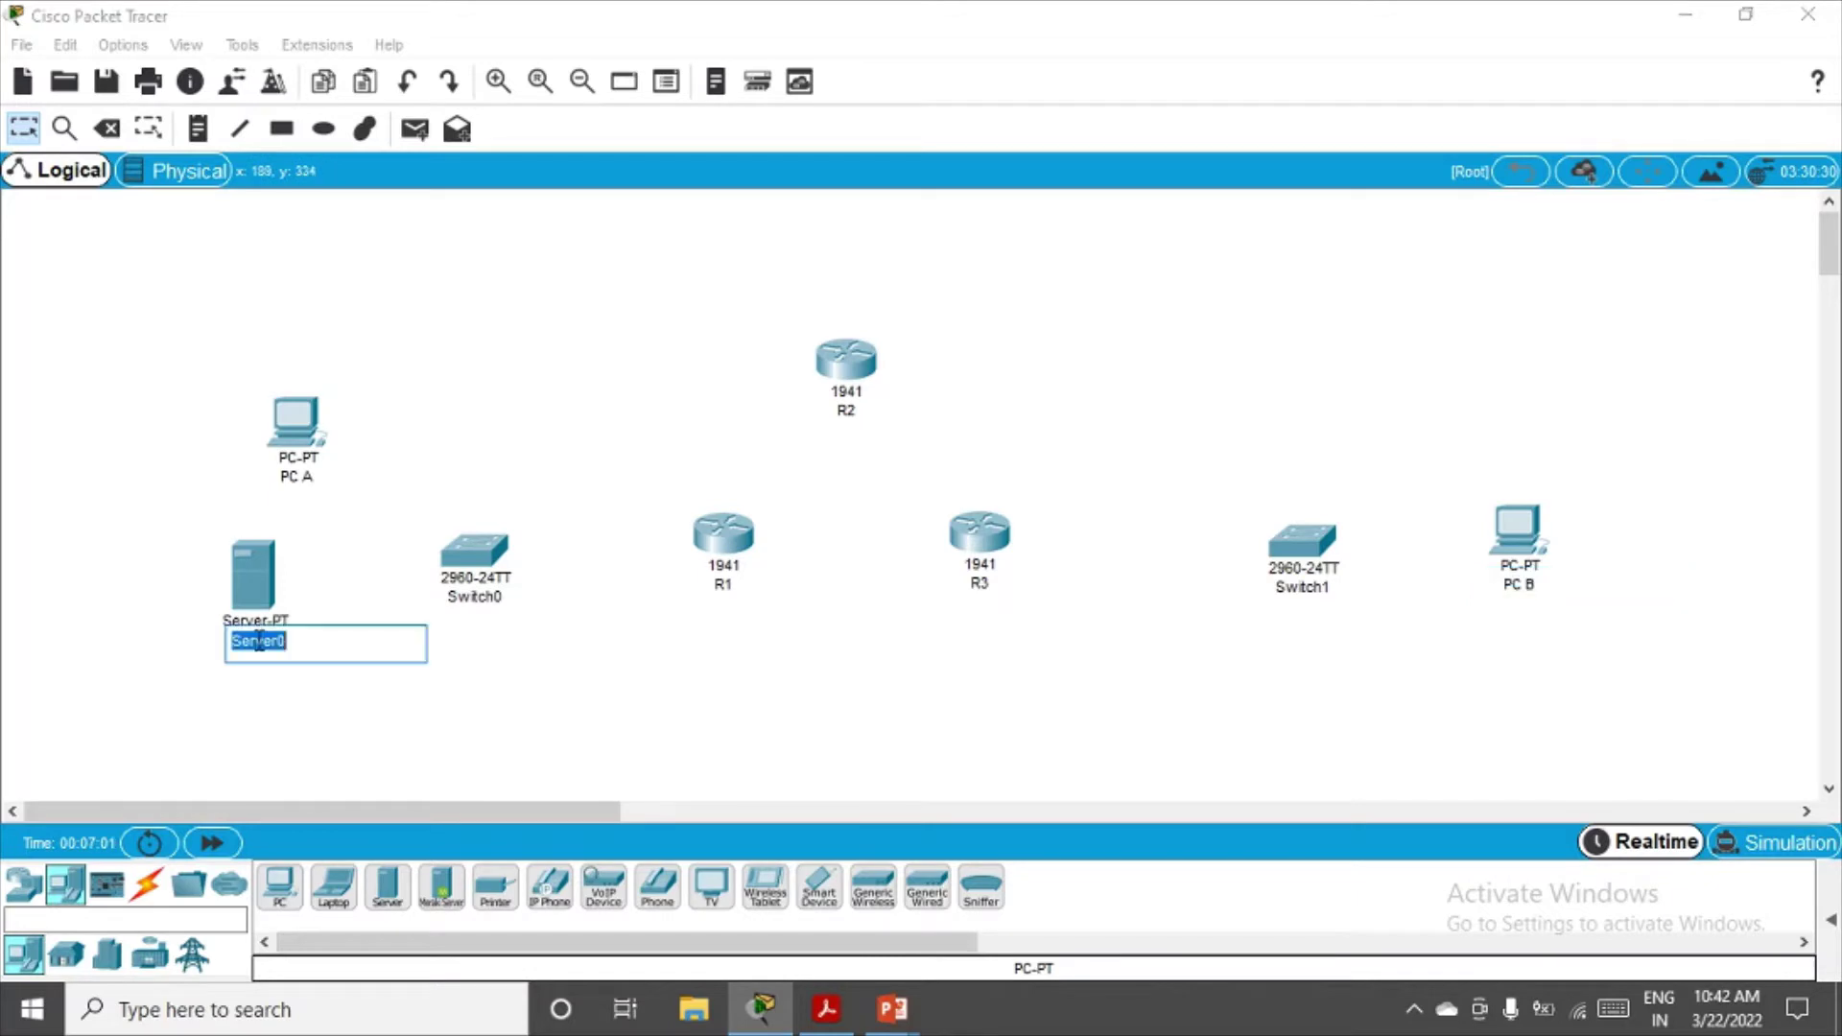
text(SYSLOG)
Cable PC A, the SYSLOG server and R1 to Switch0 with automatic cables
click(637, 727)
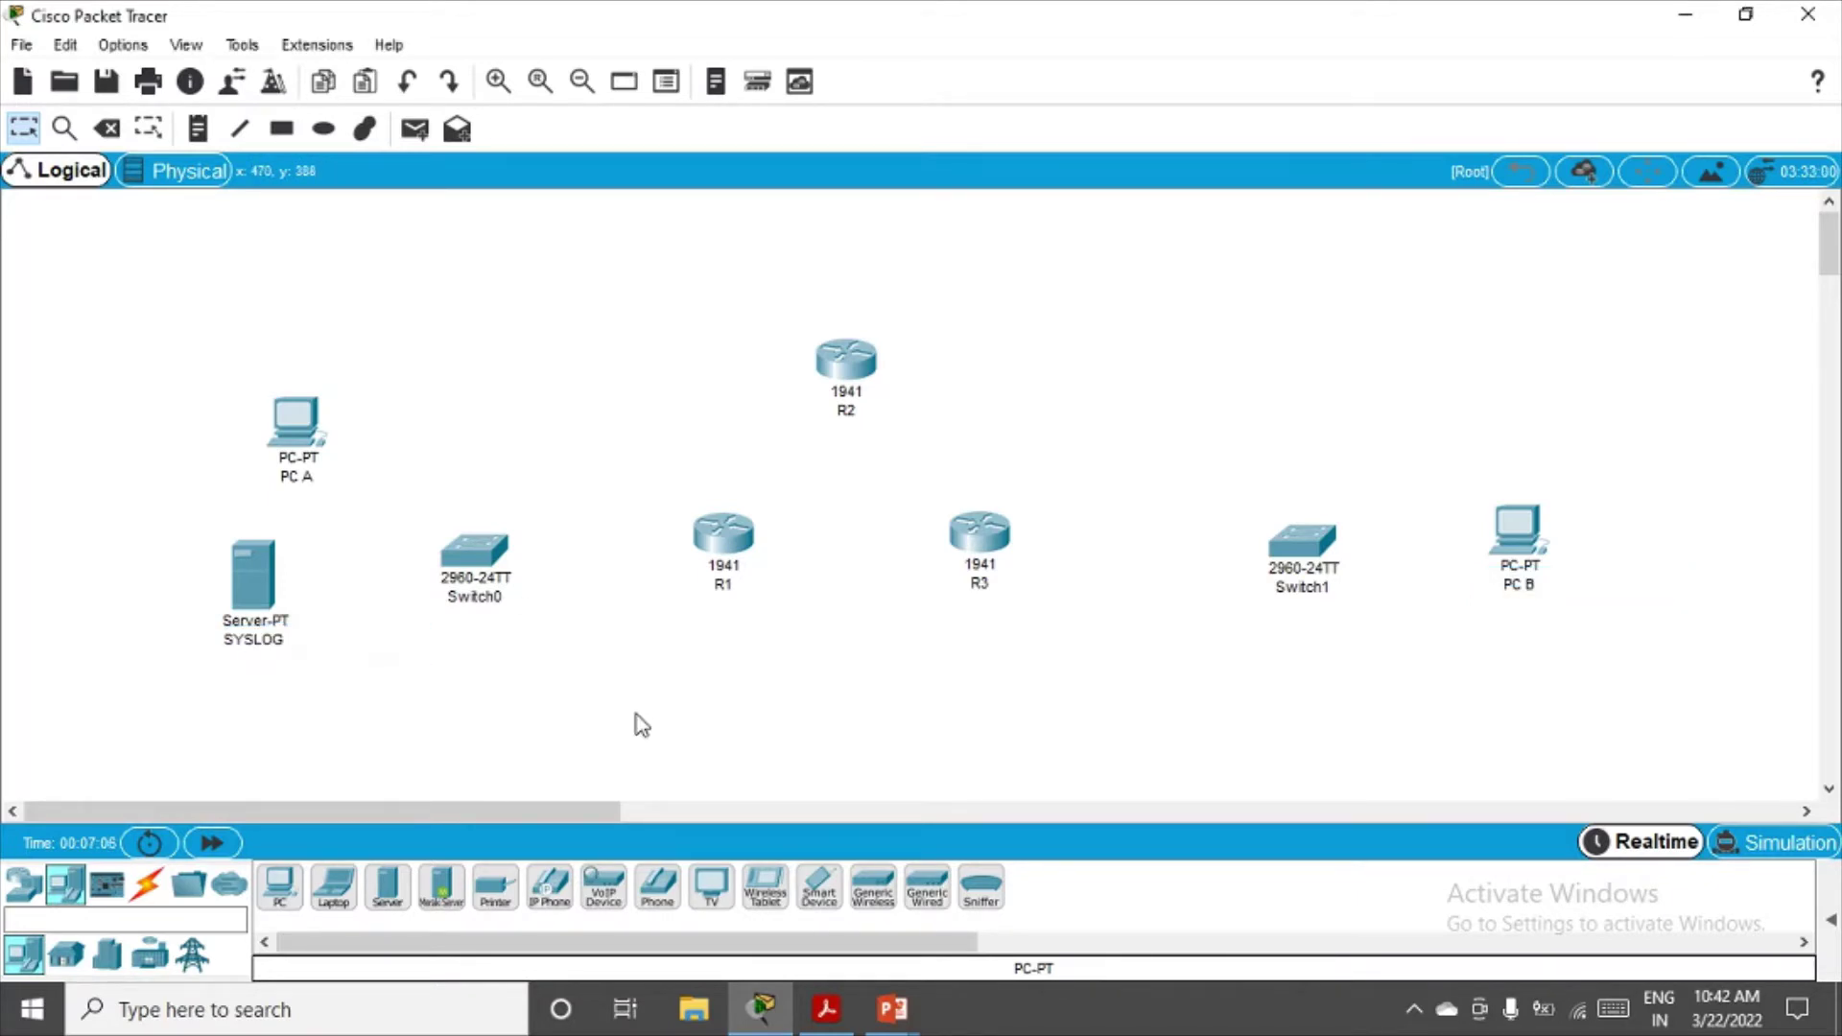
click(146, 883)
click(280, 888)
click(296, 422)
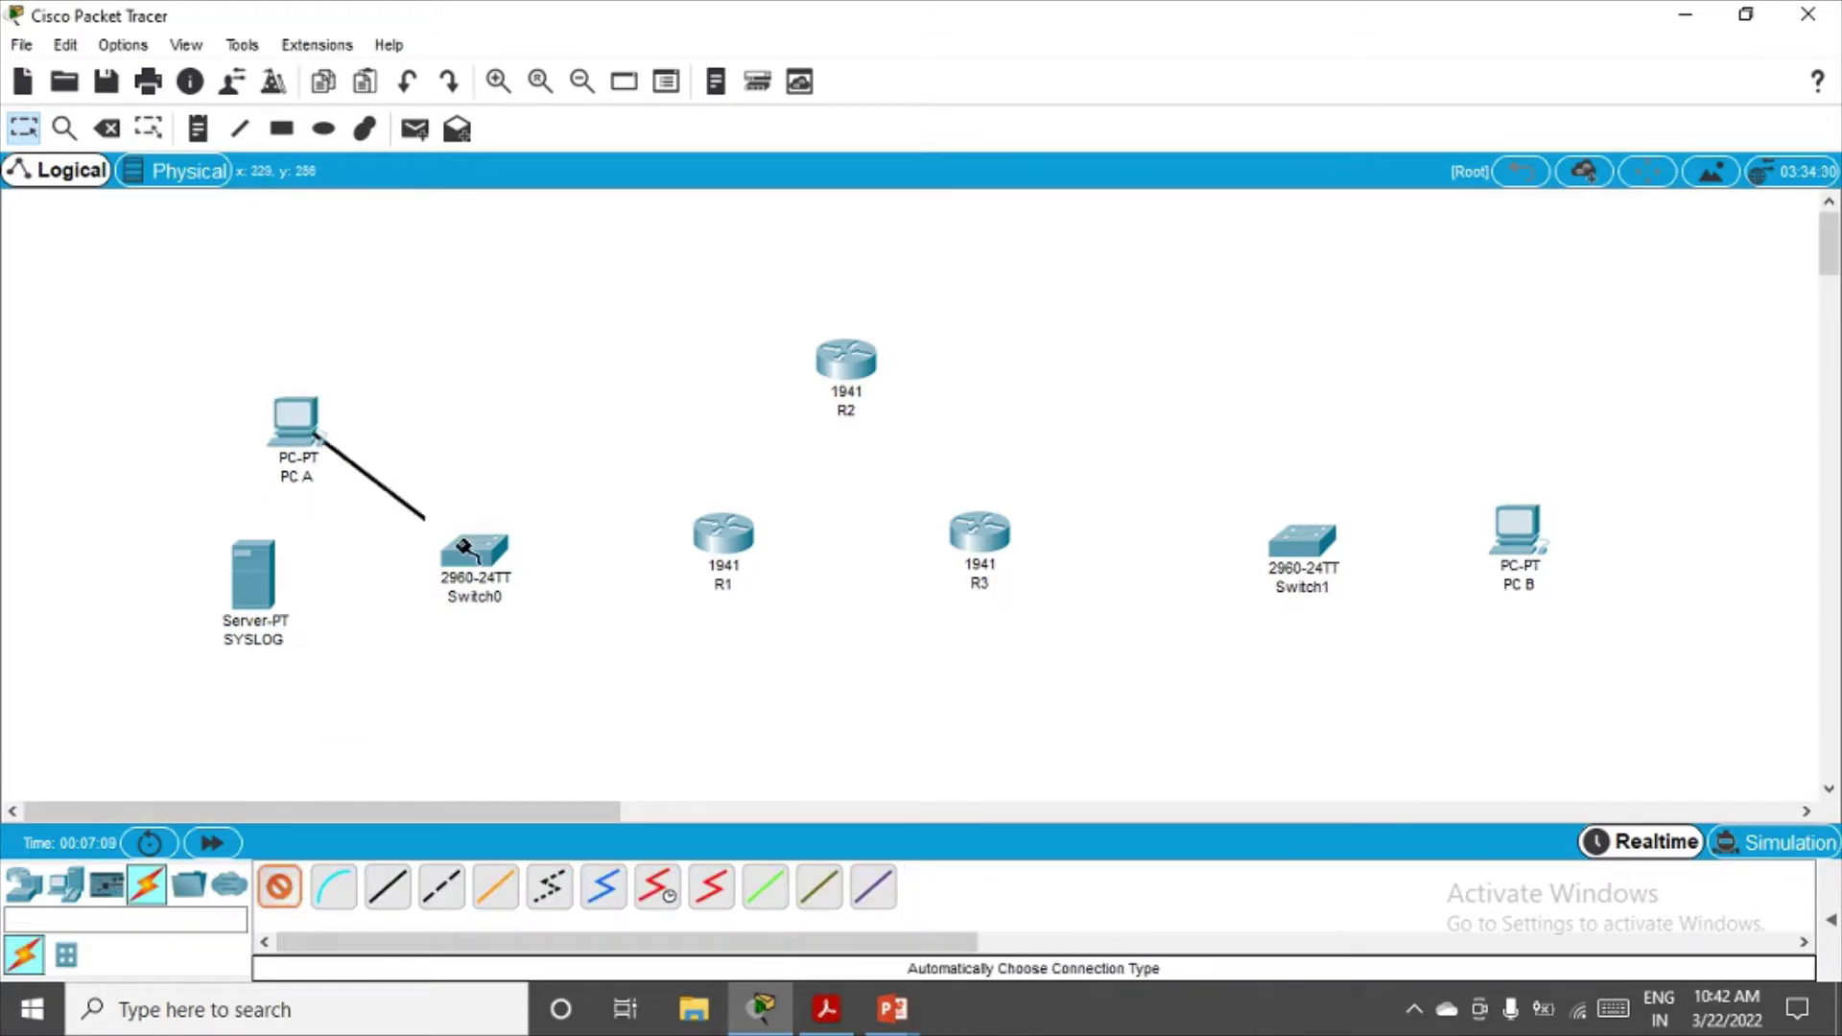
click(472, 551)
click(260, 624)
click(449, 562)
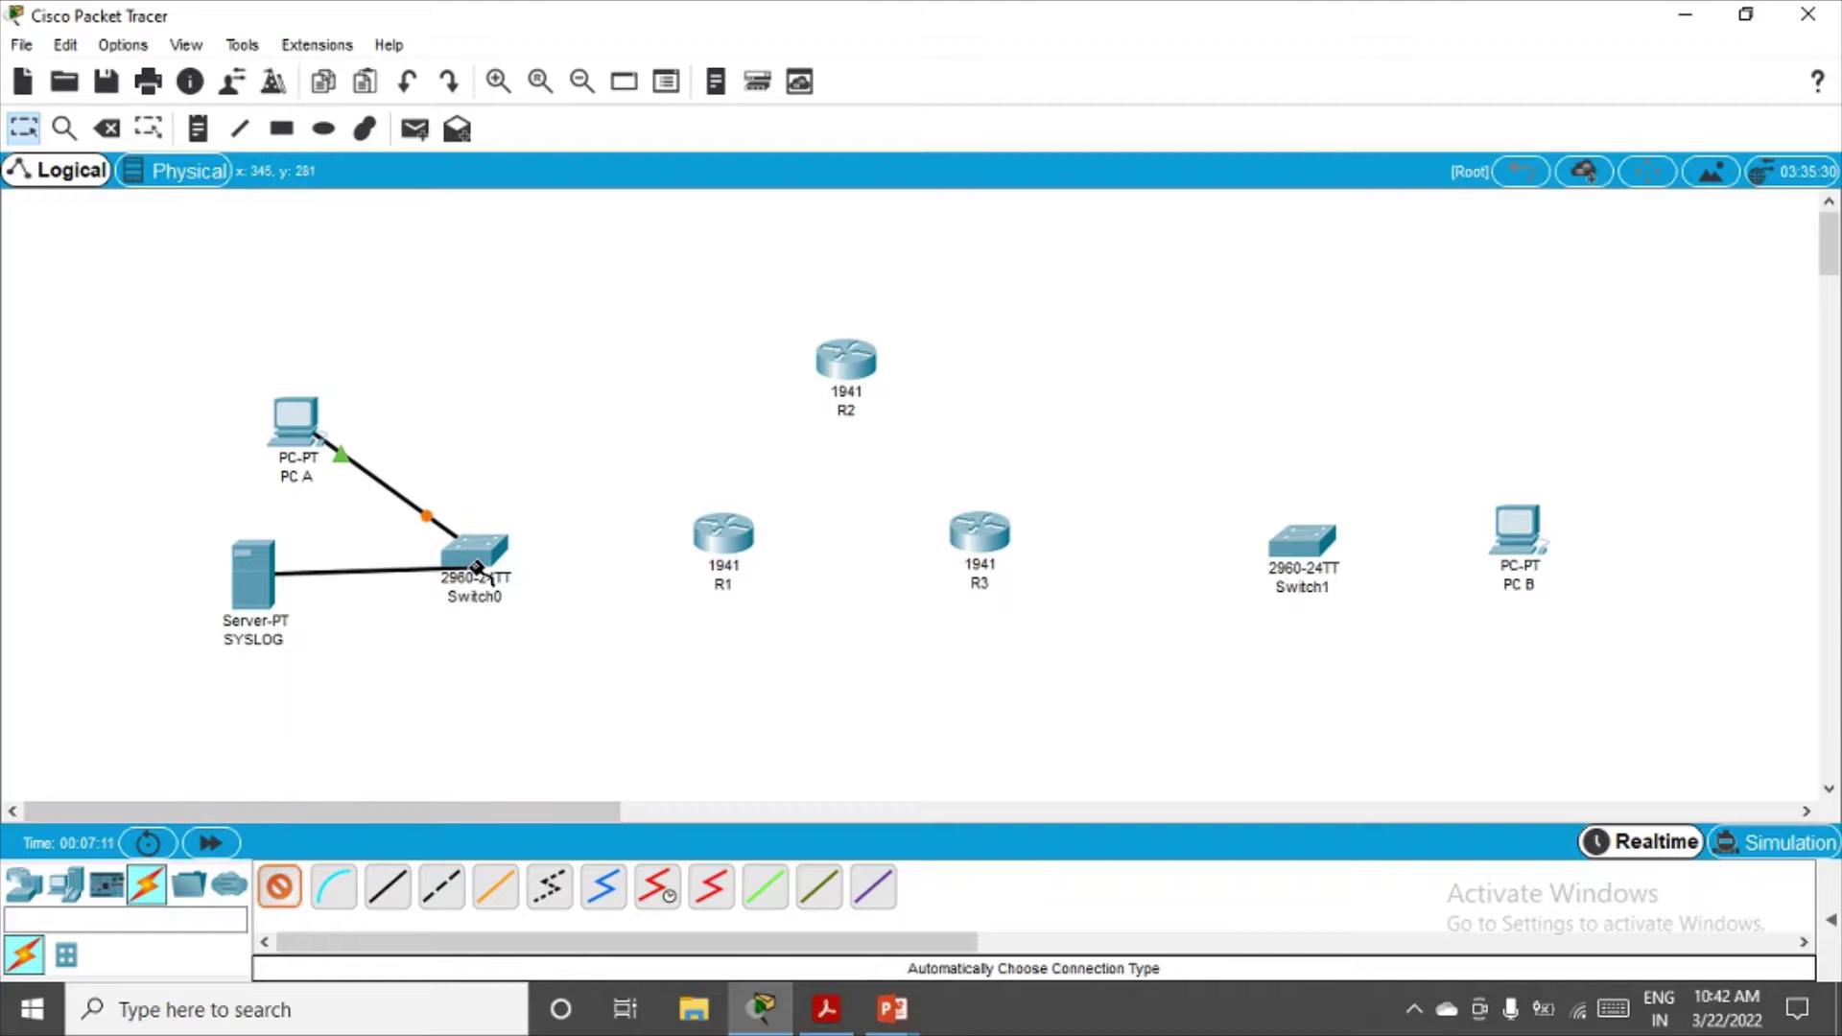
click(280, 887)
click(464, 573)
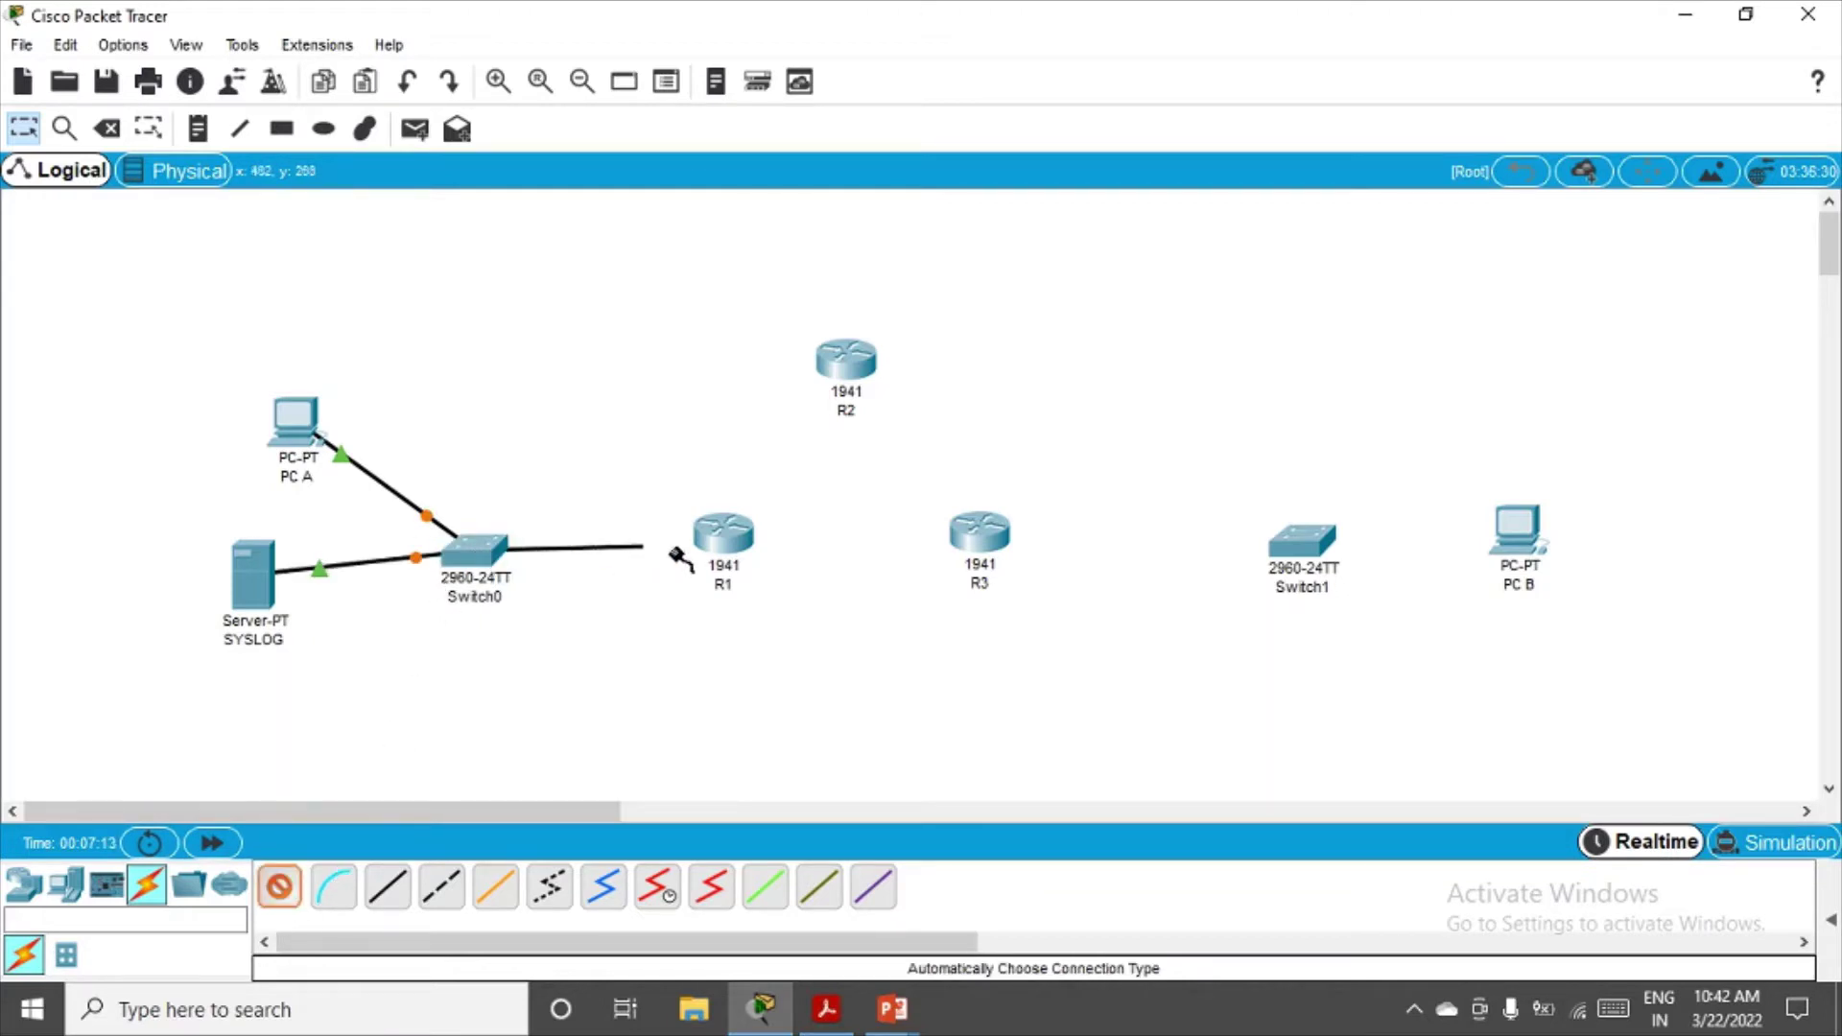
Cable R3 to Switch1 and Switch1 to PC B with automatic cables
click(705, 539)
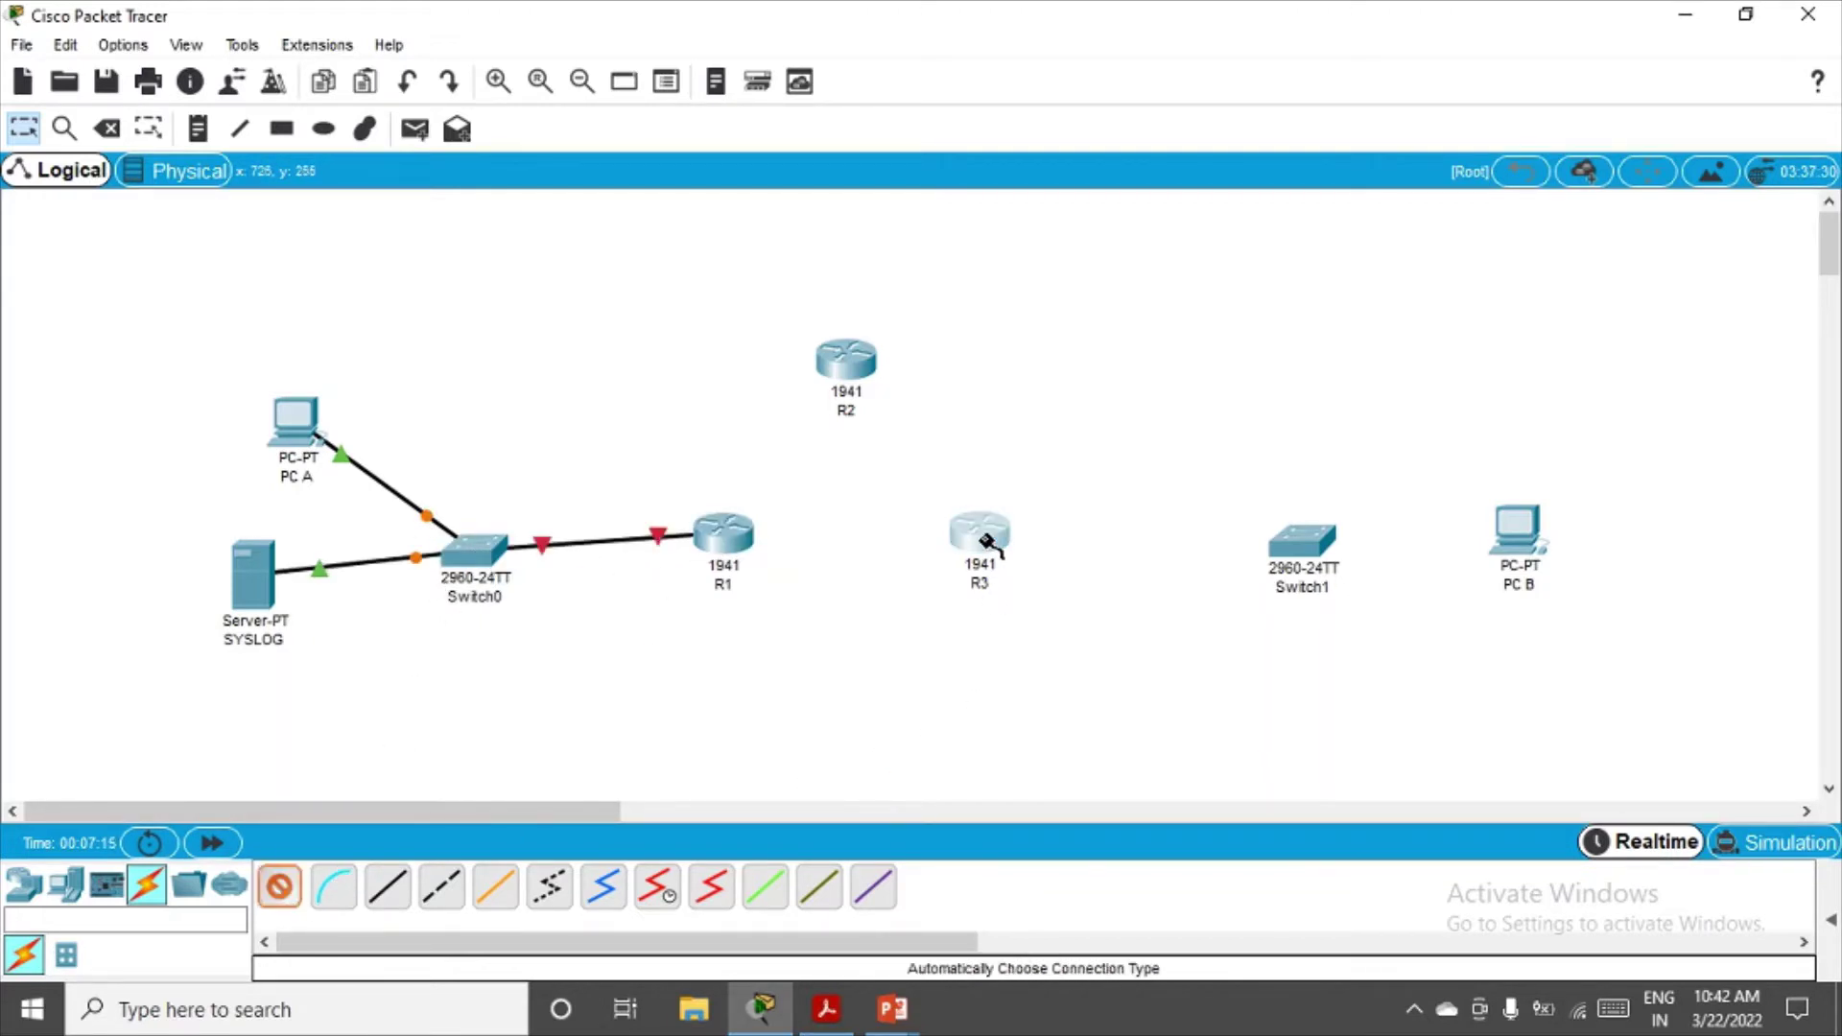
click(984, 535)
click(1300, 540)
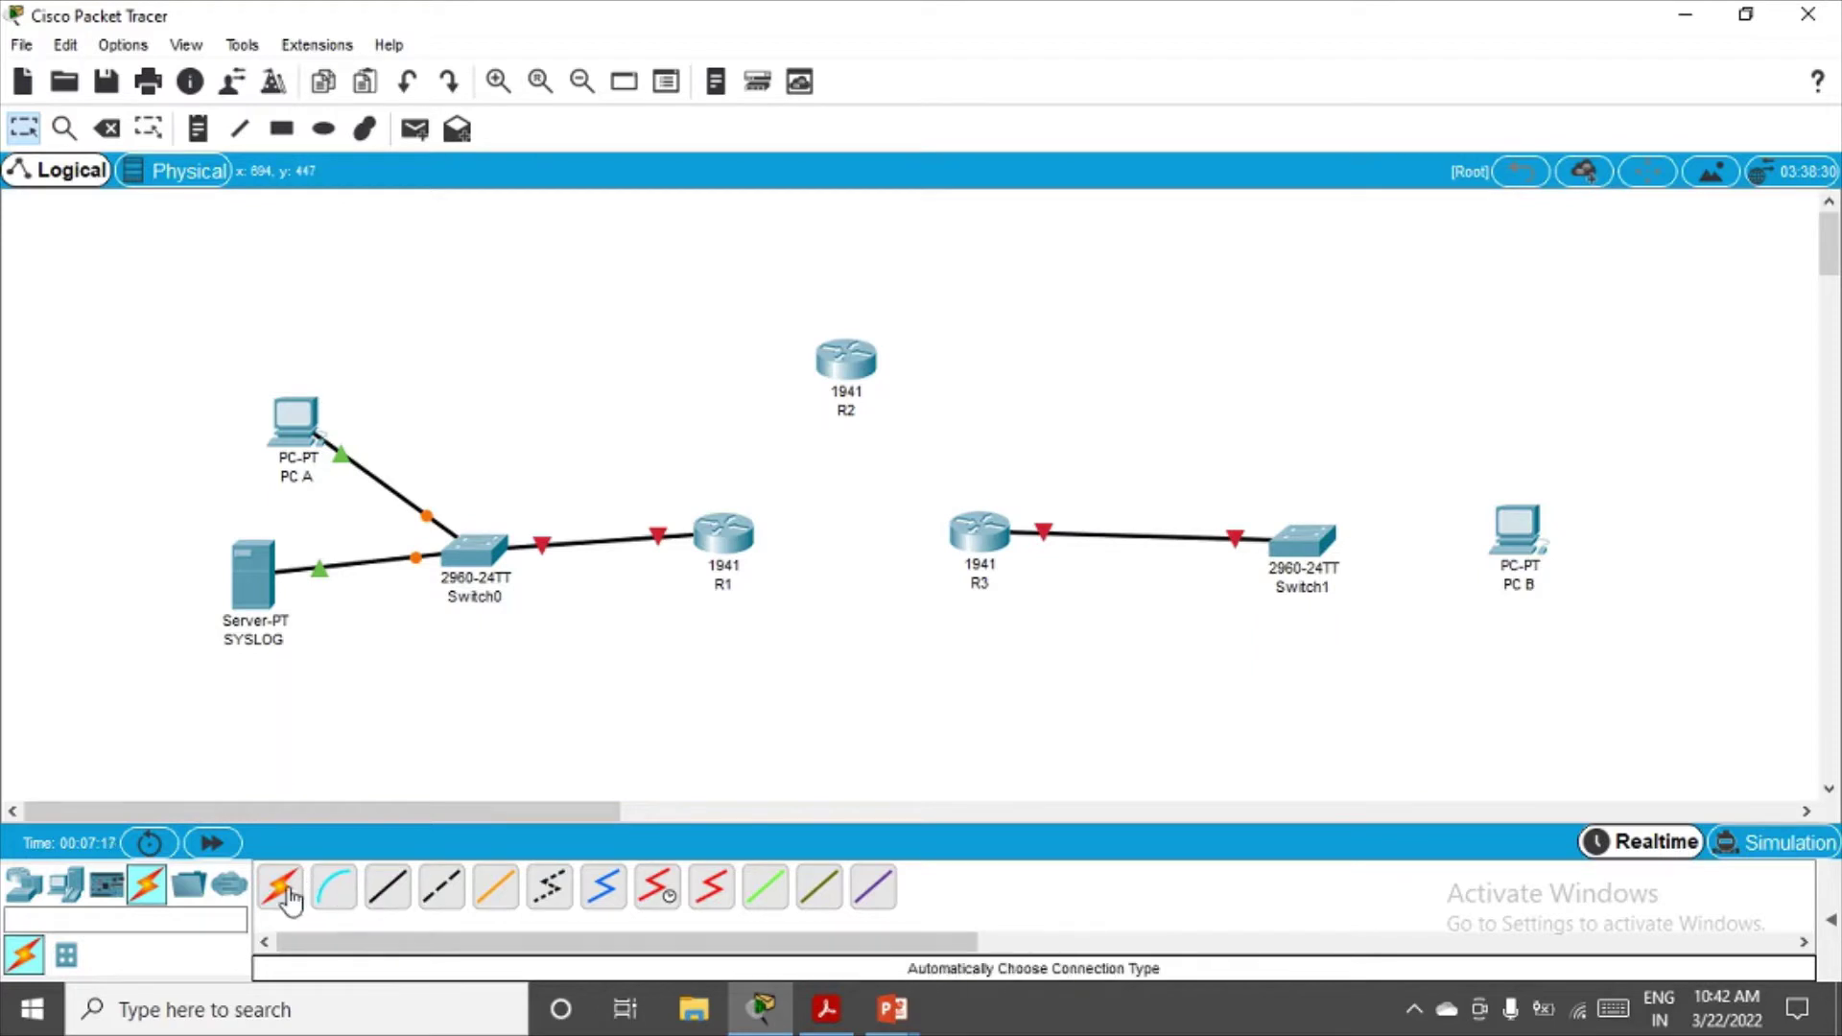
click(280, 887)
click(1300, 540)
click(1509, 529)
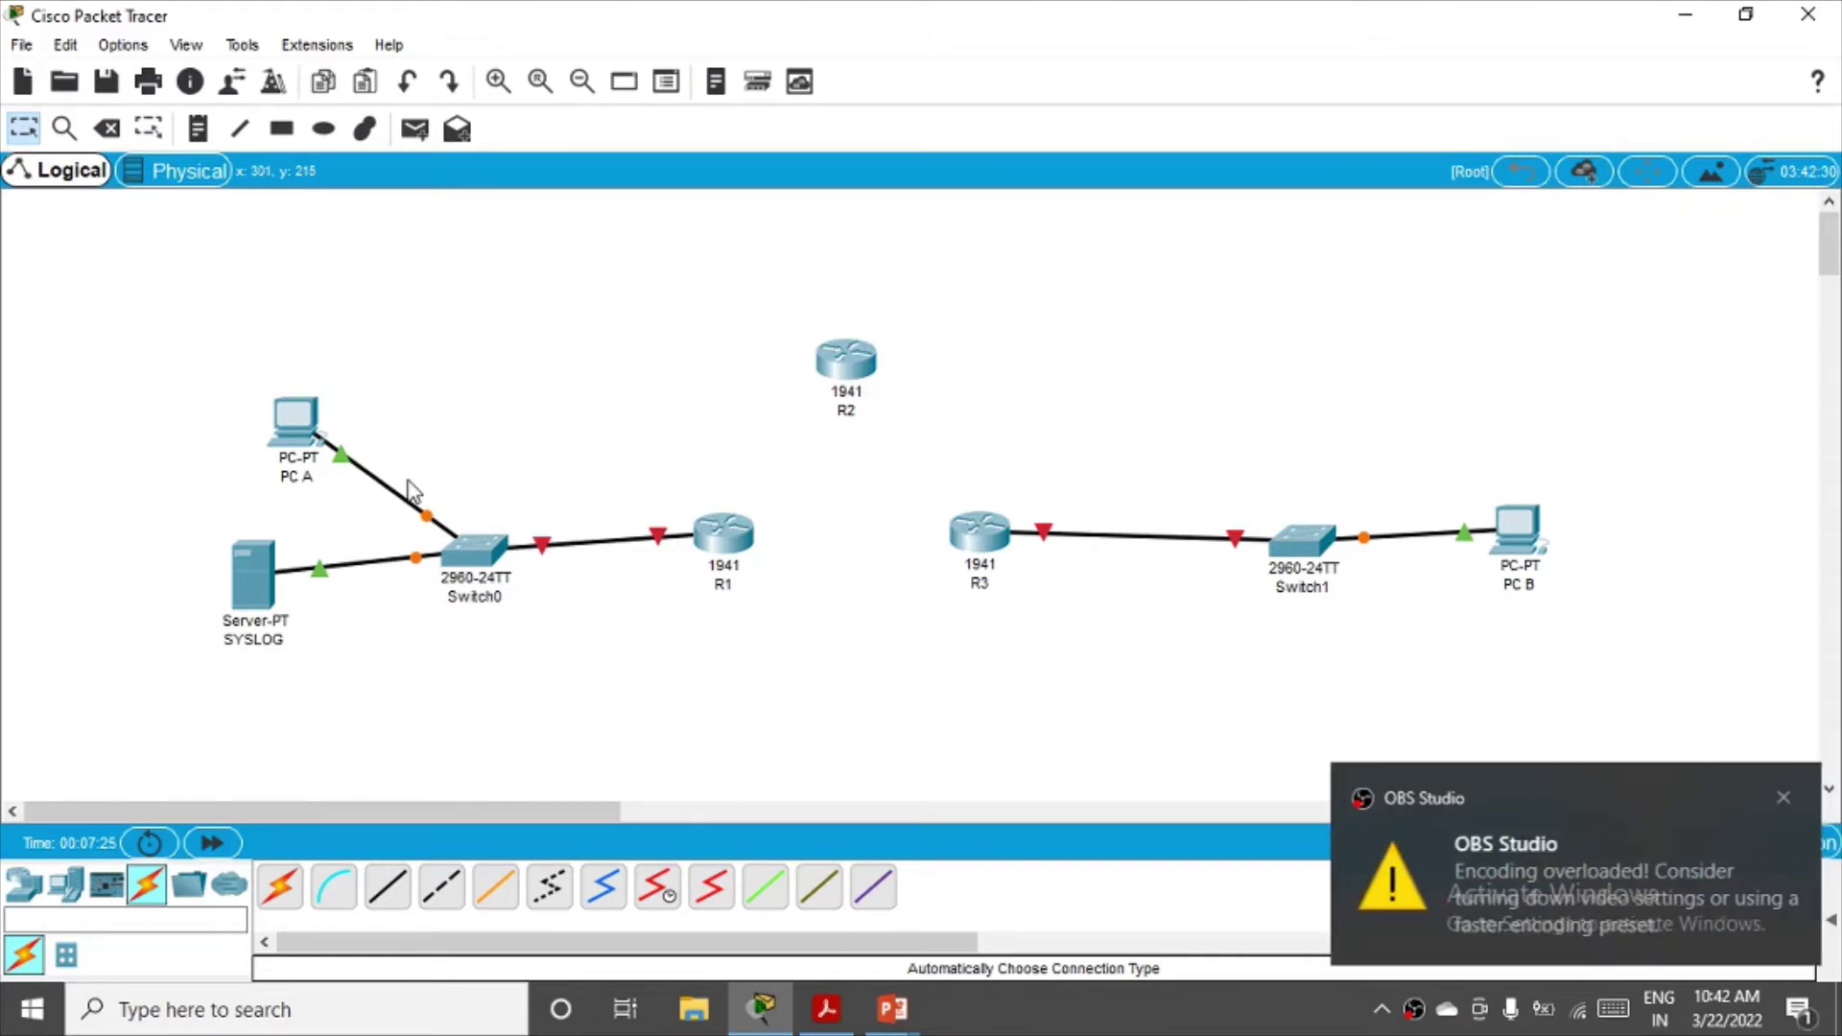
click(1781, 797)
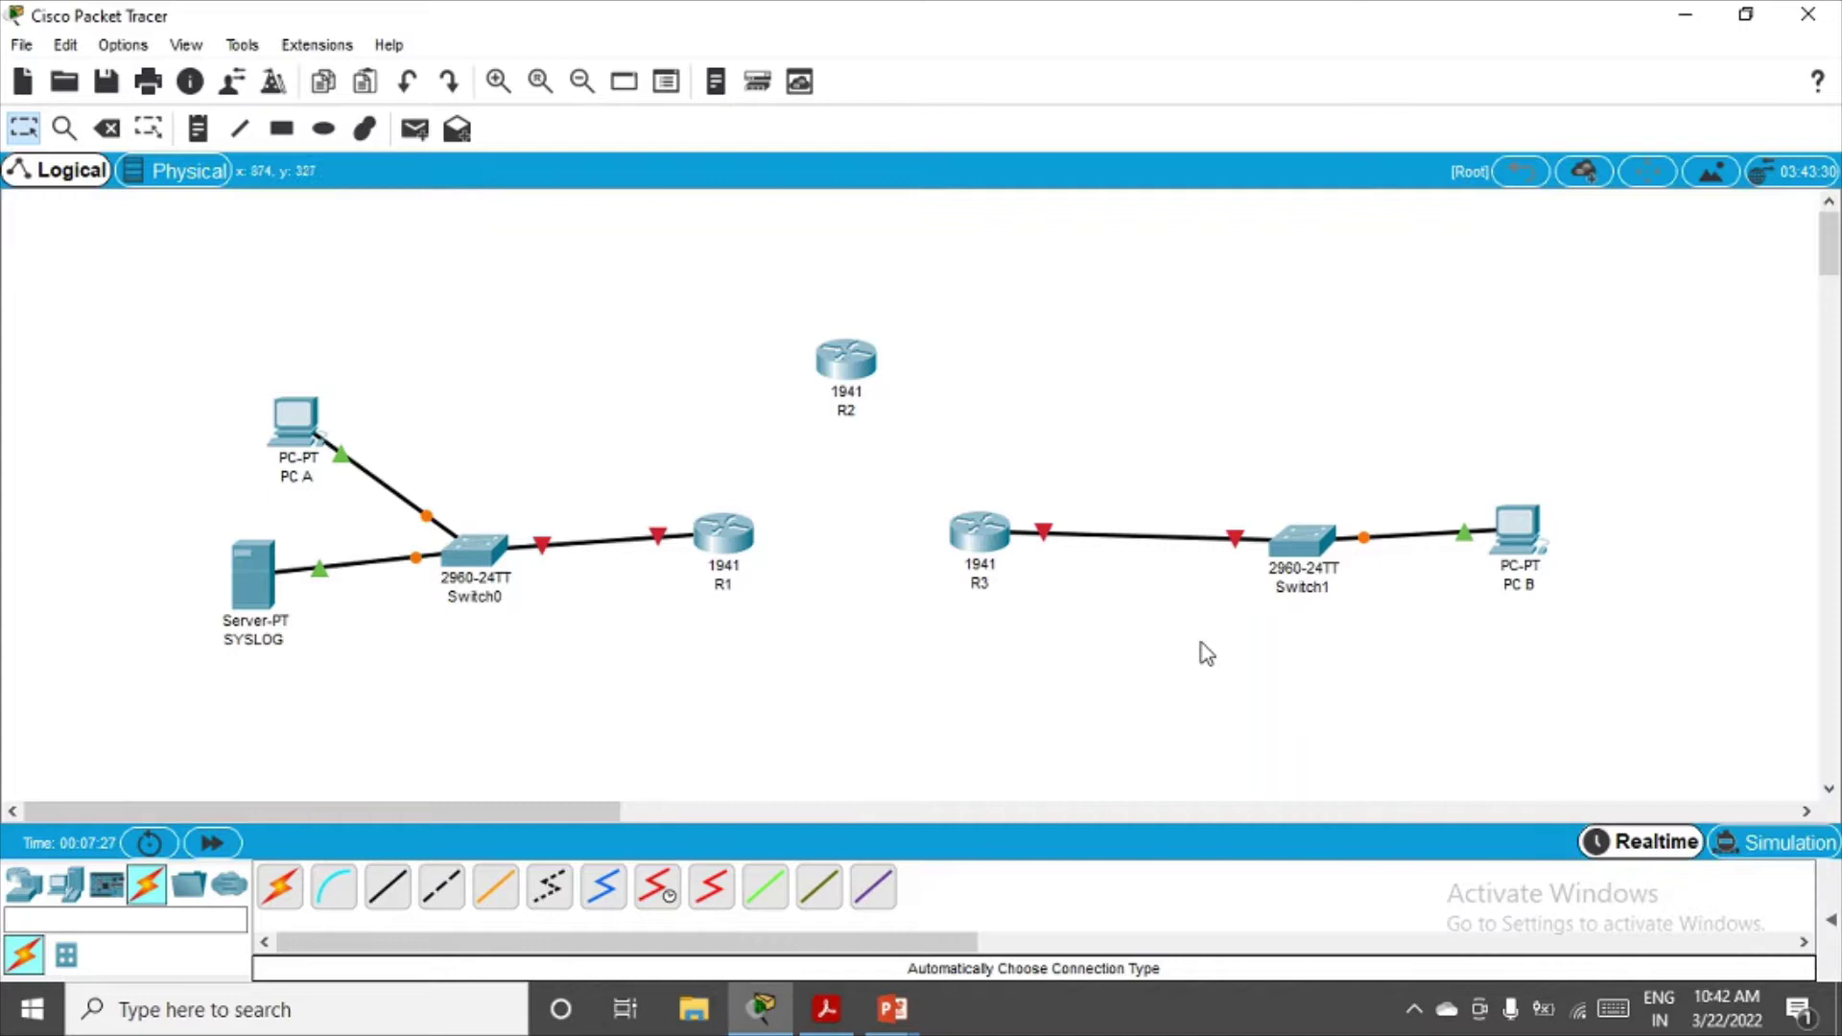
mouse_move(1286, 543)
Power R1 off, insert an HWIC-2T serial card, and power it back on
click(724, 534)
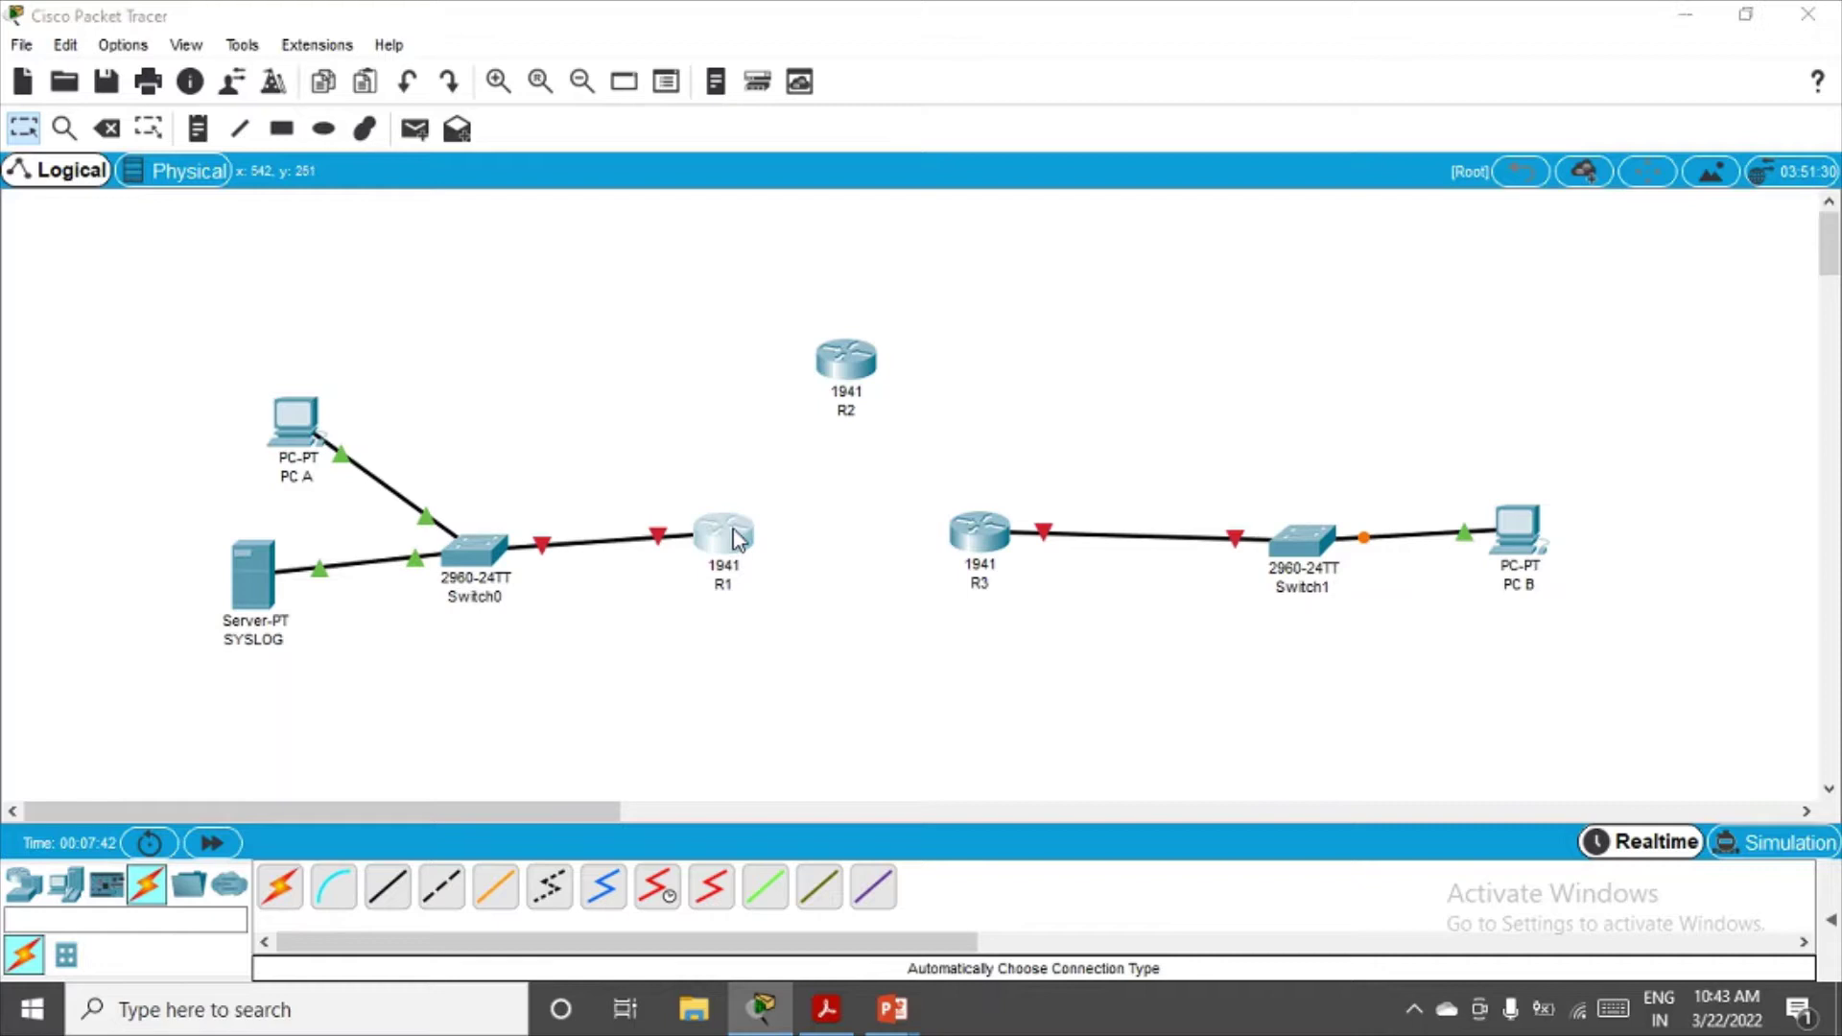
click(814, 251)
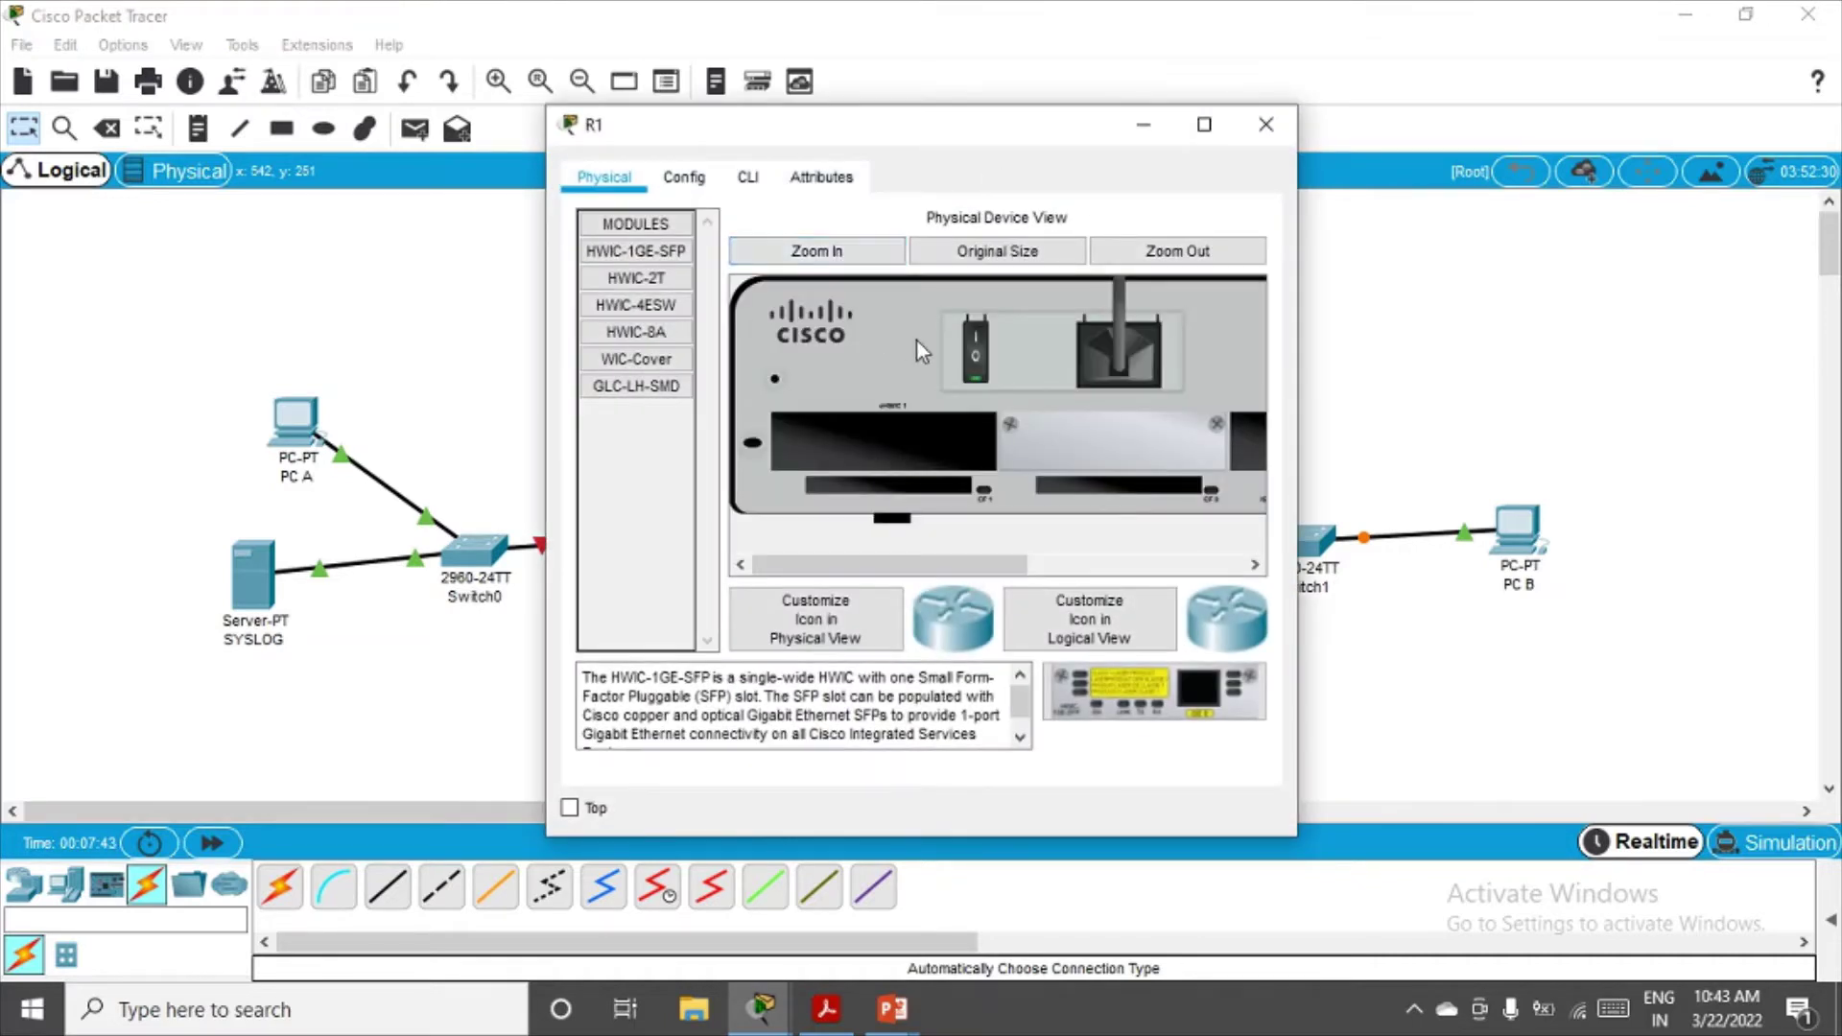
click(976, 370)
drag(652, 277, 972, 389)
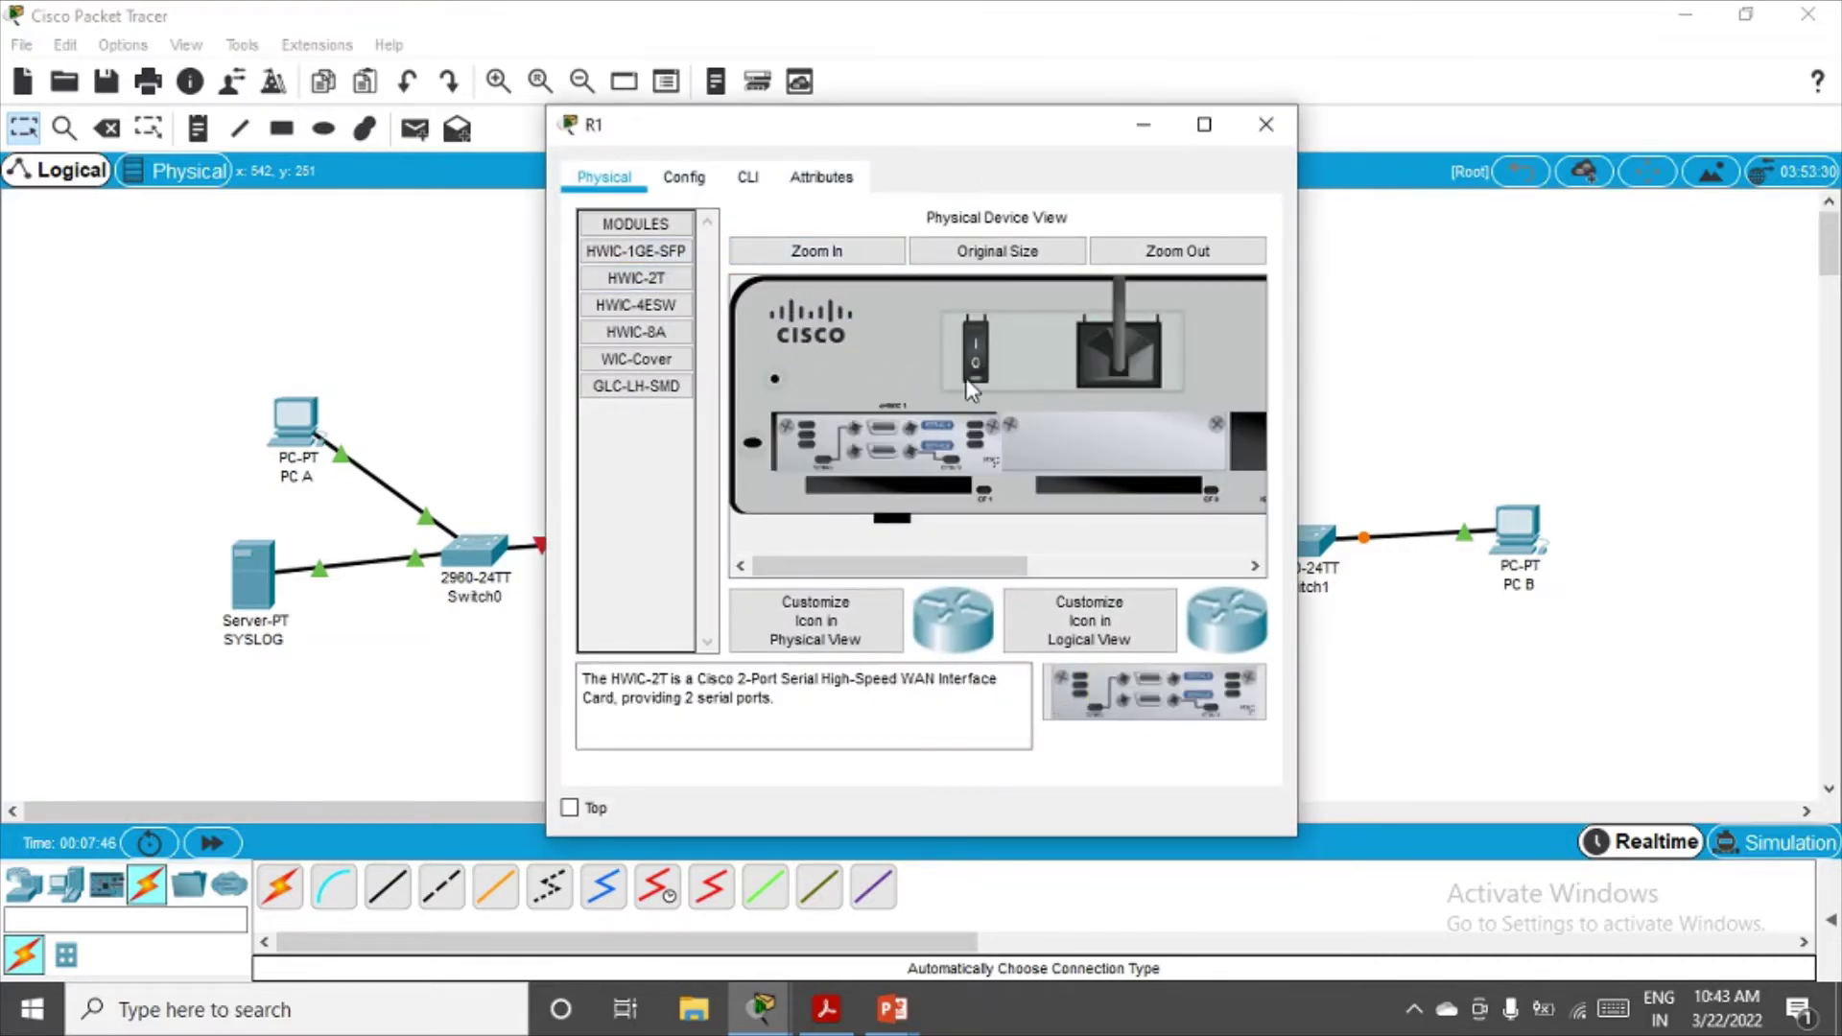
click(975, 350)
click(1266, 124)
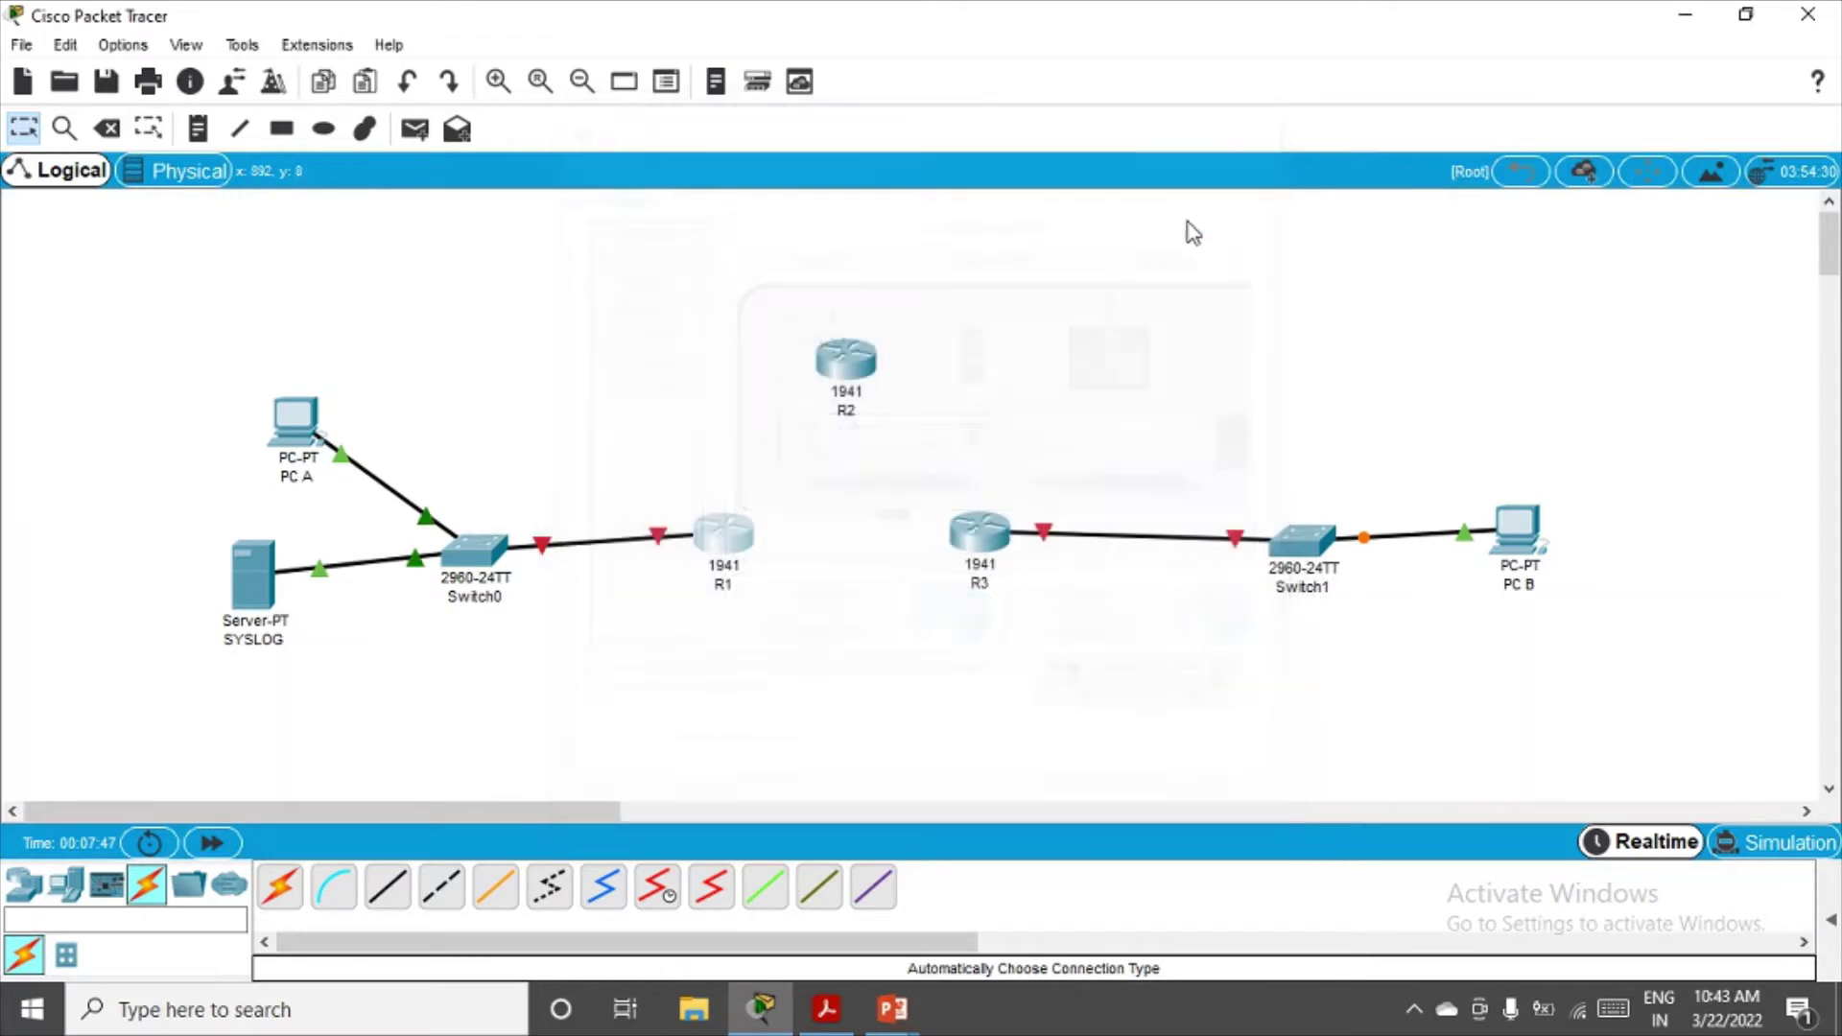
Insert an HWIC-2T serial card into the empty slots of R2 and R3
click(863, 360)
click(869, 251)
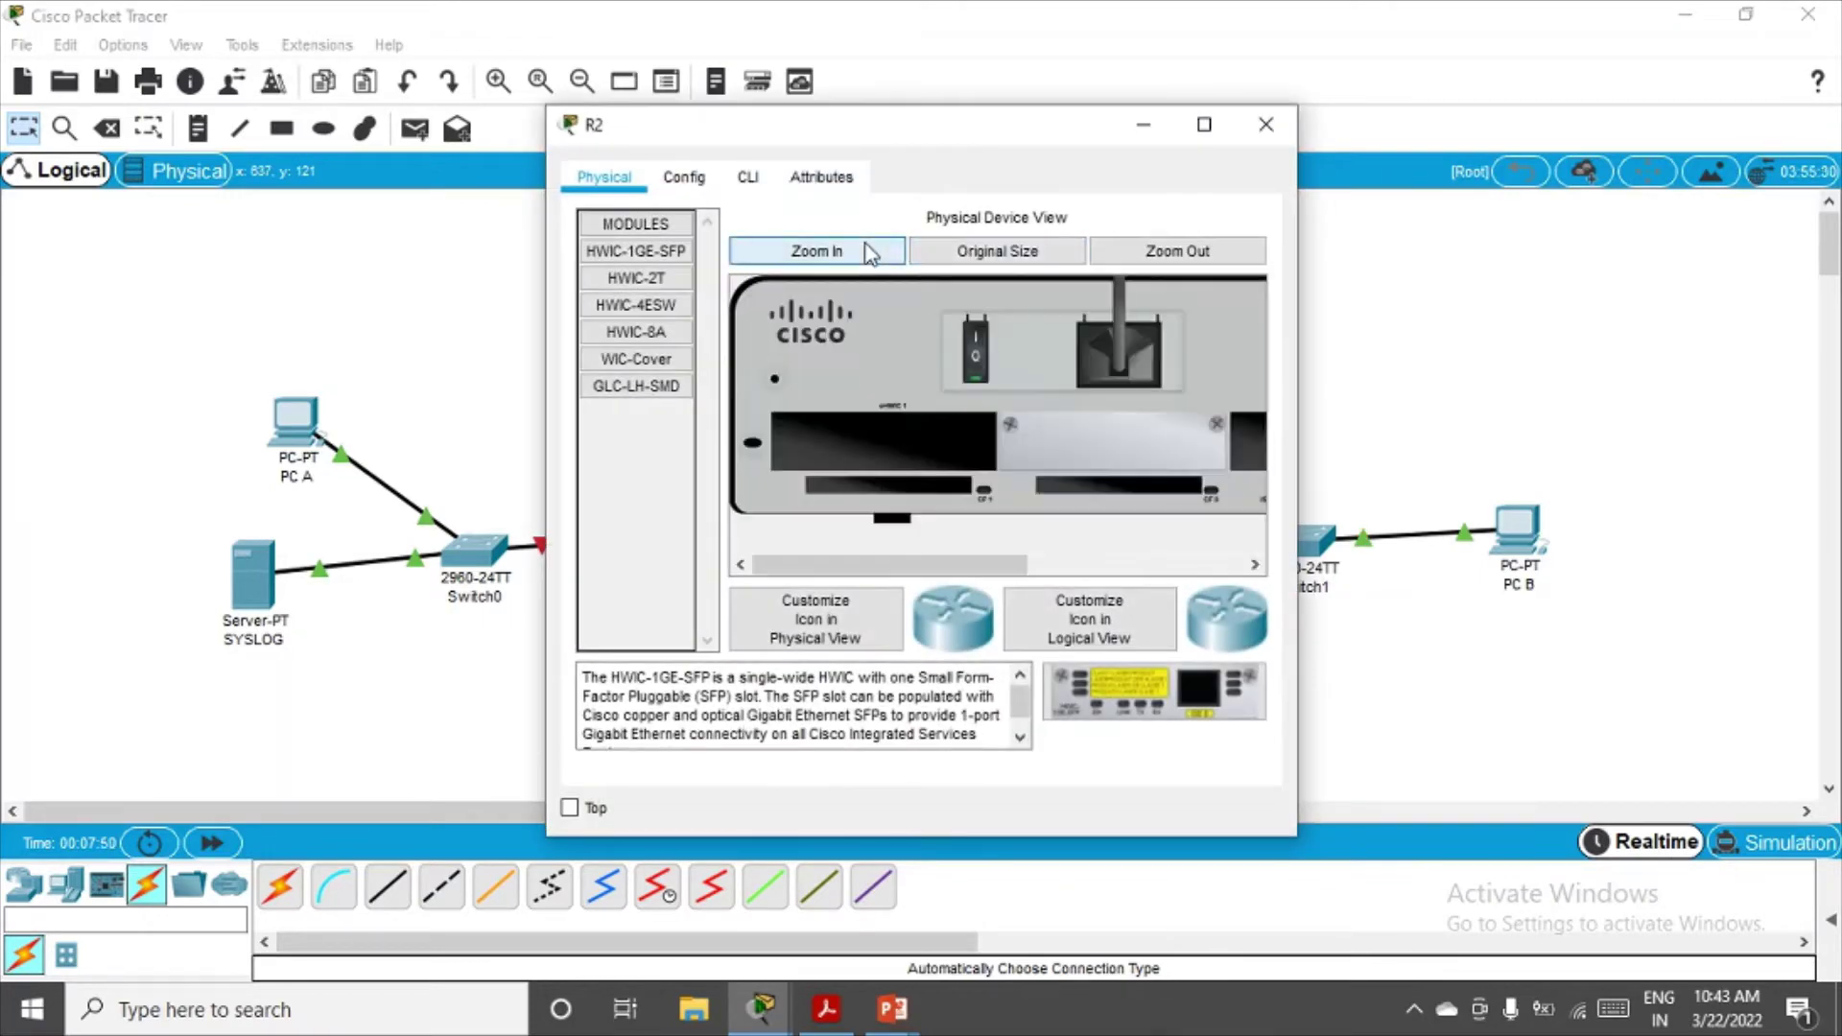
click(978, 363)
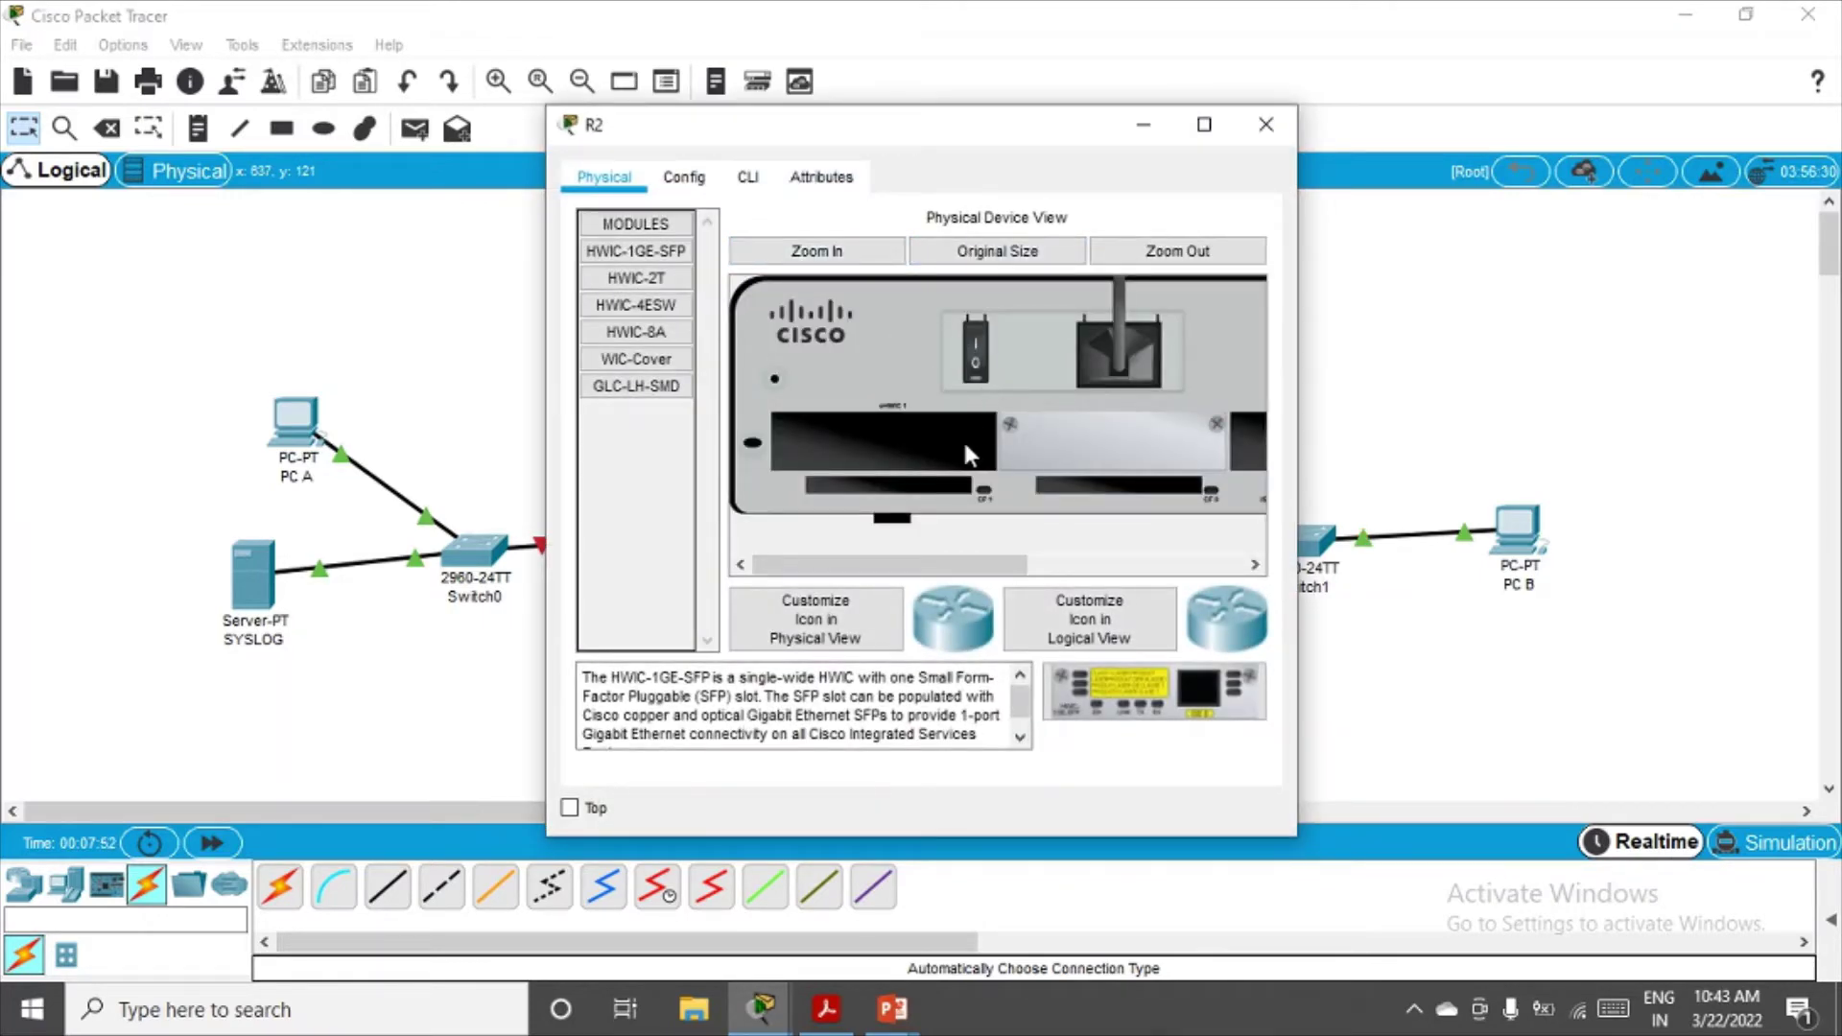
drag(636, 277, 921, 432)
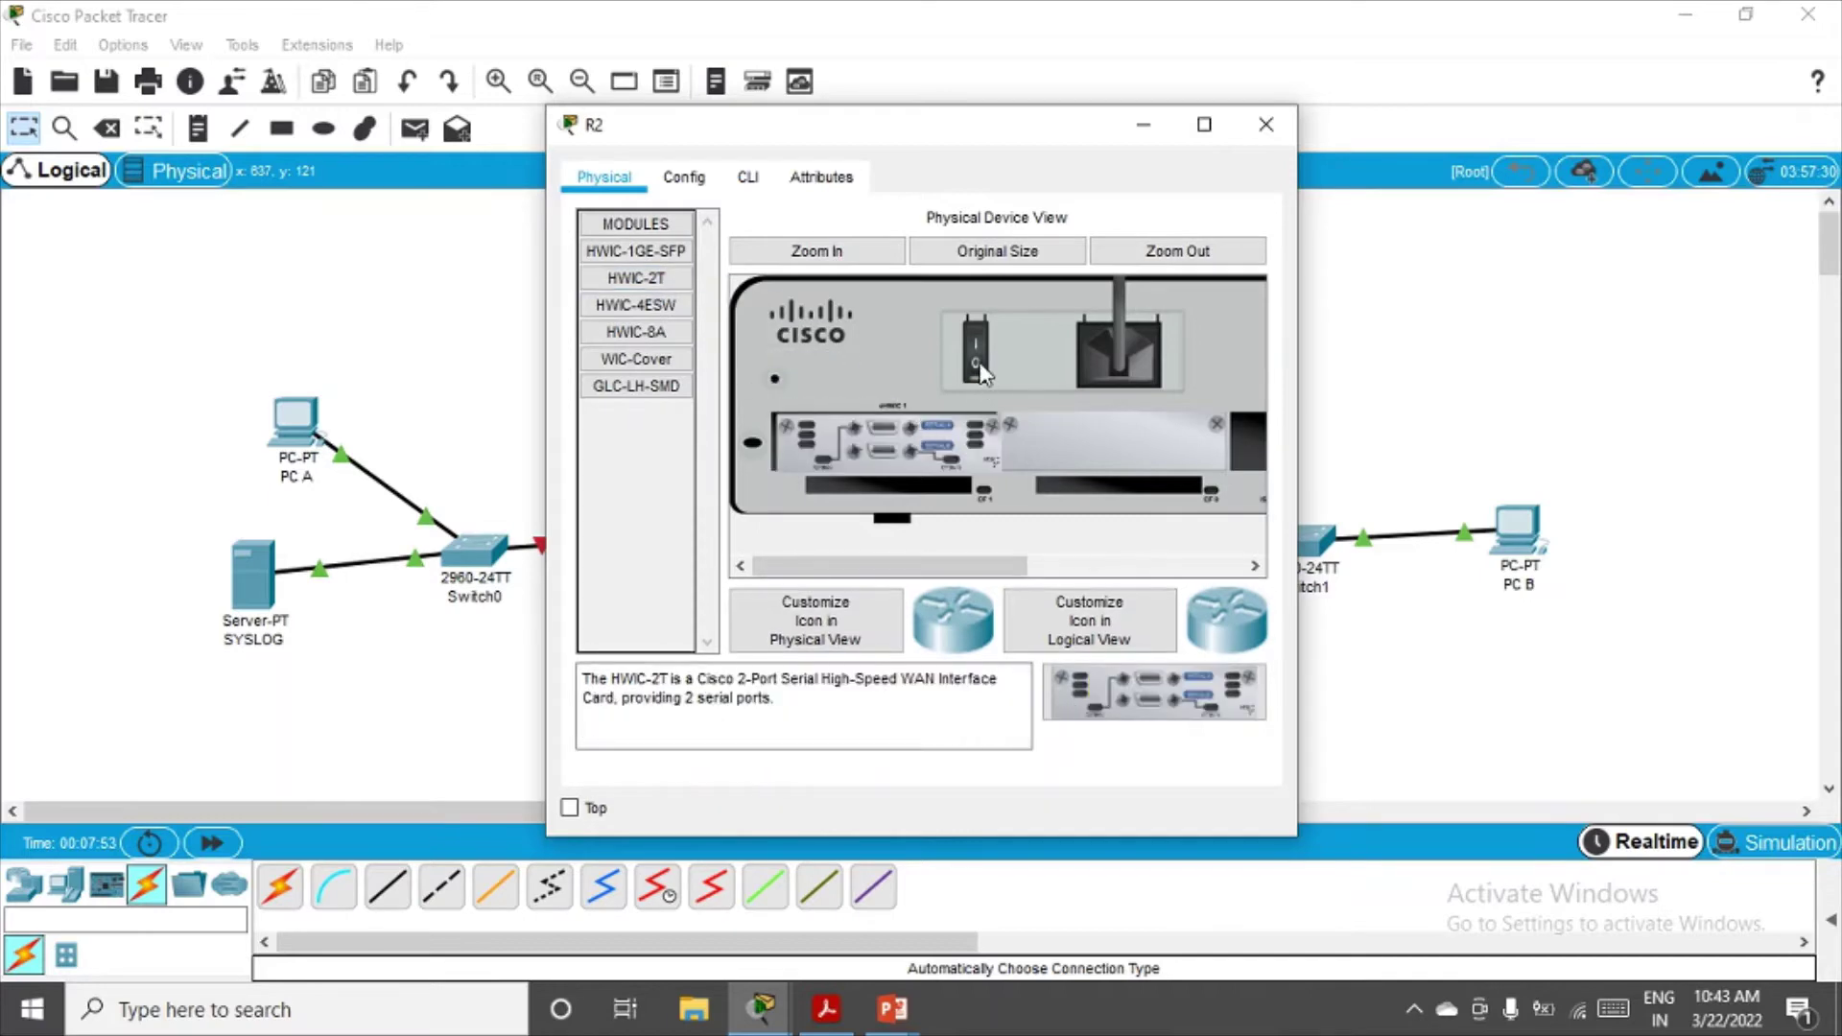
click(1266, 125)
click(991, 556)
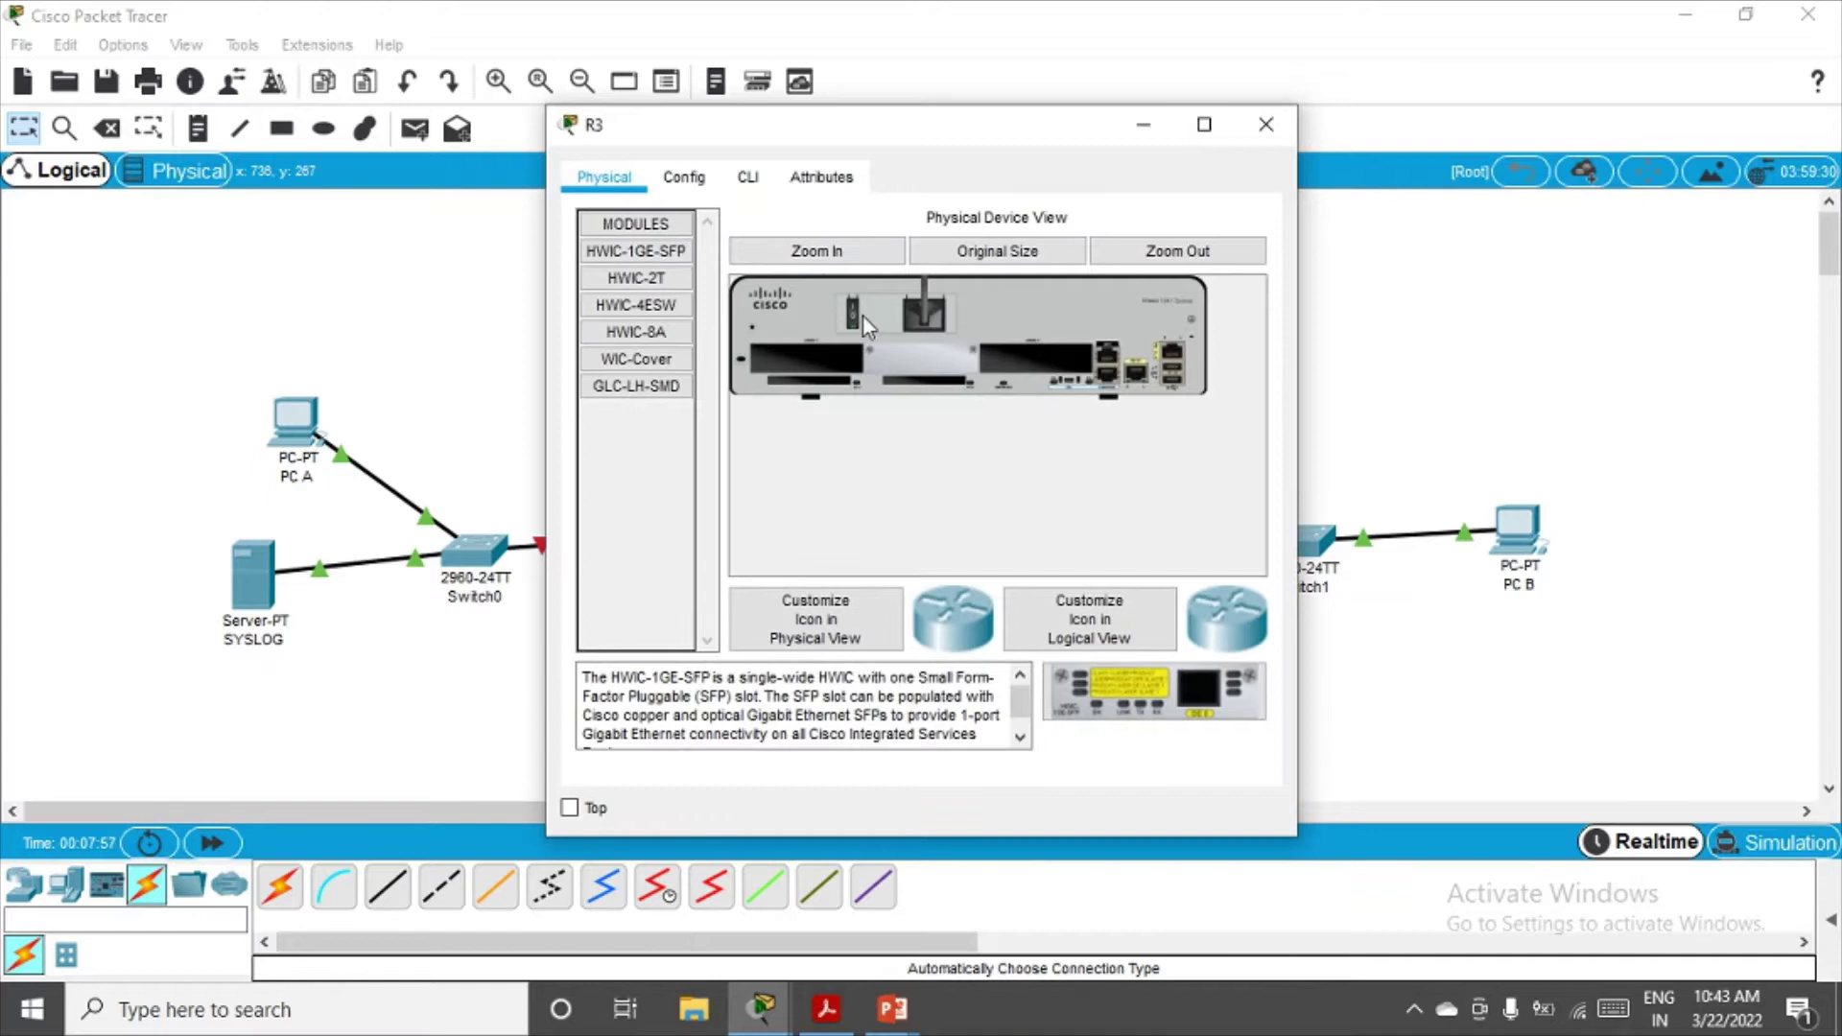
drag(636, 277, 806, 361)
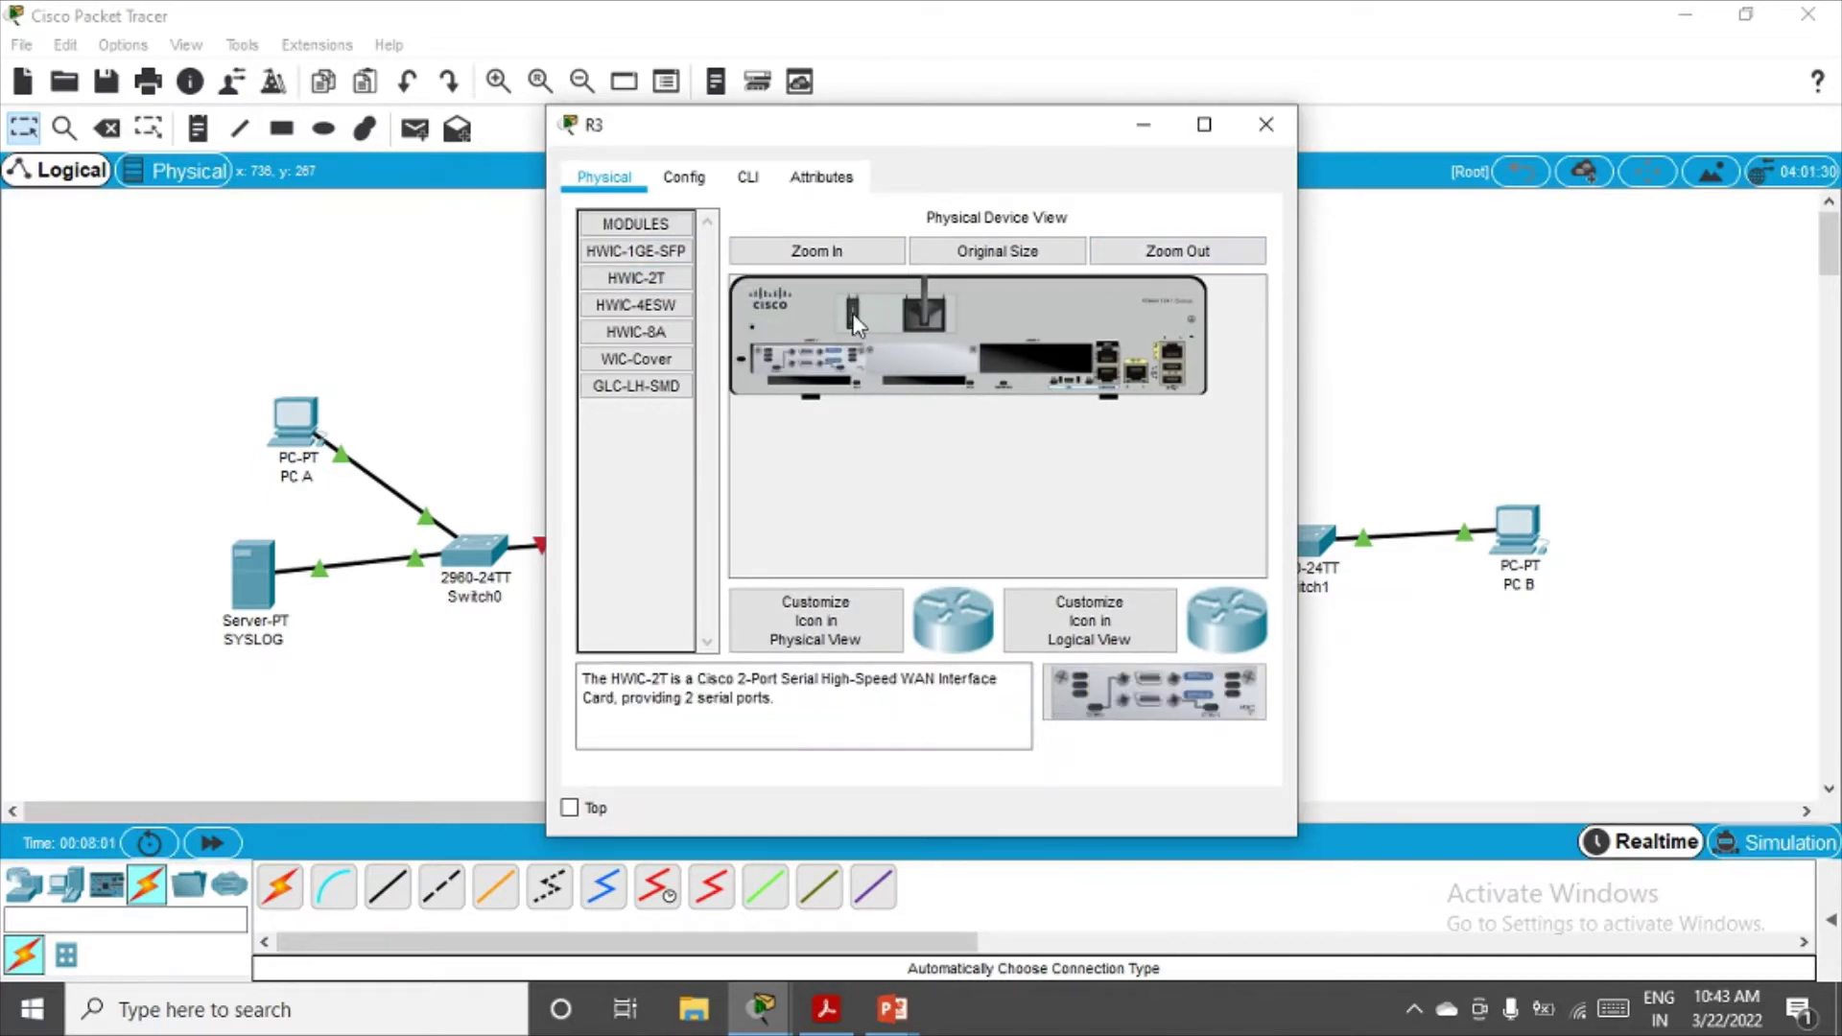
click(1265, 124)
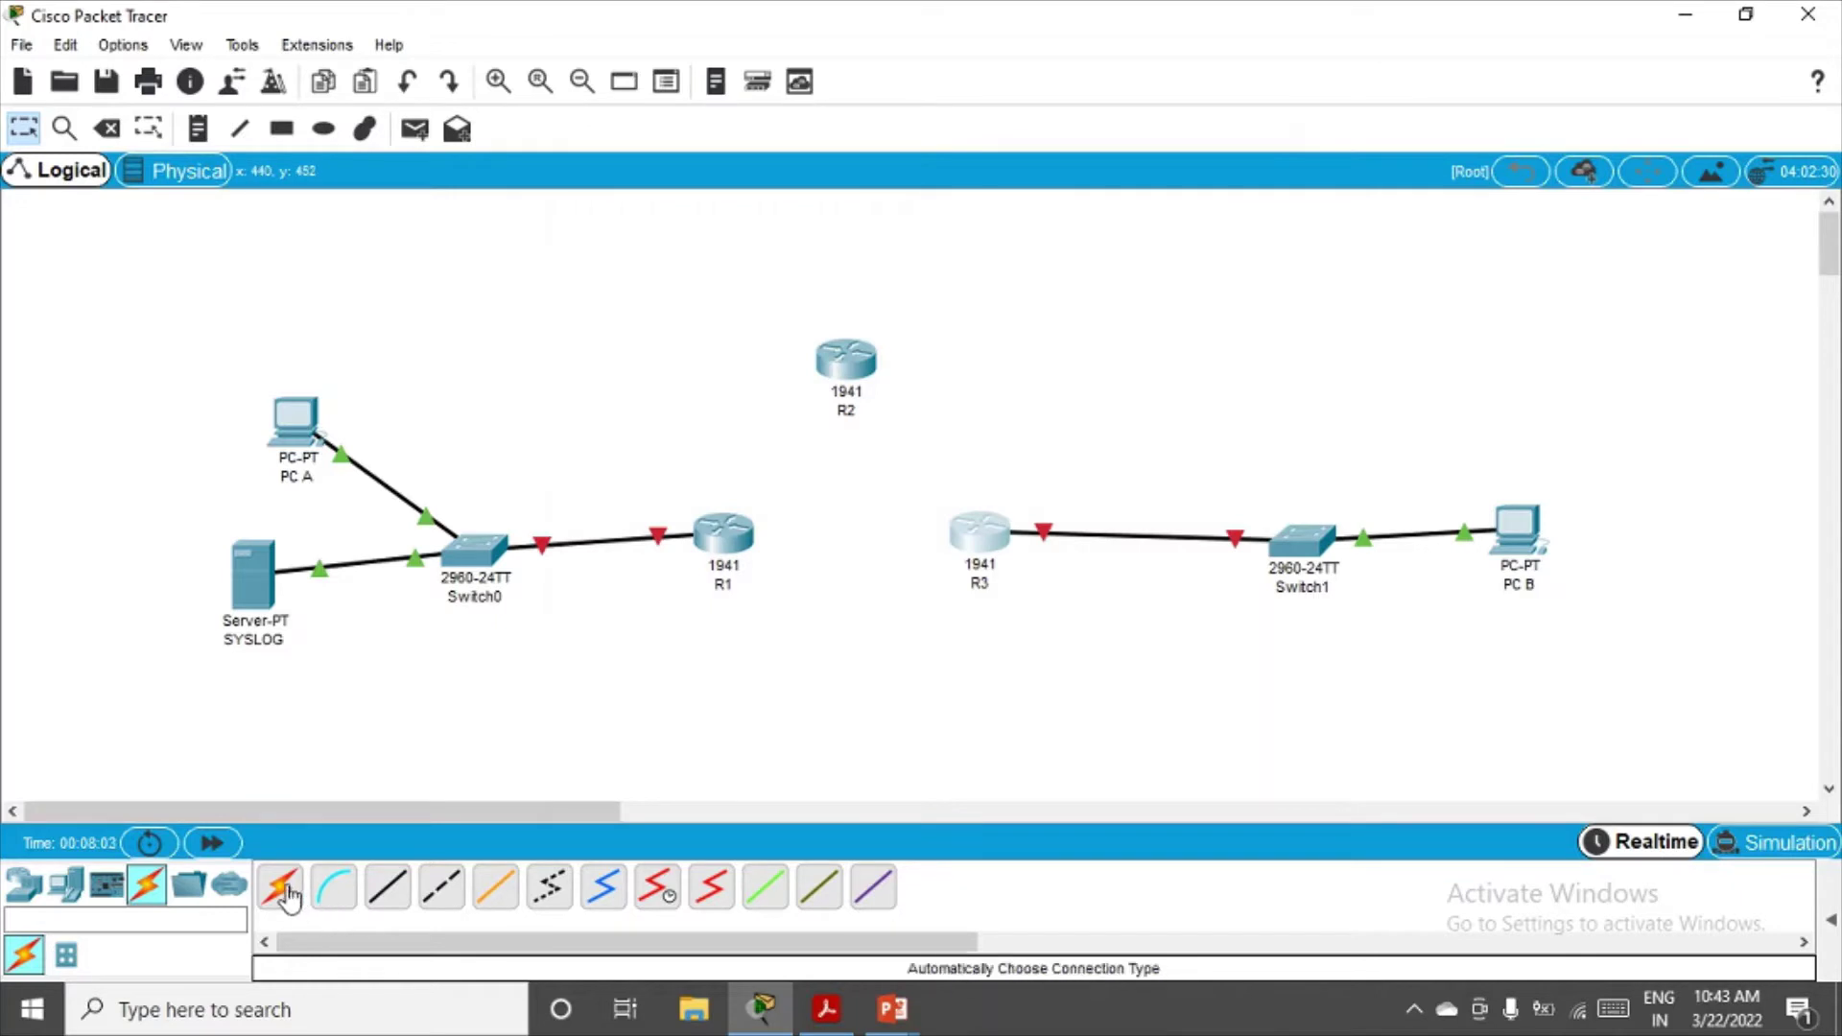
Link R1 Serial0/1/0 to R2 Serial0/1/0 with a serial DTE cable
click(711, 886)
click(723, 528)
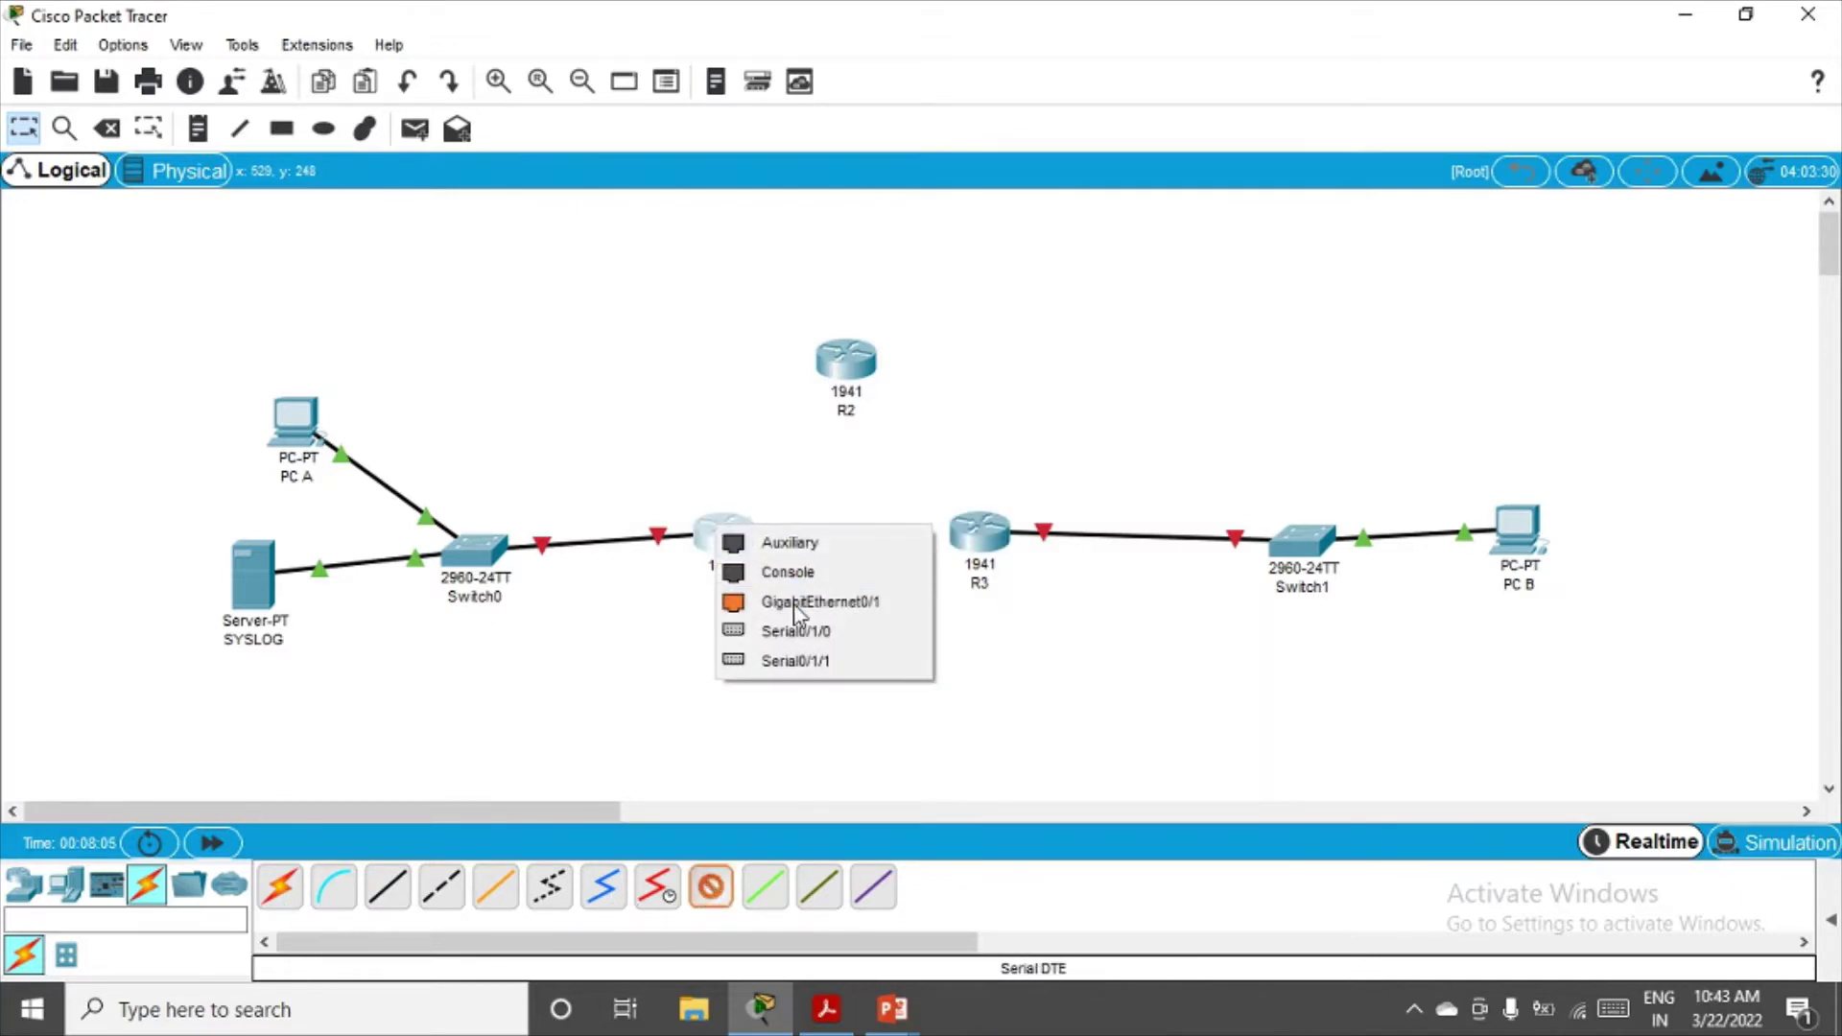
click(798, 633)
click(846, 382)
click(842, 374)
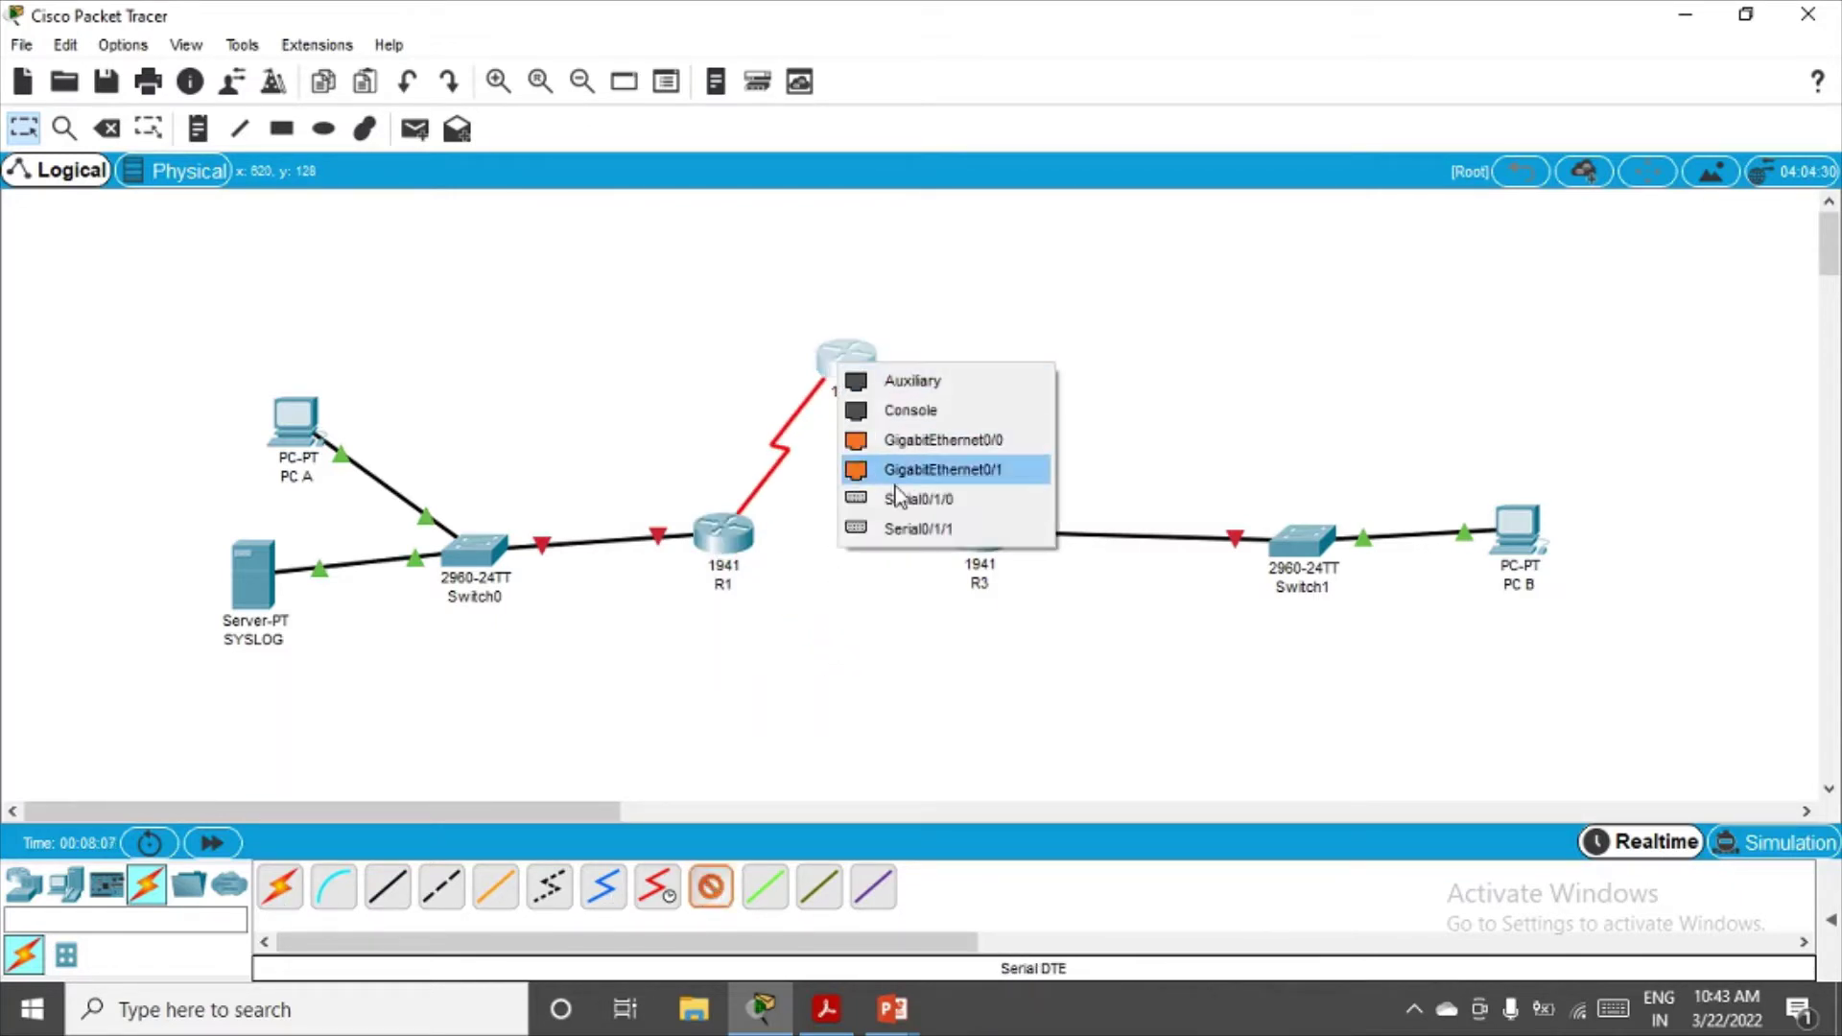
click(897, 495)
Link R2 Serial0/1/1 to R3 Serial0/1/1, then reposition PC A and SYSLOG
click(701, 892)
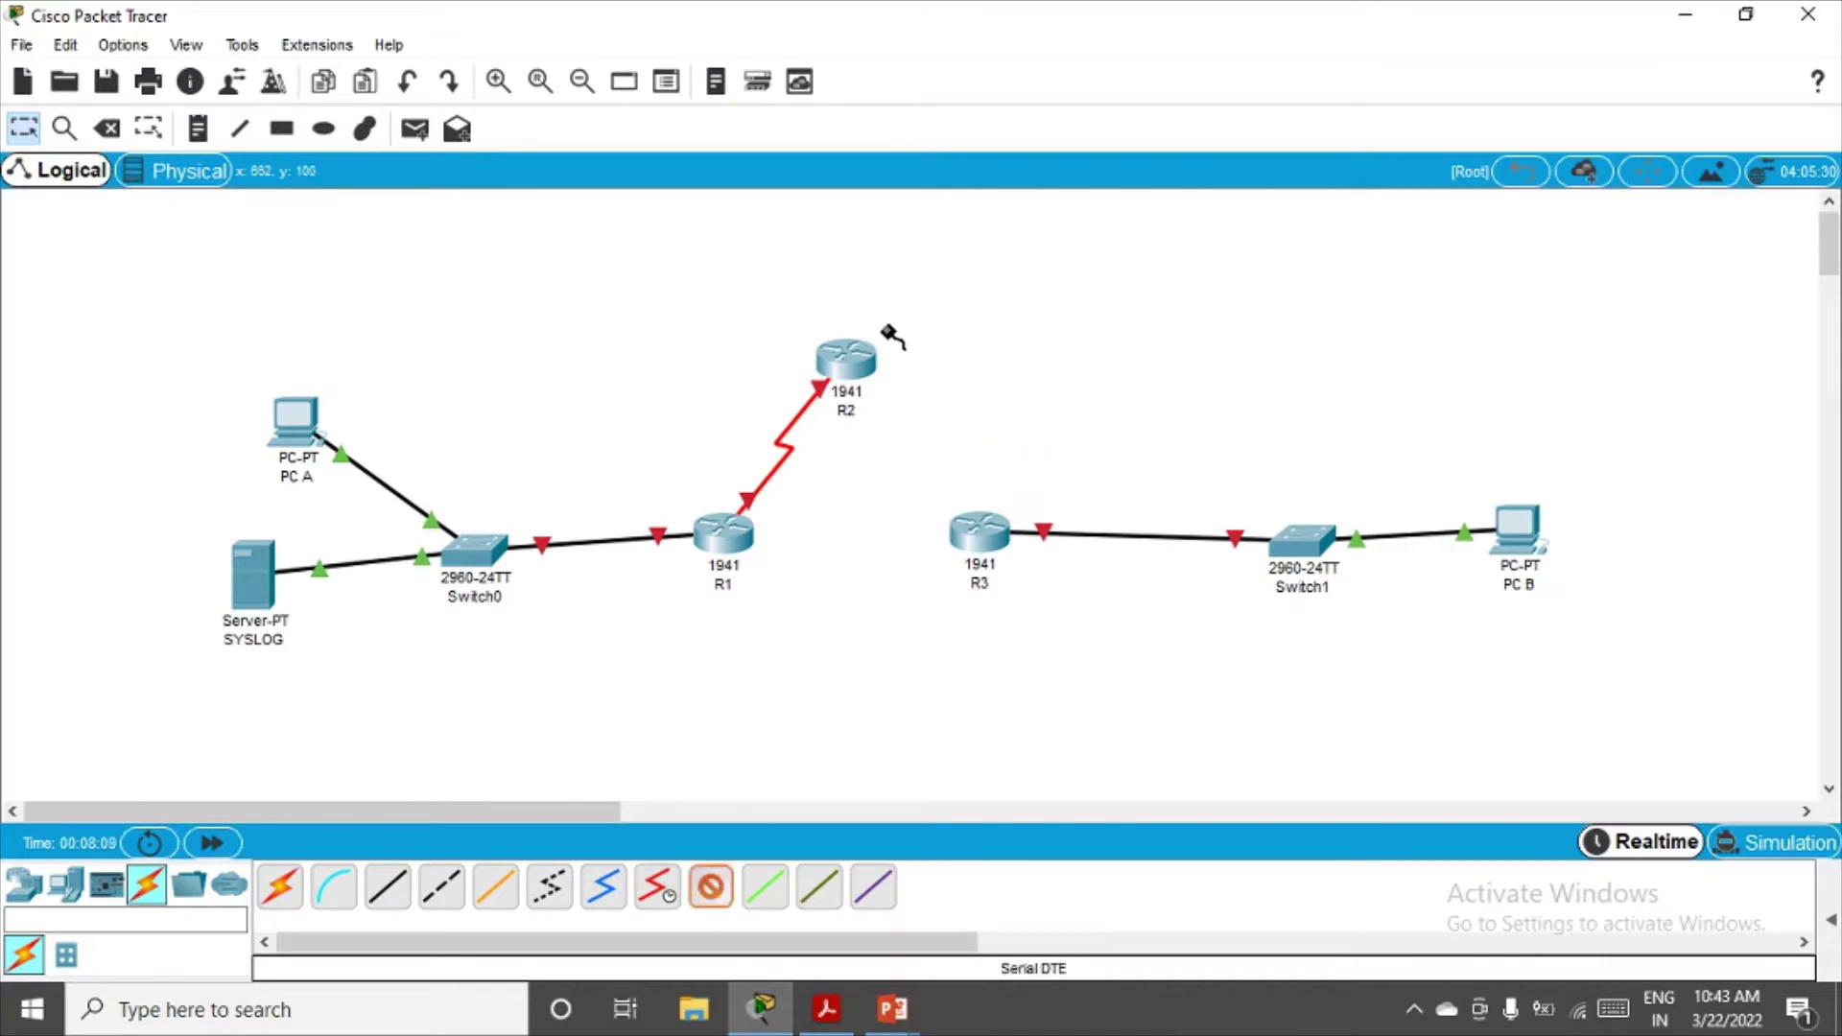
click(850, 354)
click(931, 485)
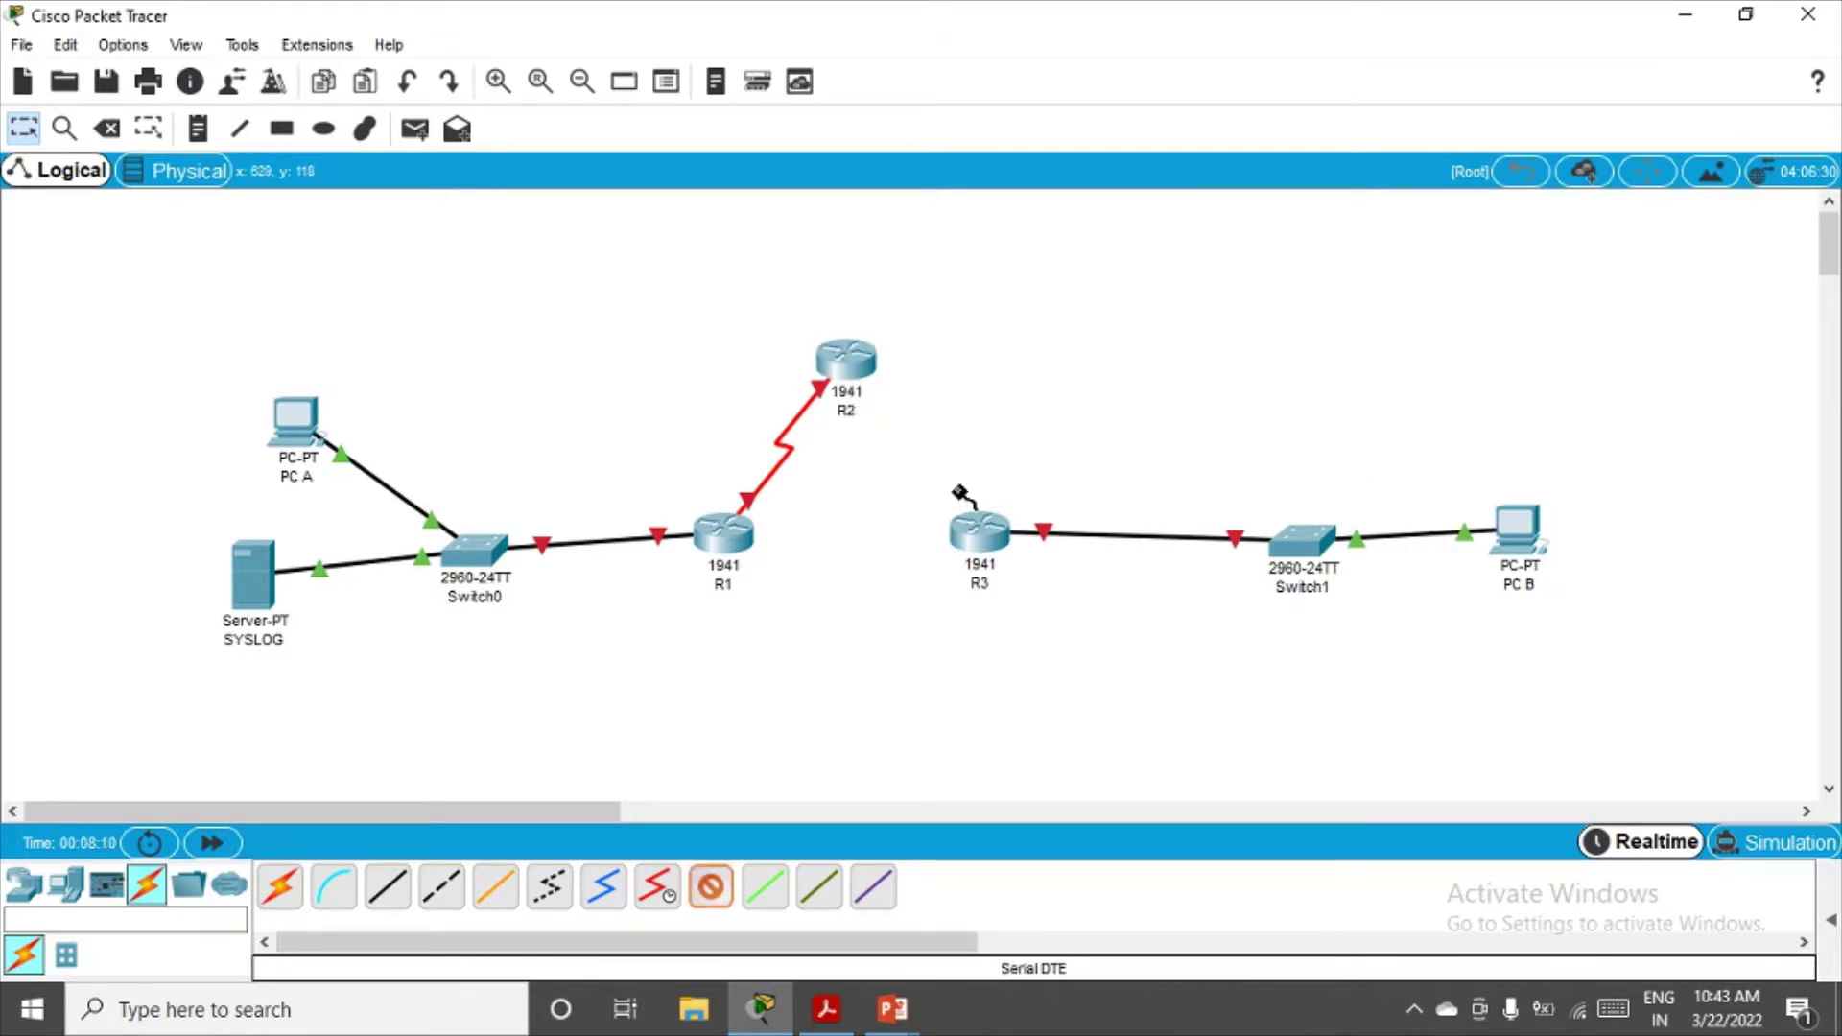
click(976, 530)
click(1058, 660)
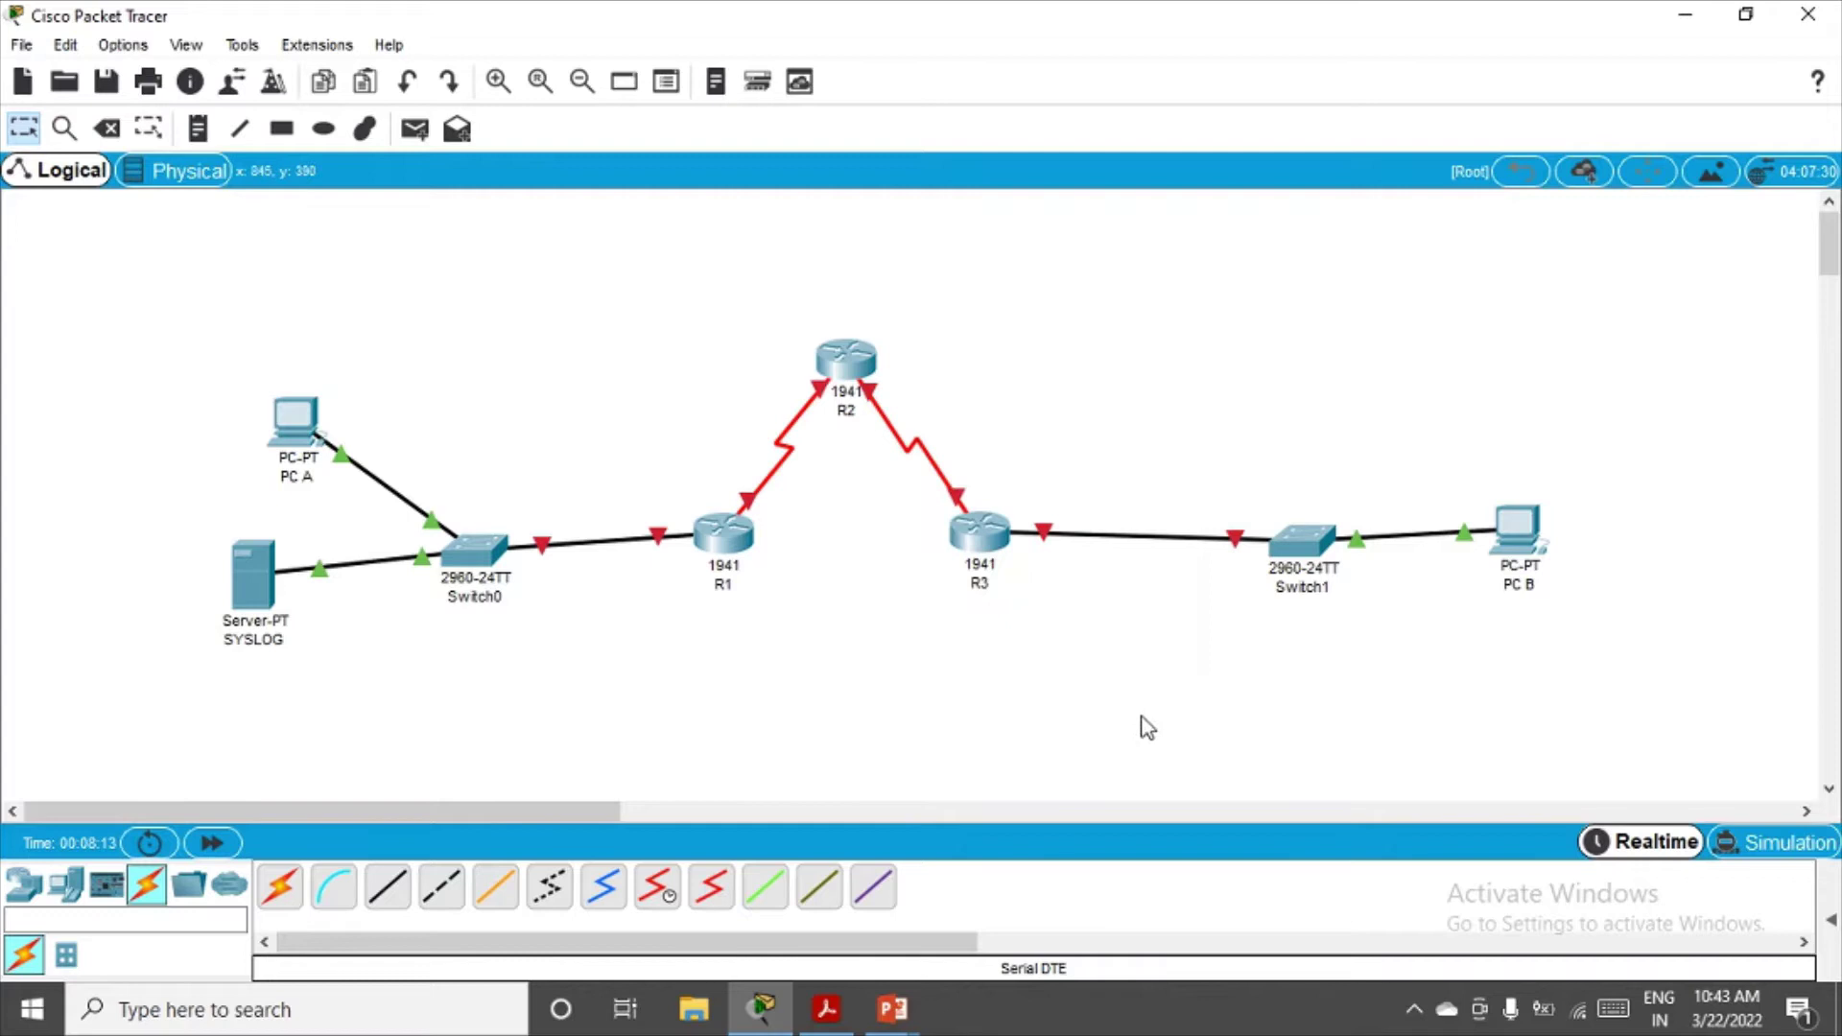
drag(293, 422, 220, 356)
drag(249, 574, 232, 528)
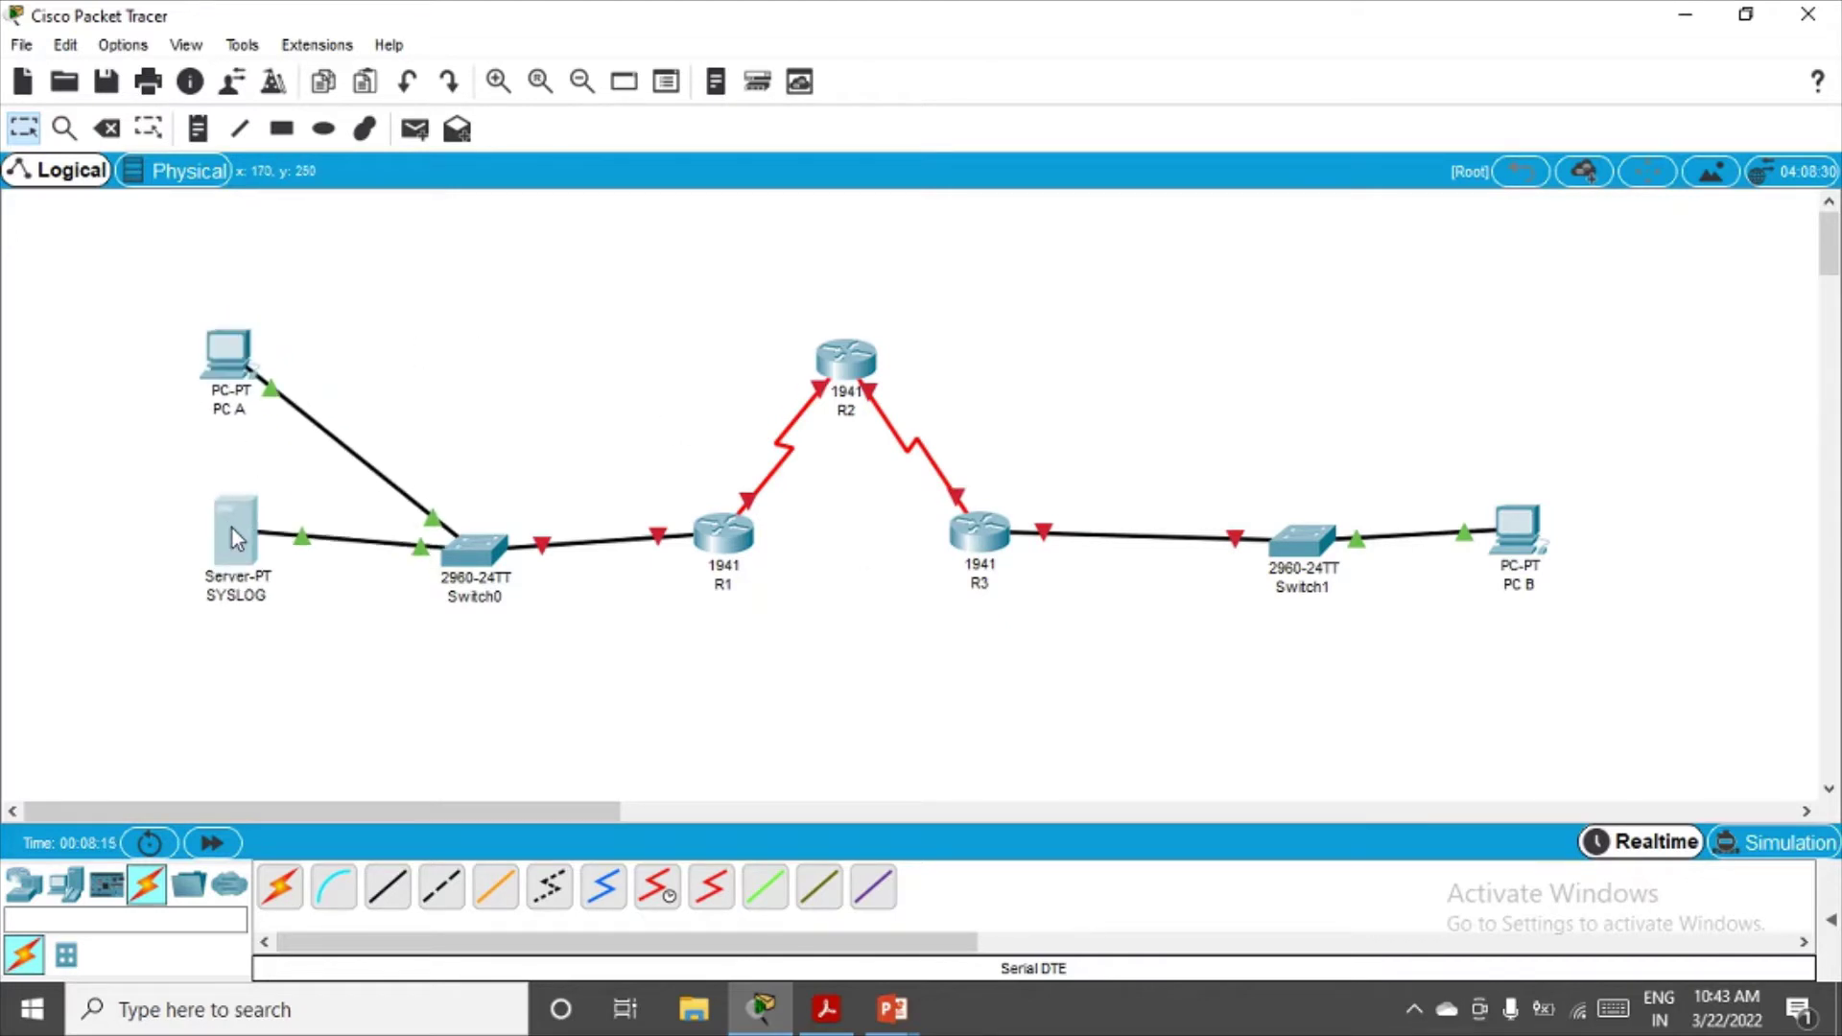
Move Switch0 up to line up with the other devices
double_click(232, 527)
click(1462, 125)
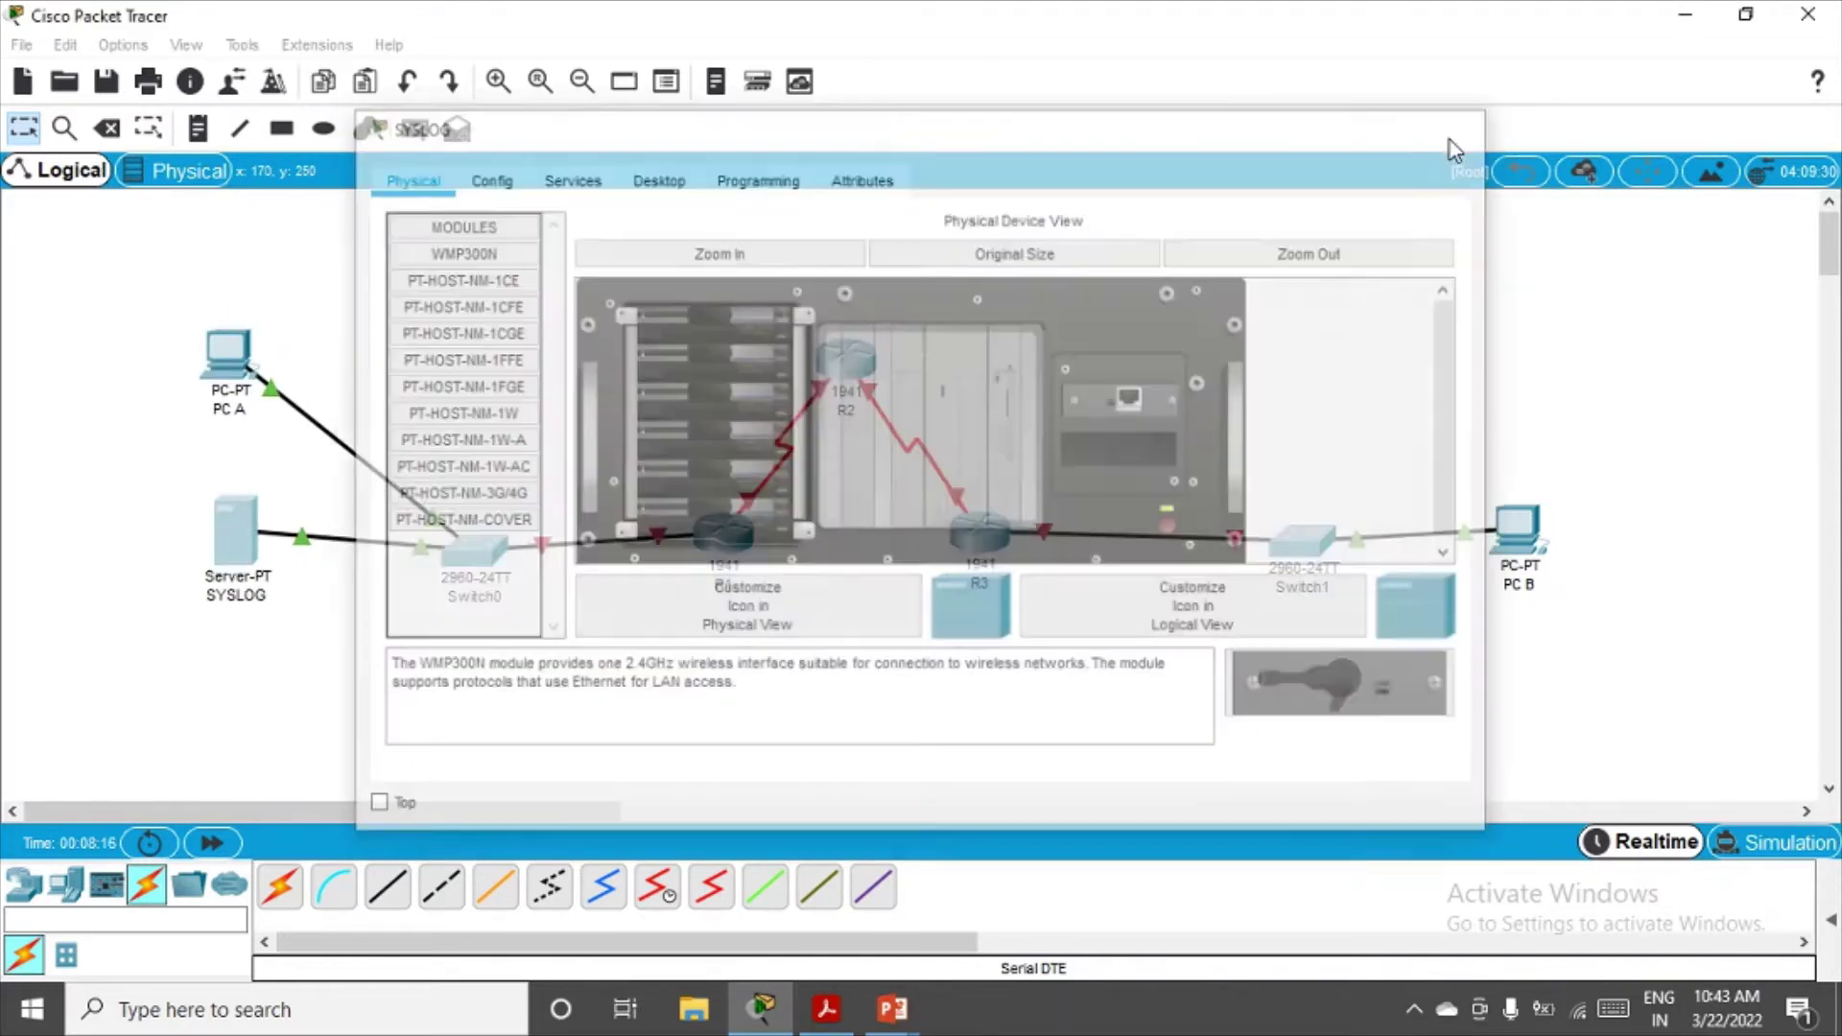
drag(492, 555, 501, 465)
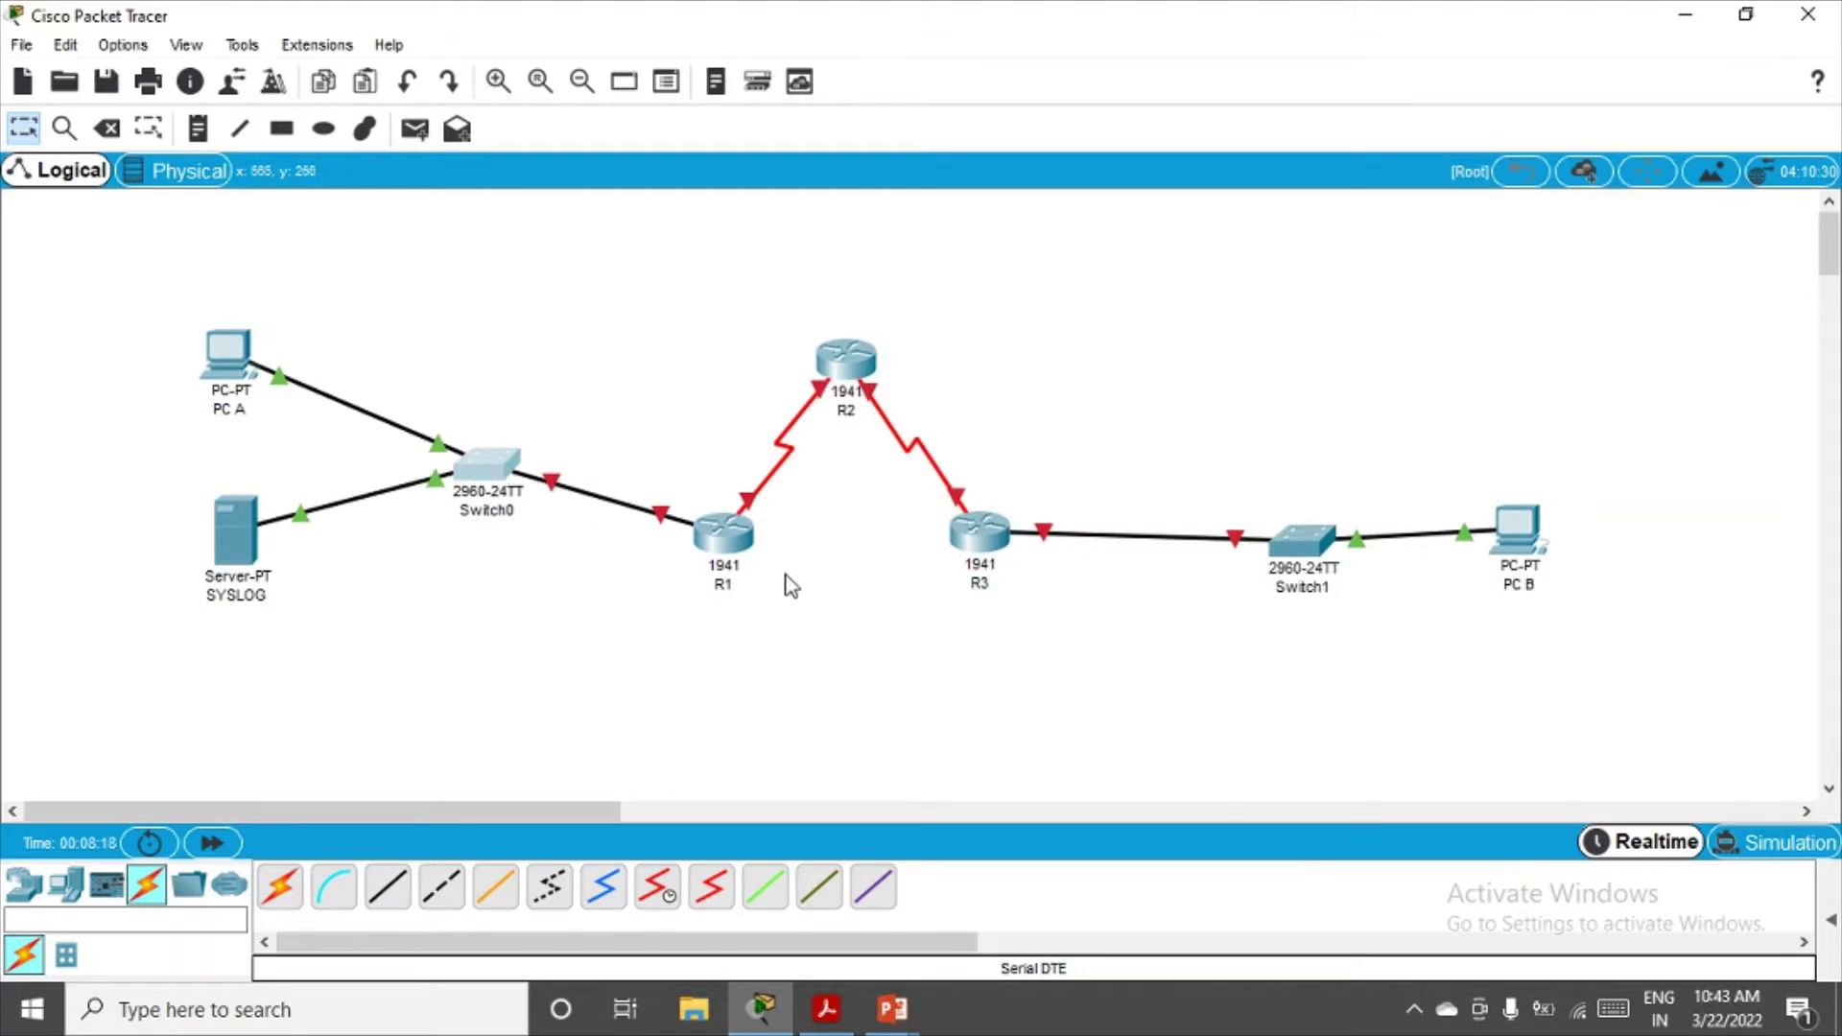
Enter 192.168.1.1 with mask 255.255.255.0 on R1's GigabitEthernet0/0
double_click(715, 542)
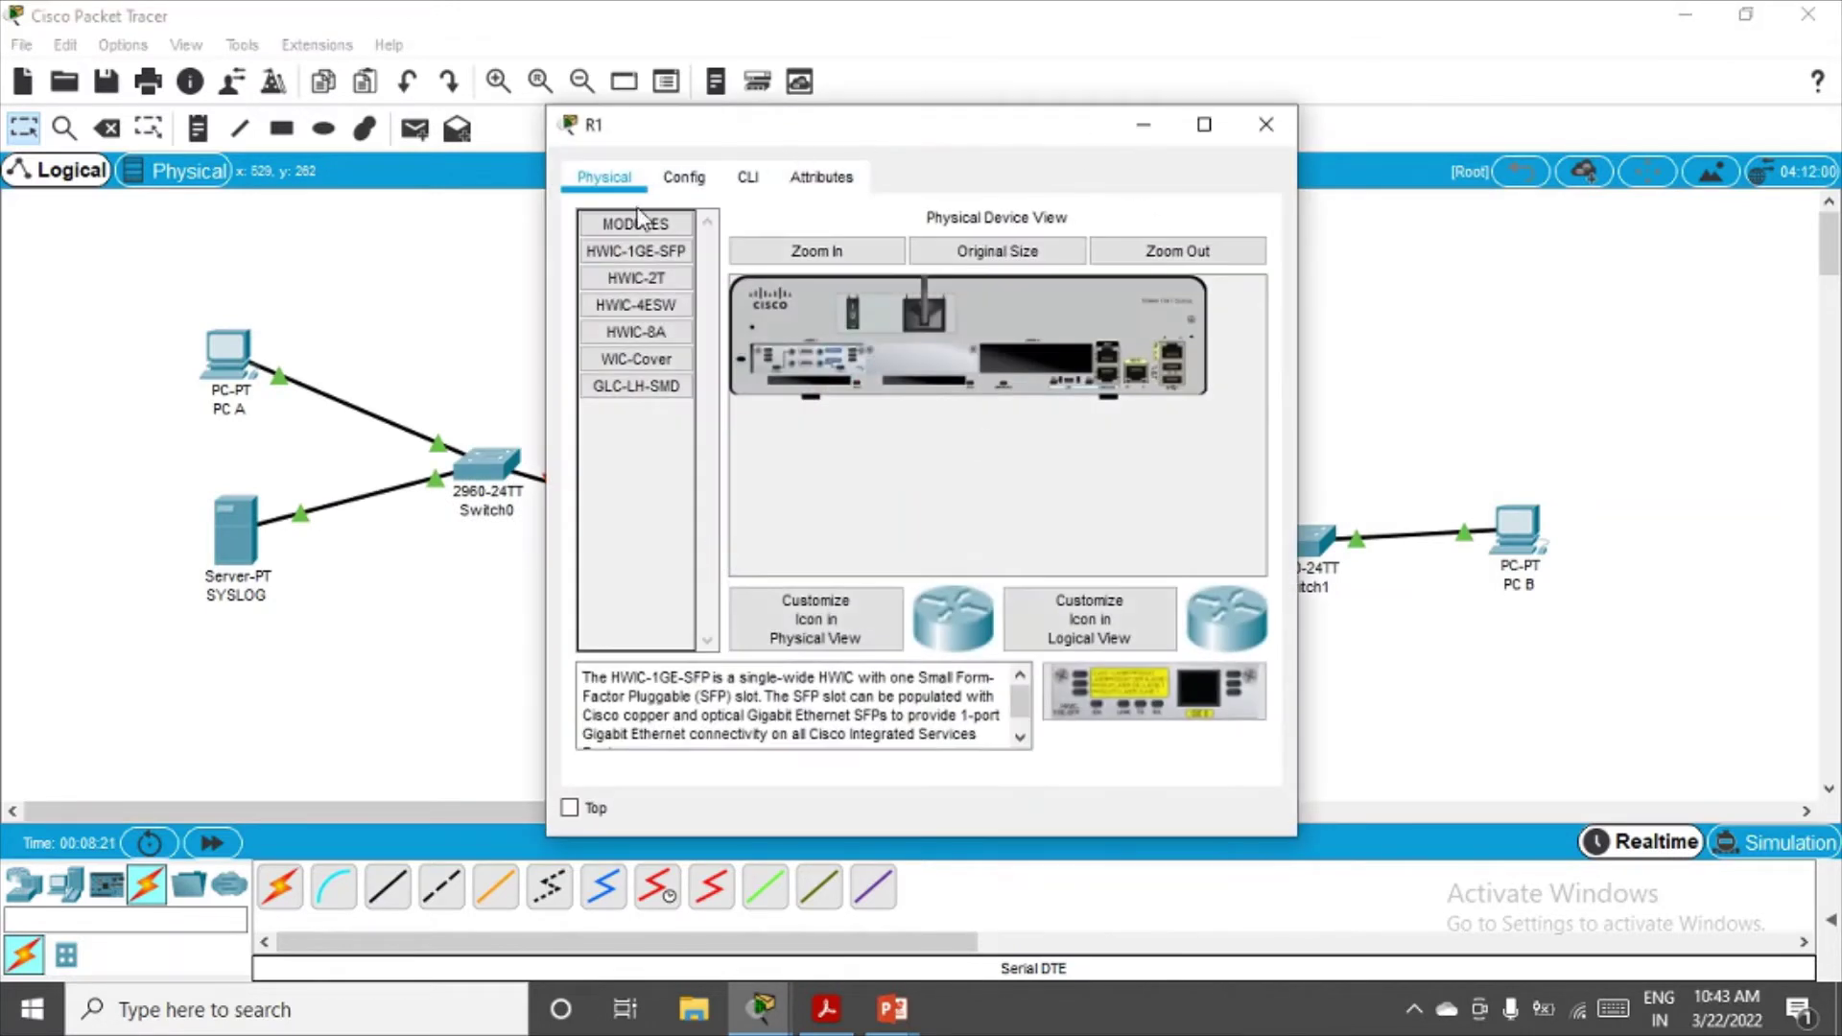
click(684, 176)
click(669, 466)
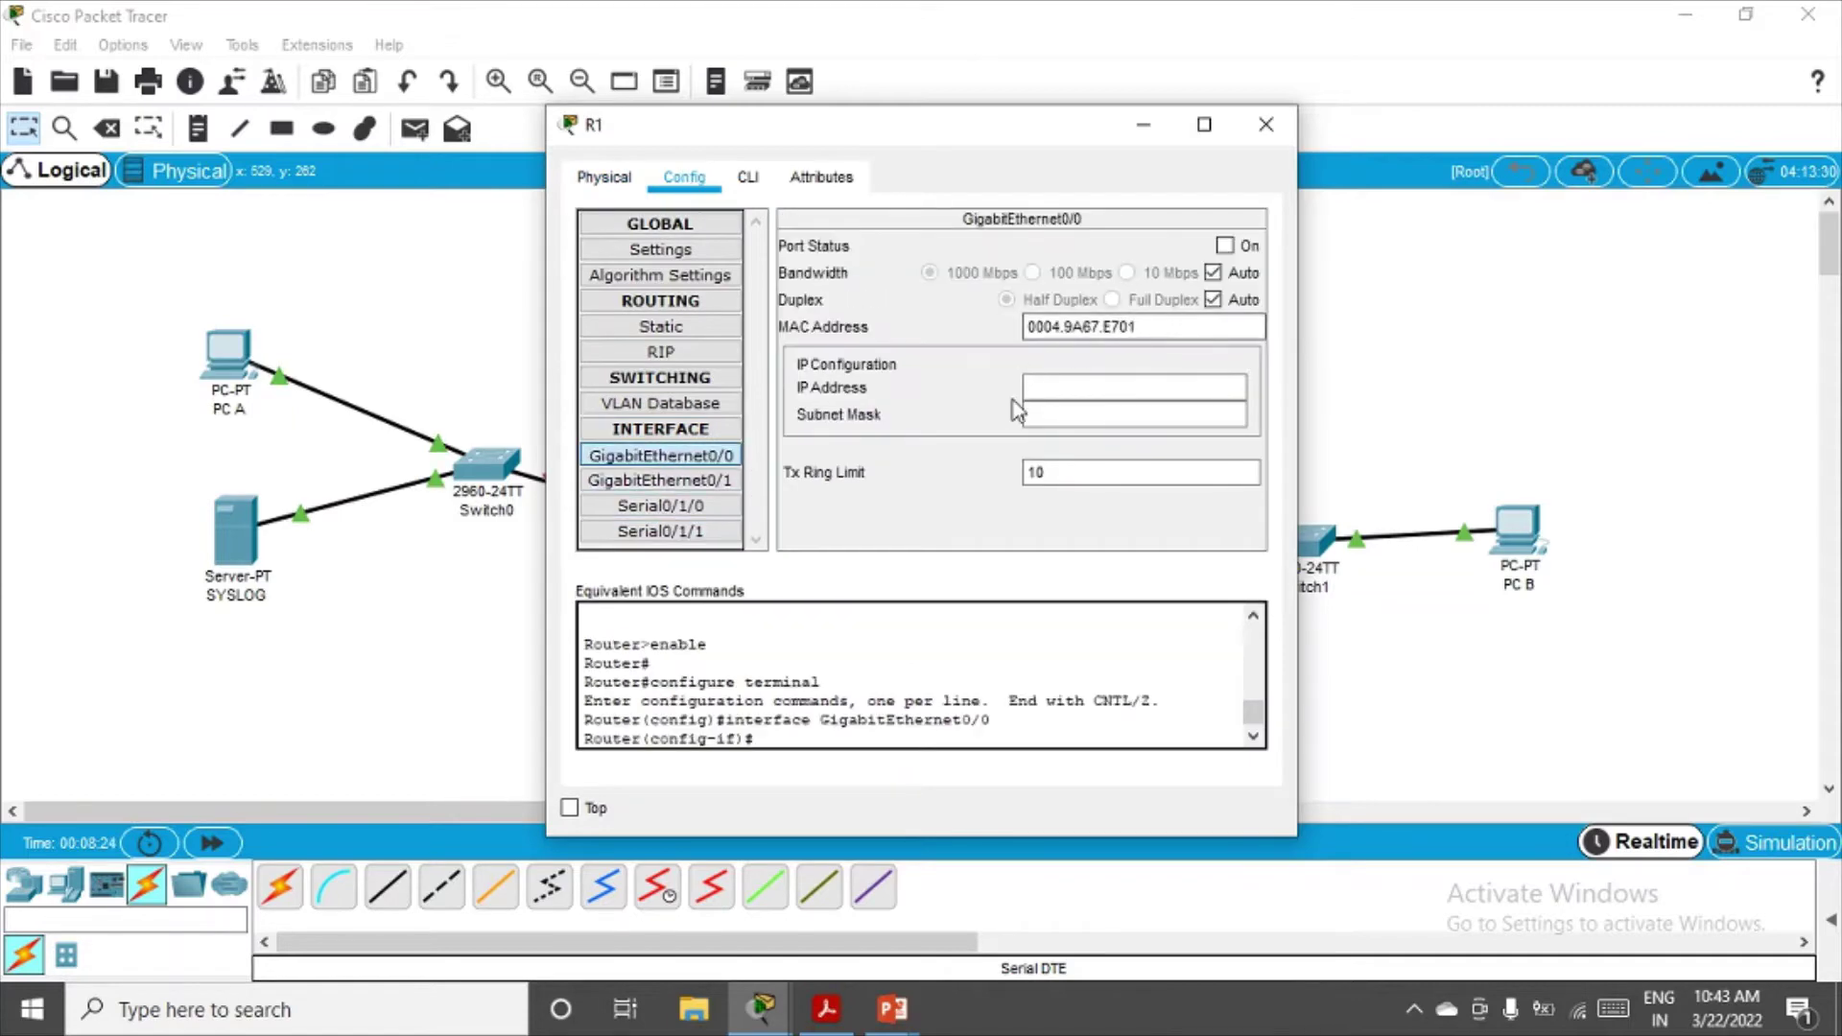
drag(1007, 125, 1286, 184)
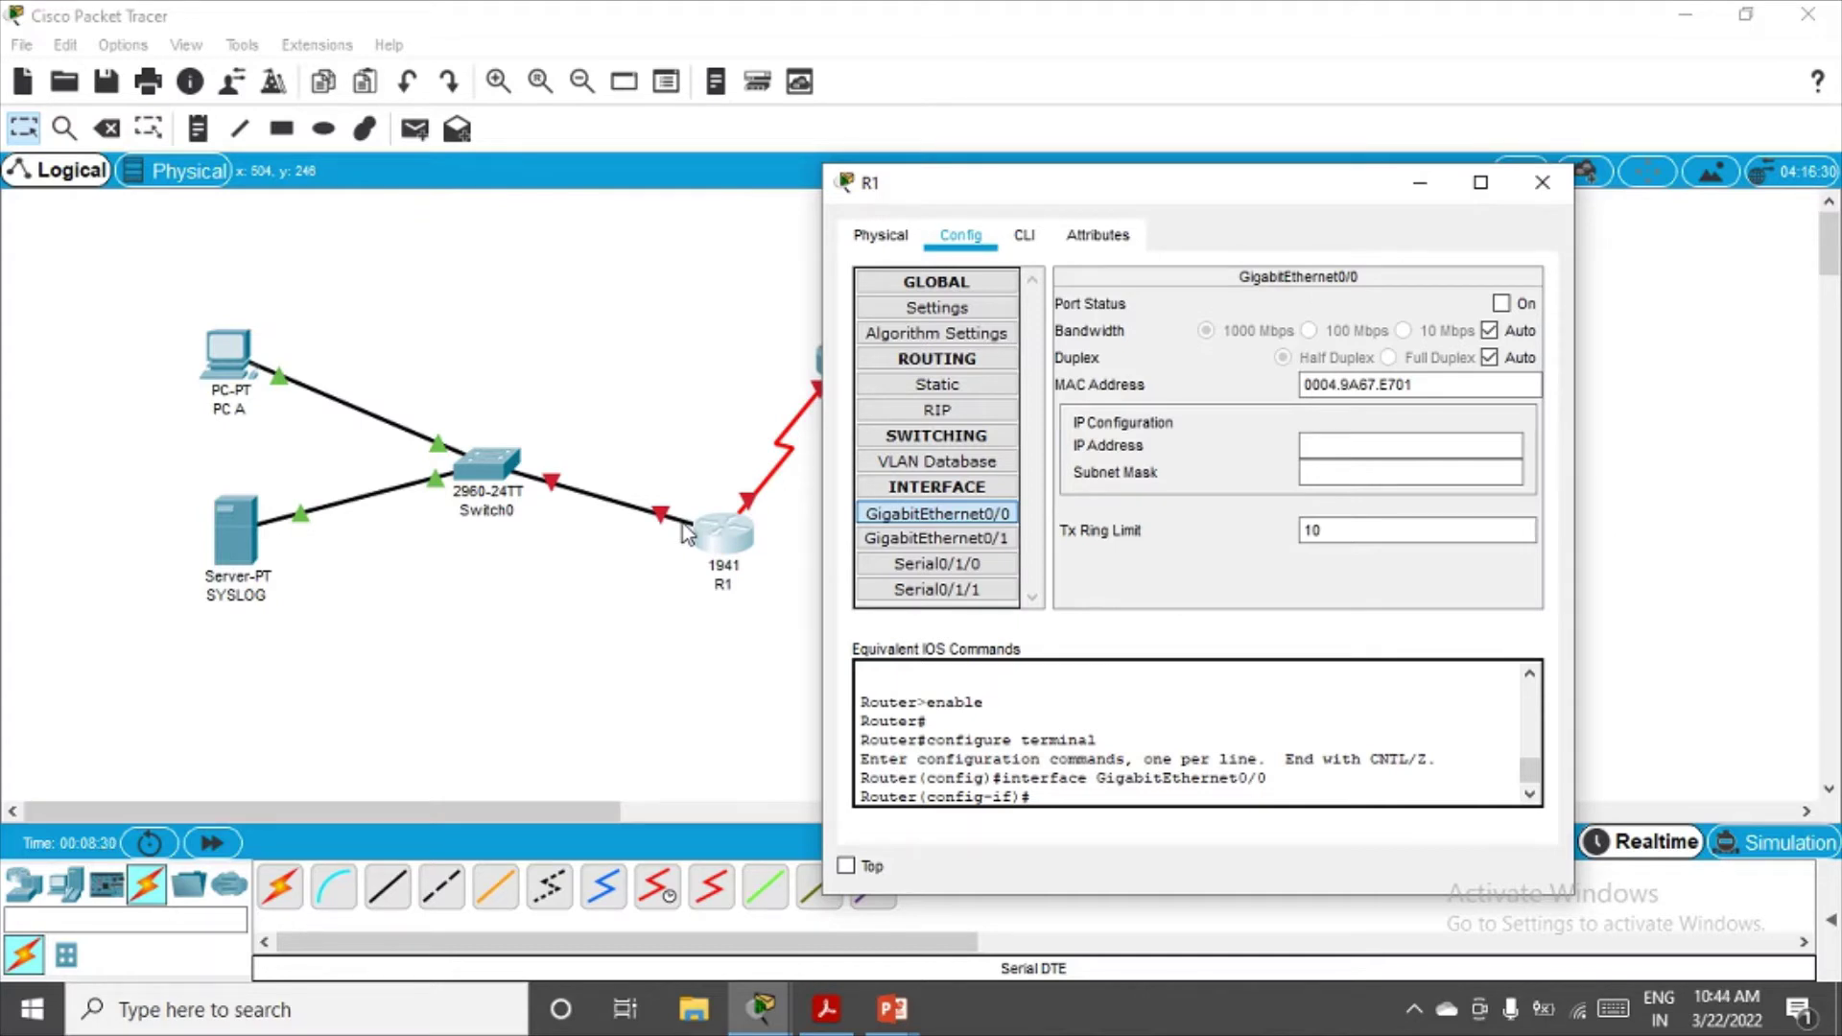
click(1358, 444)
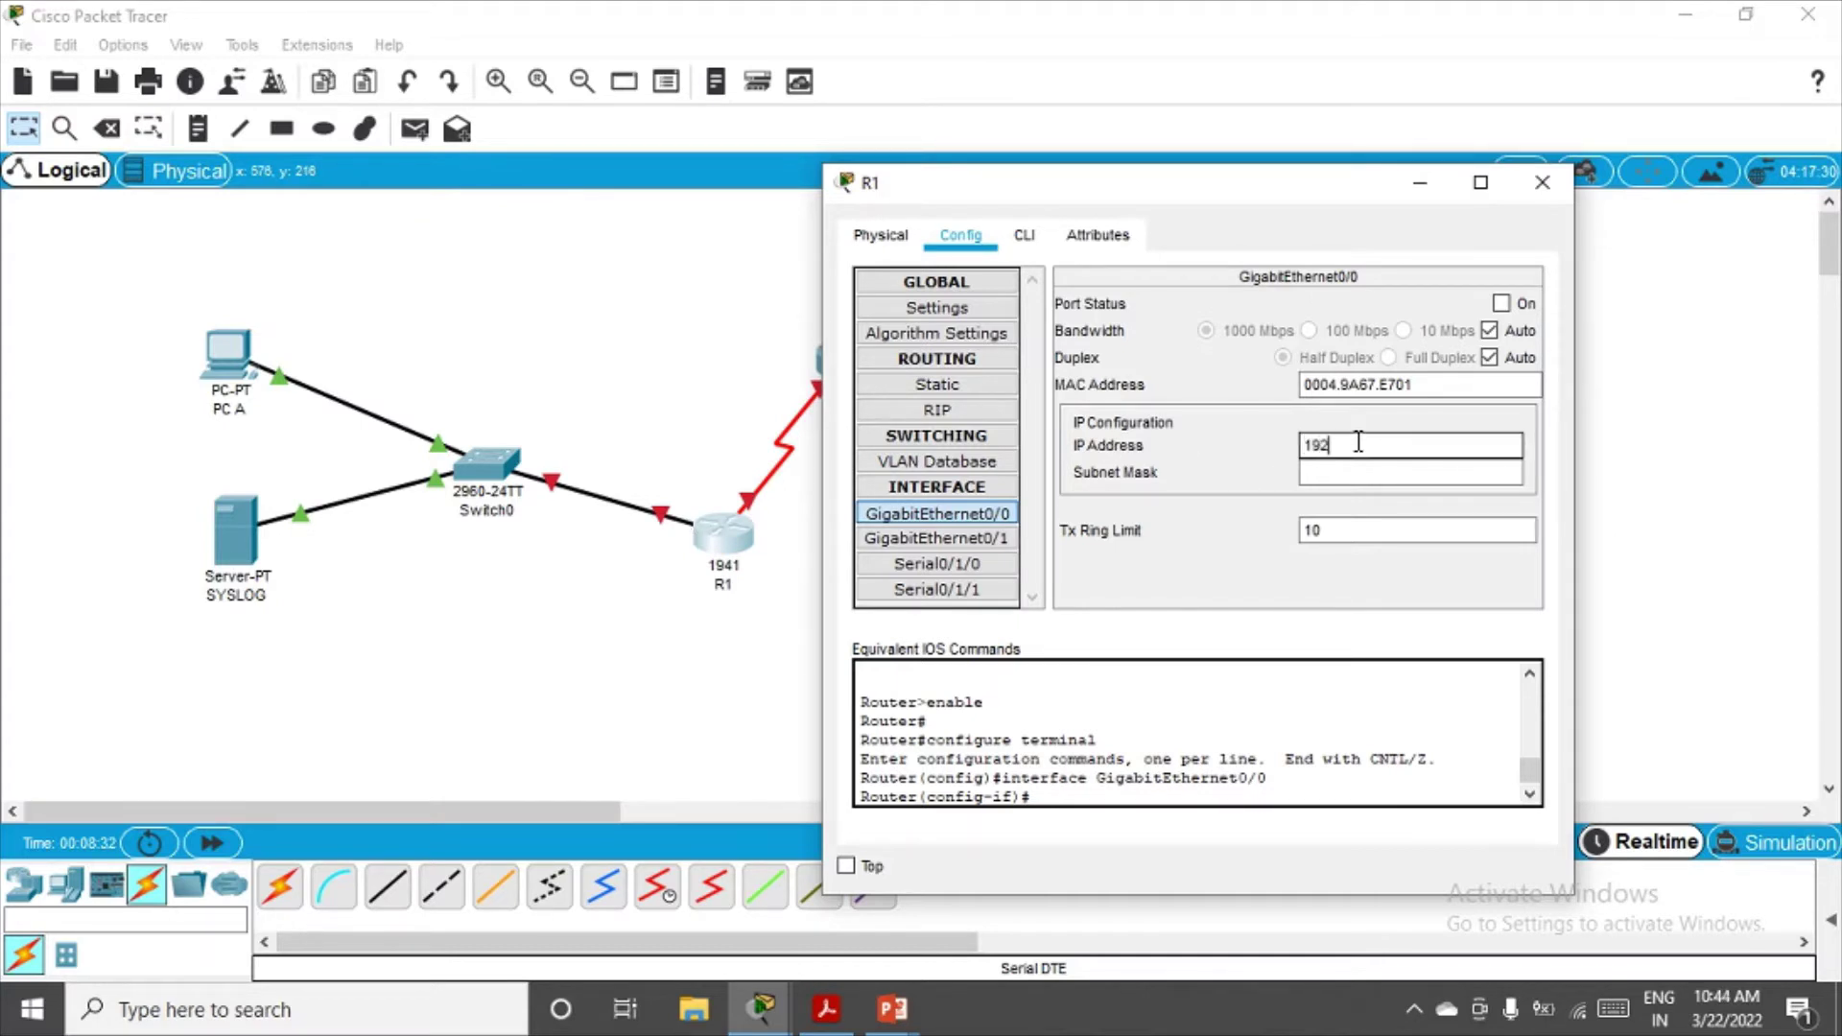
text(192.168)
text(.10)
text(1.1)
click(1392, 471)
drag(1419, 445, 1269, 448)
key(ctrl+c)
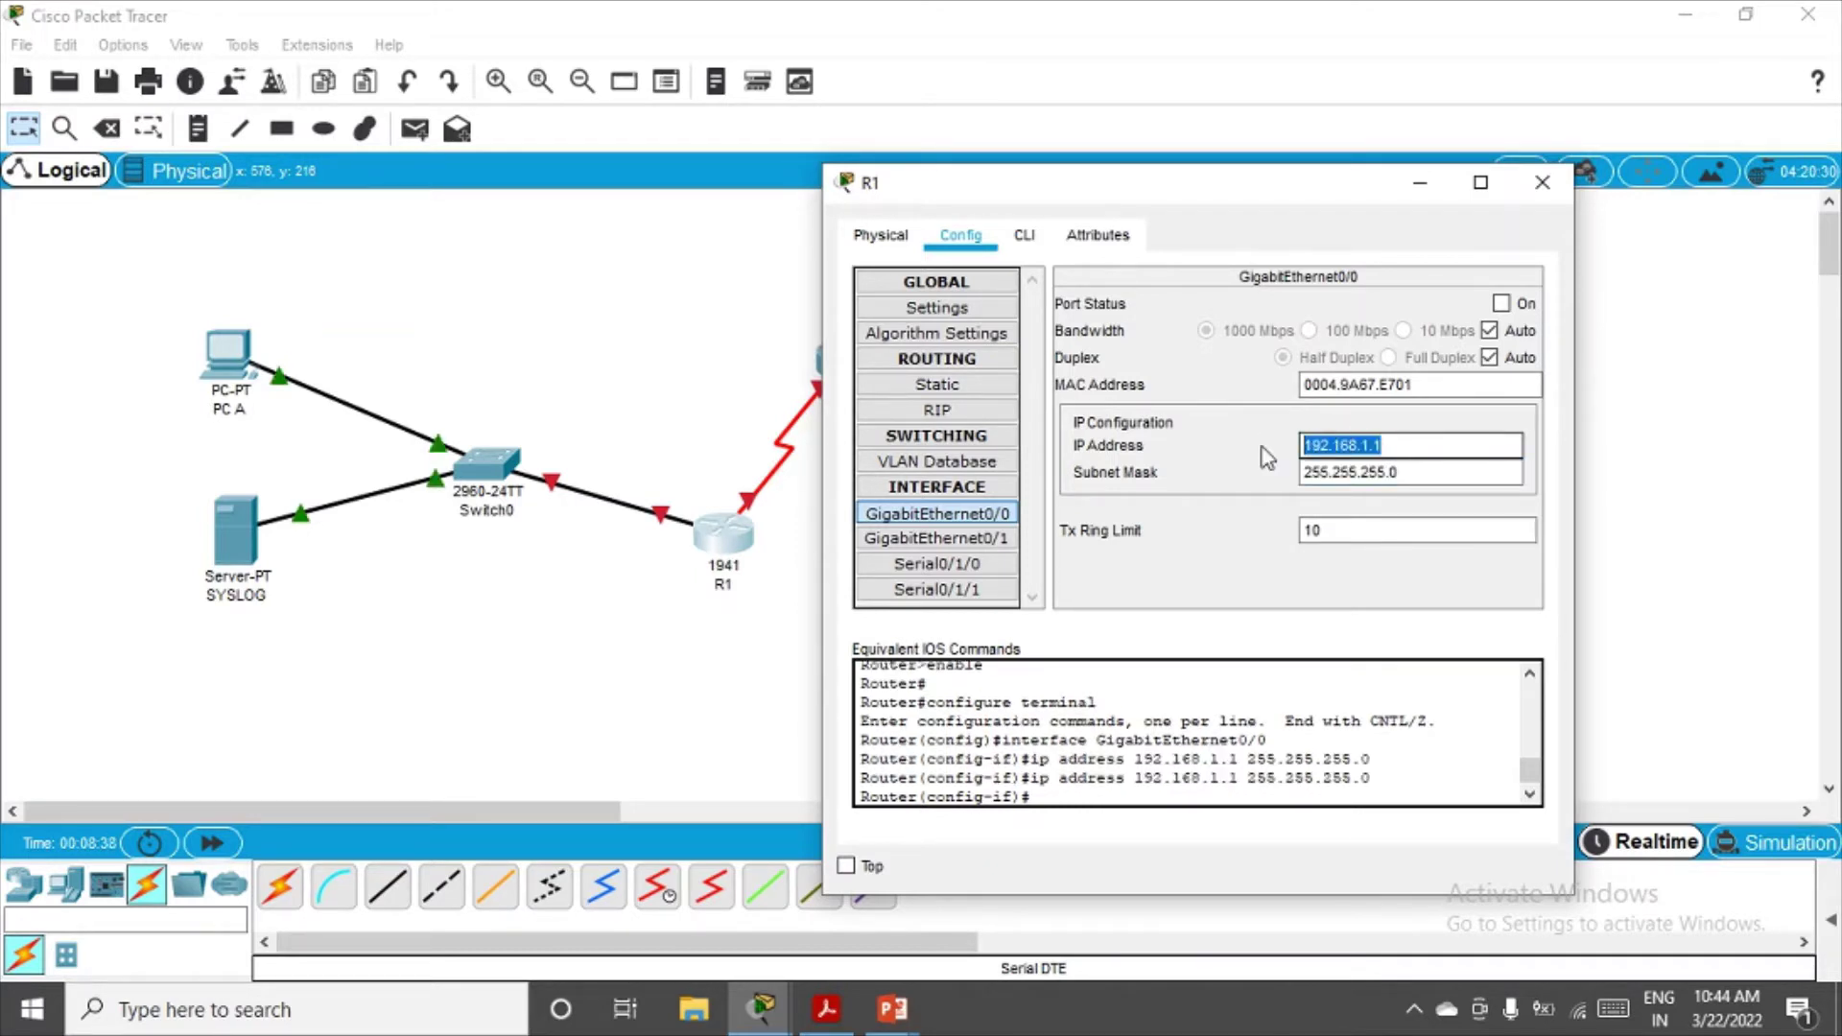
Bring R1's GigabitEthernet0/0 up, then give PC A 192.168.1.2/255.255.255.0, gateway 192.168.1.1
click(1499, 303)
click(1542, 182)
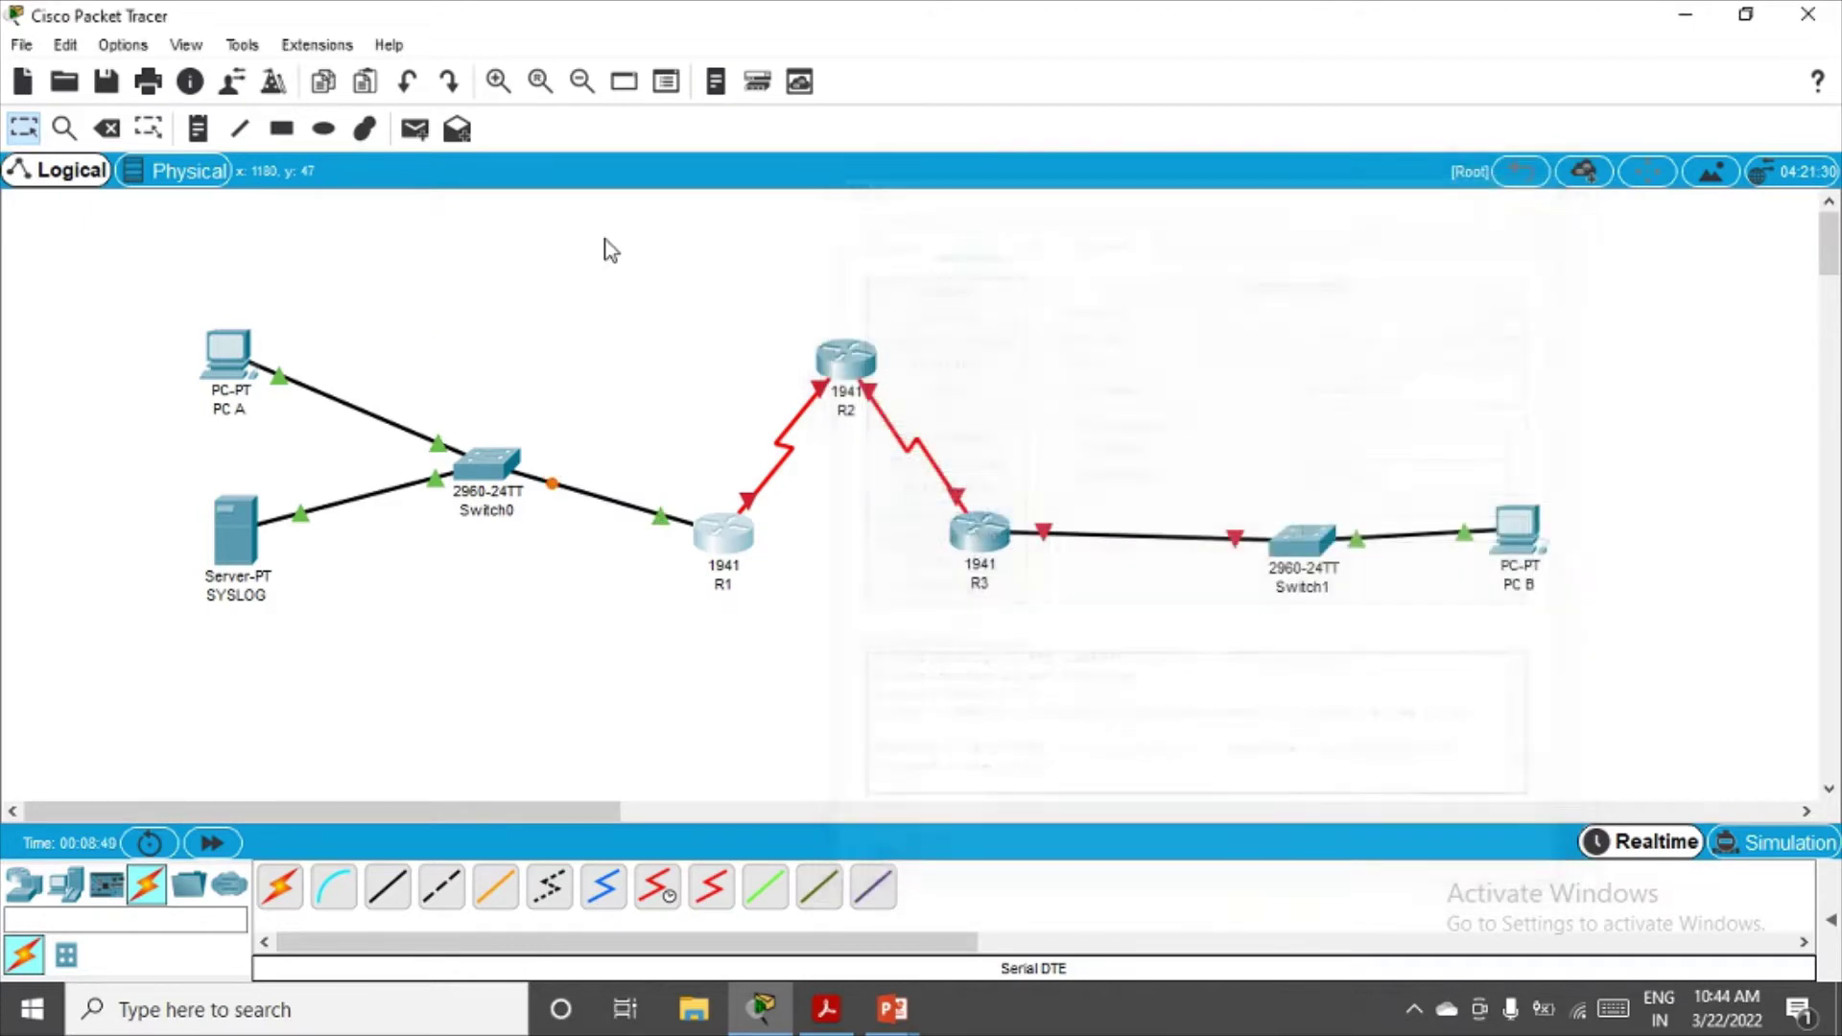
click(219, 359)
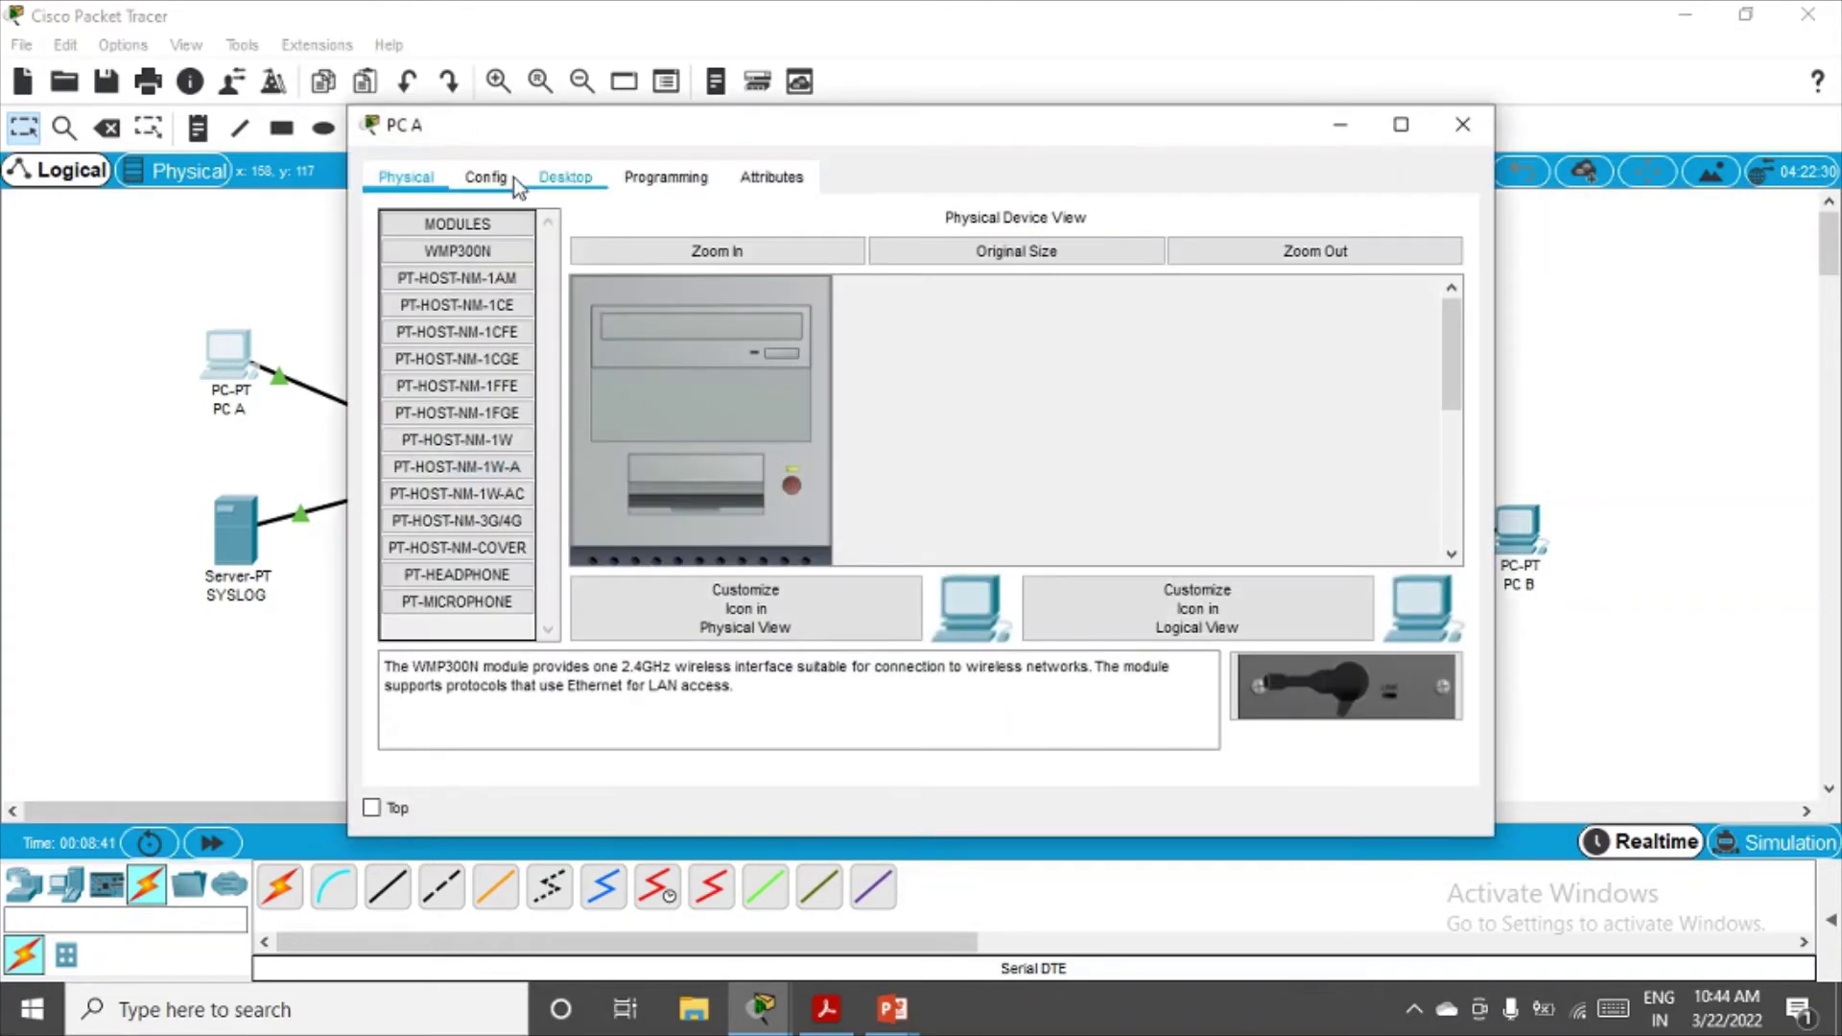
click(564, 175)
click(492, 311)
click(885, 247)
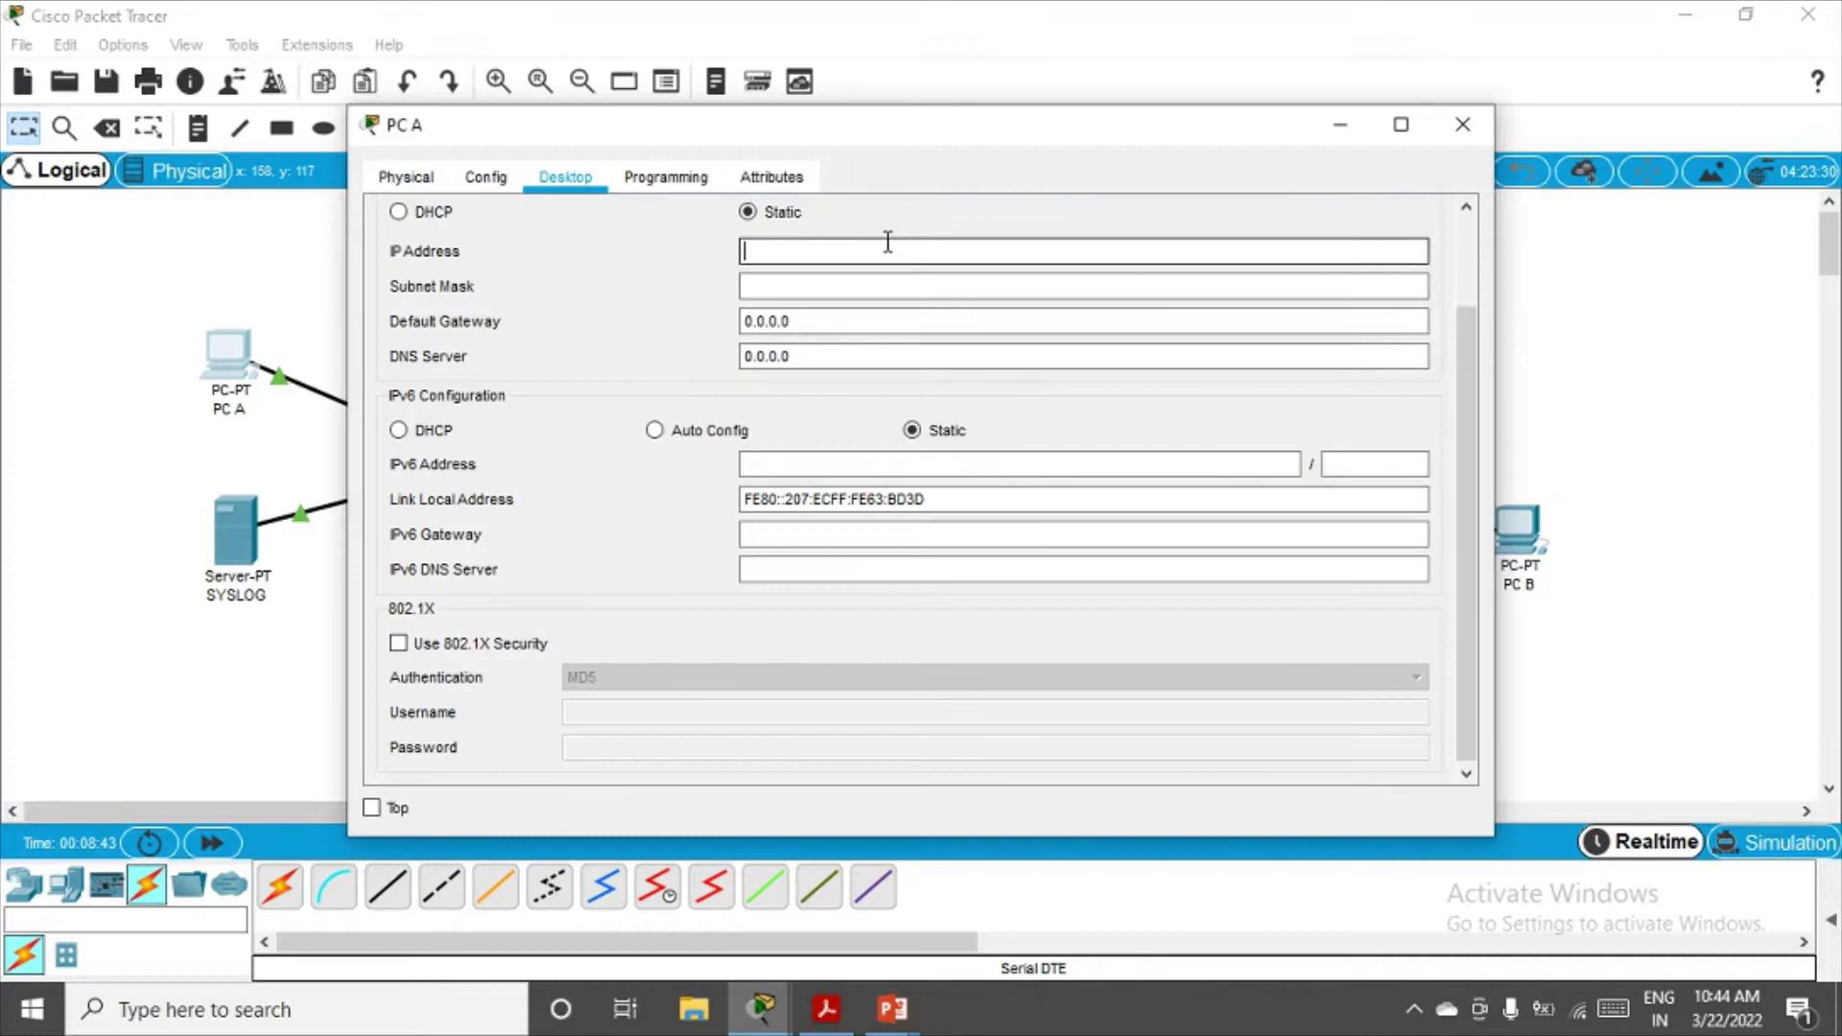
key(ctrl+v)
click(877, 285)
drag(847, 323, 671, 321)
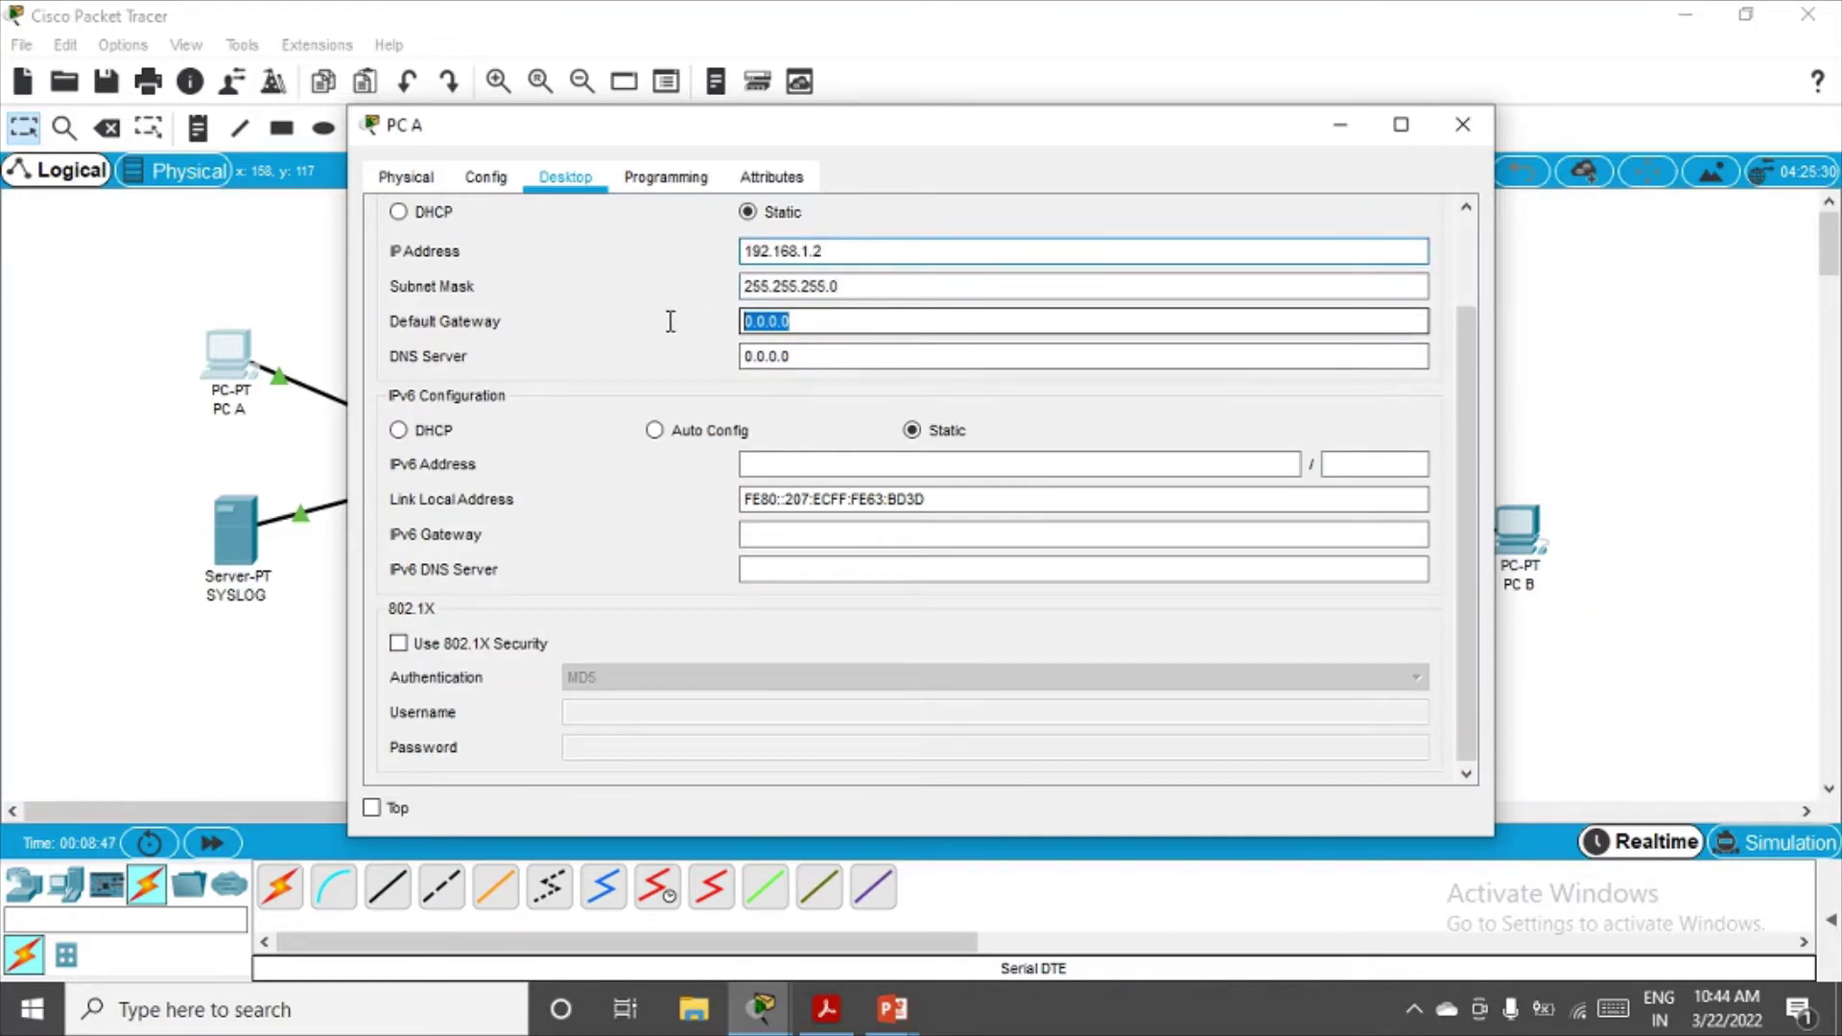
key(ctrl+v)
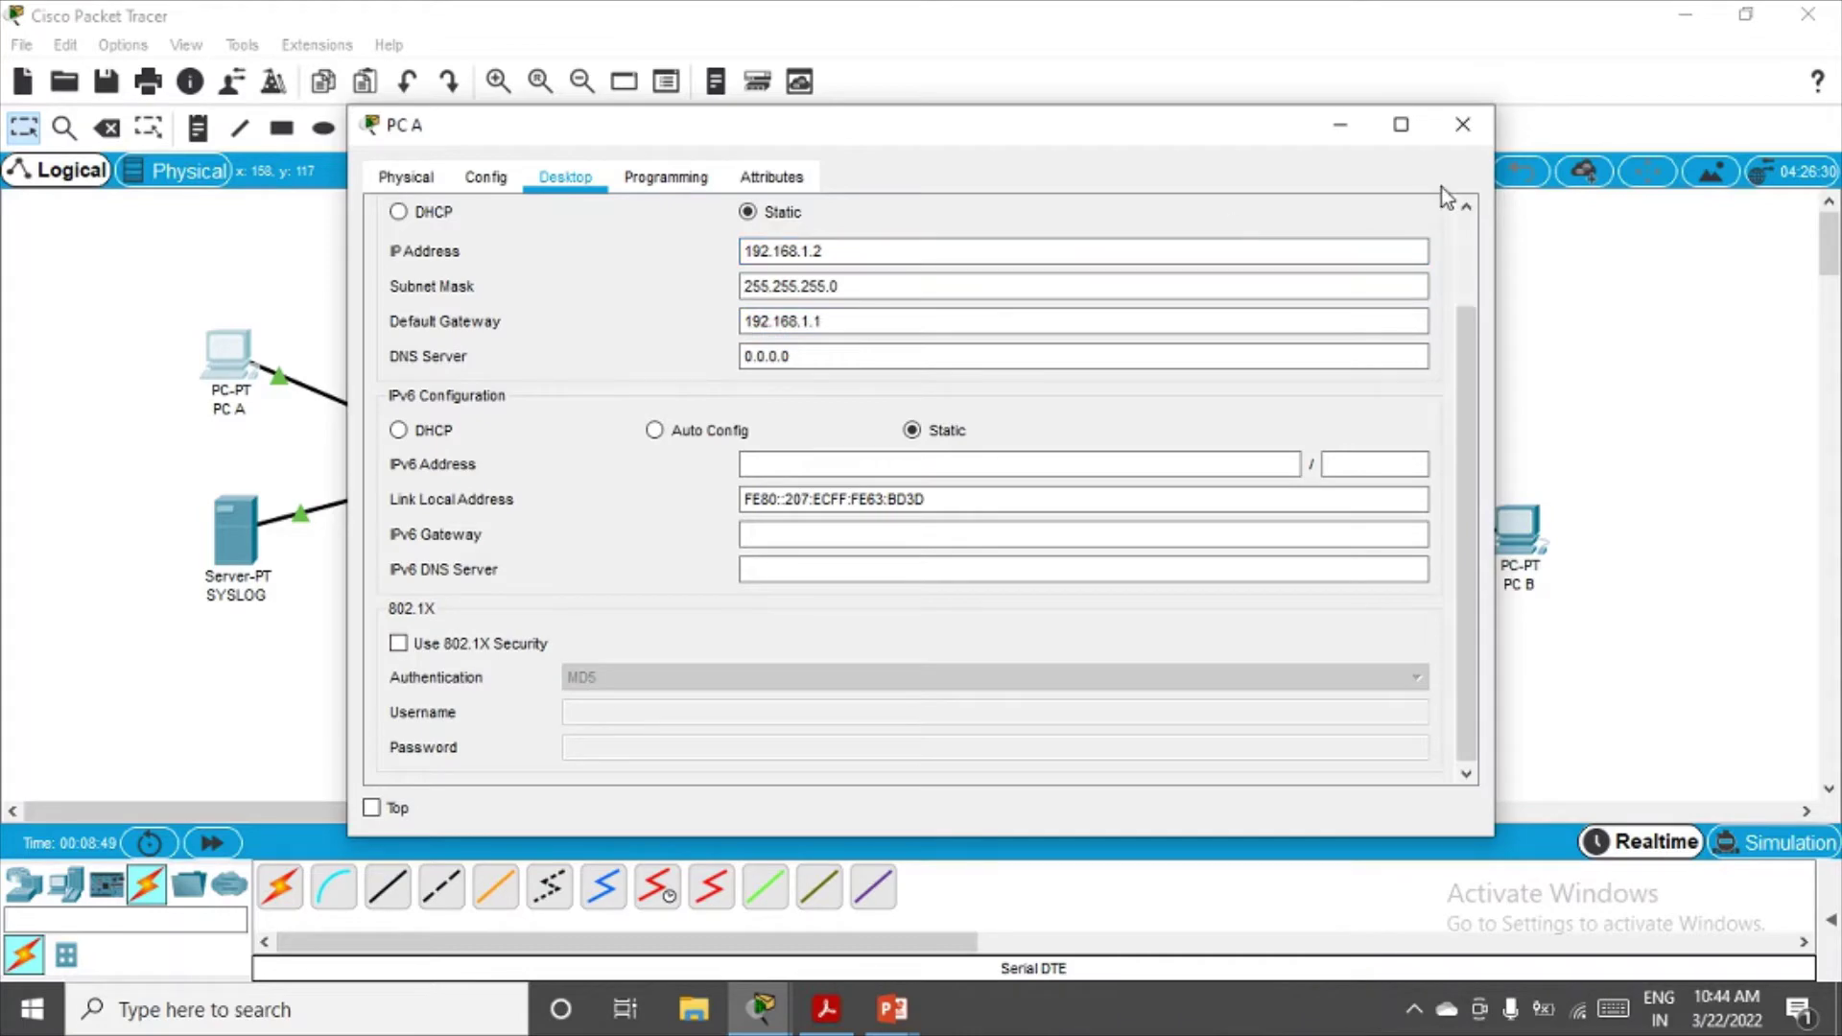
click(1463, 125)
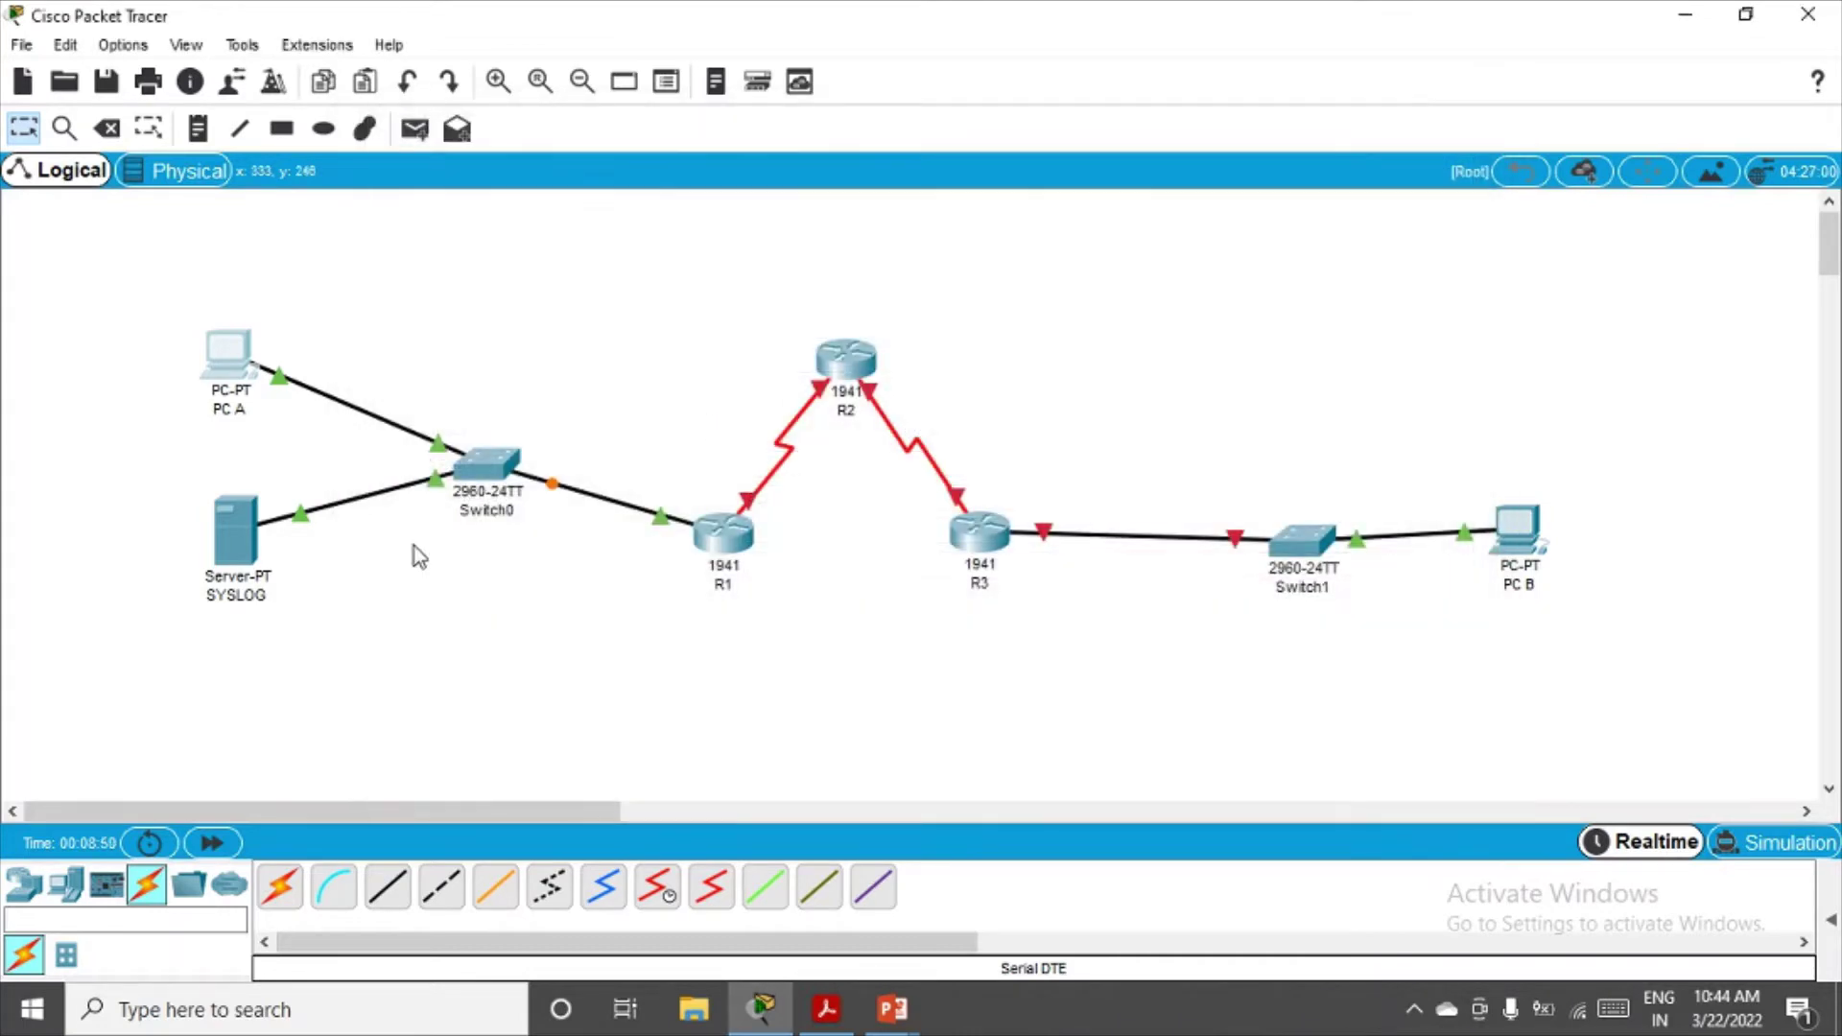
Set SYSLOG's static IP 192.168.1.50, mask 255.255.255.0 and gateway 192.168.1.1
click(252, 547)
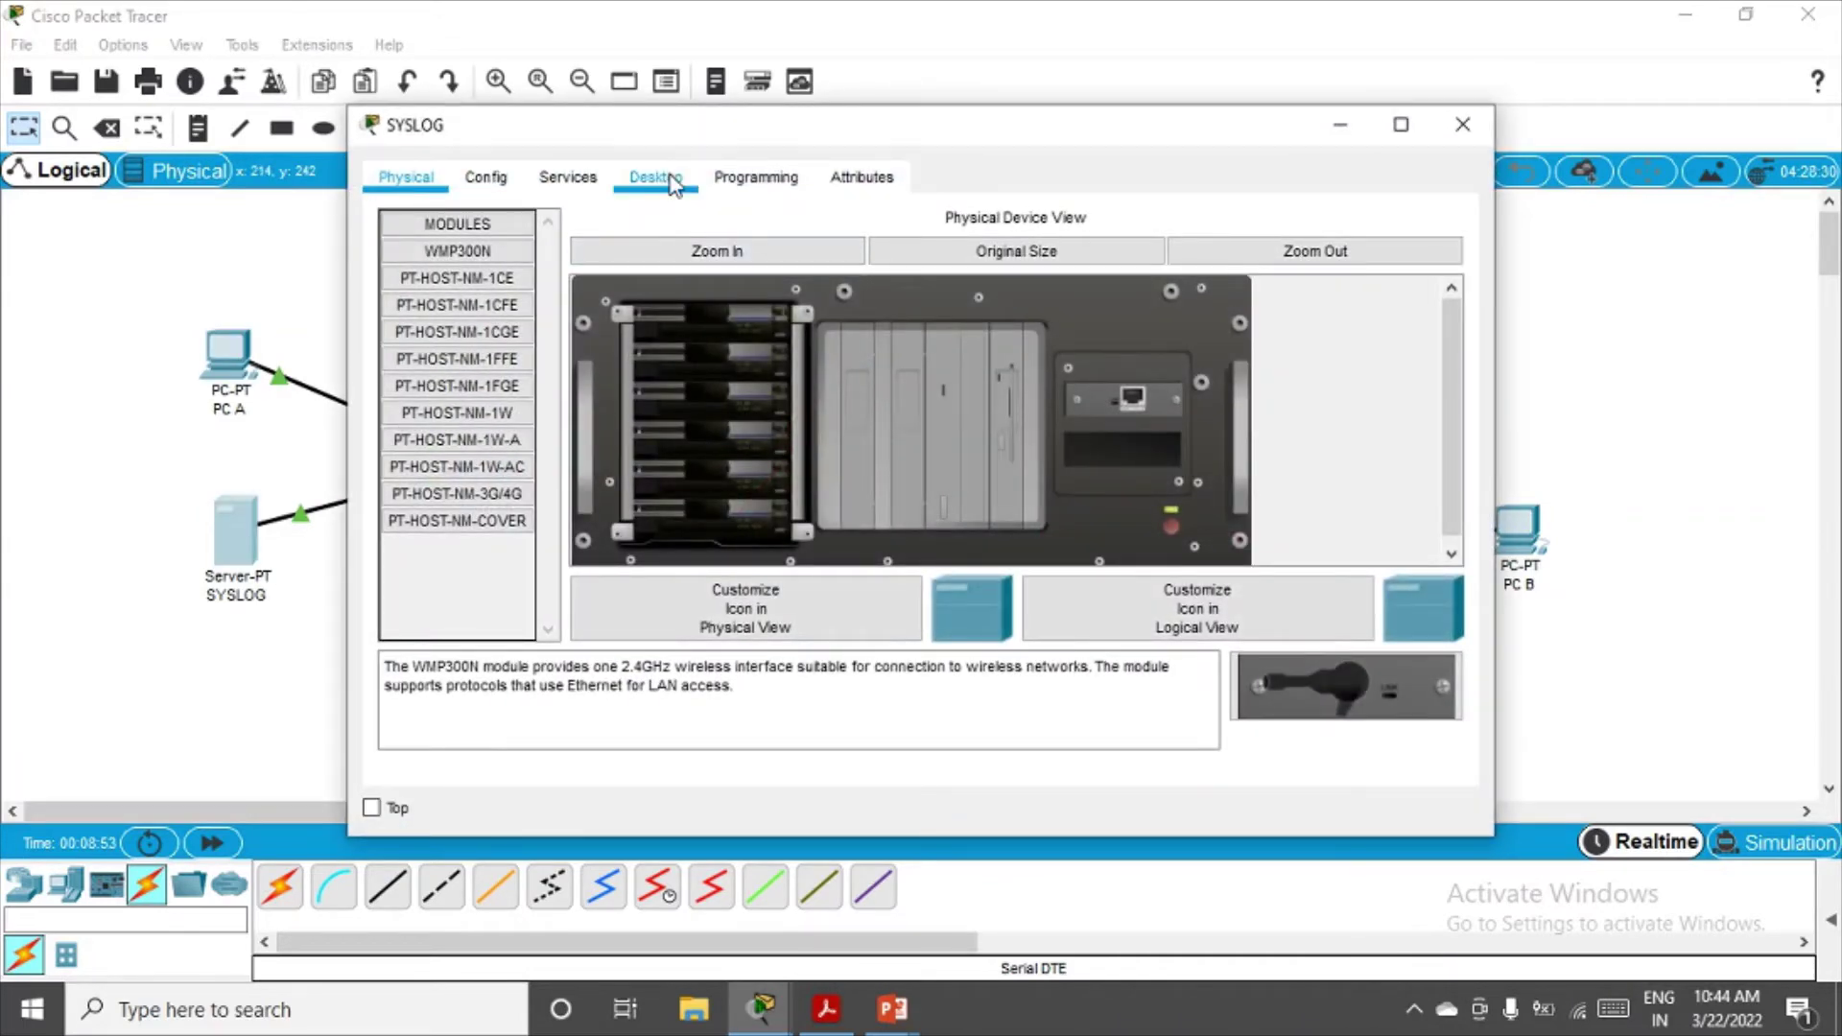
click(671, 184)
click(491, 284)
click(831, 248)
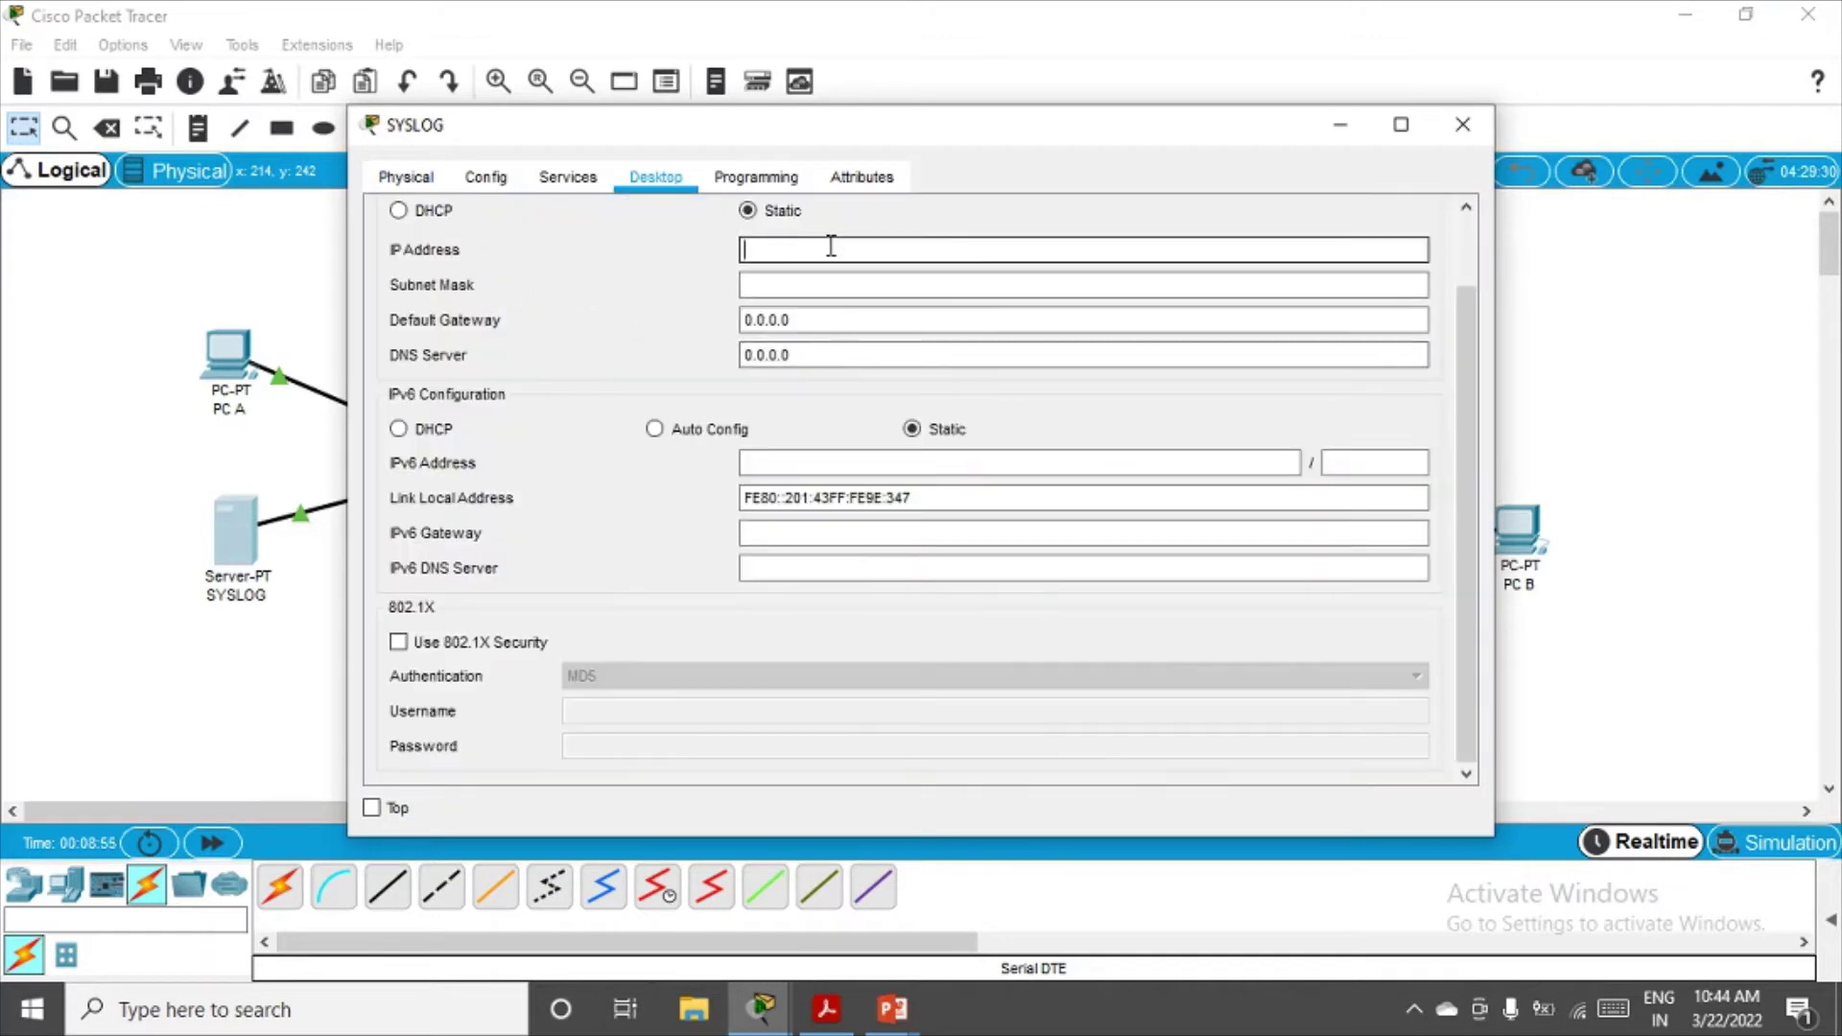
text(192.168.1.1)
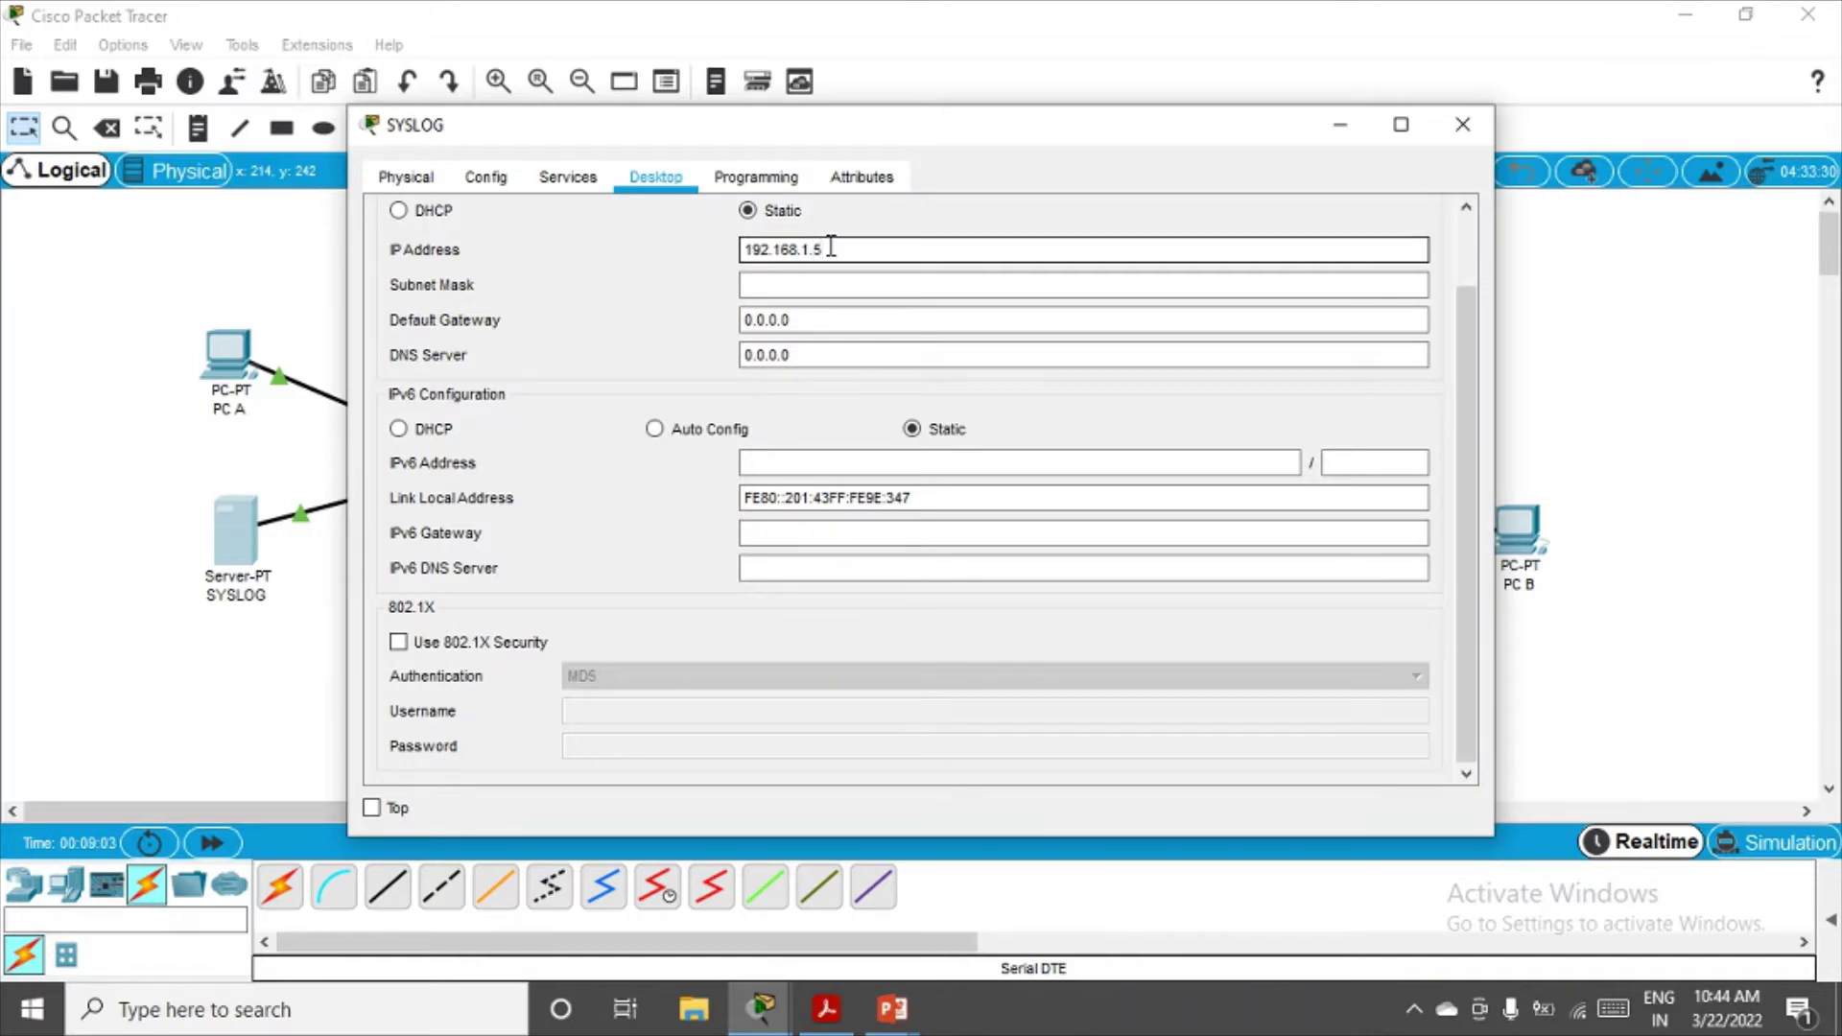
click(853, 283)
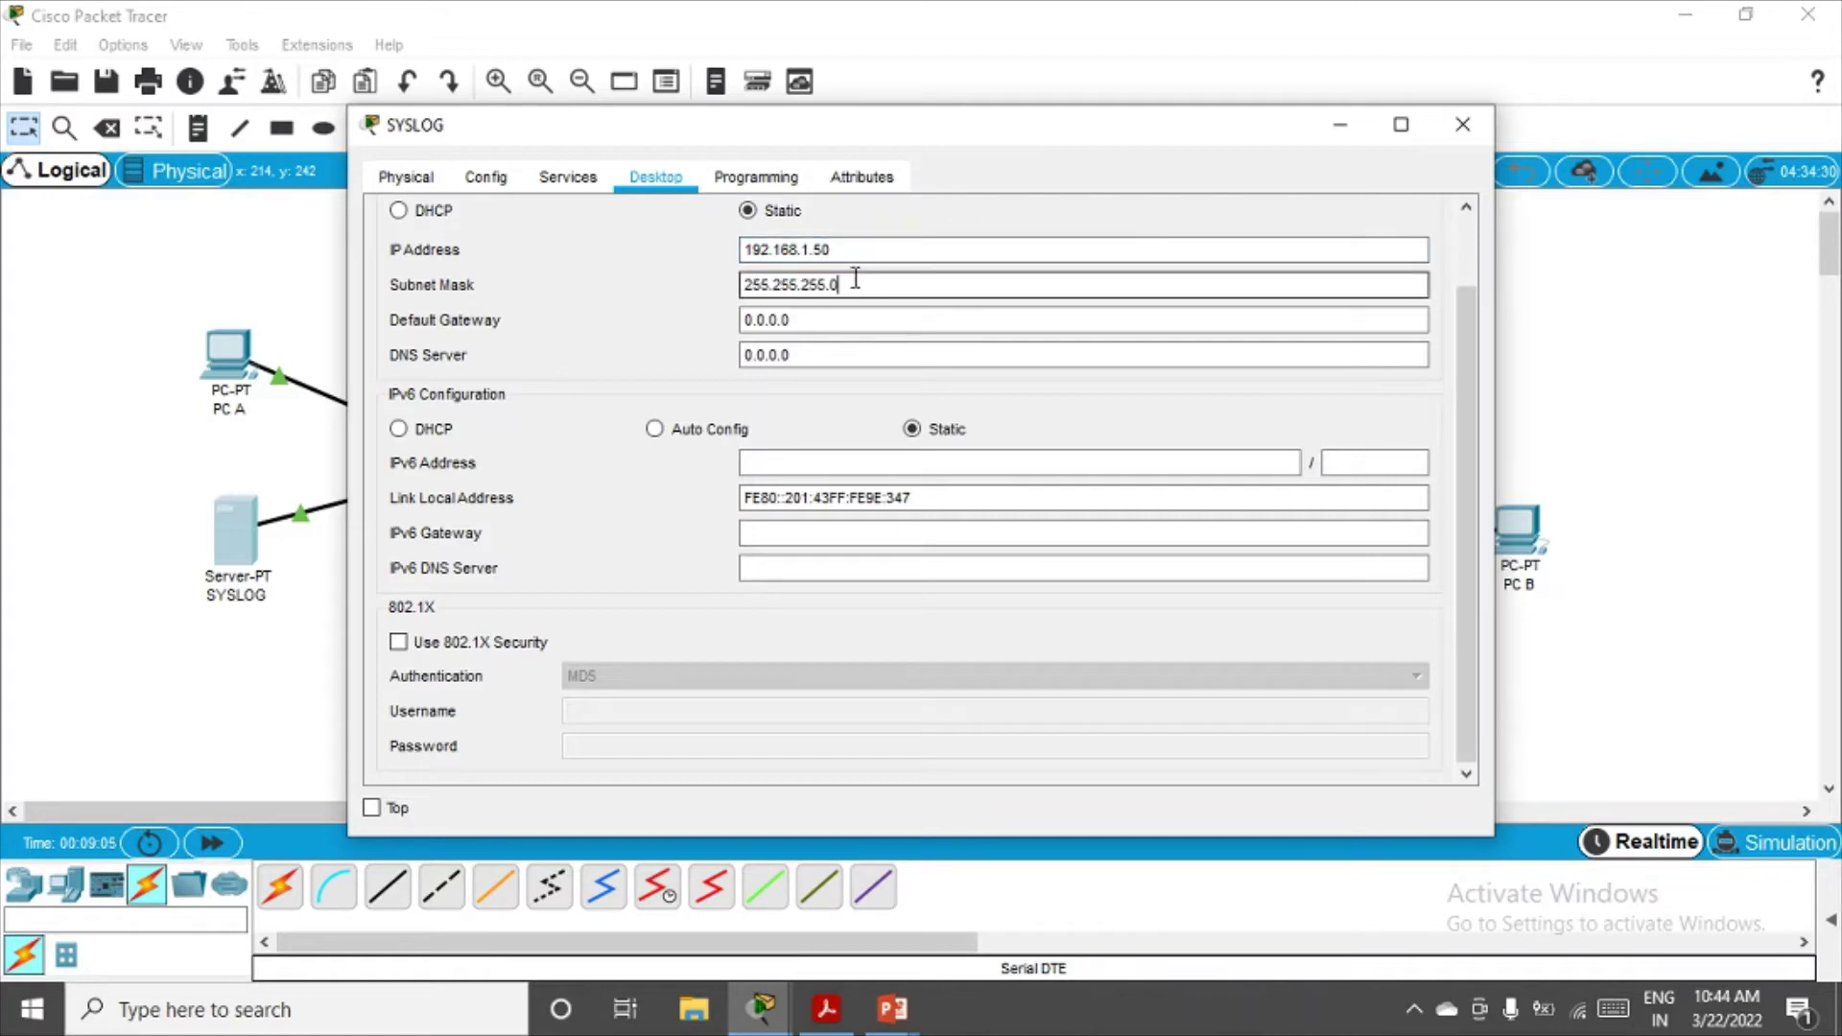
key(Tab)
text(192.168.1.1)
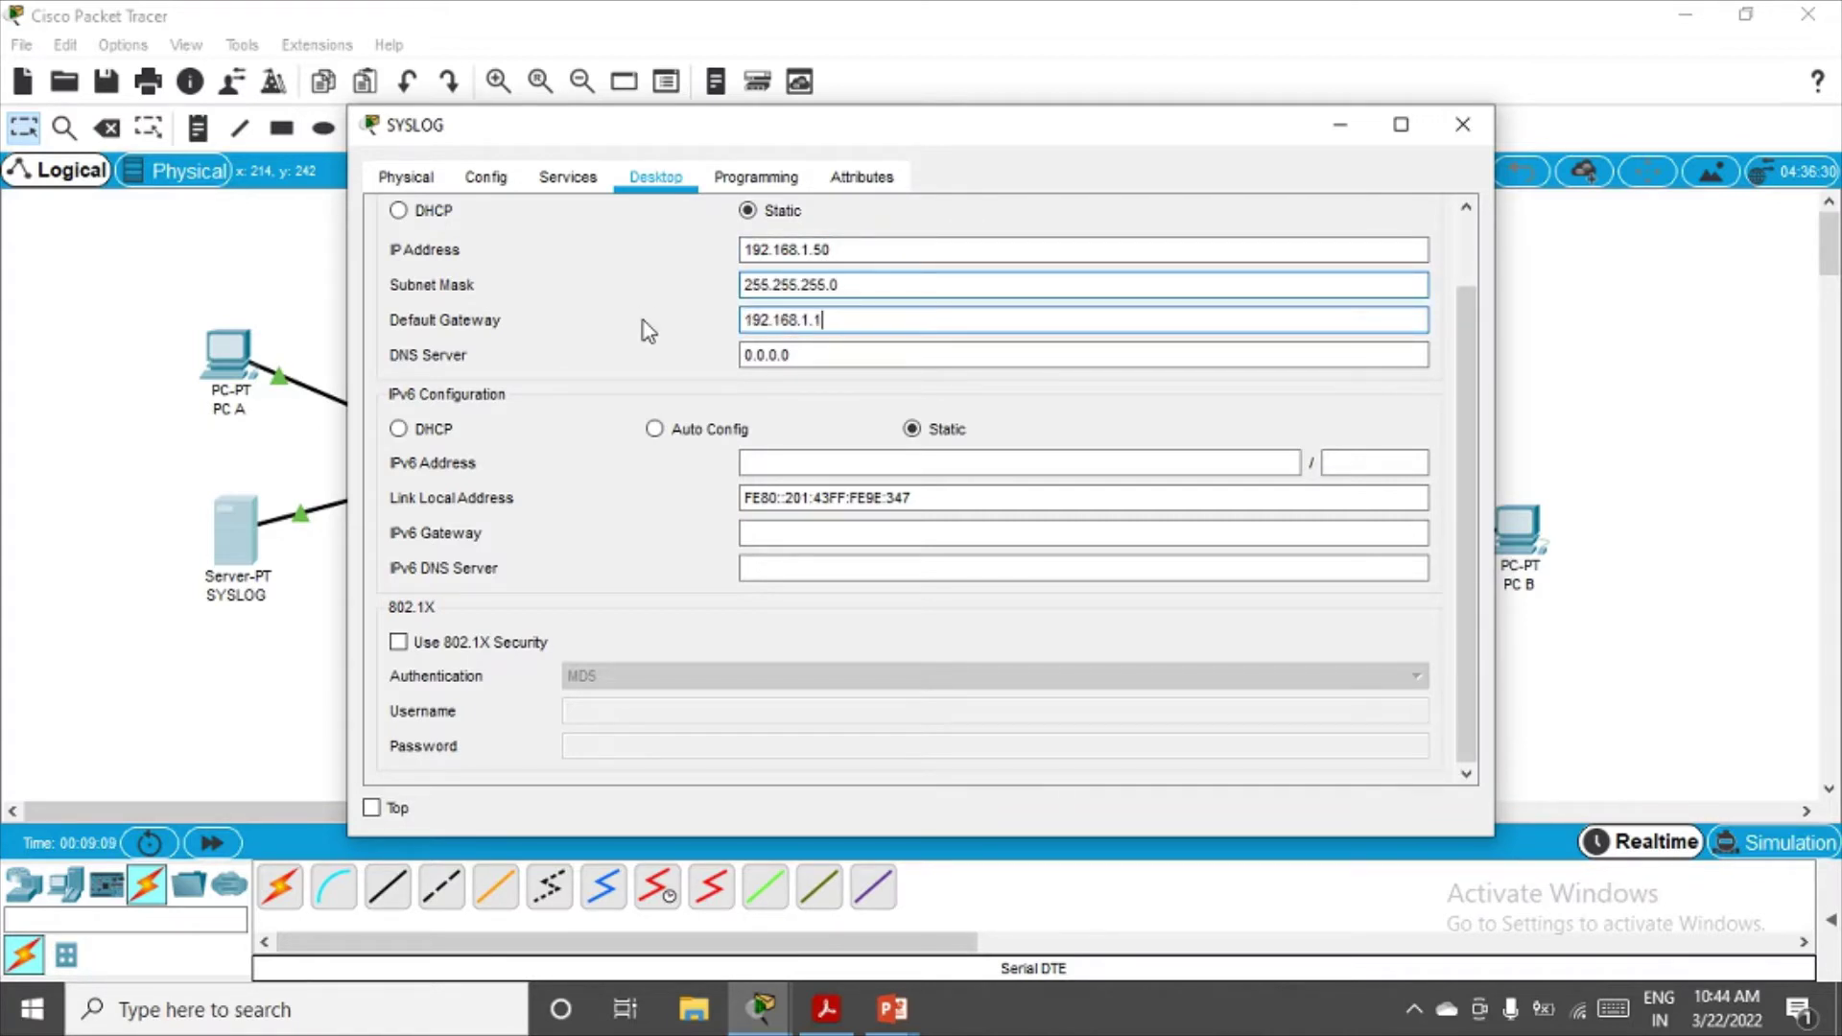
click(904, 389)
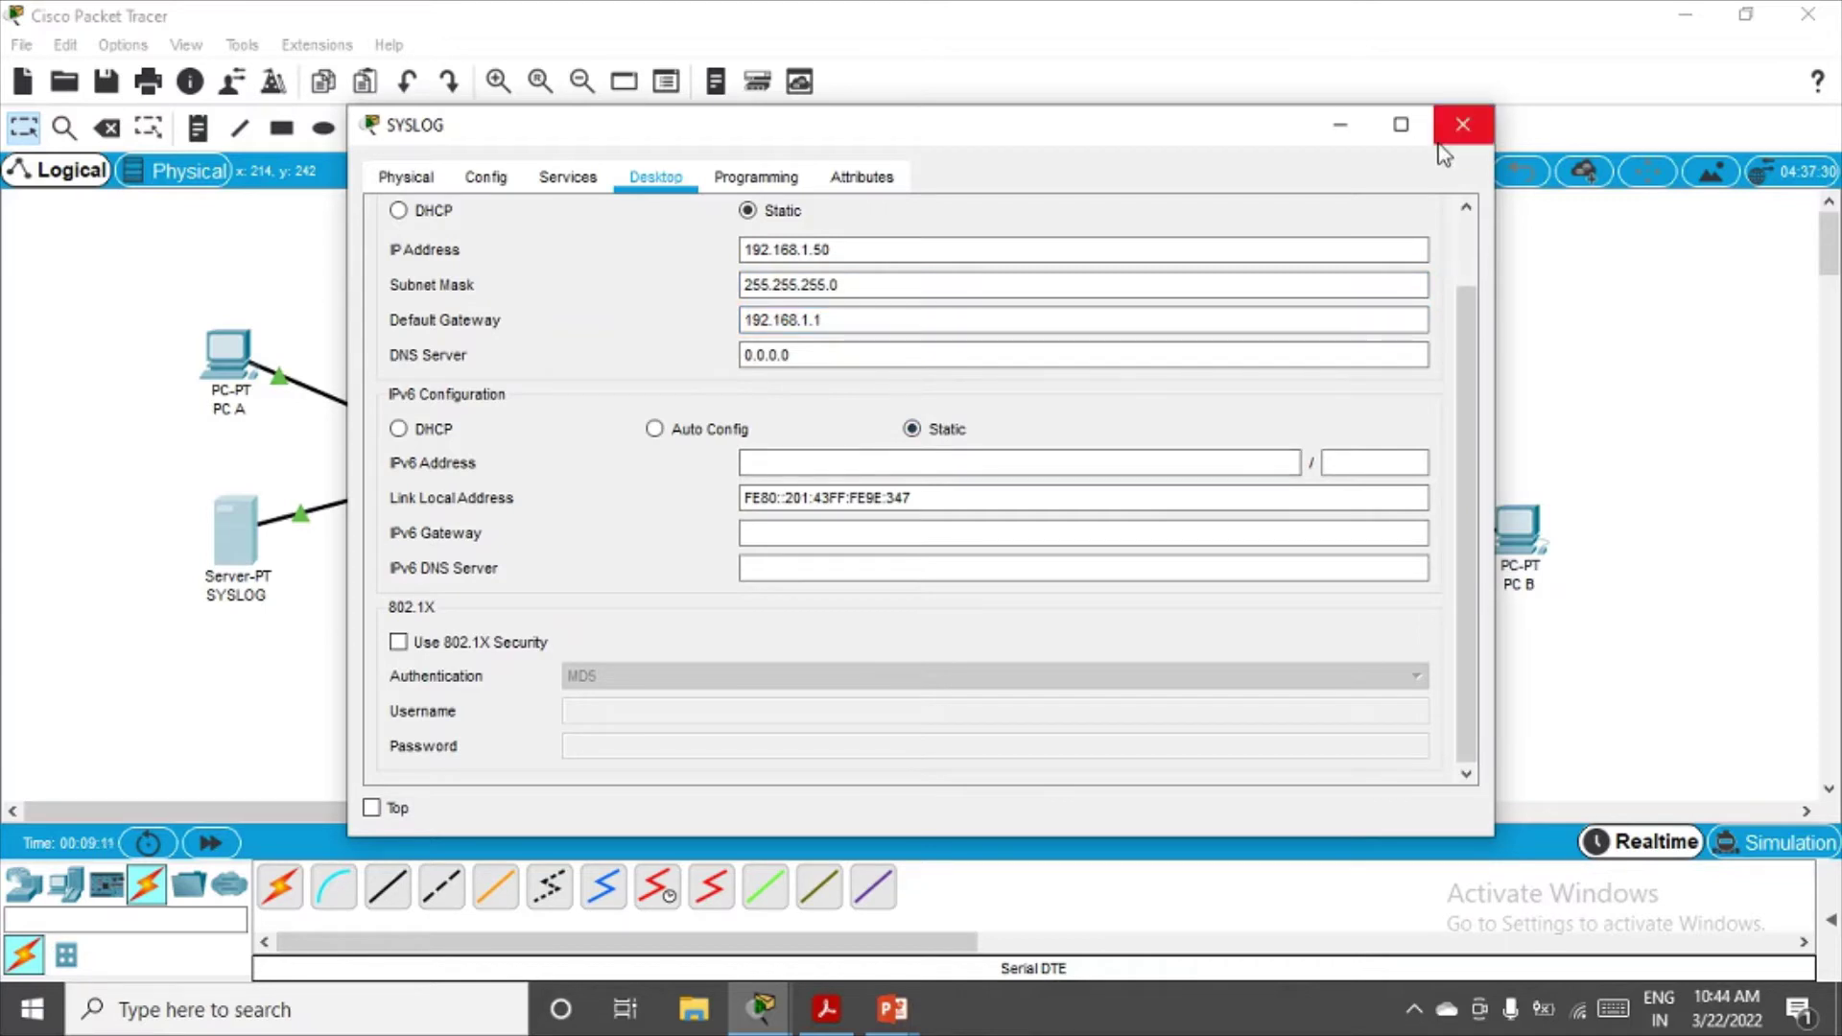
click(1462, 124)
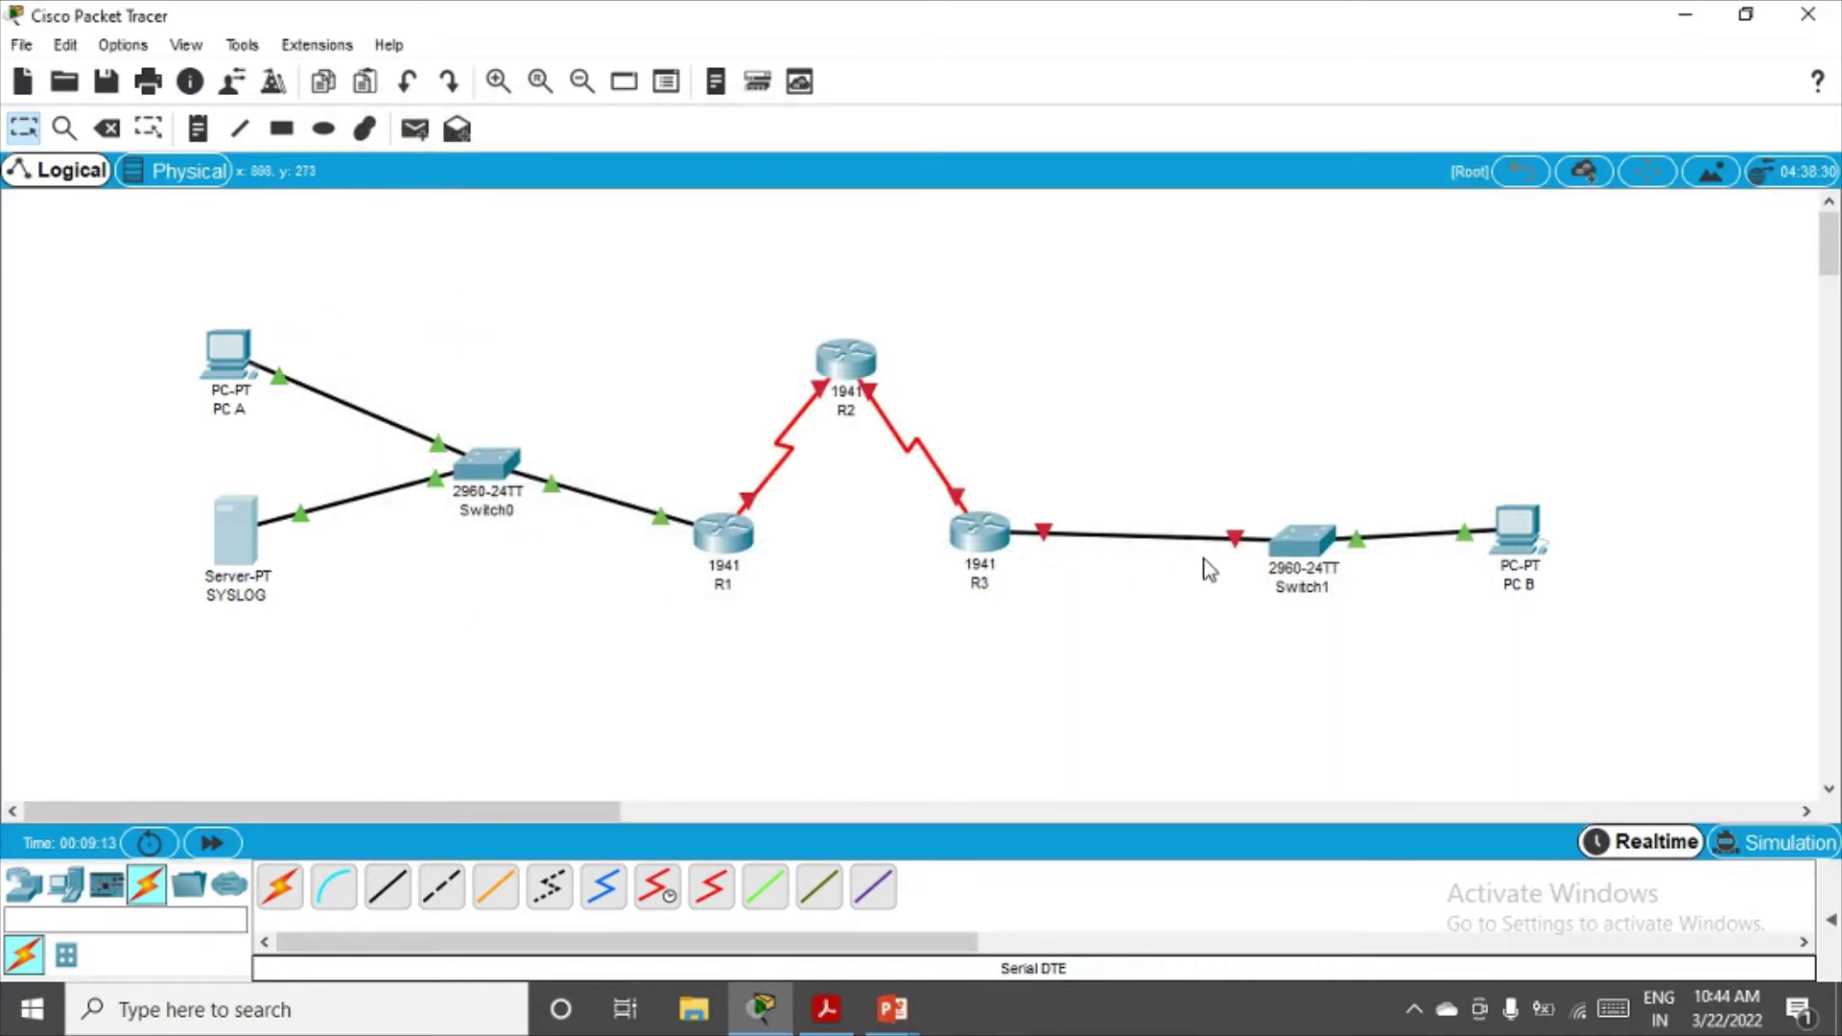
Shift R3 right and set its GigabitEthernet0/0 to 192.168.3.1/255.255.255.0 with the port on
drag(980, 534, 1019, 543)
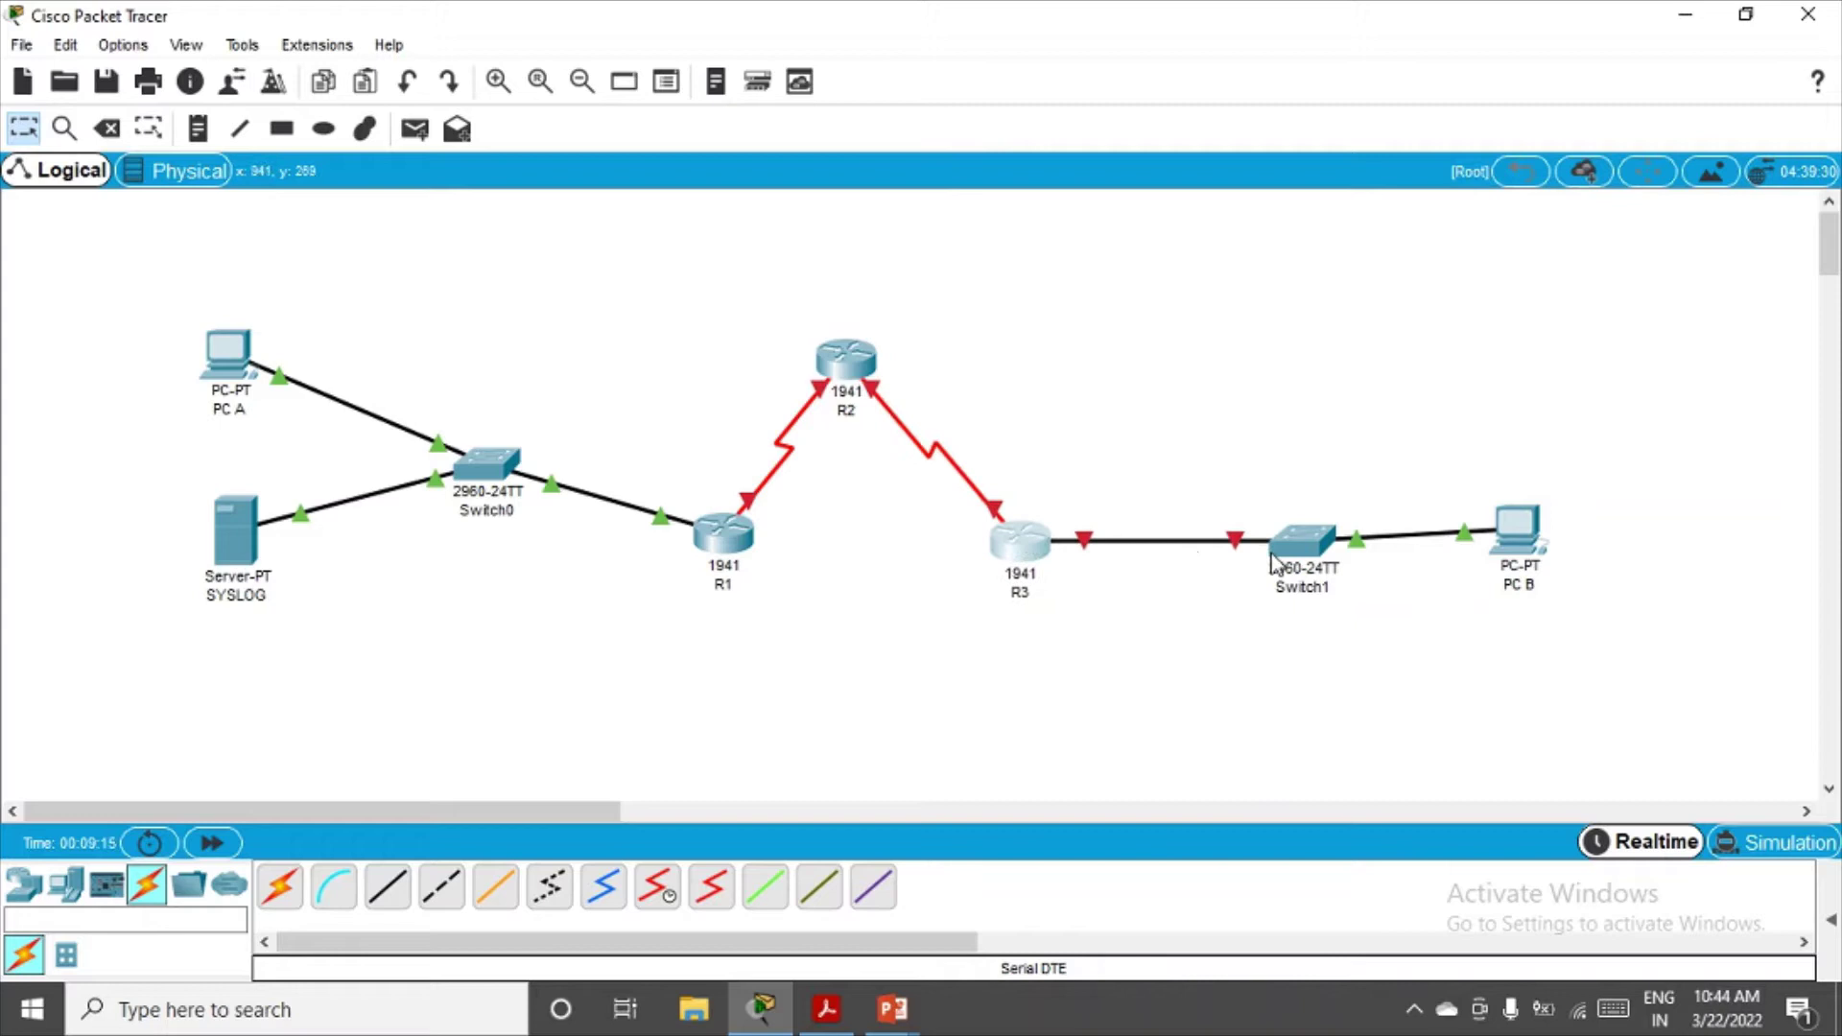
mouse_move(1077, 550)
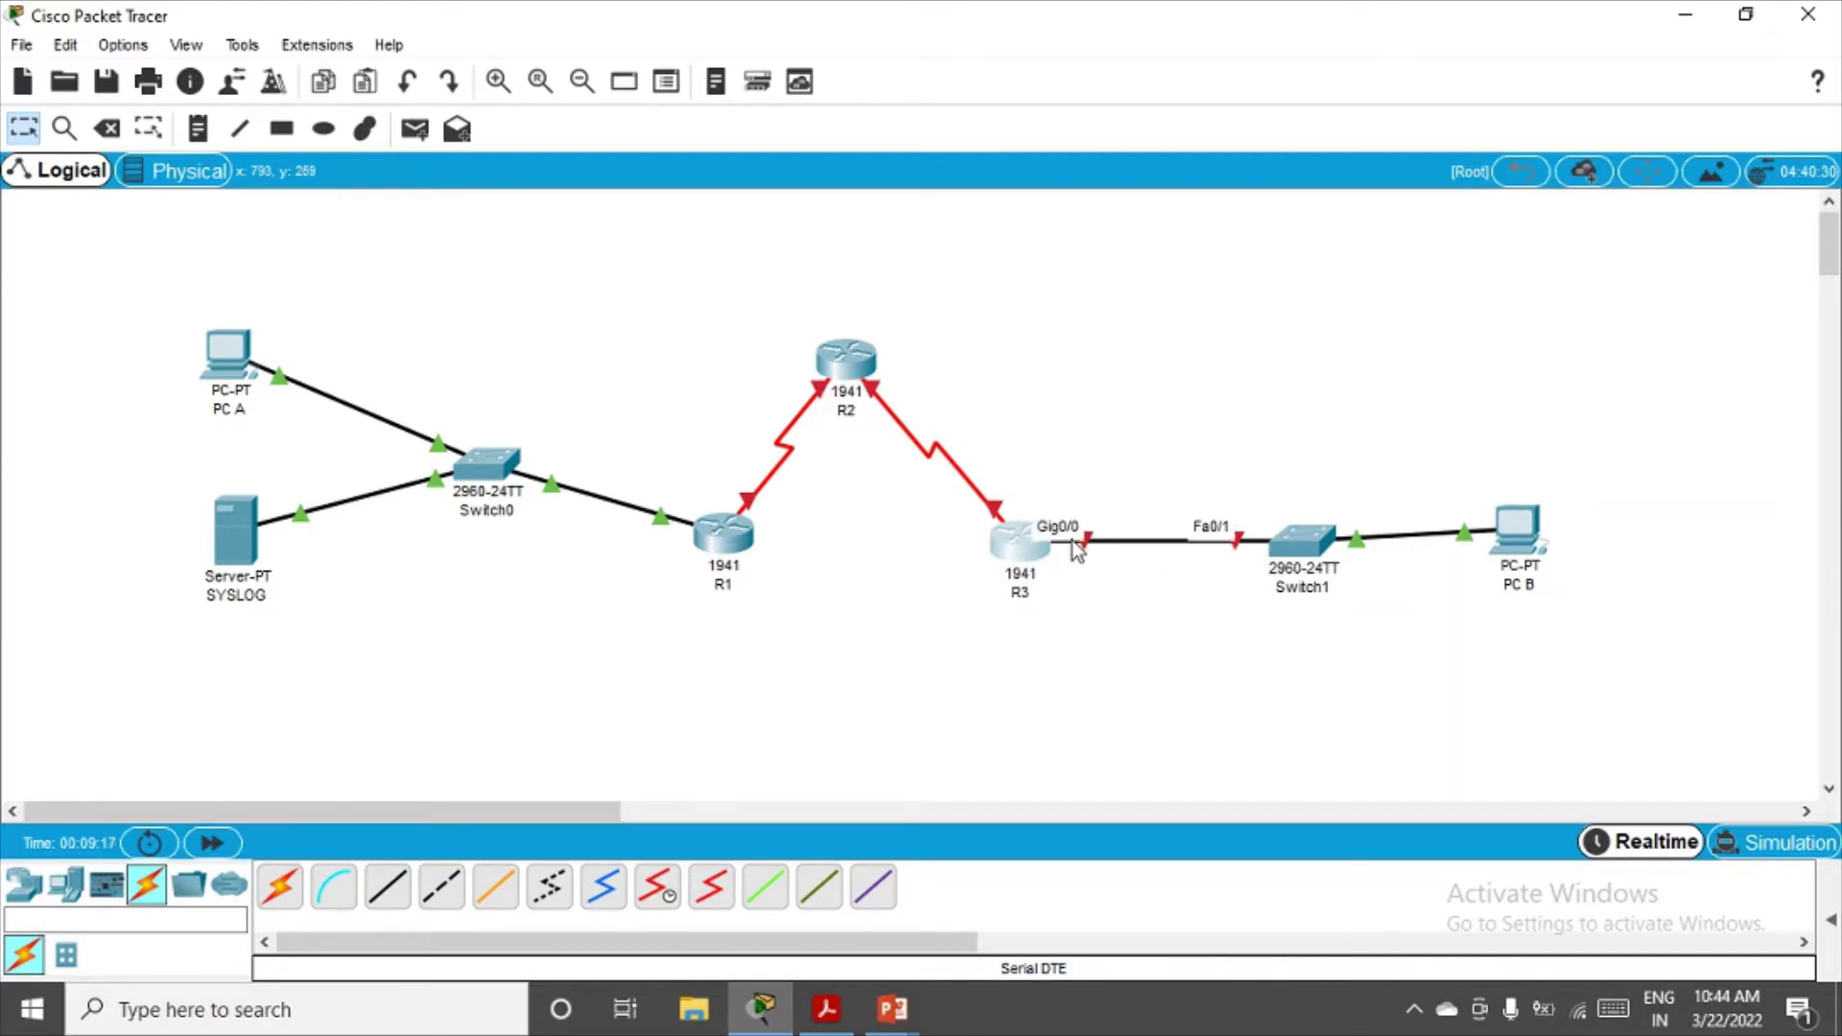
click(1022, 545)
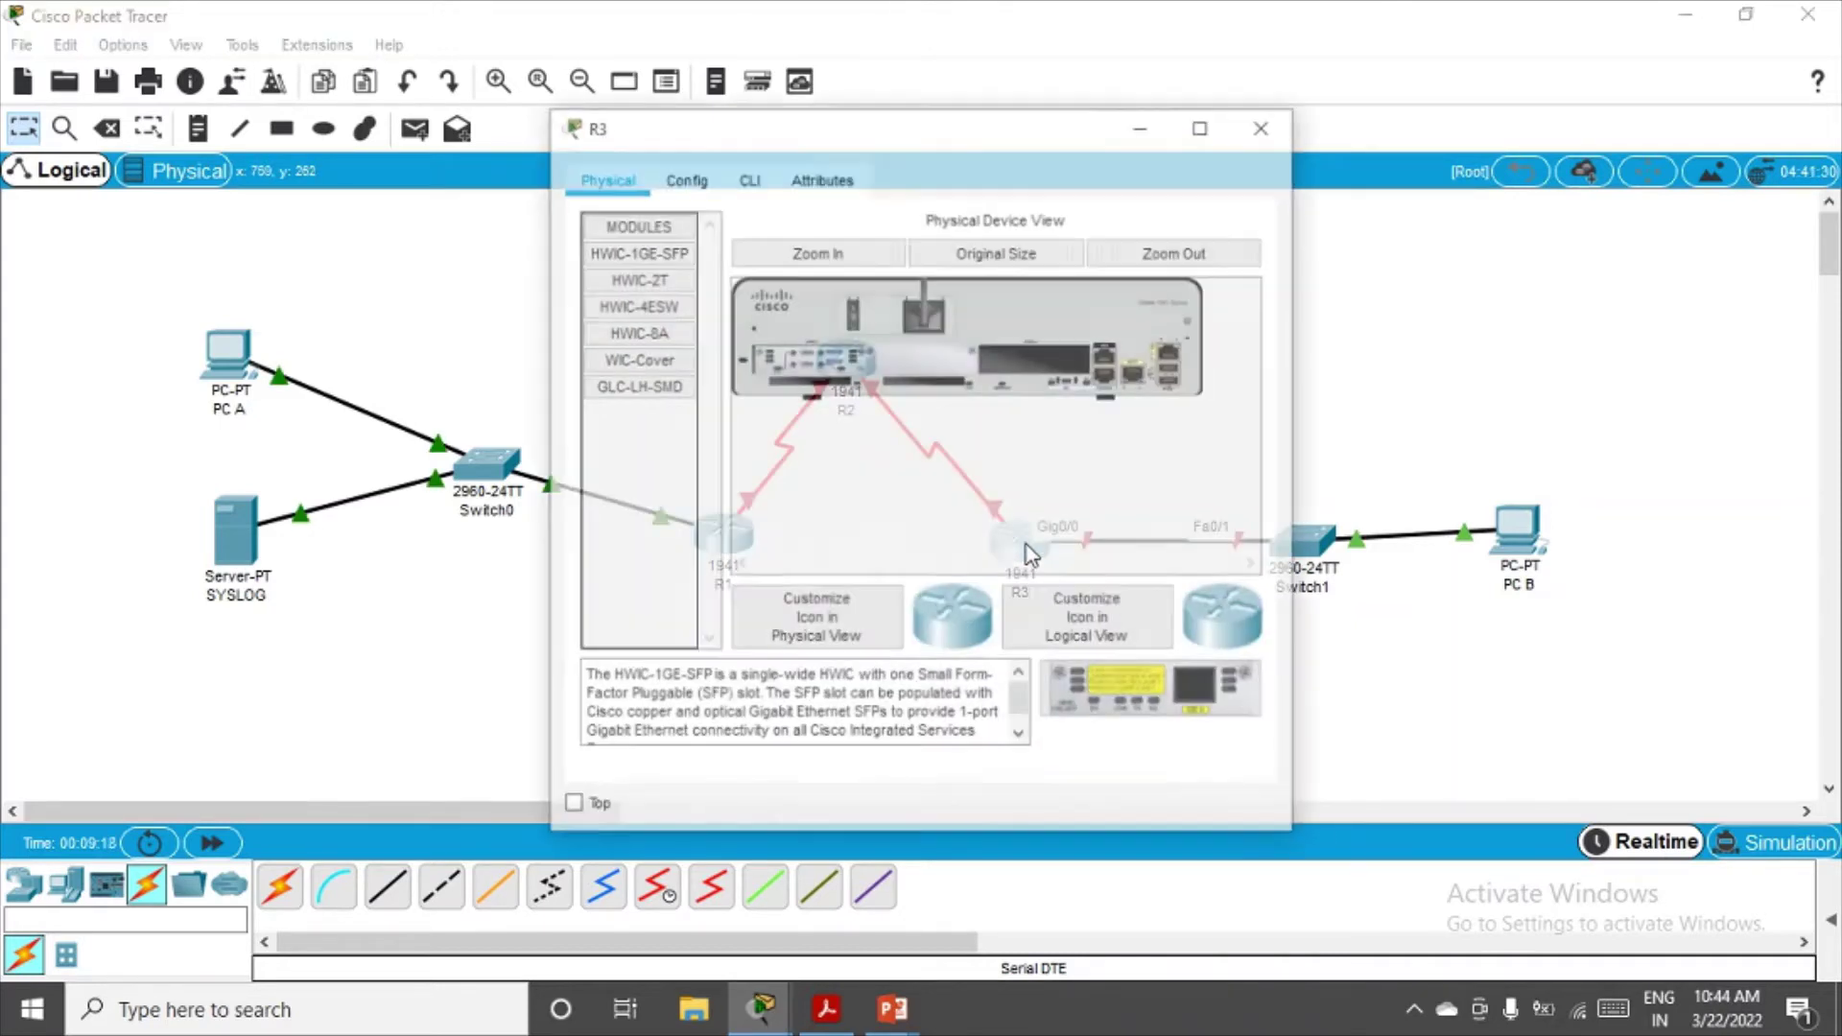
click(683, 180)
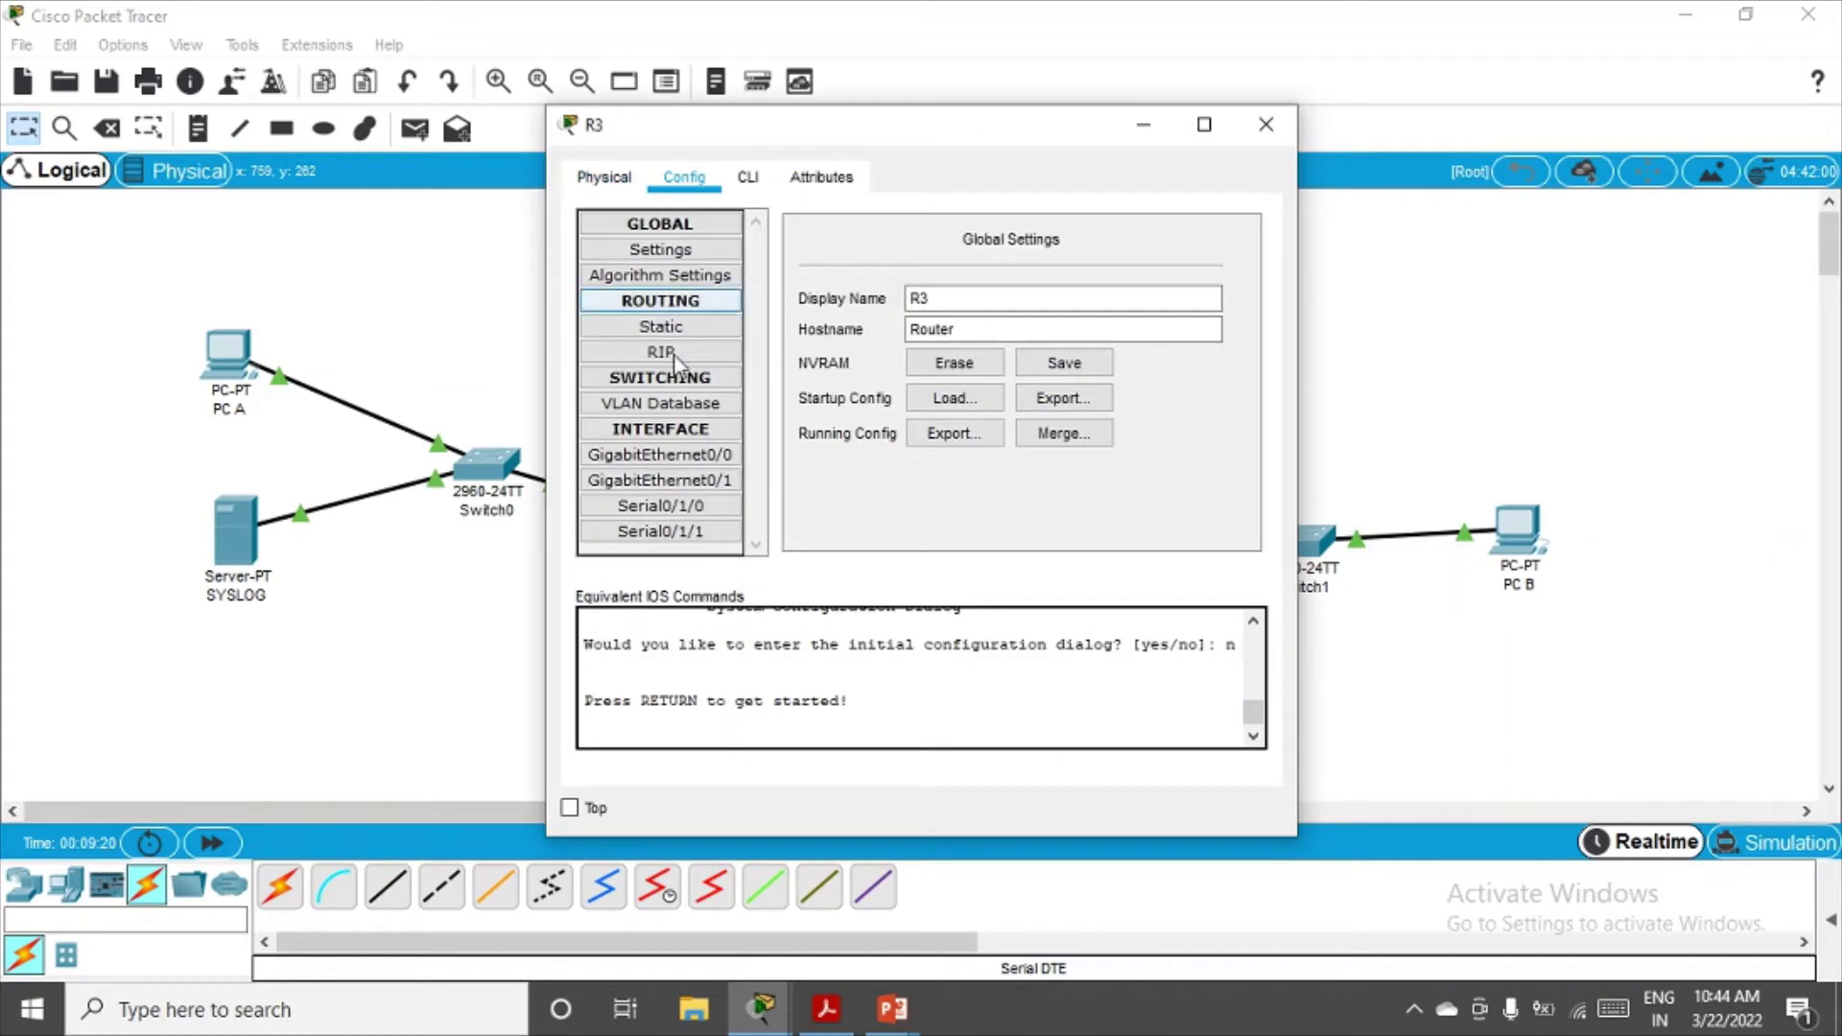
click(660, 455)
click(1104, 386)
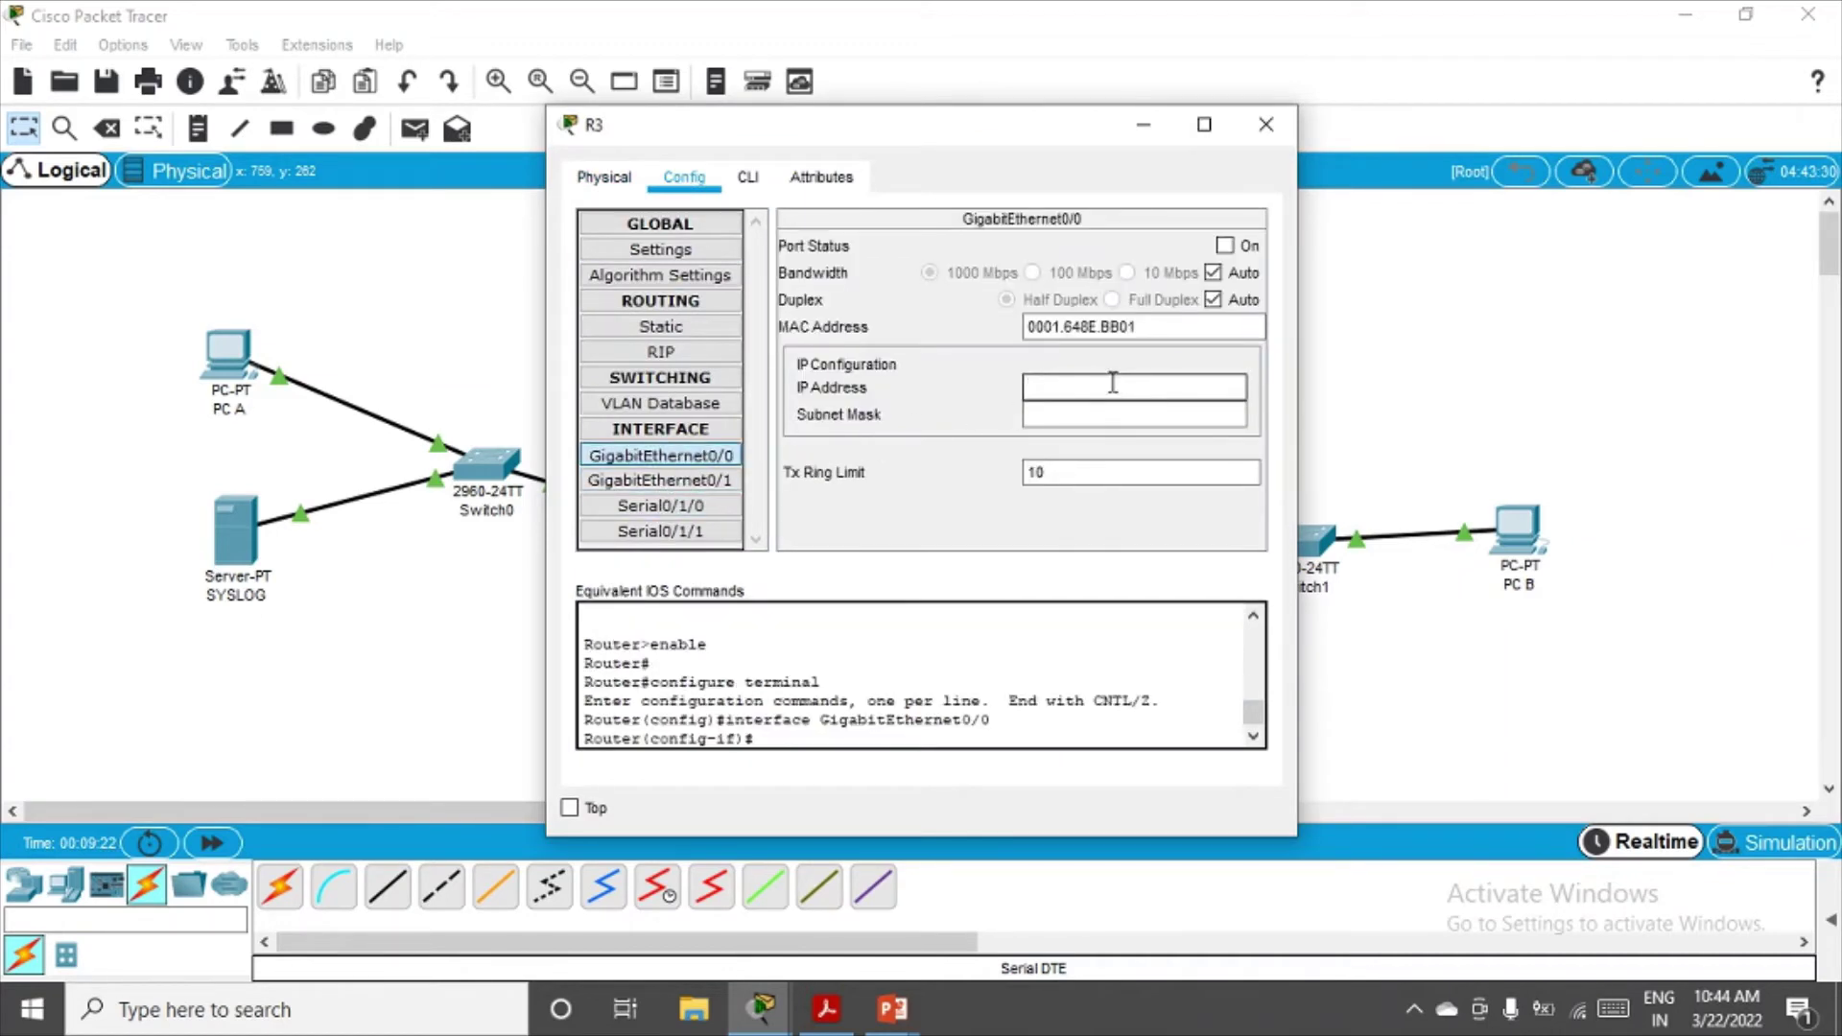
text(192.168.1.1)
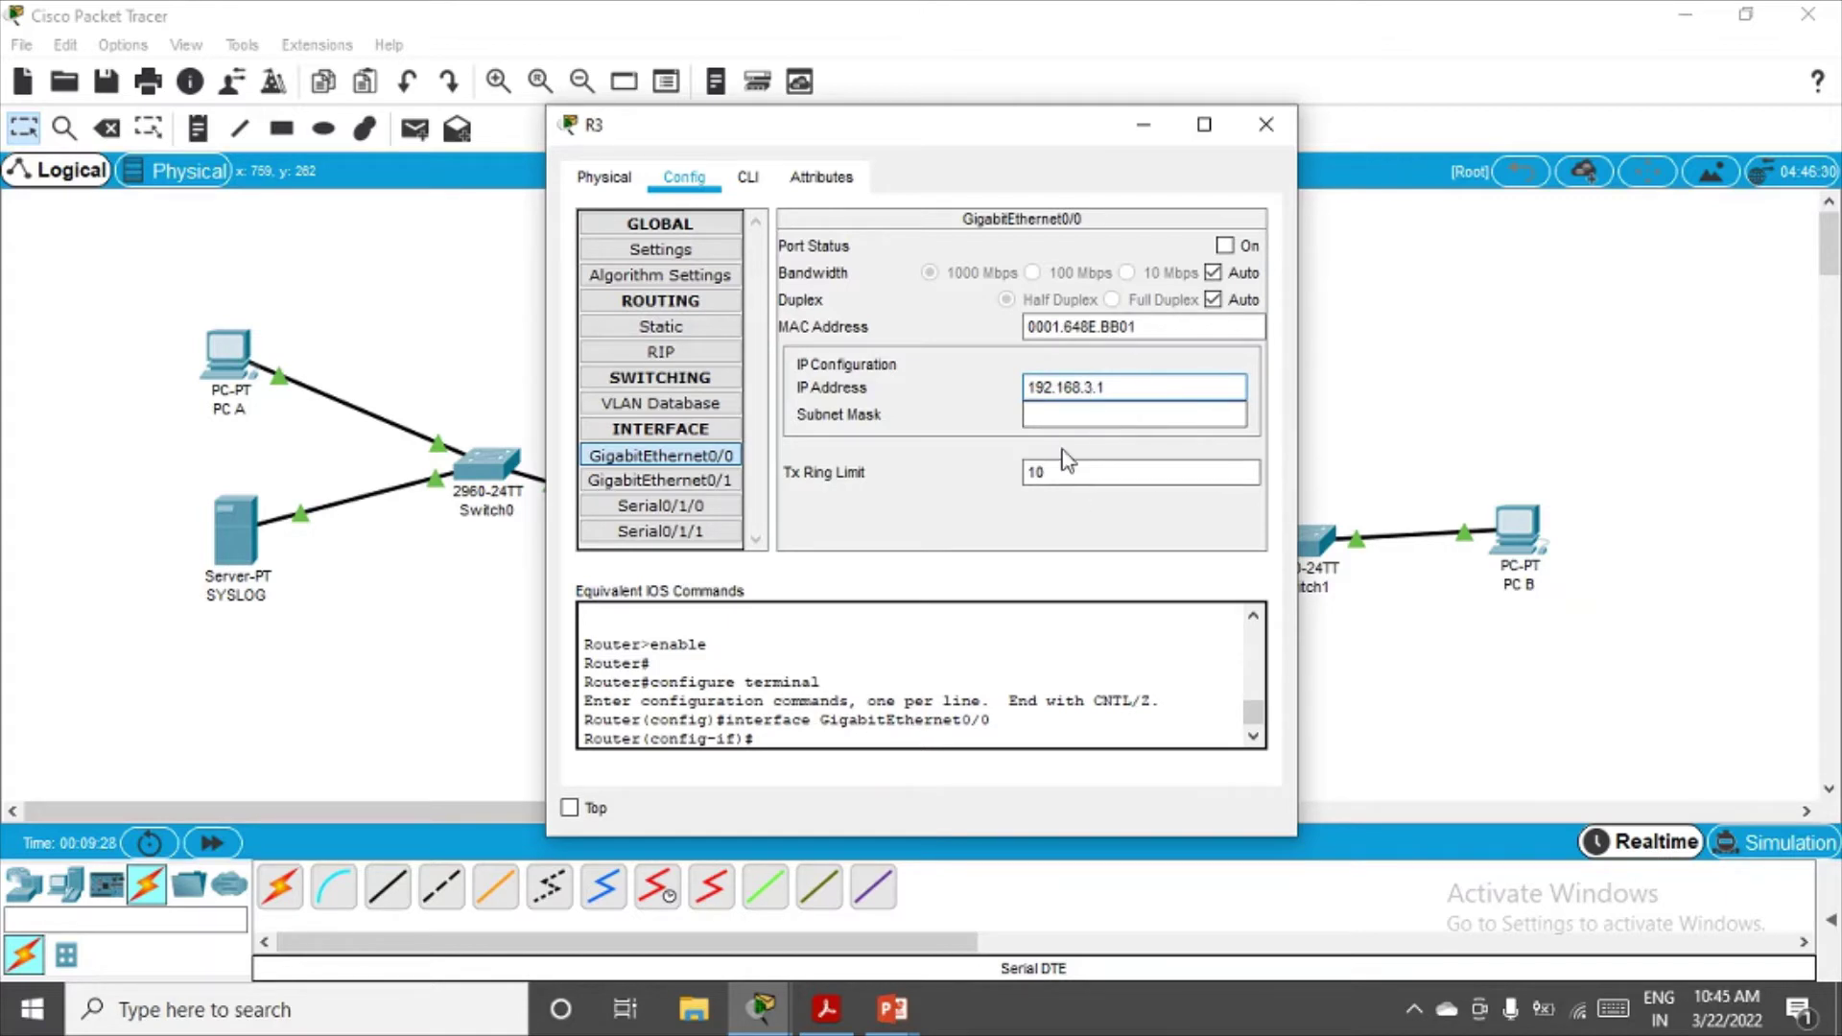
click(1072, 416)
click(1224, 246)
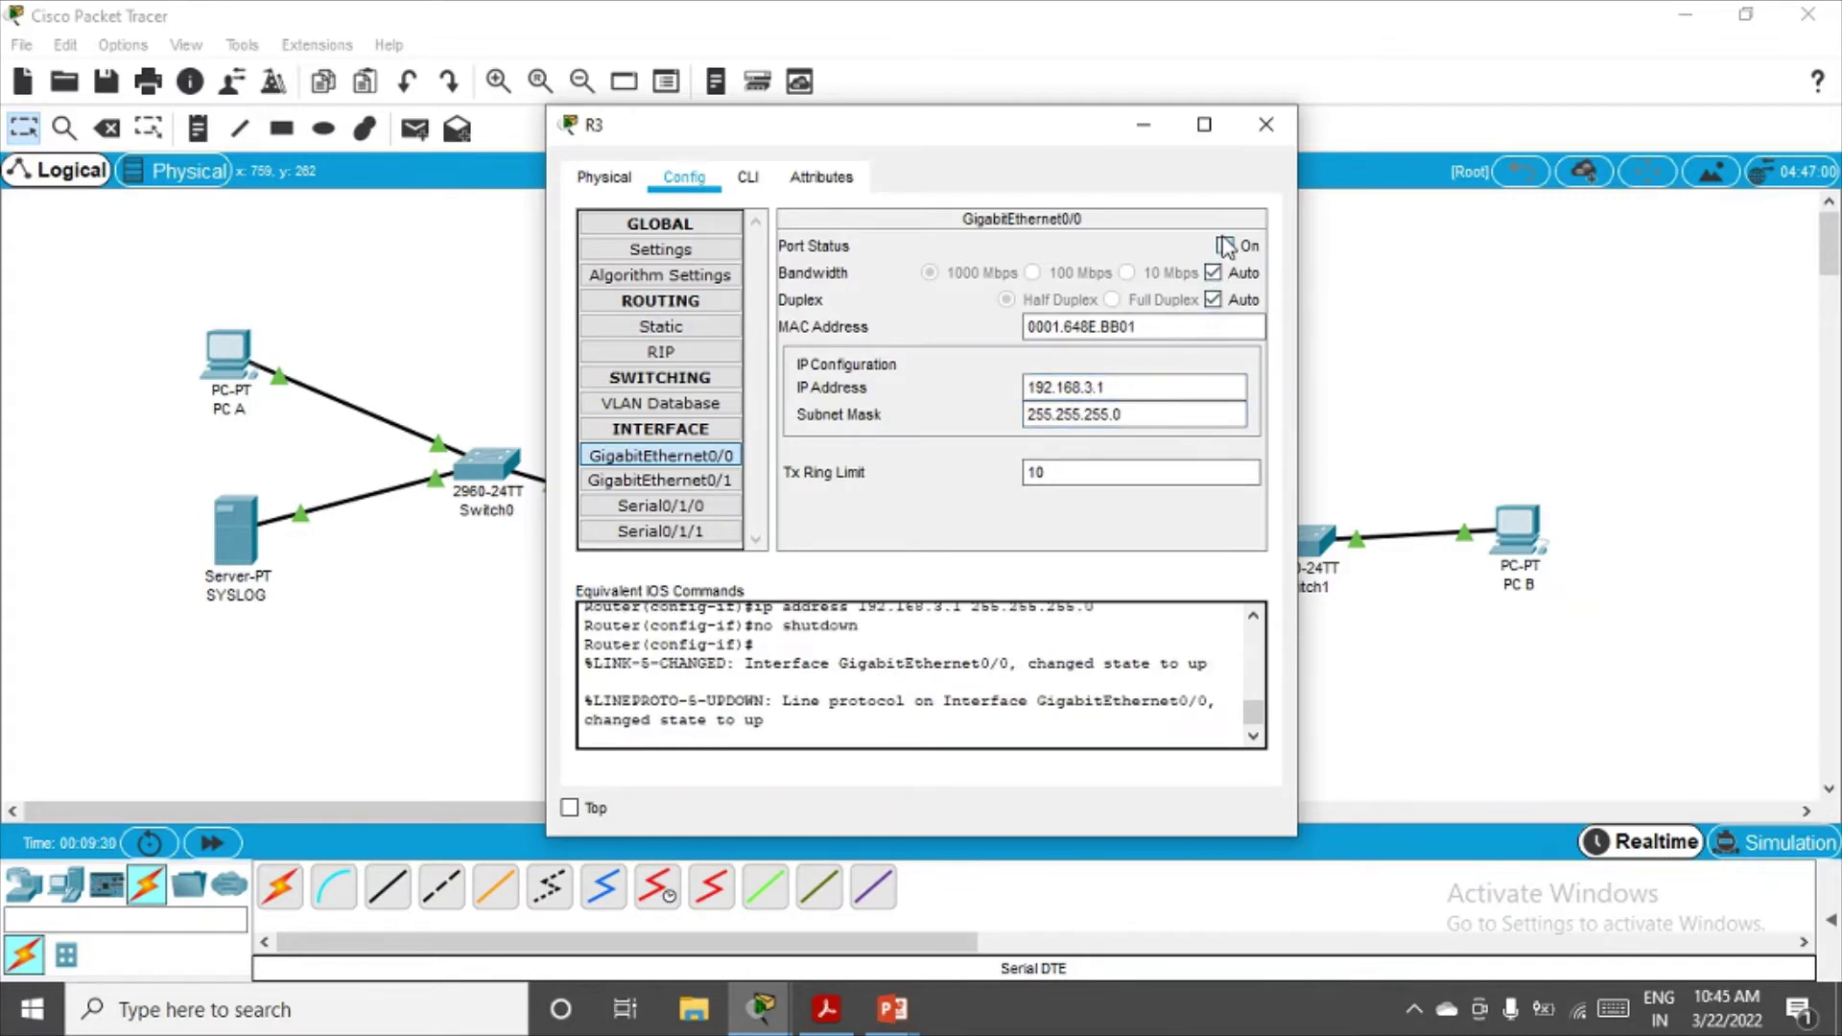
double_click(1113, 388)
key(ctrl+c)
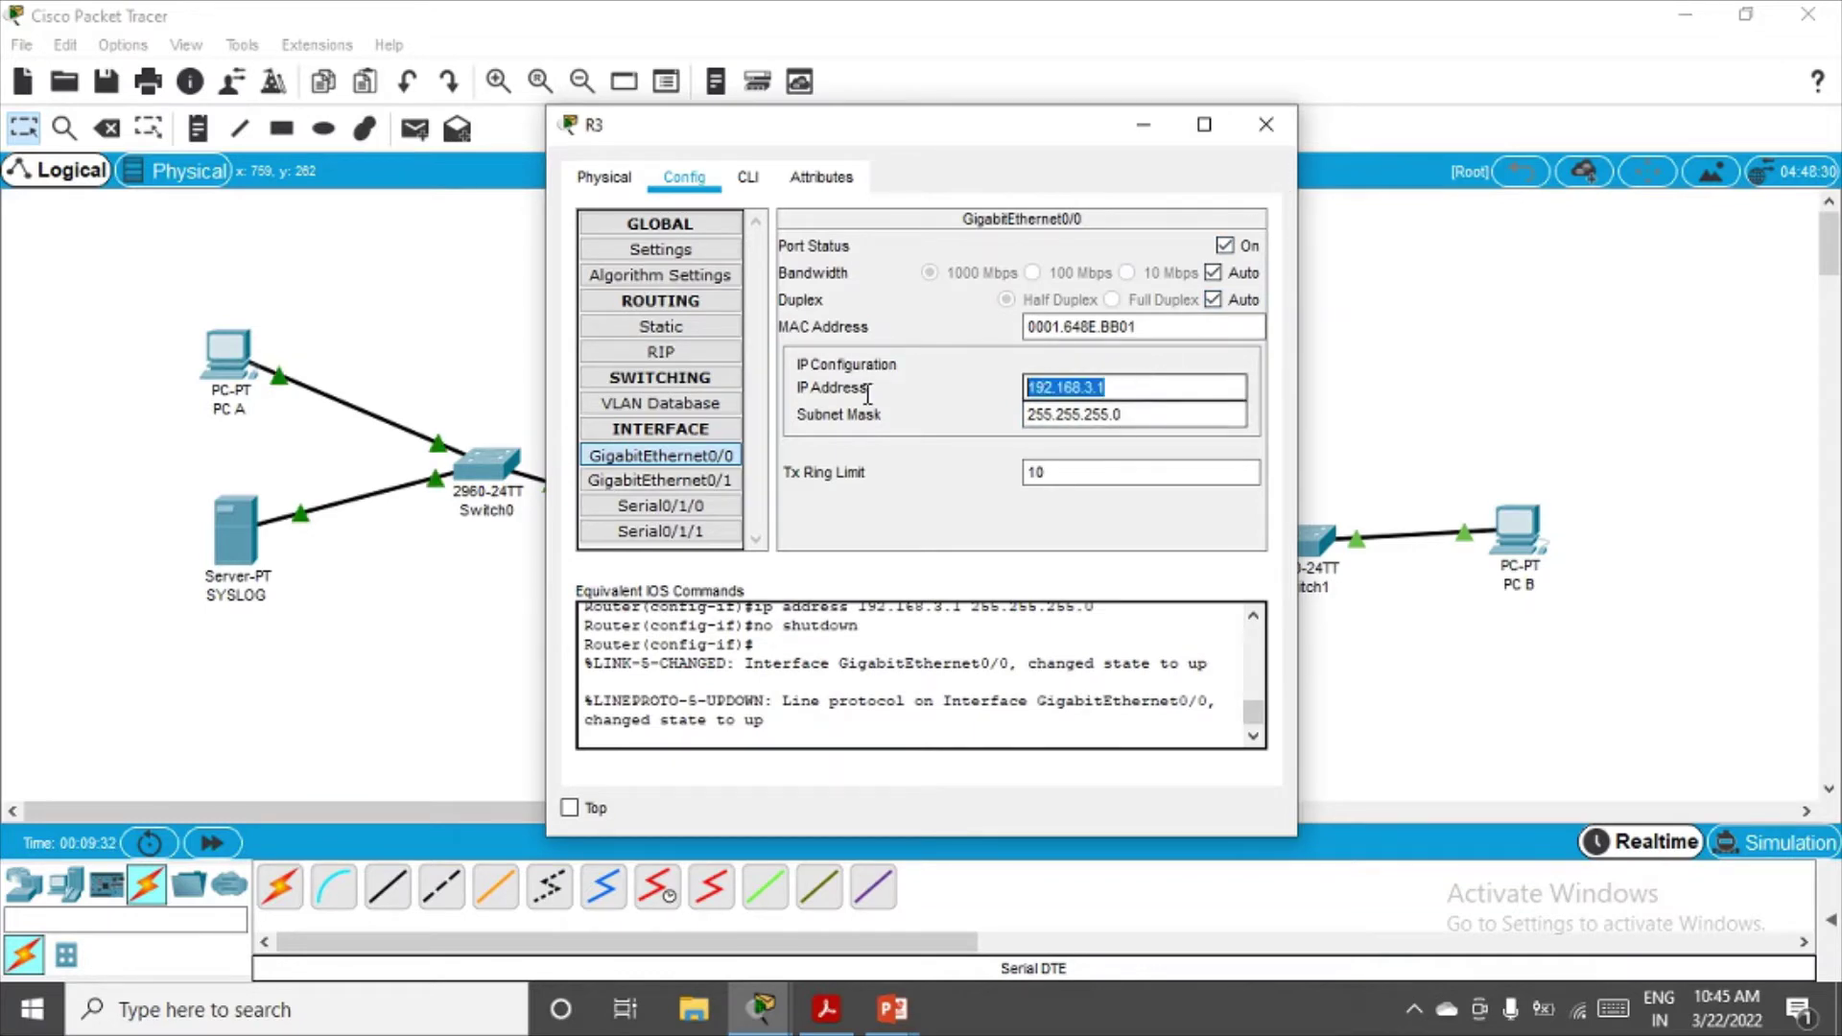
Set PC B's static IP 192.168.3.2, mask 255.255.255.0 and gateway 192.168.3.1
click(1266, 125)
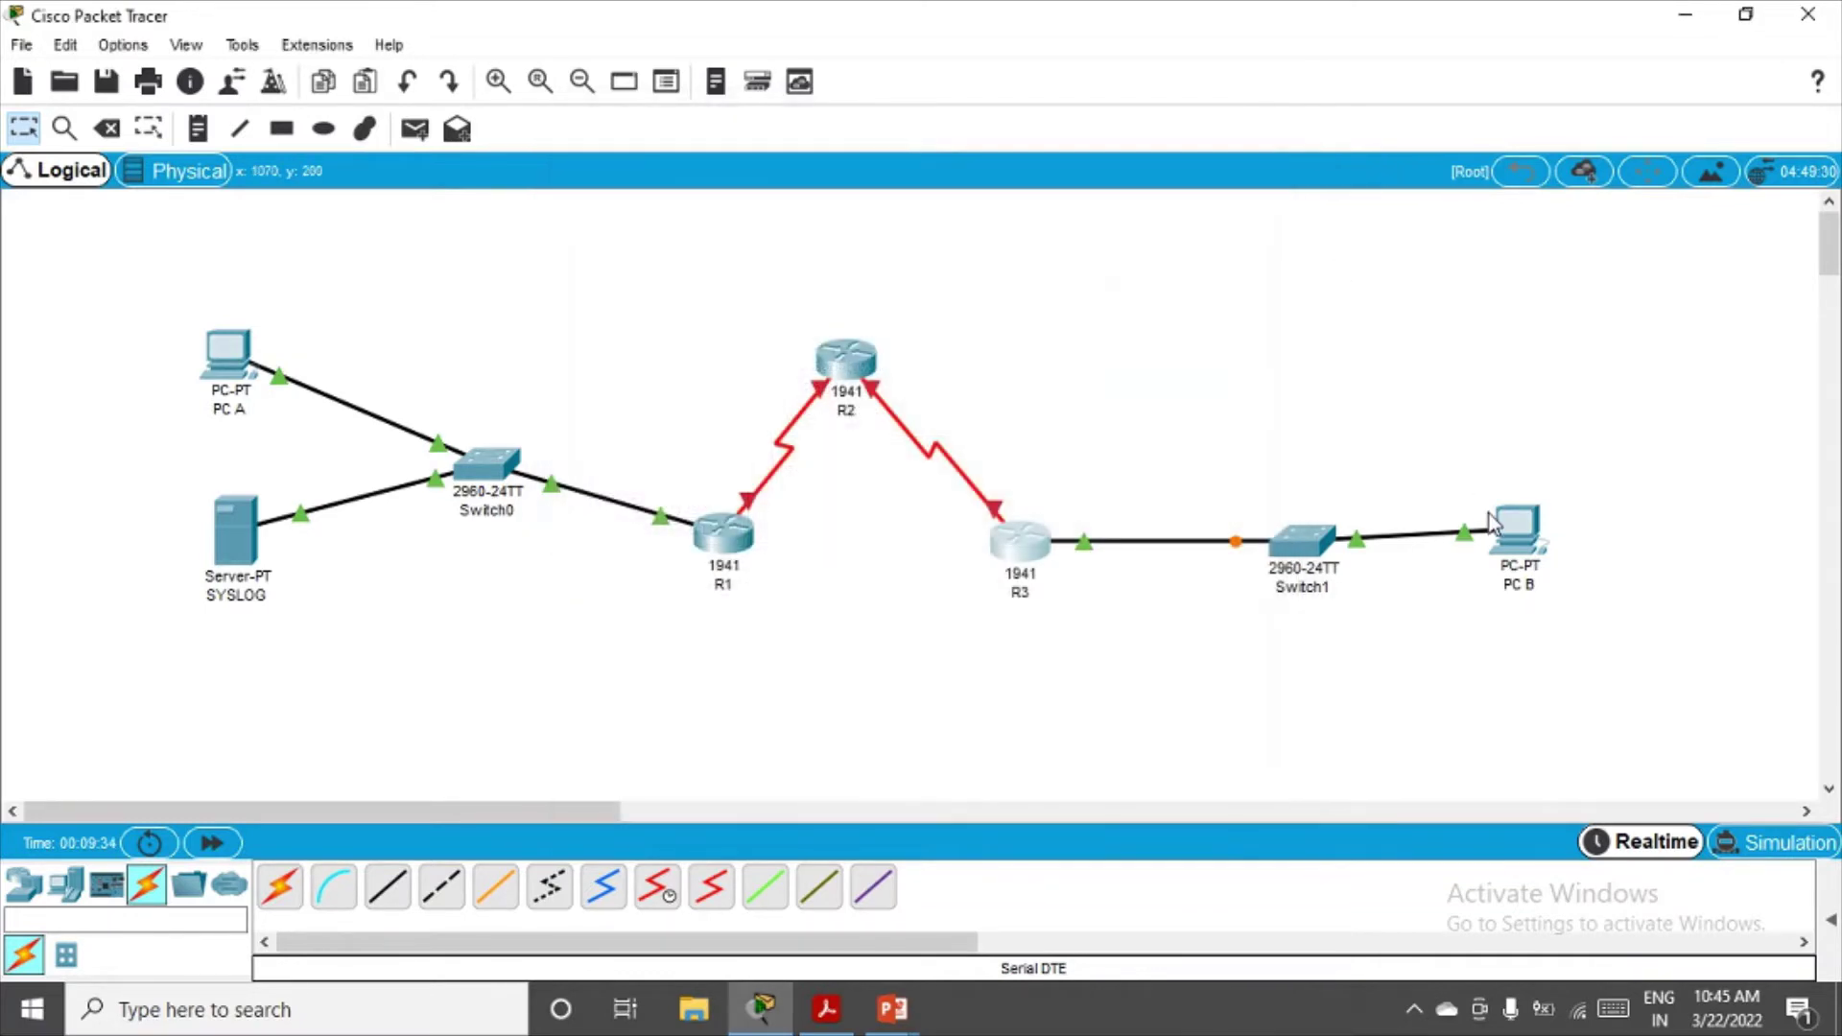
click(1517, 525)
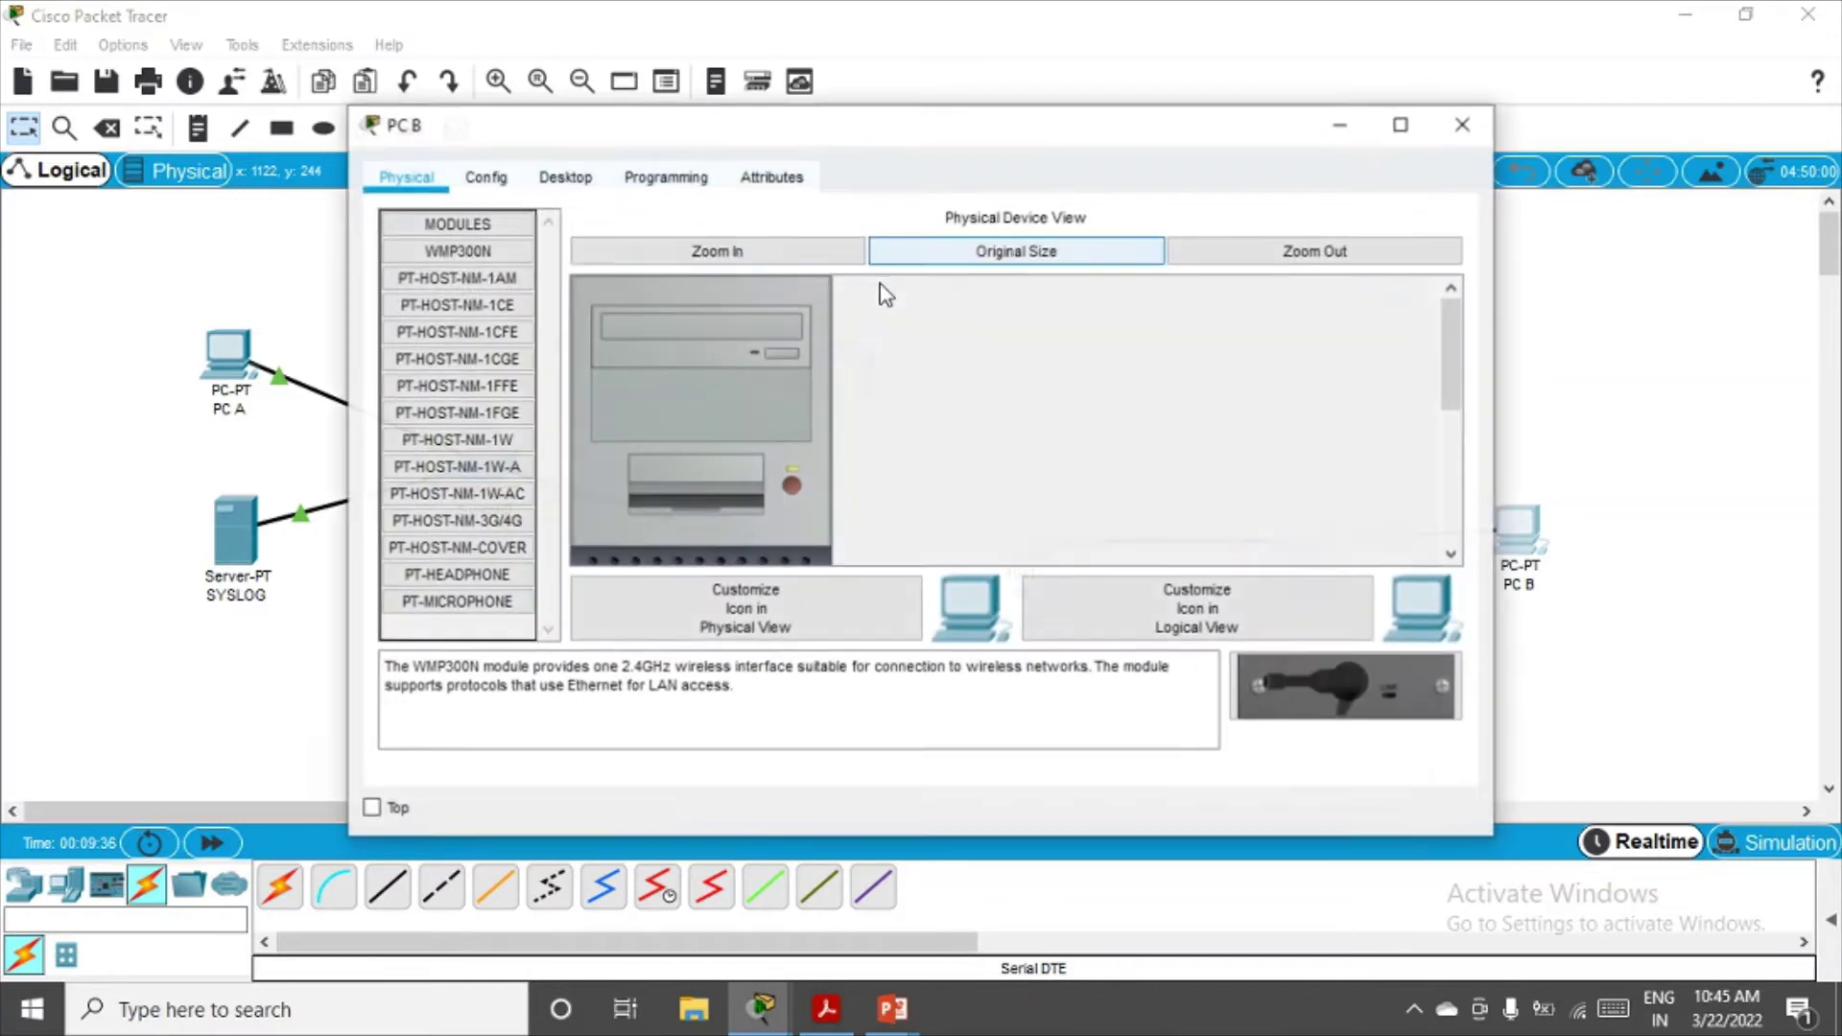
click(565, 177)
click(506, 284)
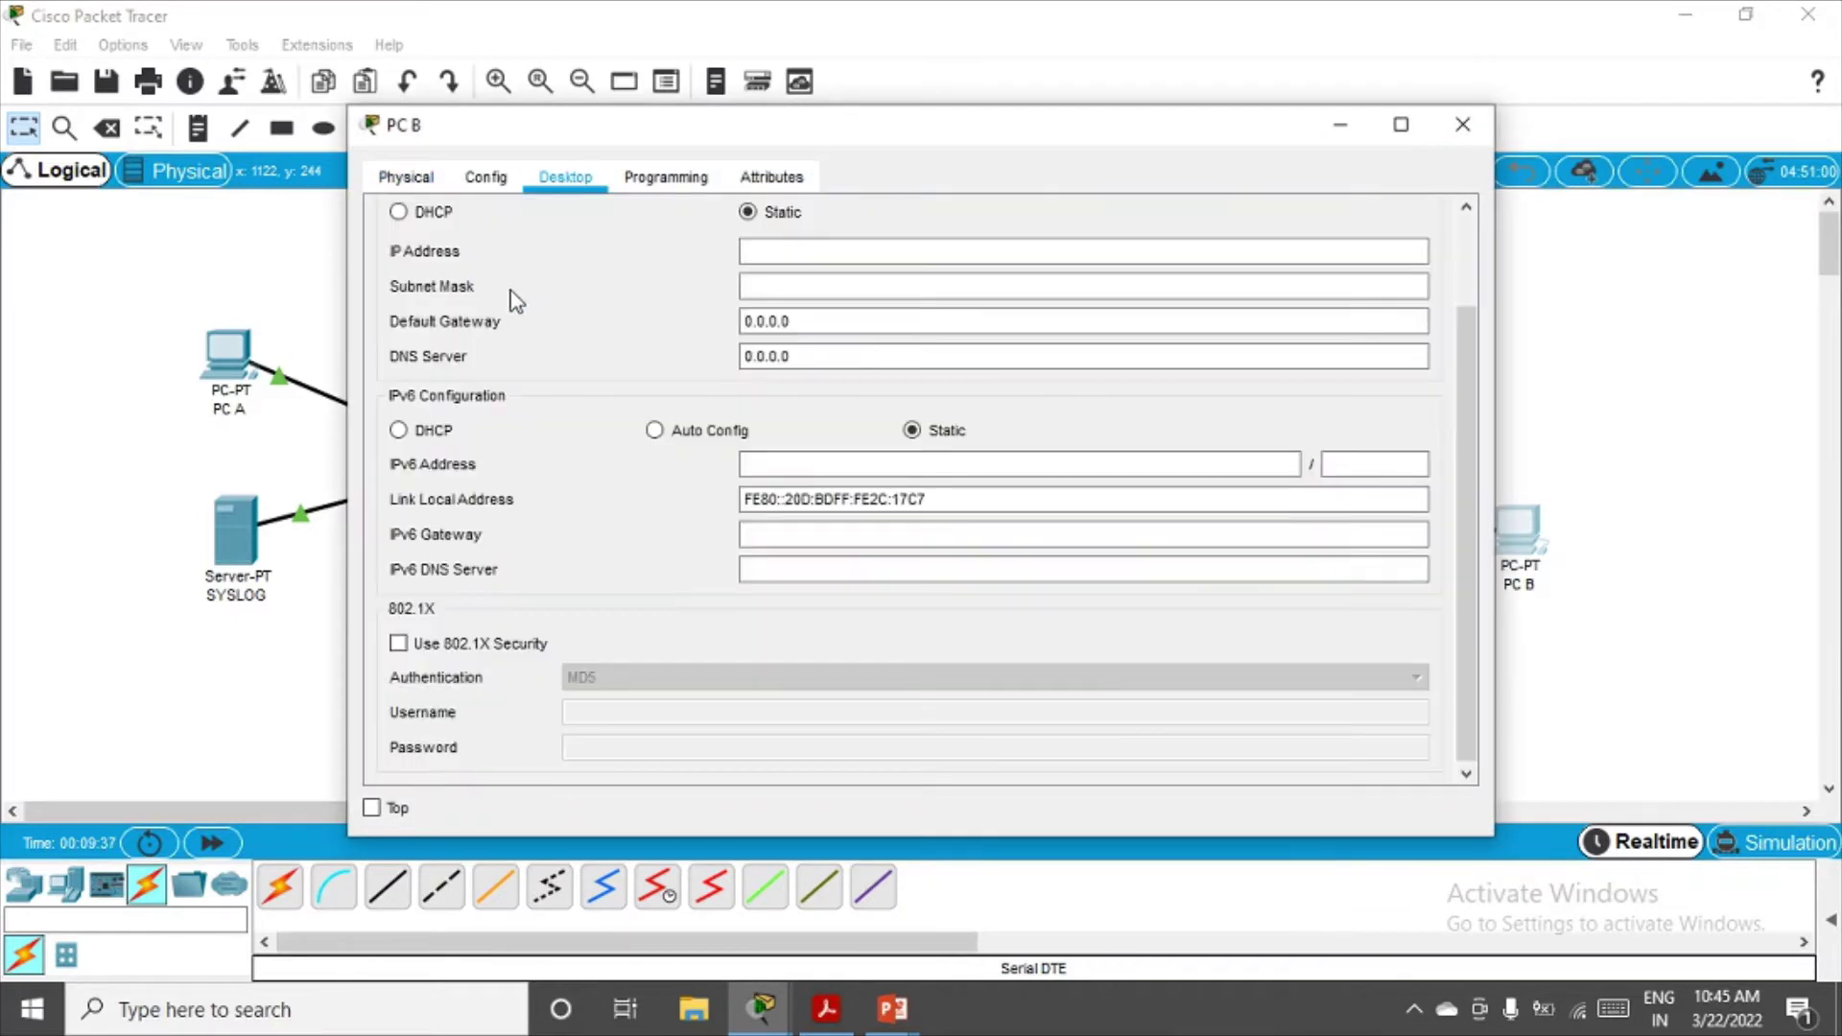
click(809, 250)
key(ctrl+v)
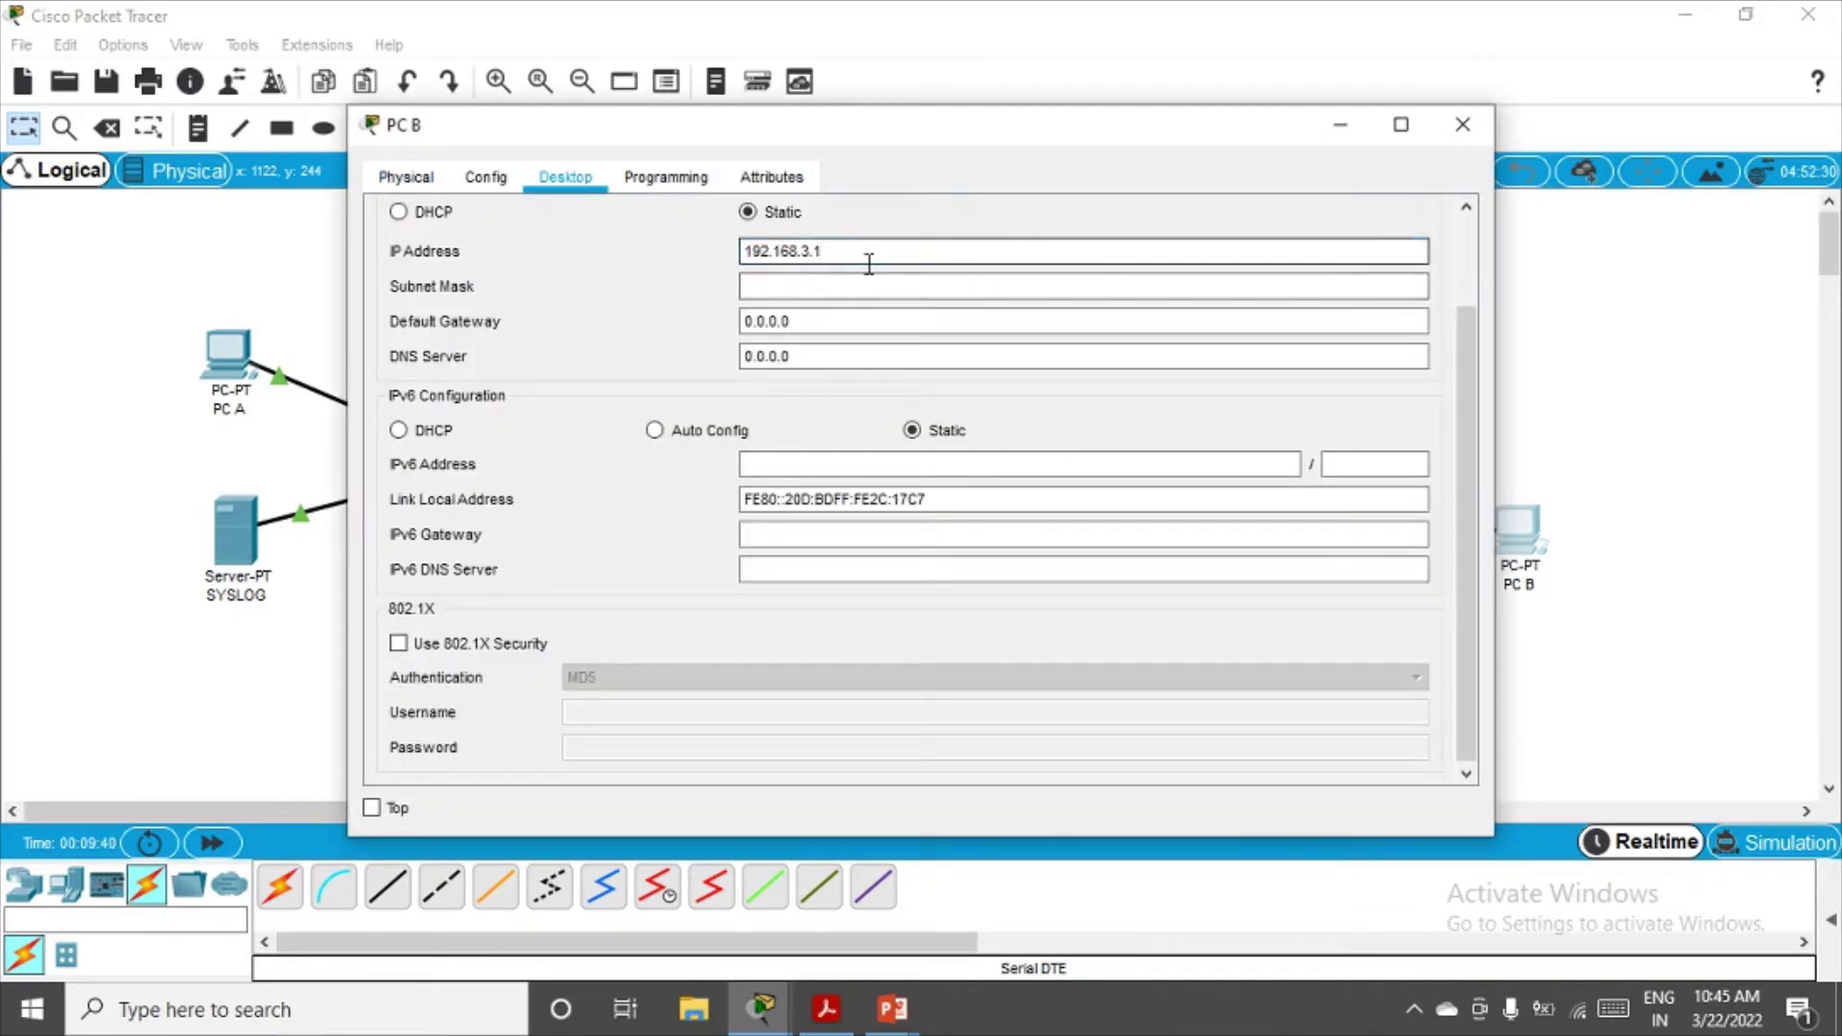
click(919, 294)
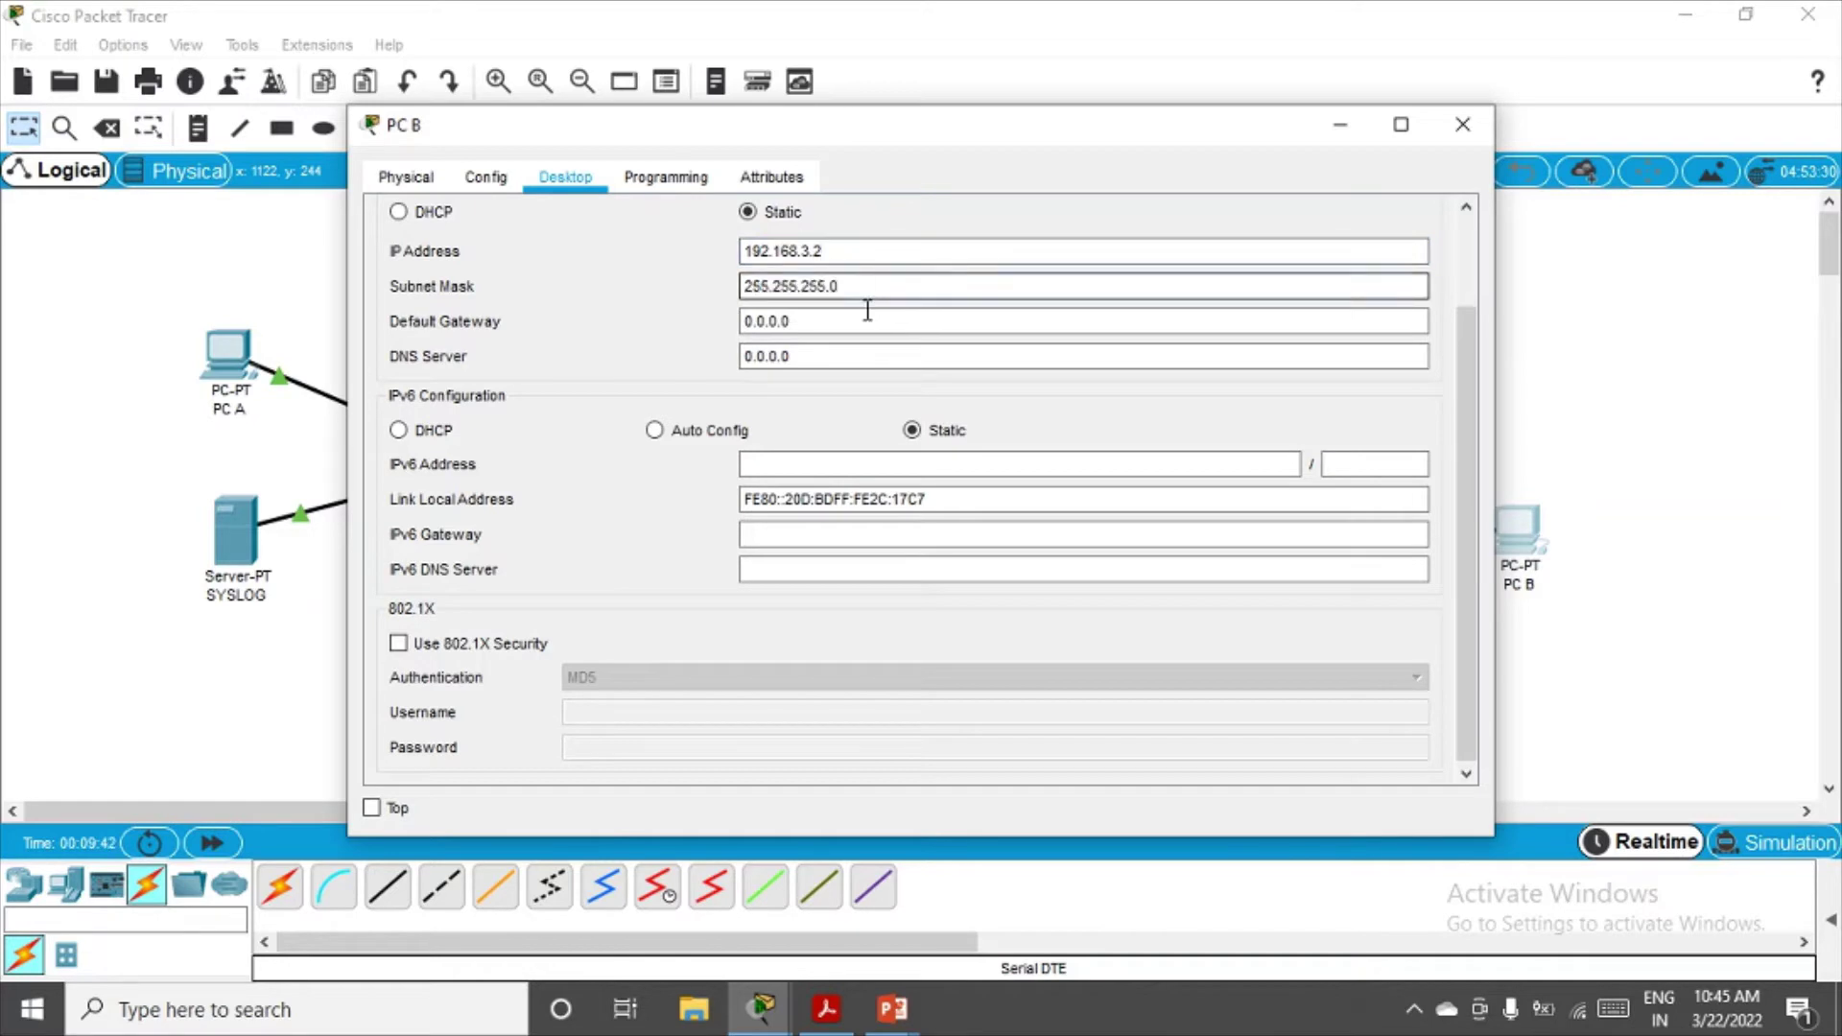
key(Tab)
text(192.168.3.1)
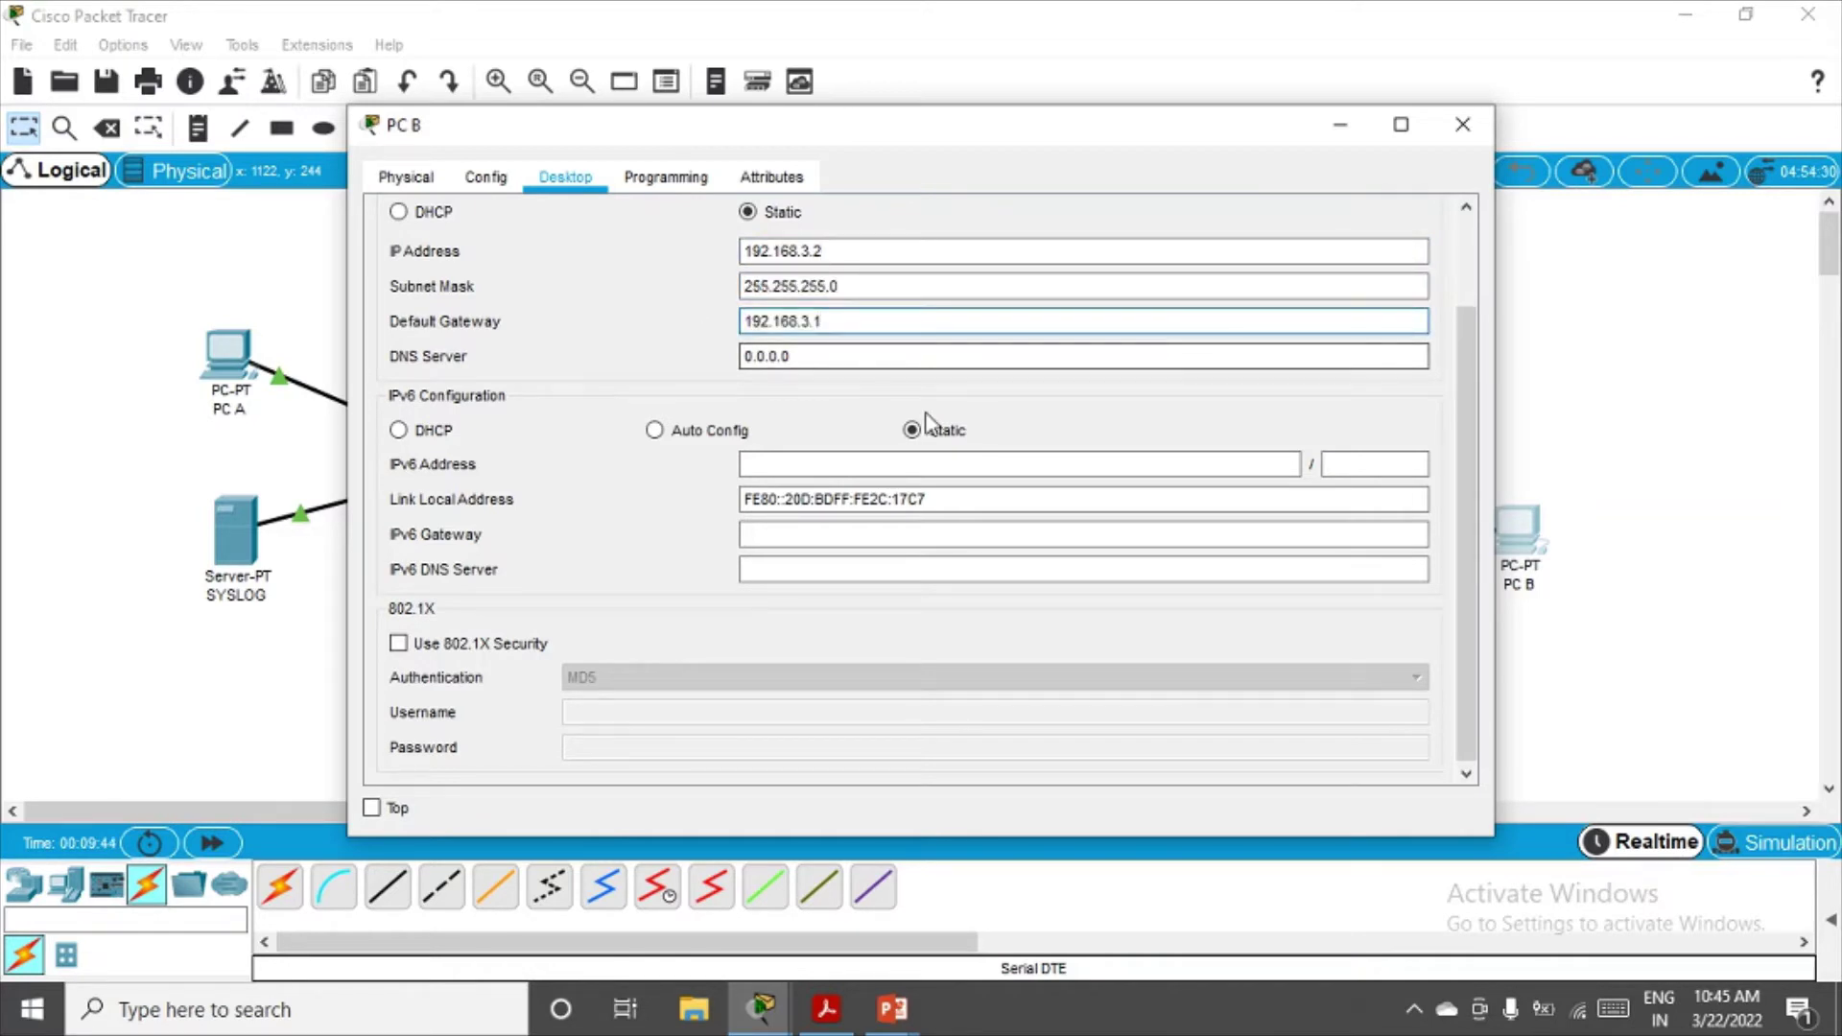
Close PC B's settings, nudge router R2 to the right, and reopen router R1's configuration window
click(1461, 123)
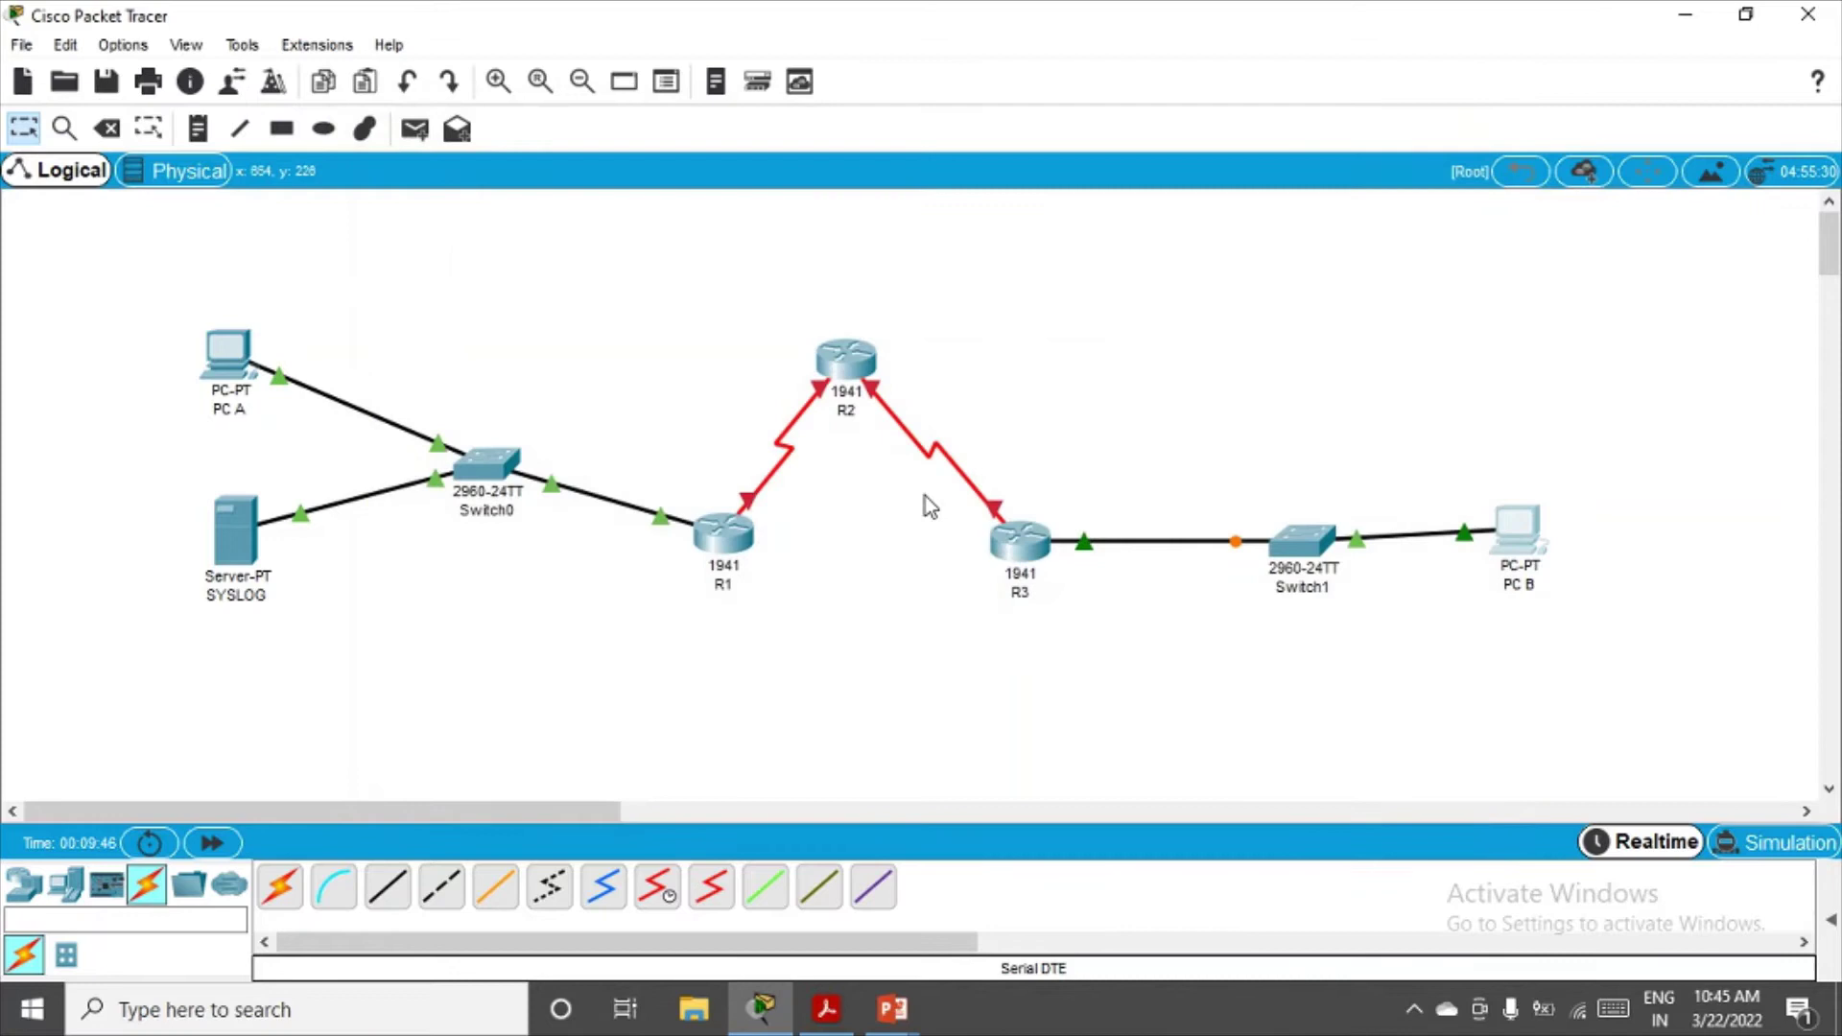
drag(841, 363, 885, 354)
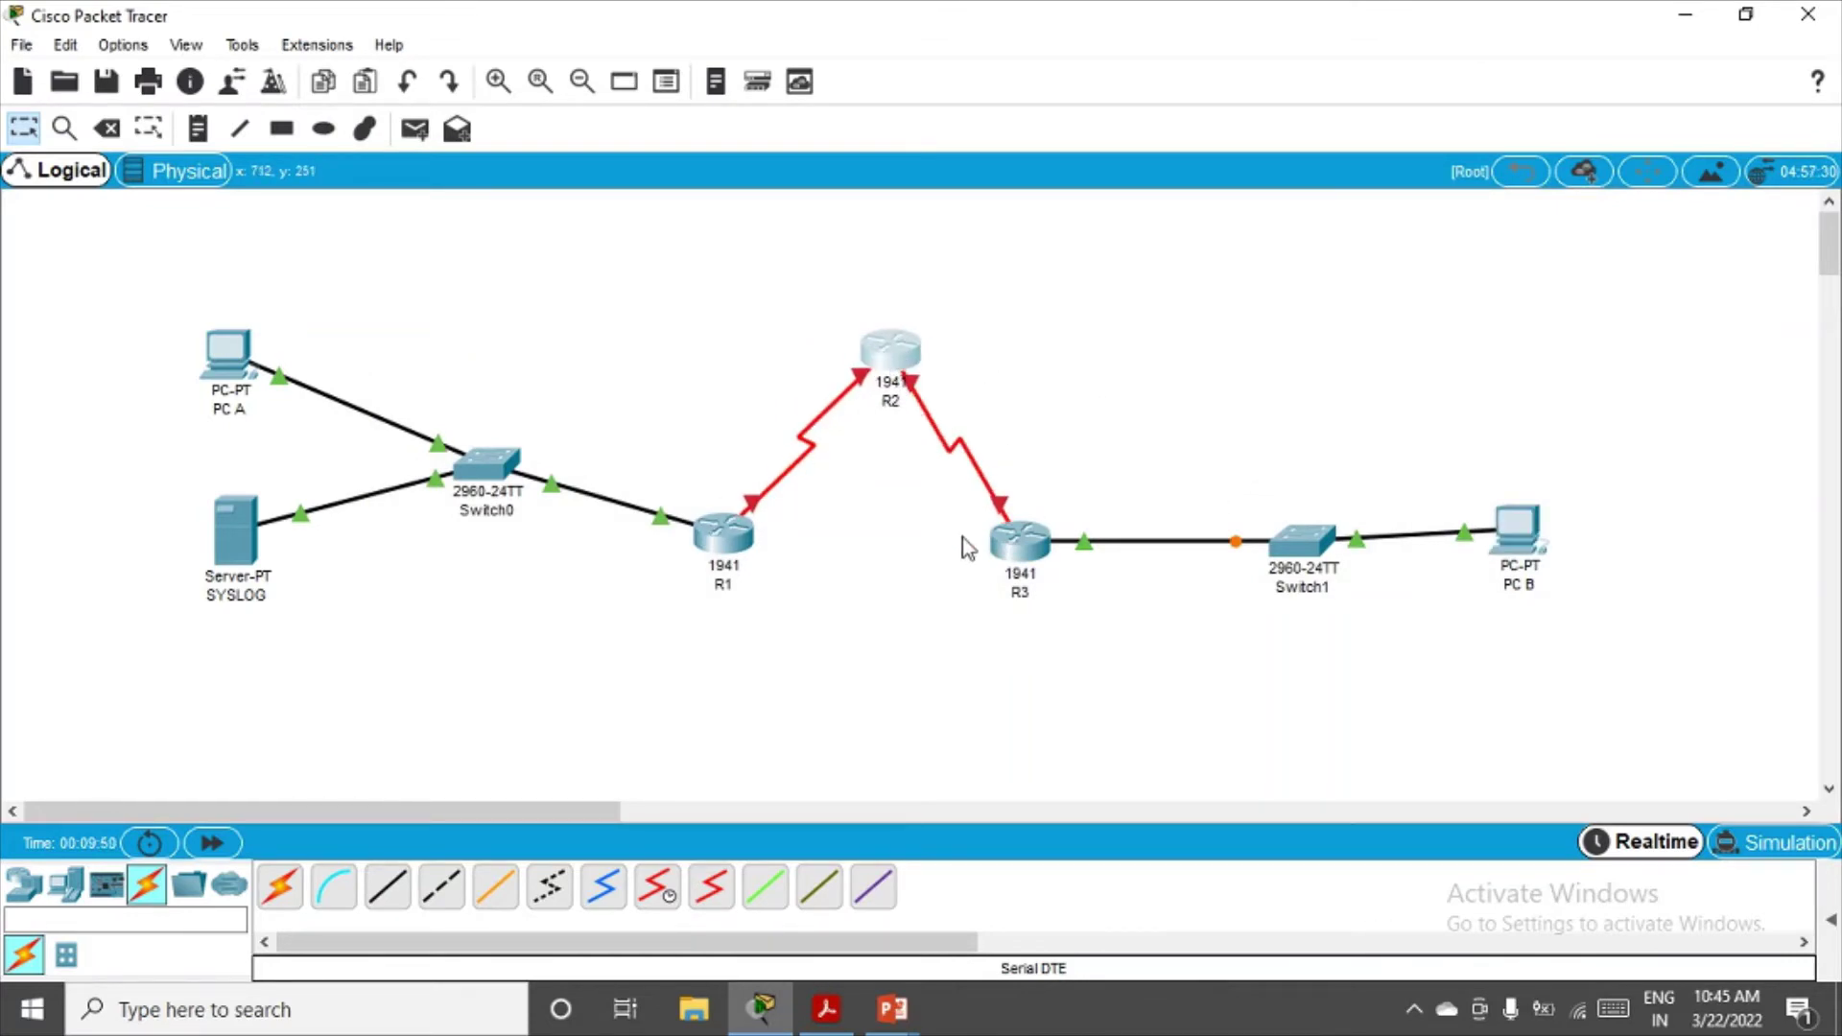
click(739, 531)
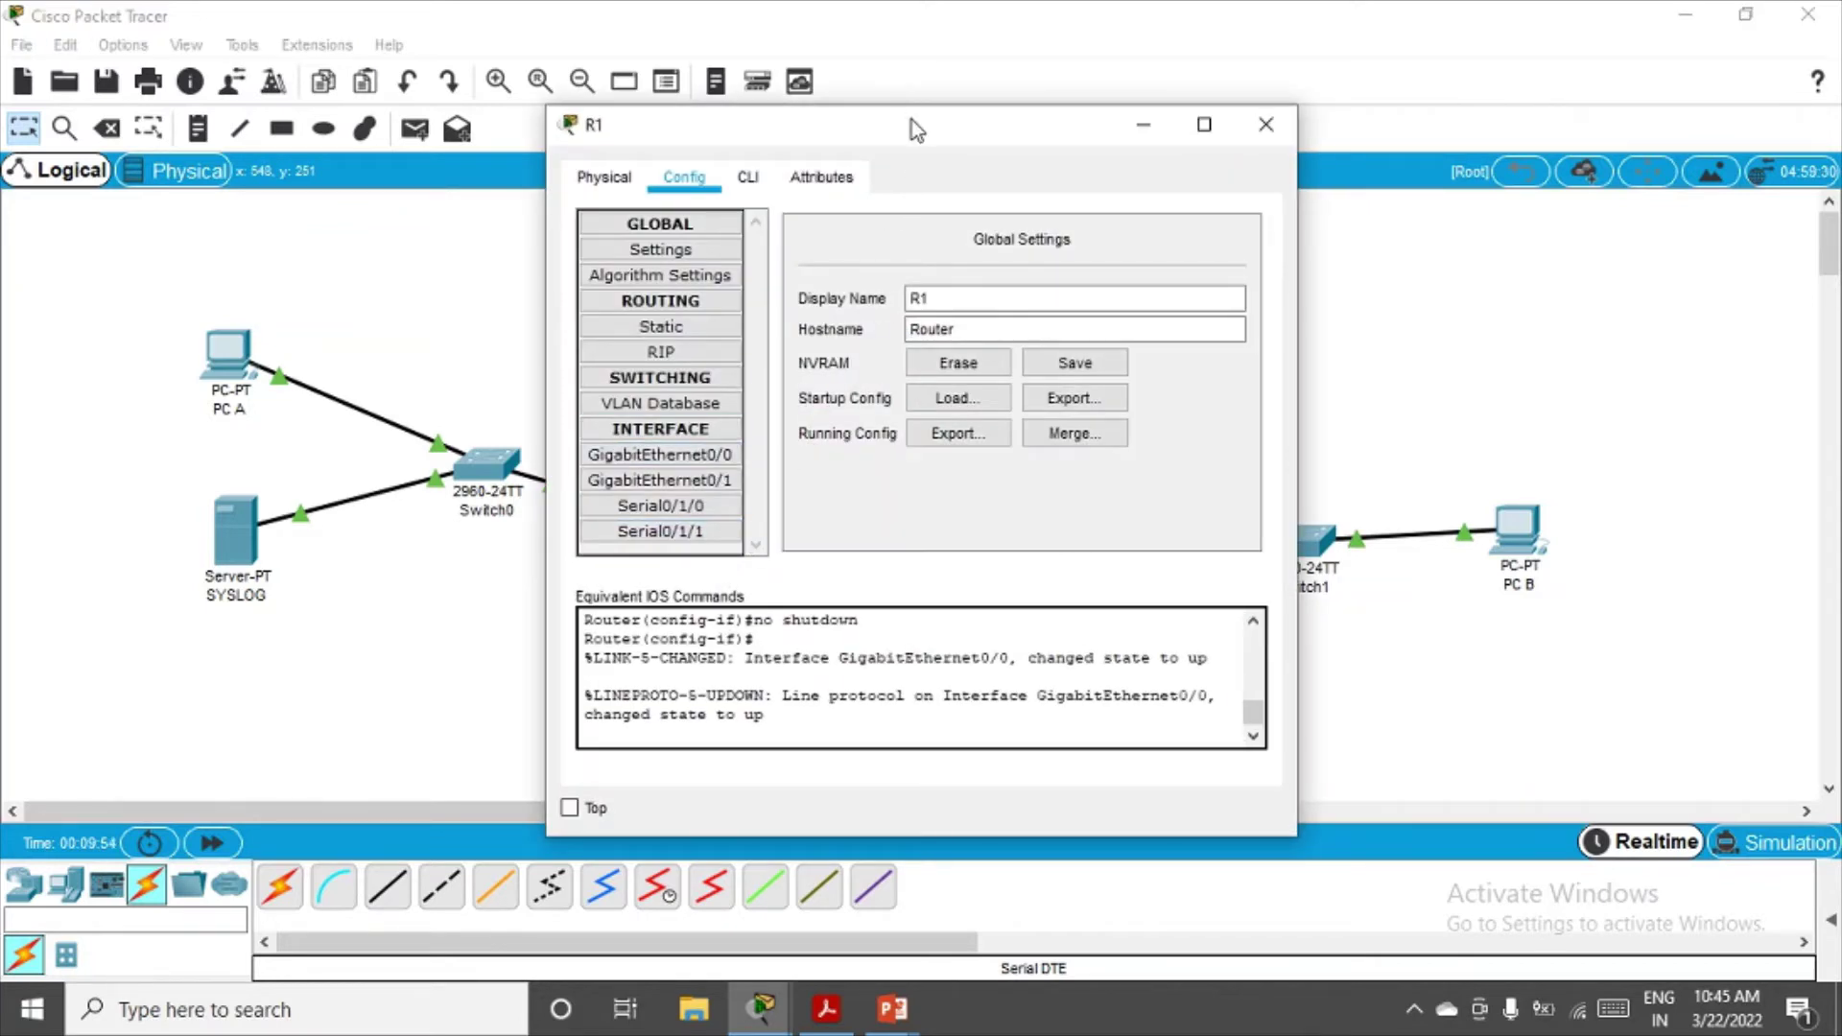
drag(916, 128, 1293, 158)
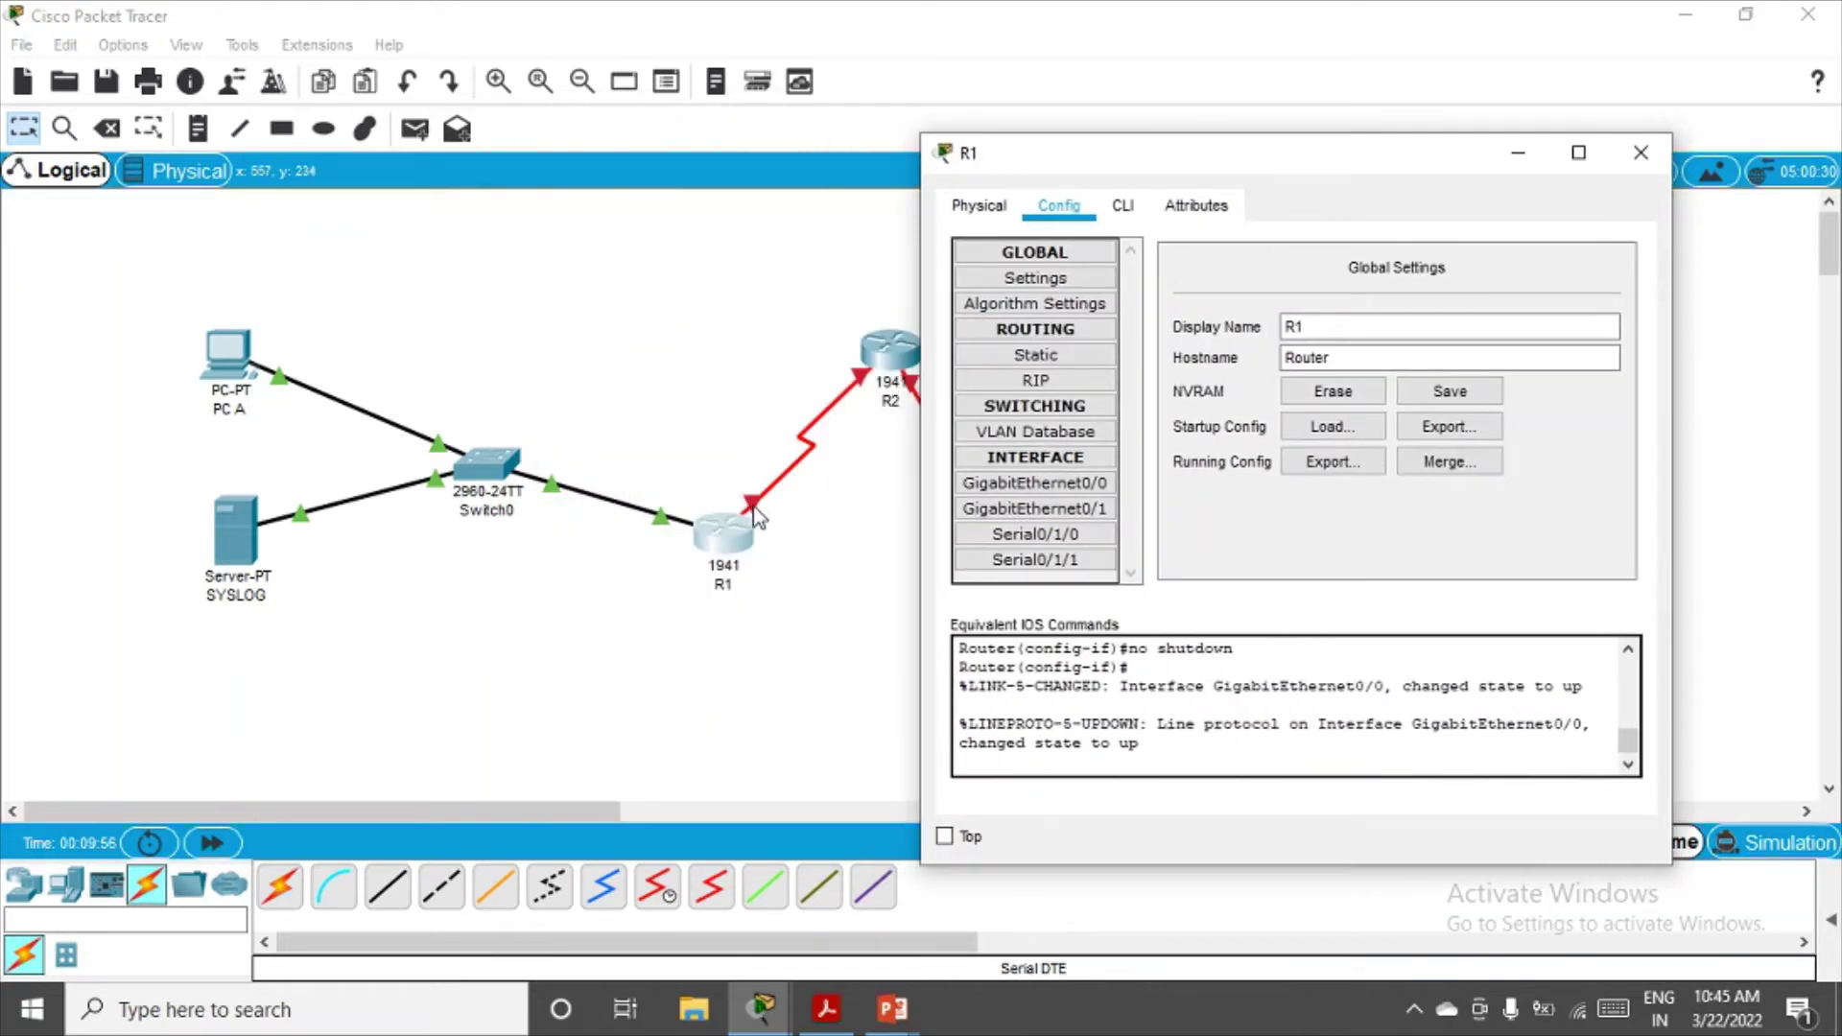
click(1637, 153)
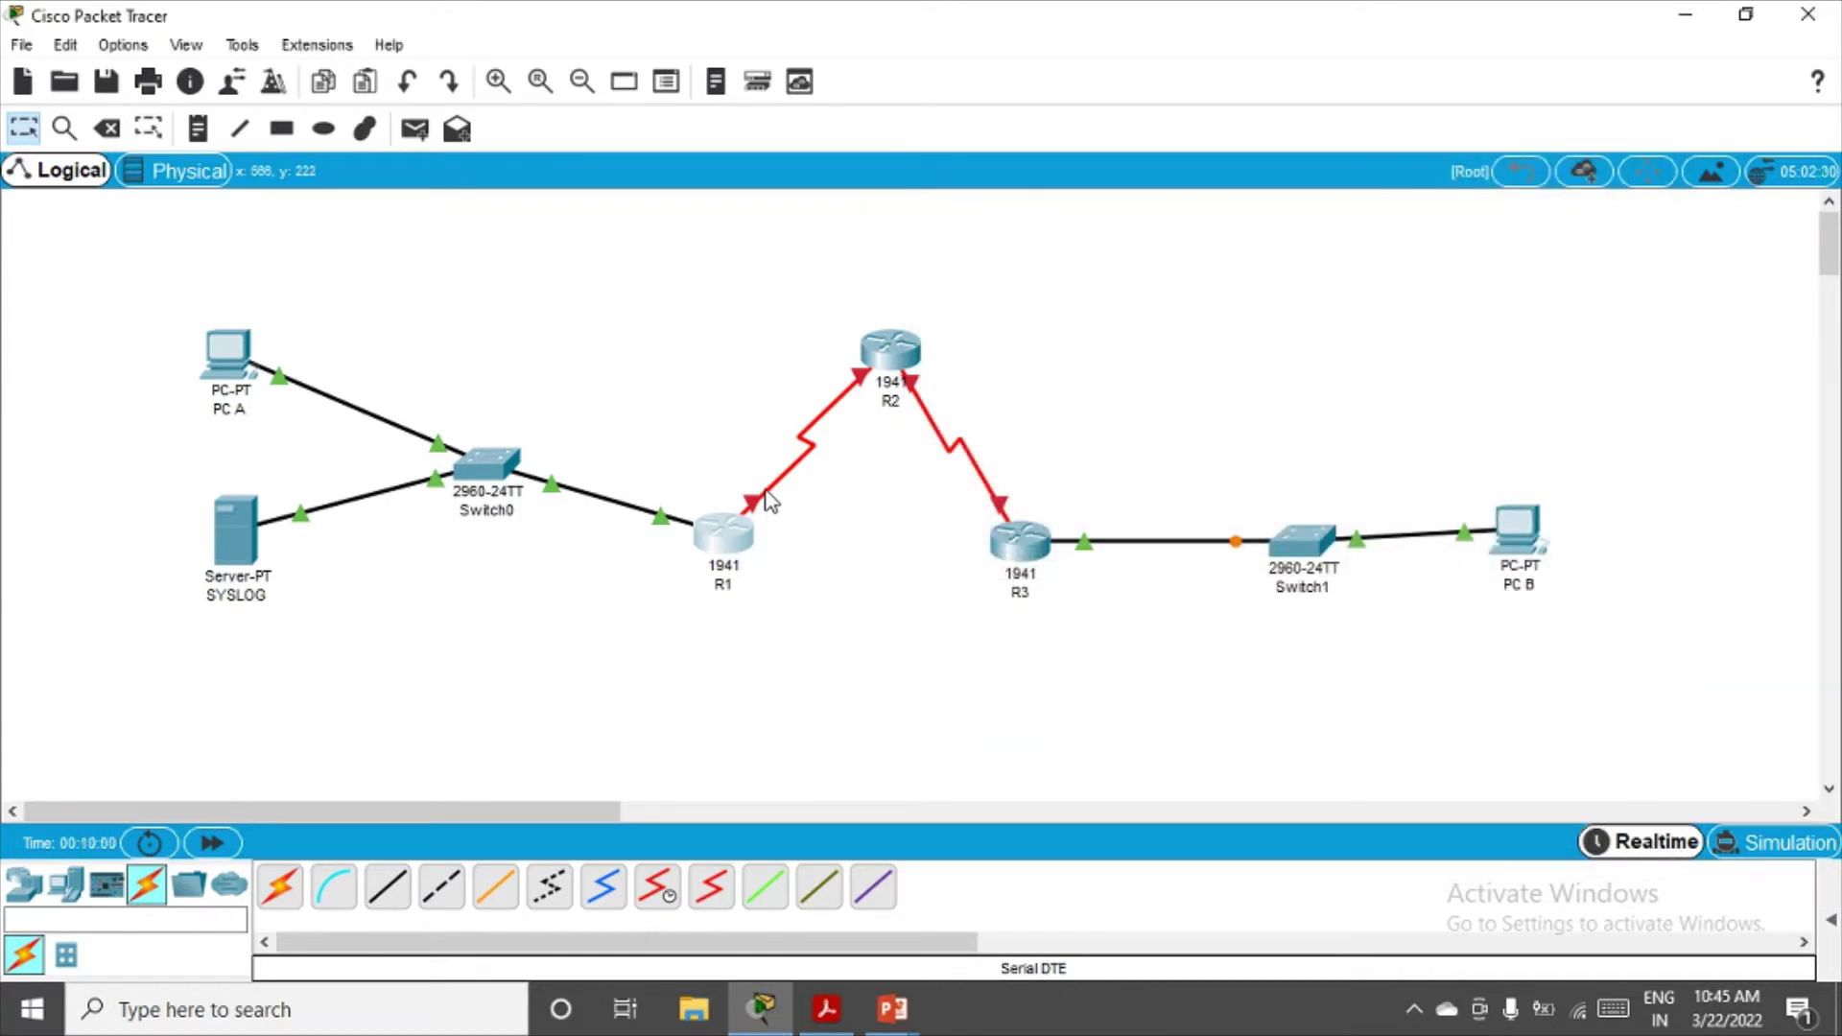
mouse_move(771, 501)
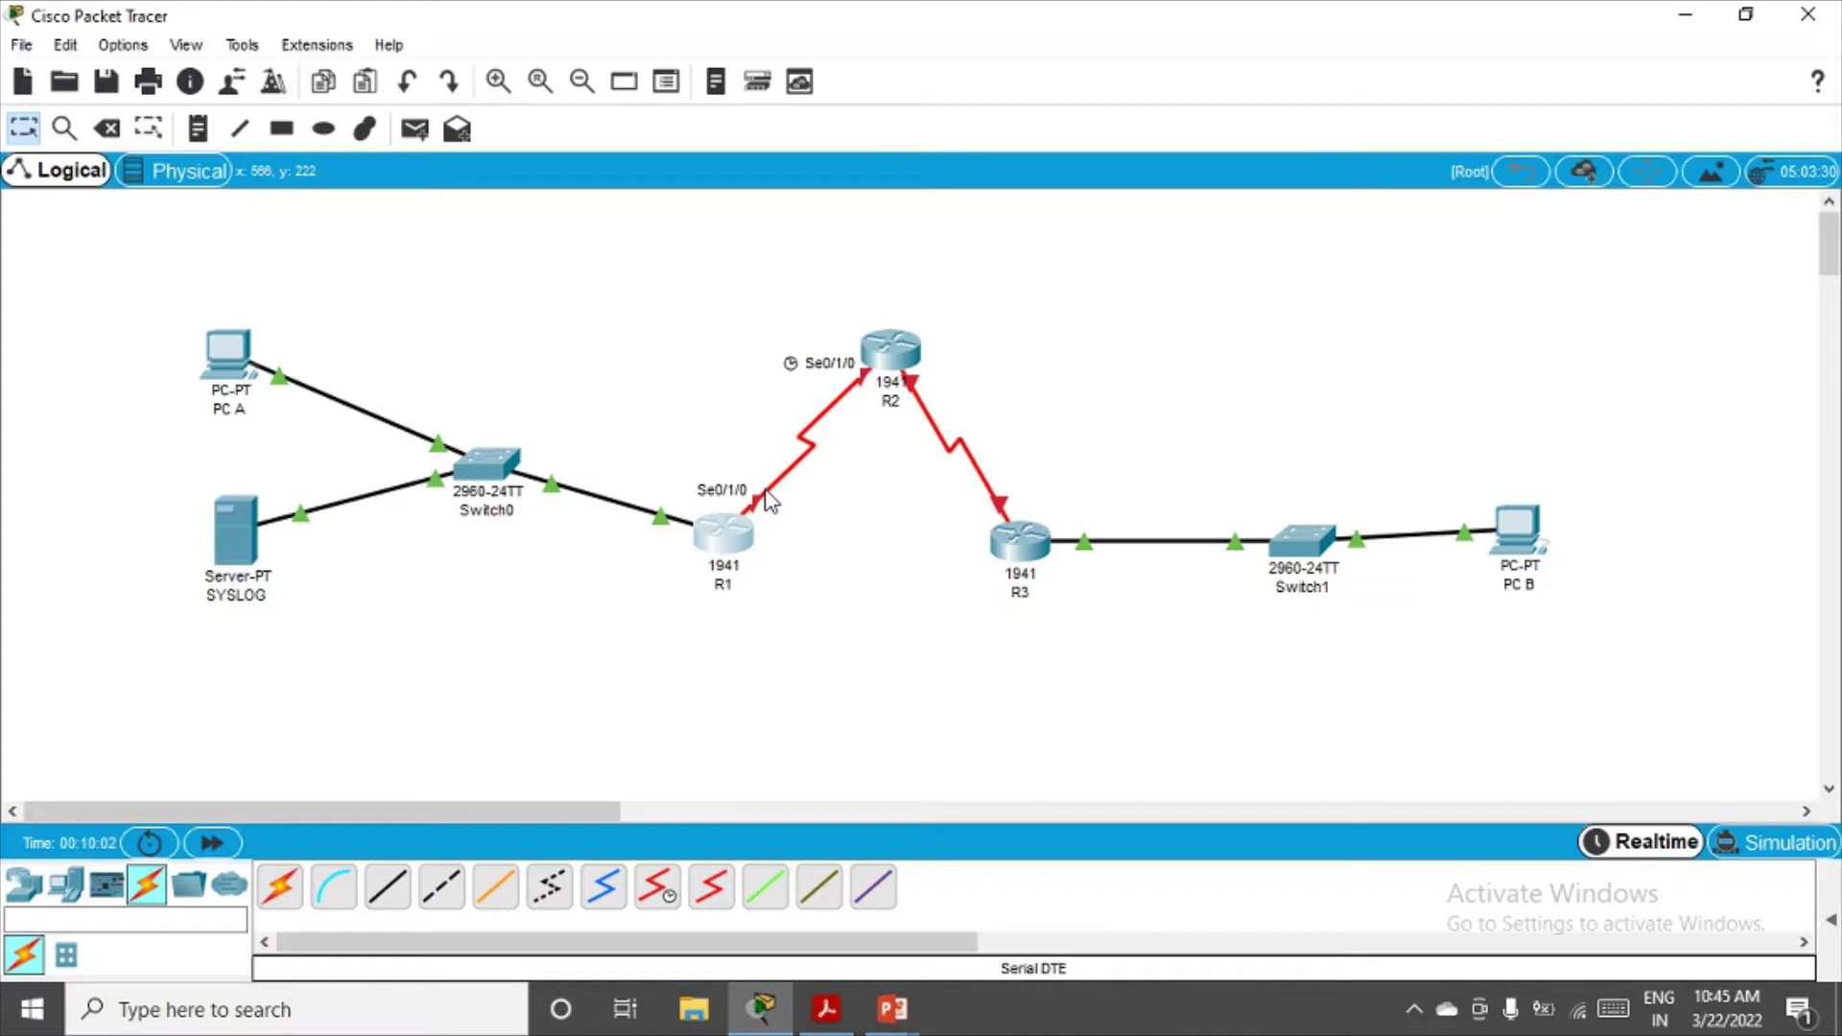
click(722, 534)
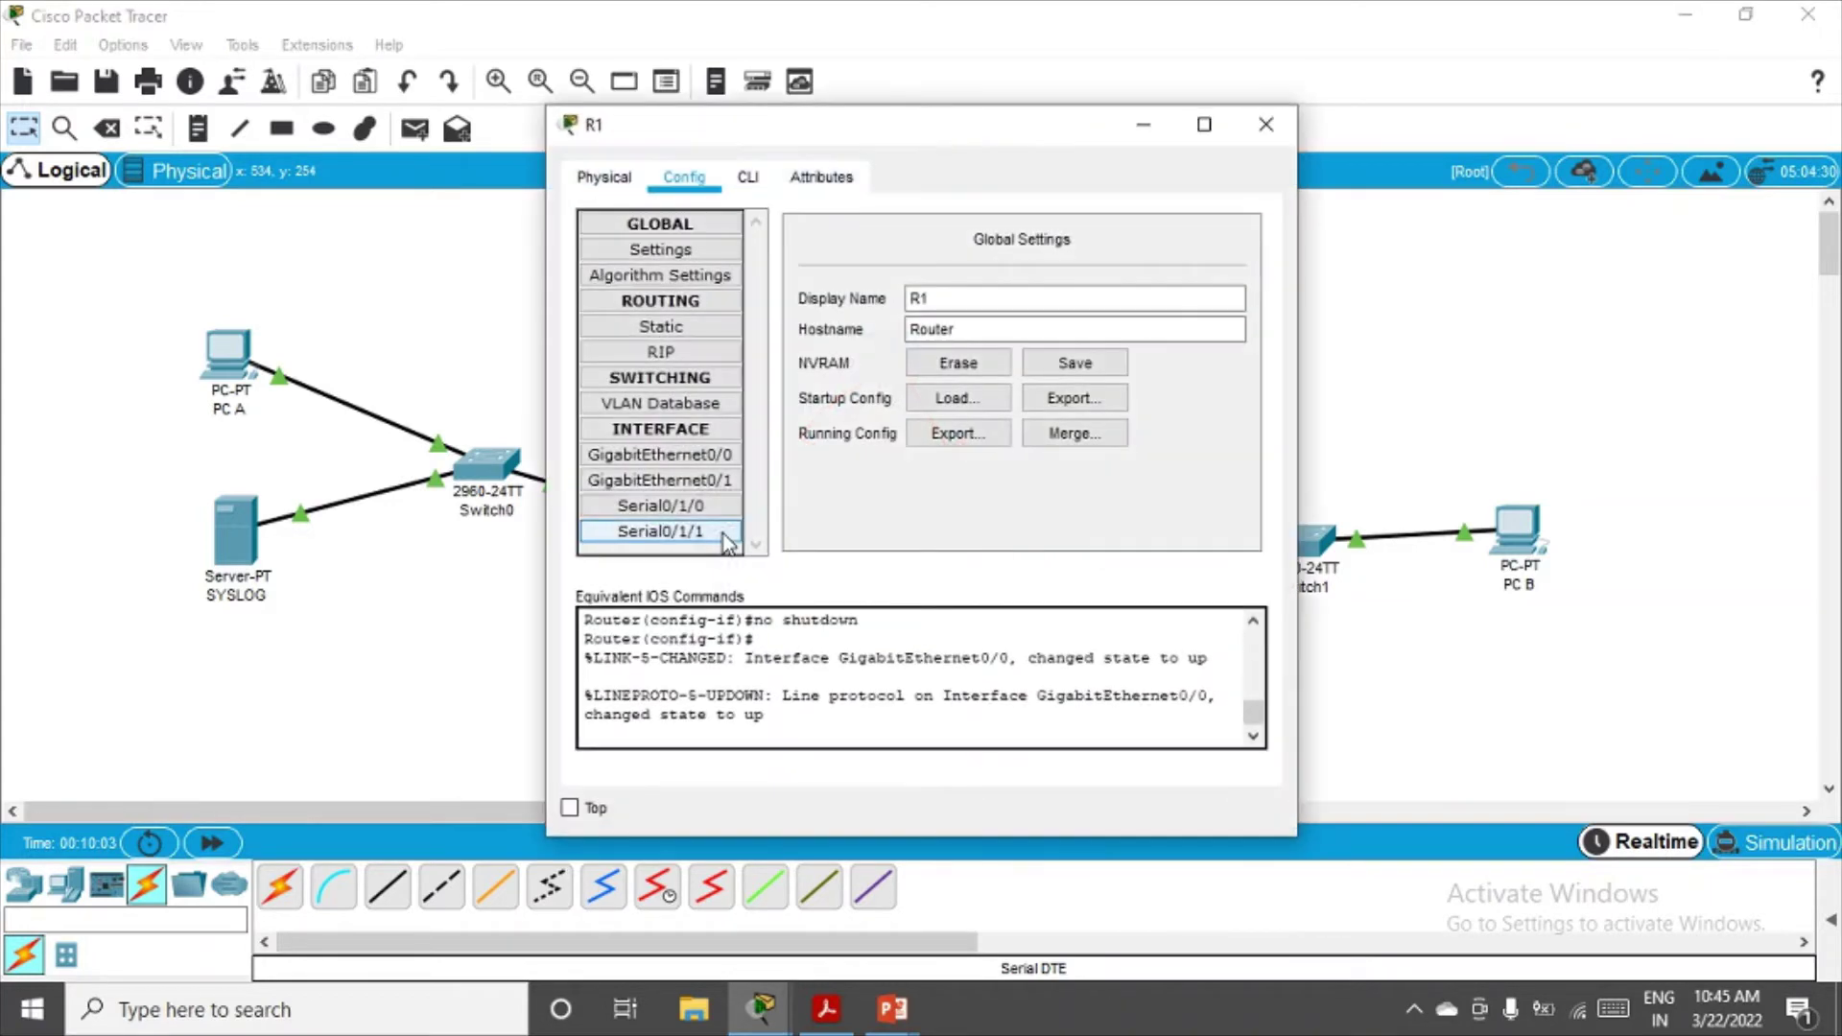
Give R1's Serial0/1/0 the IP address 10.1.1.1 with subnet mask 255.0.0.0
click(676, 506)
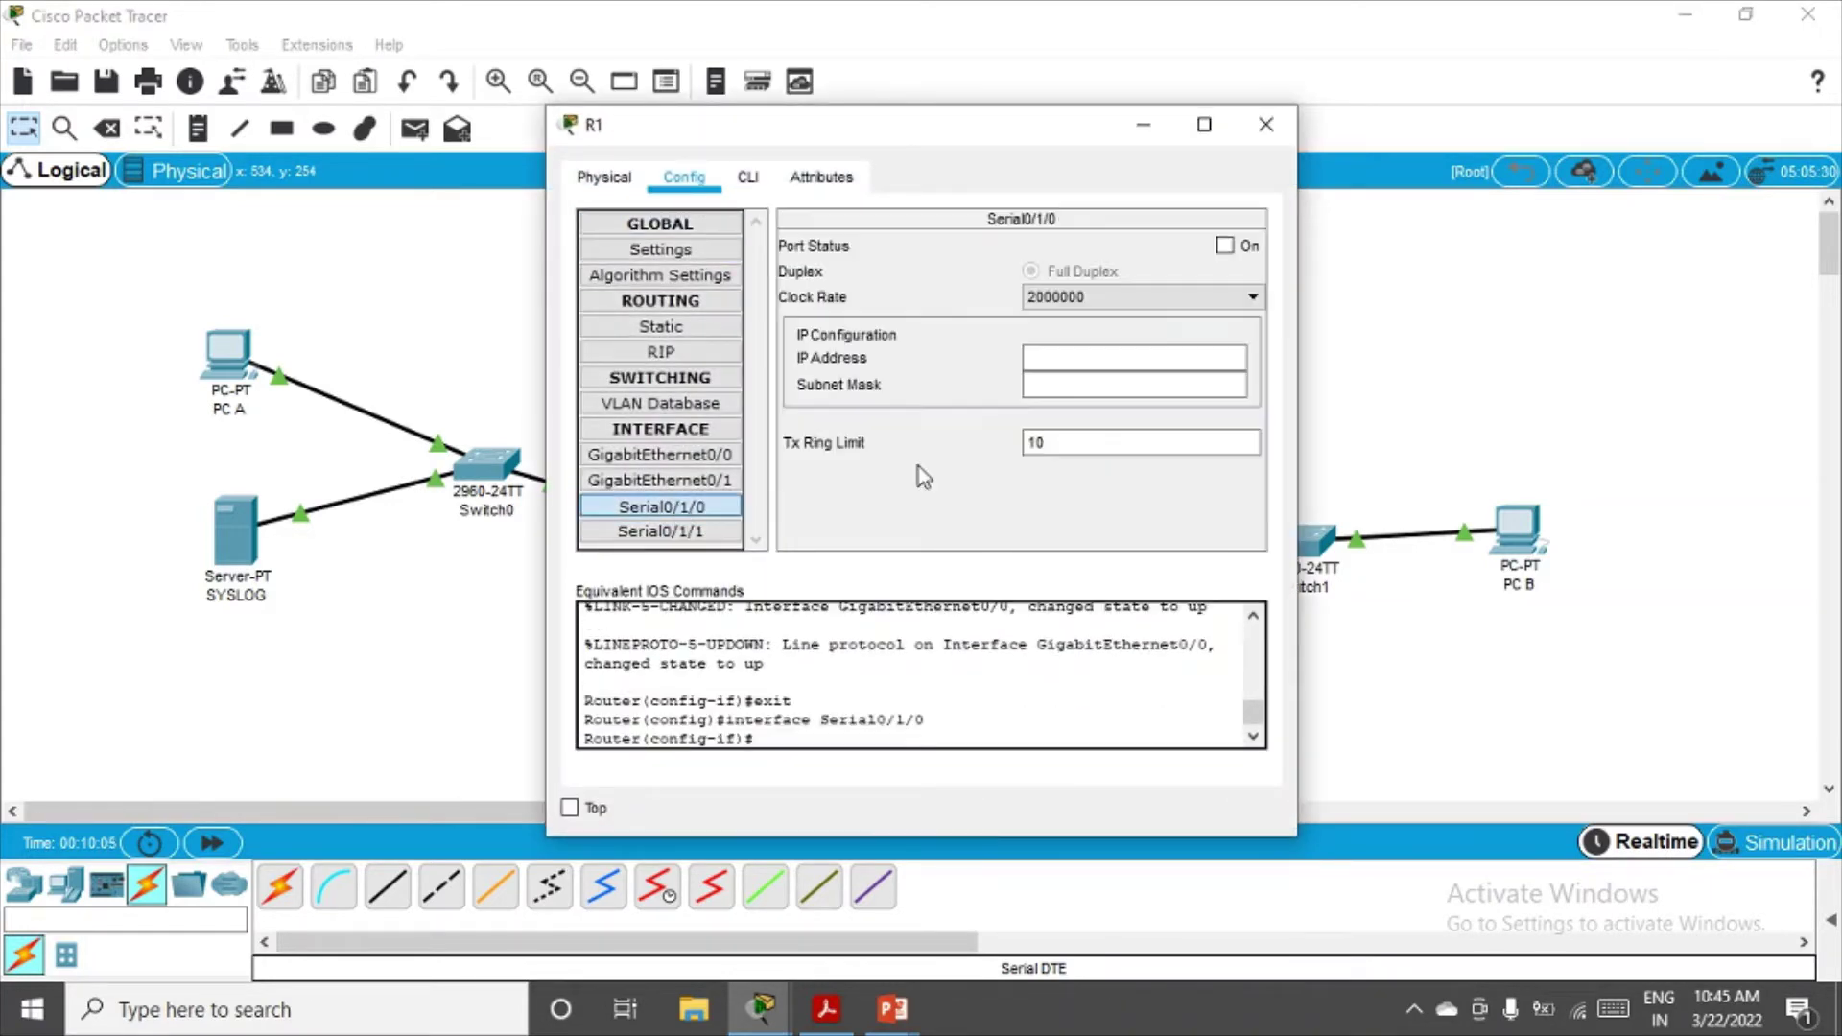
click(1129, 361)
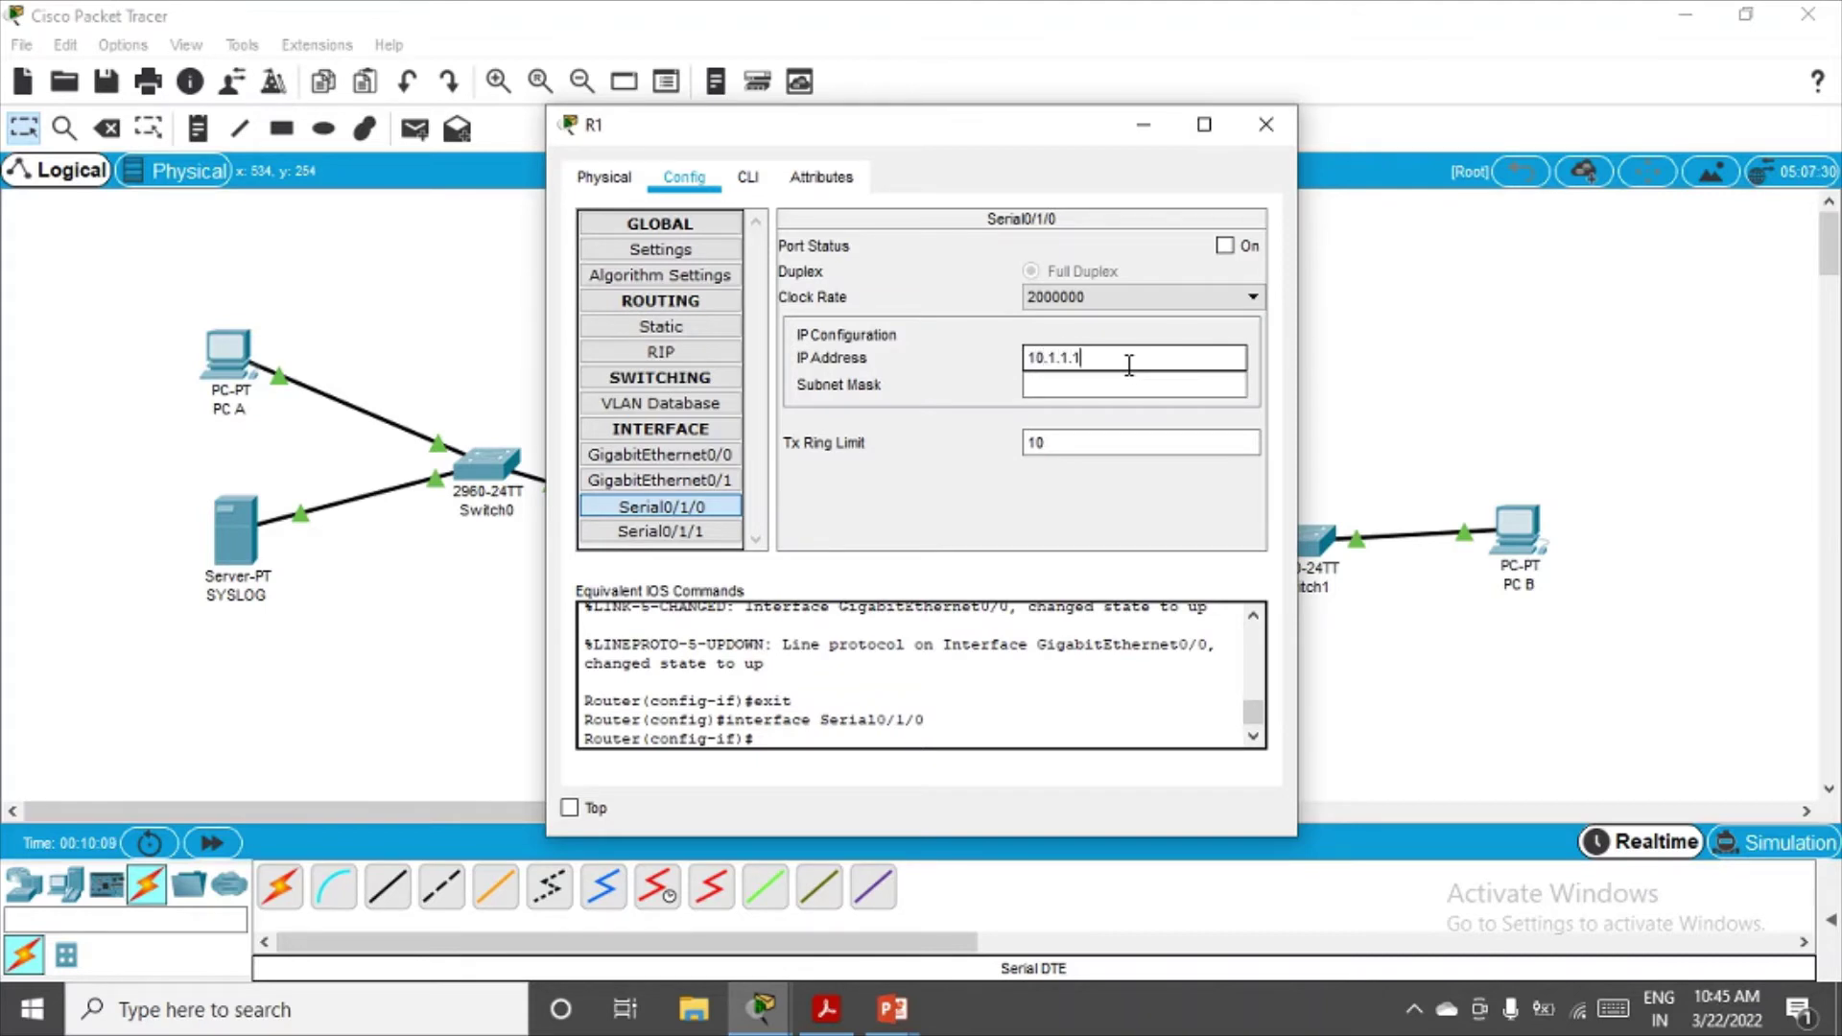
text(10.1.1.1)
click(1125, 384)
drag(1080, 384, 1038, 384)
click(1081, 384)
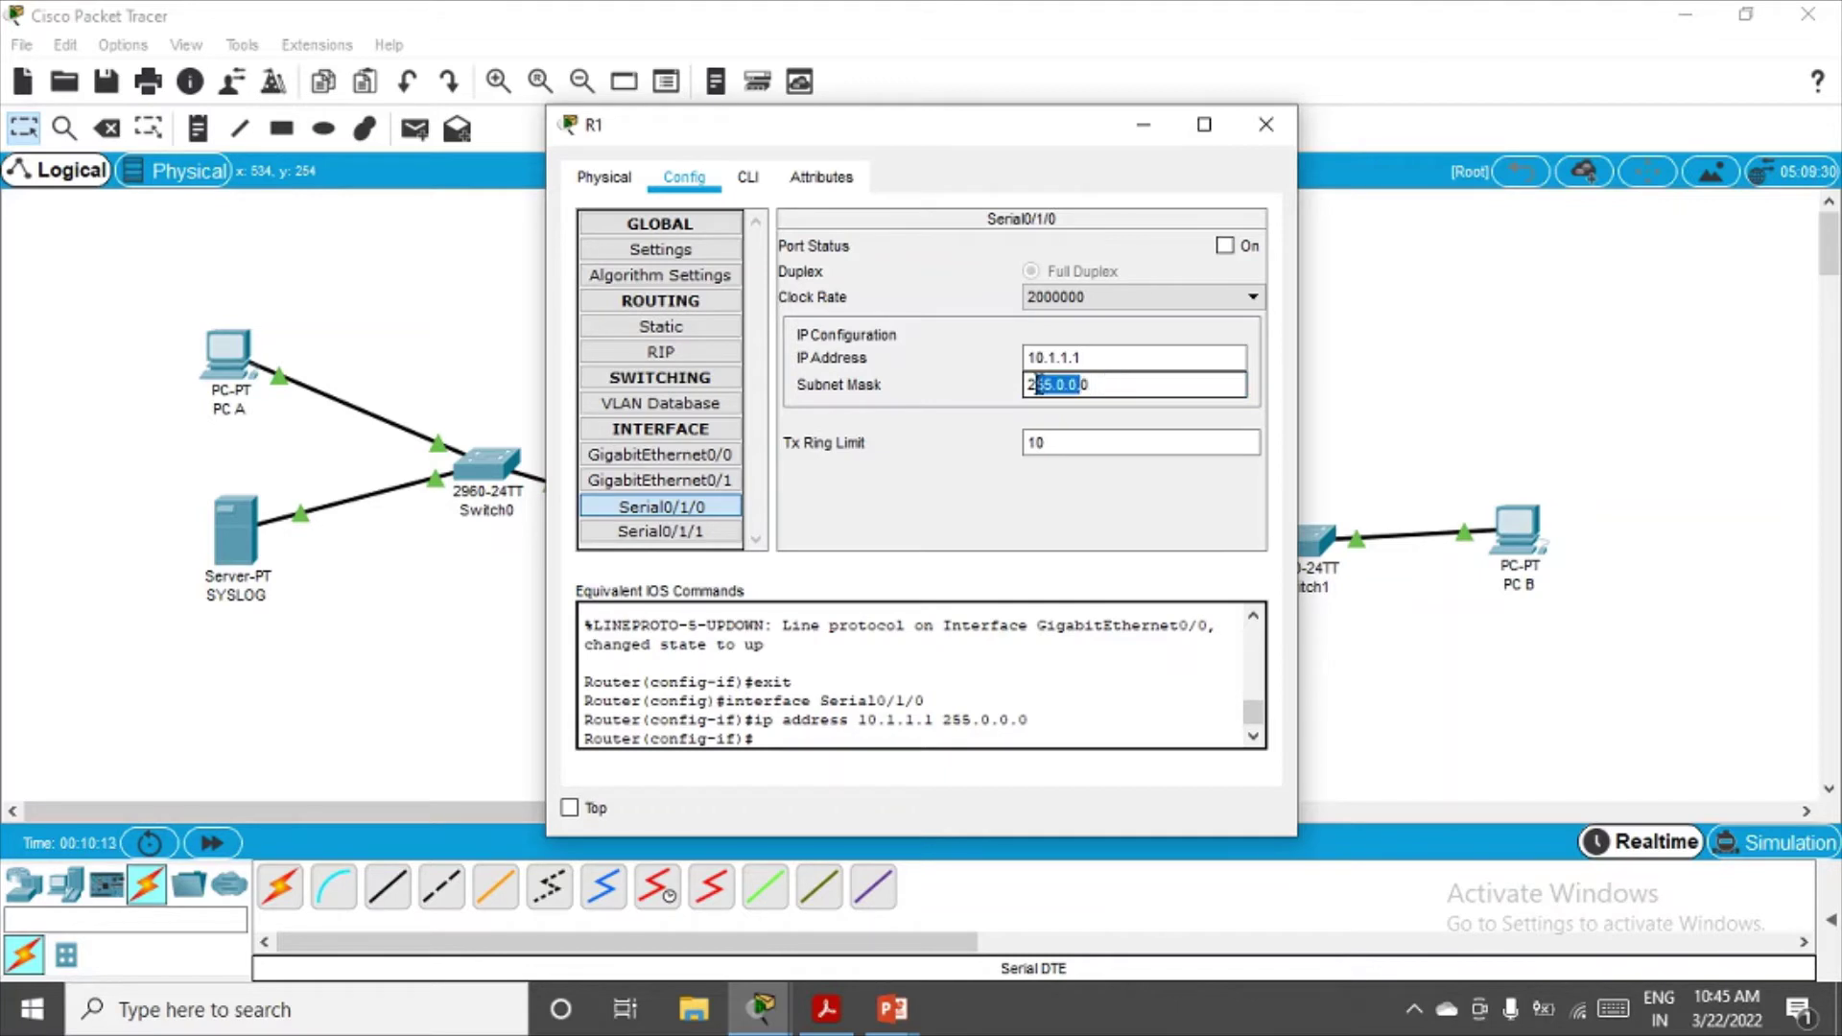
click(1044, 357)
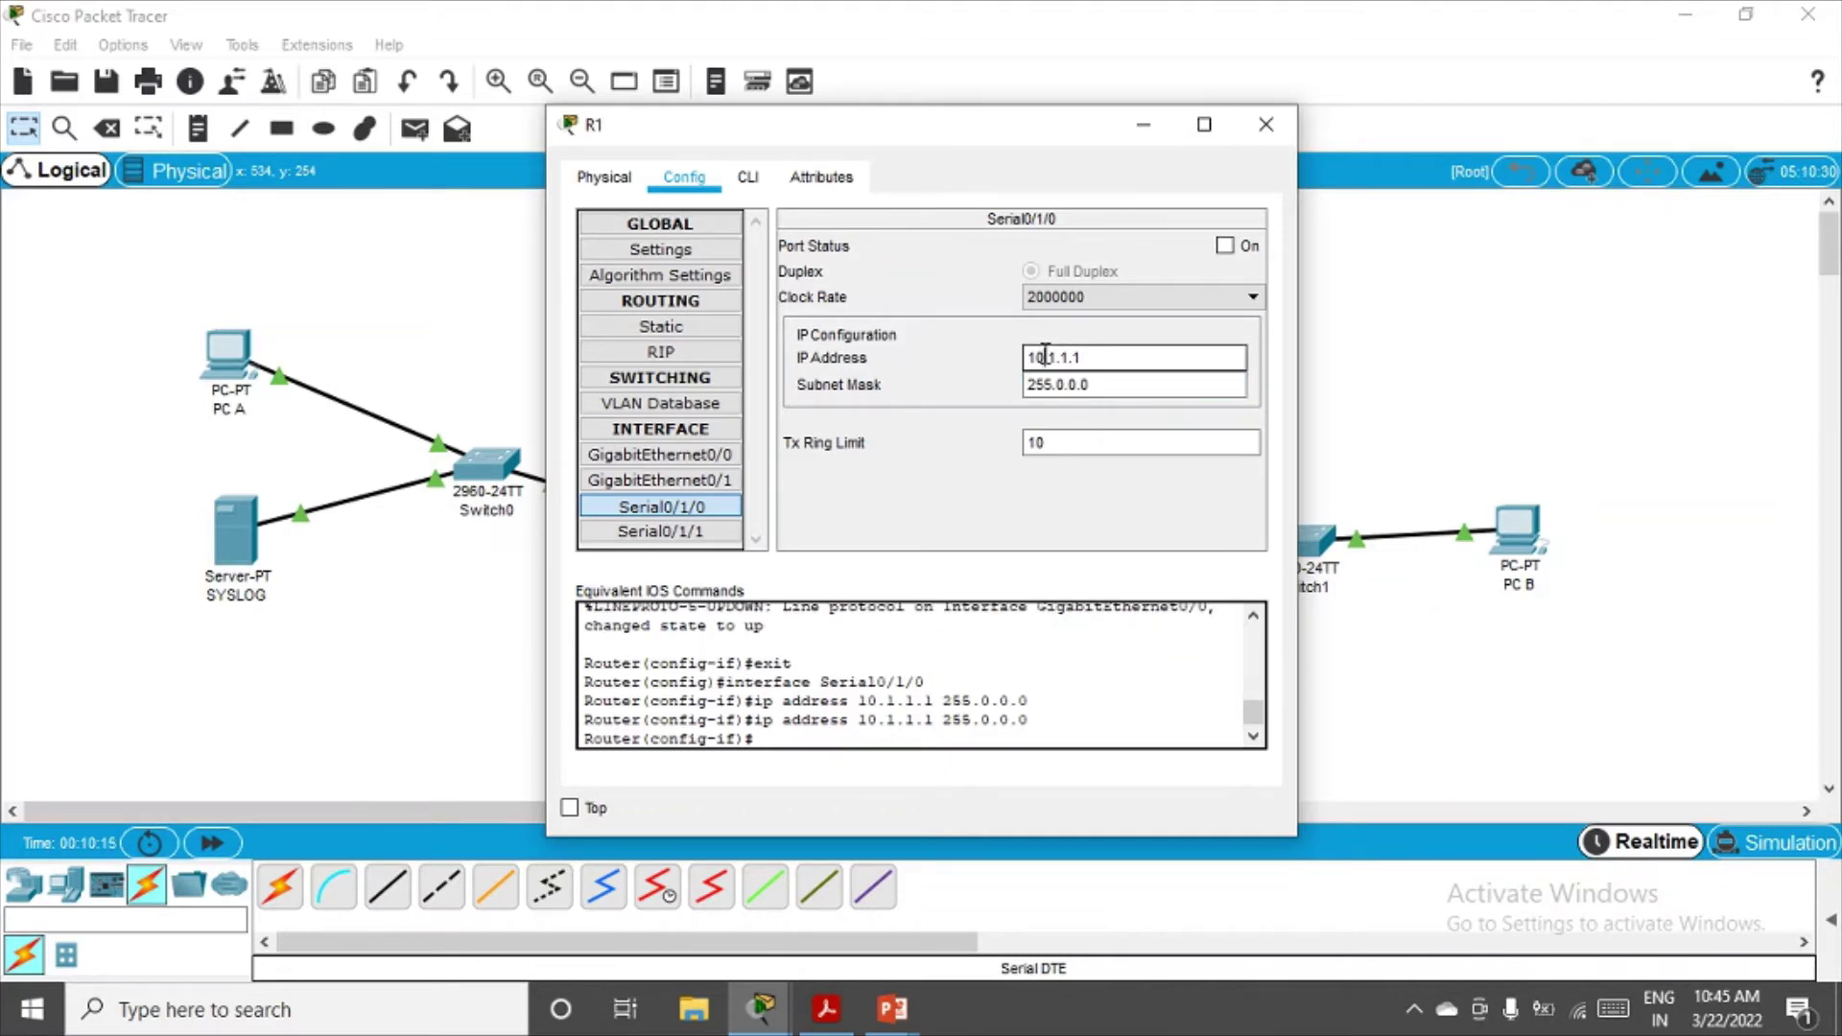
drag(1025, 357, 1041, 357)
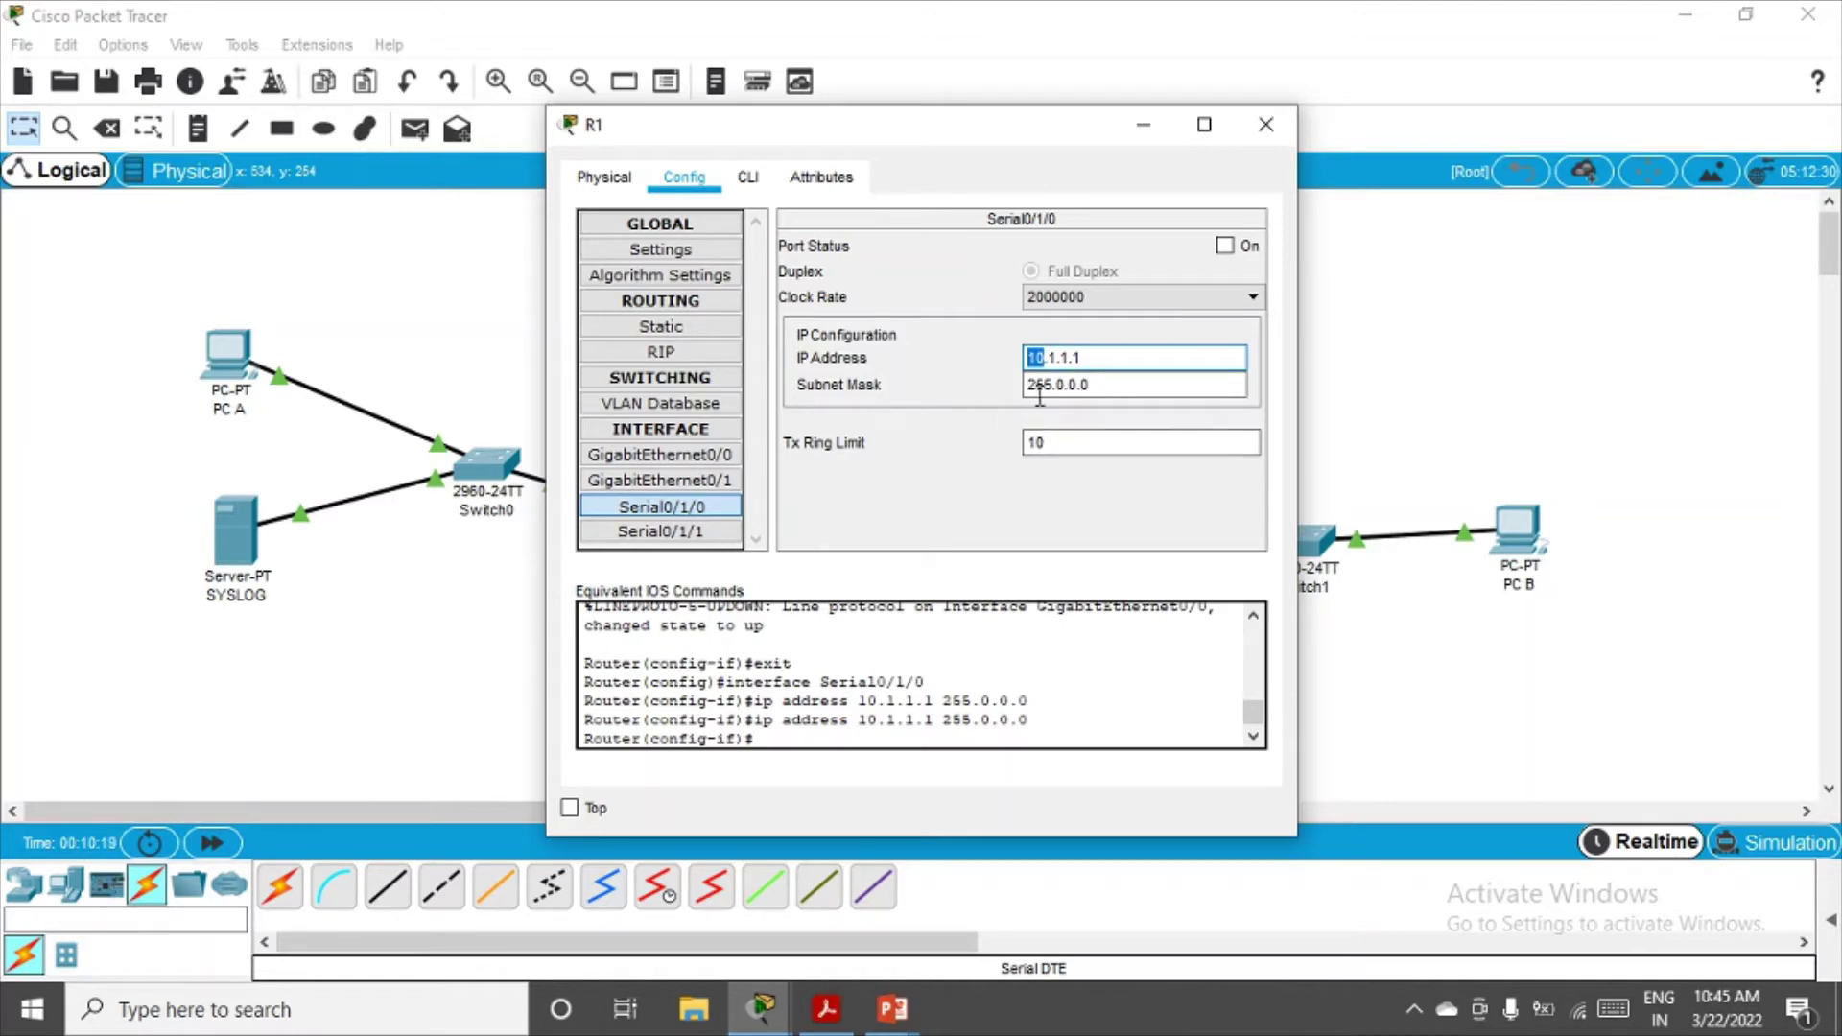
click(1085, 388)
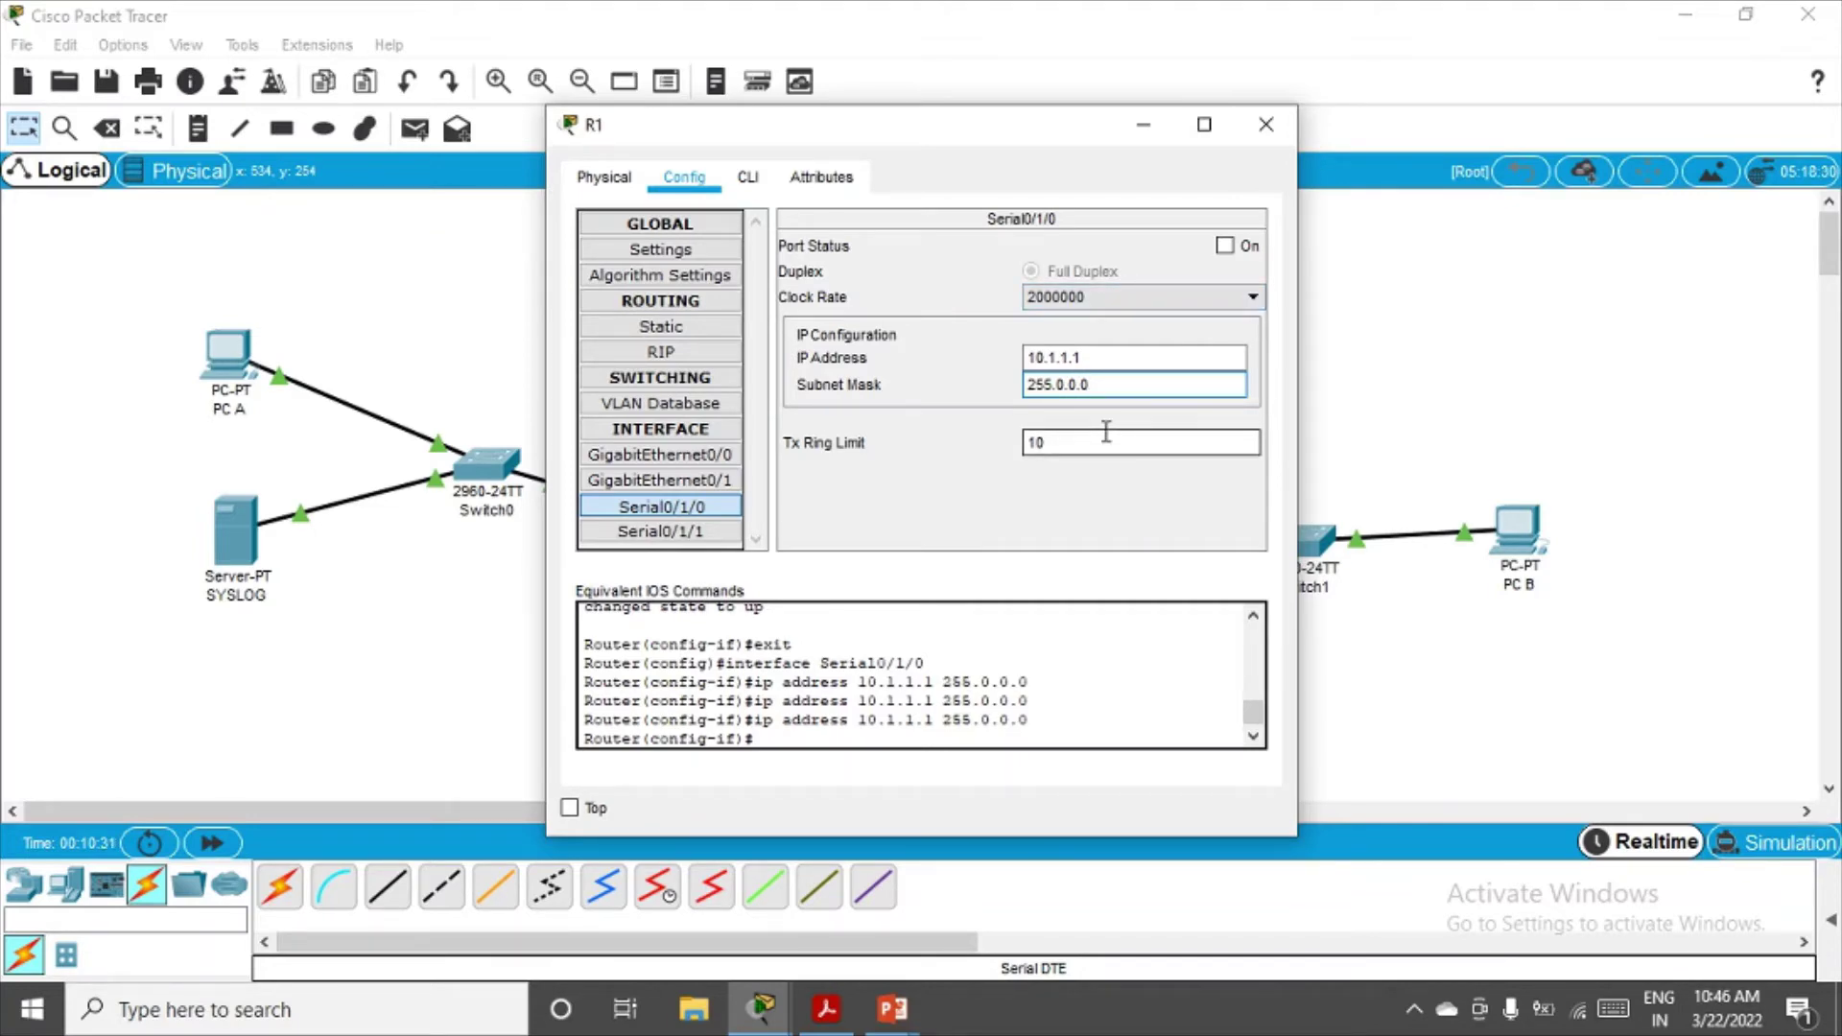
Find R1 S0/0/0's mask 255.255.255.252 in the manual's Addressing Table, then minimize Acrobat
click(825, 1008)
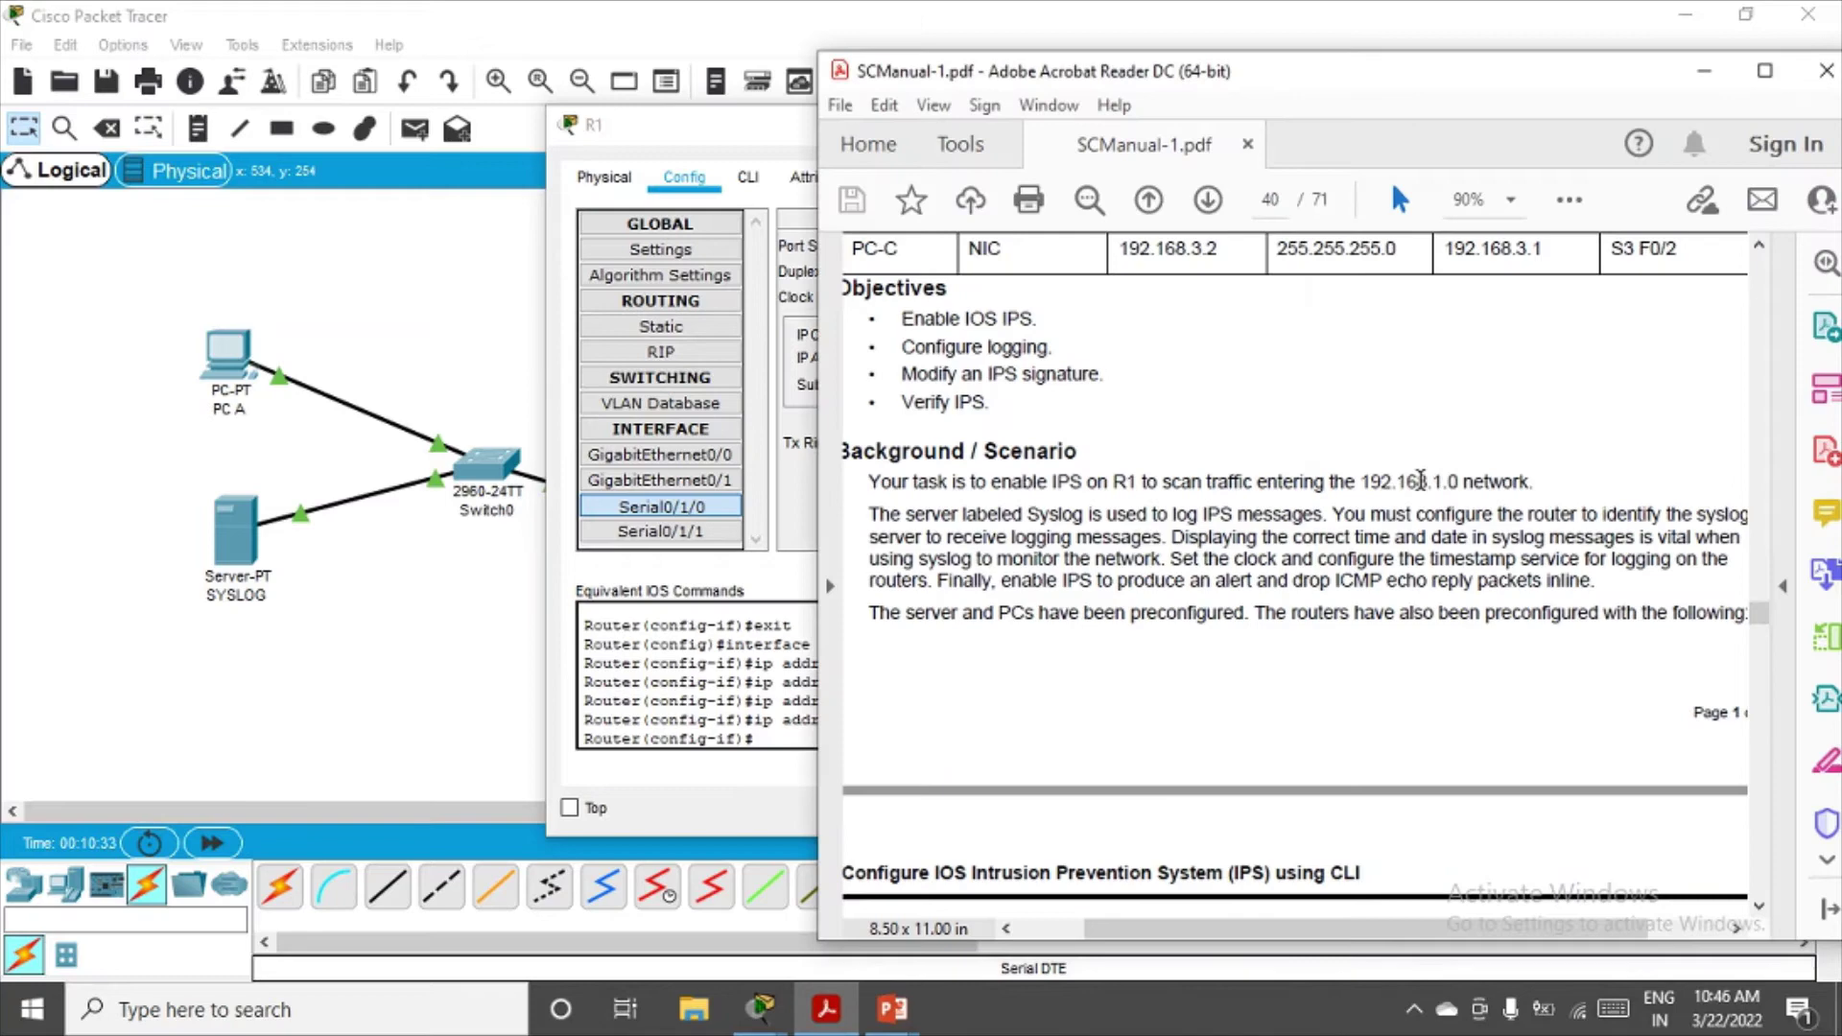
scroll(1413, 484, up, 3)
scroll(1413, 485, up, 3)
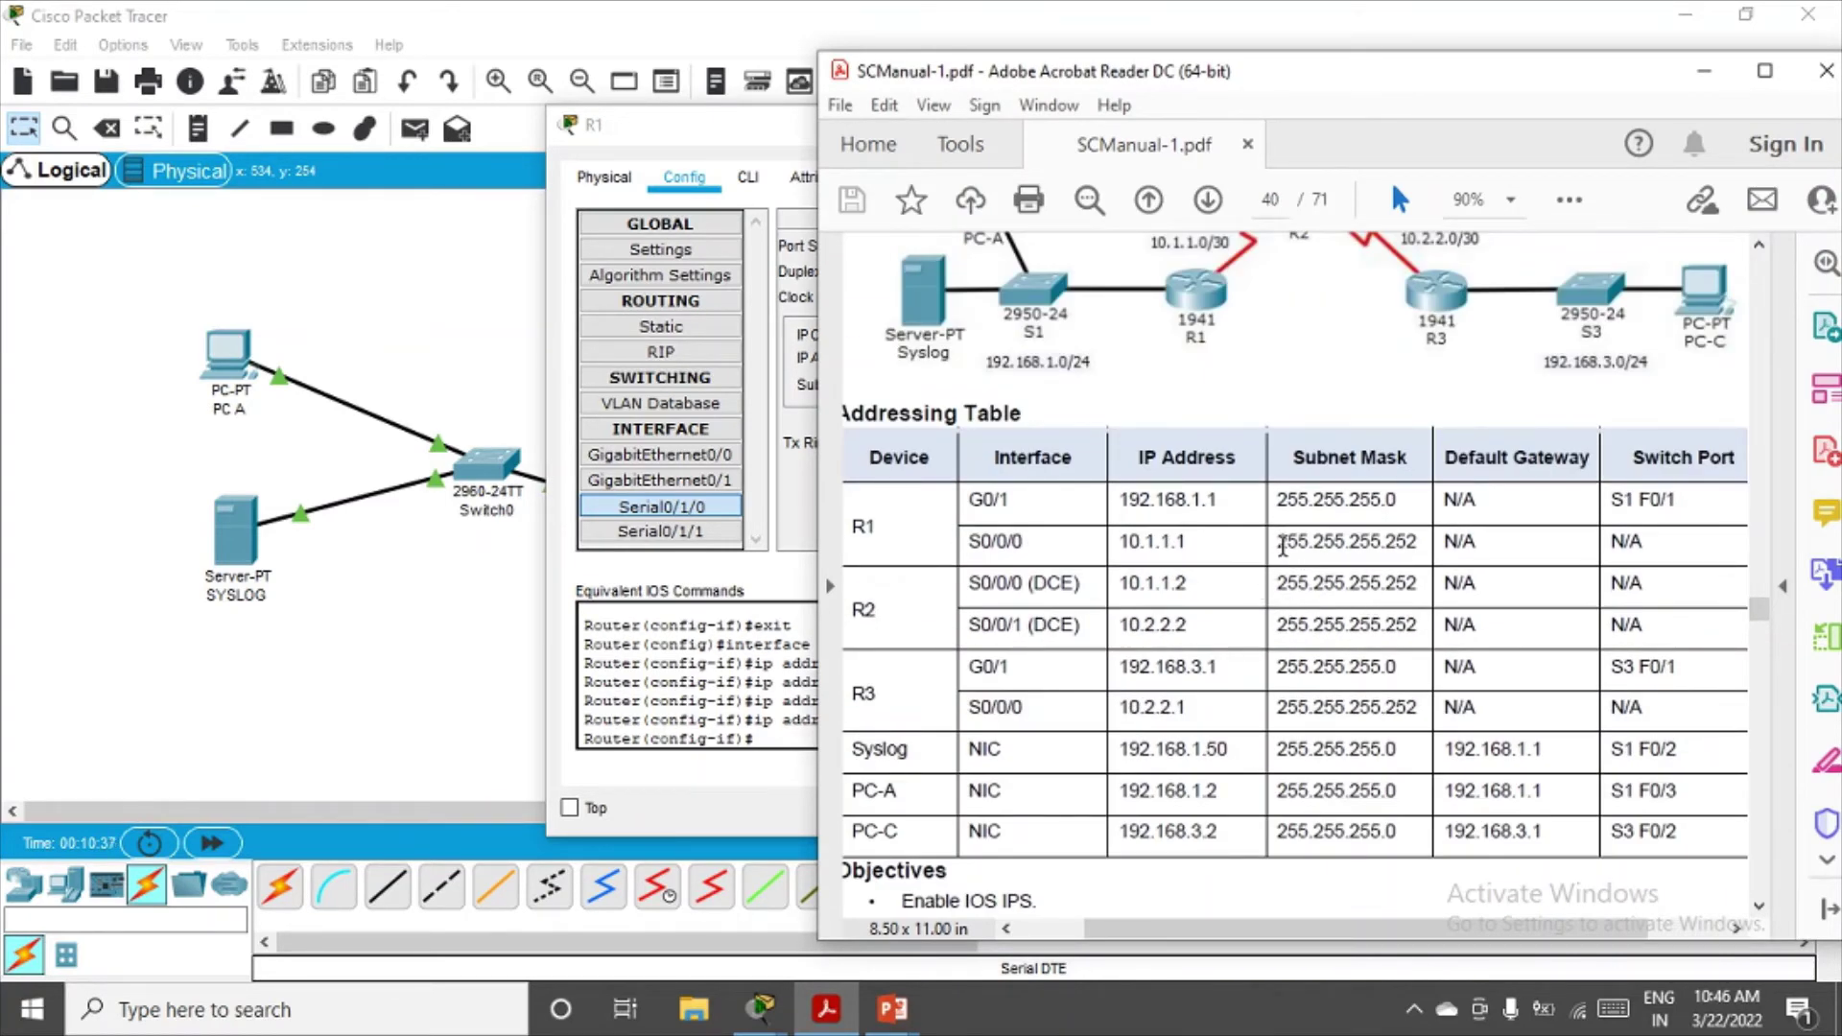
drag(1283, 546, 1443, 546)
drag(1277, 543, 1418, 542)
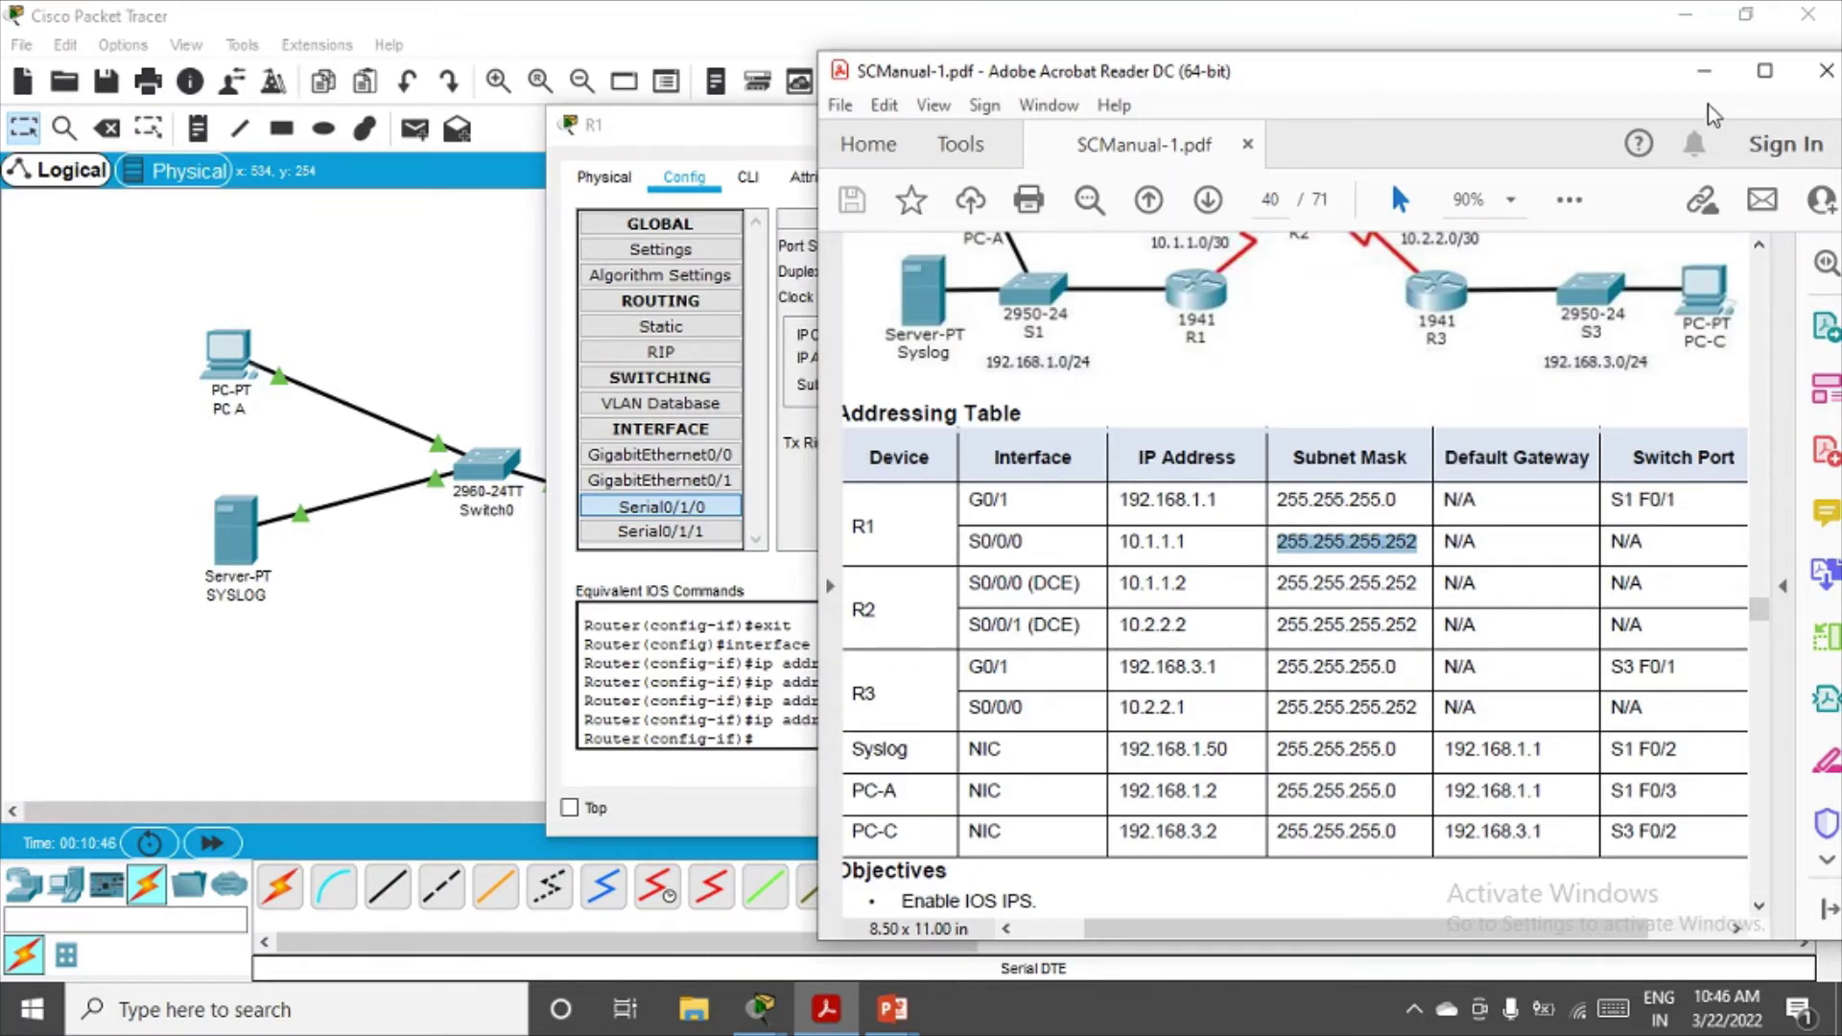
click(1704, 70)
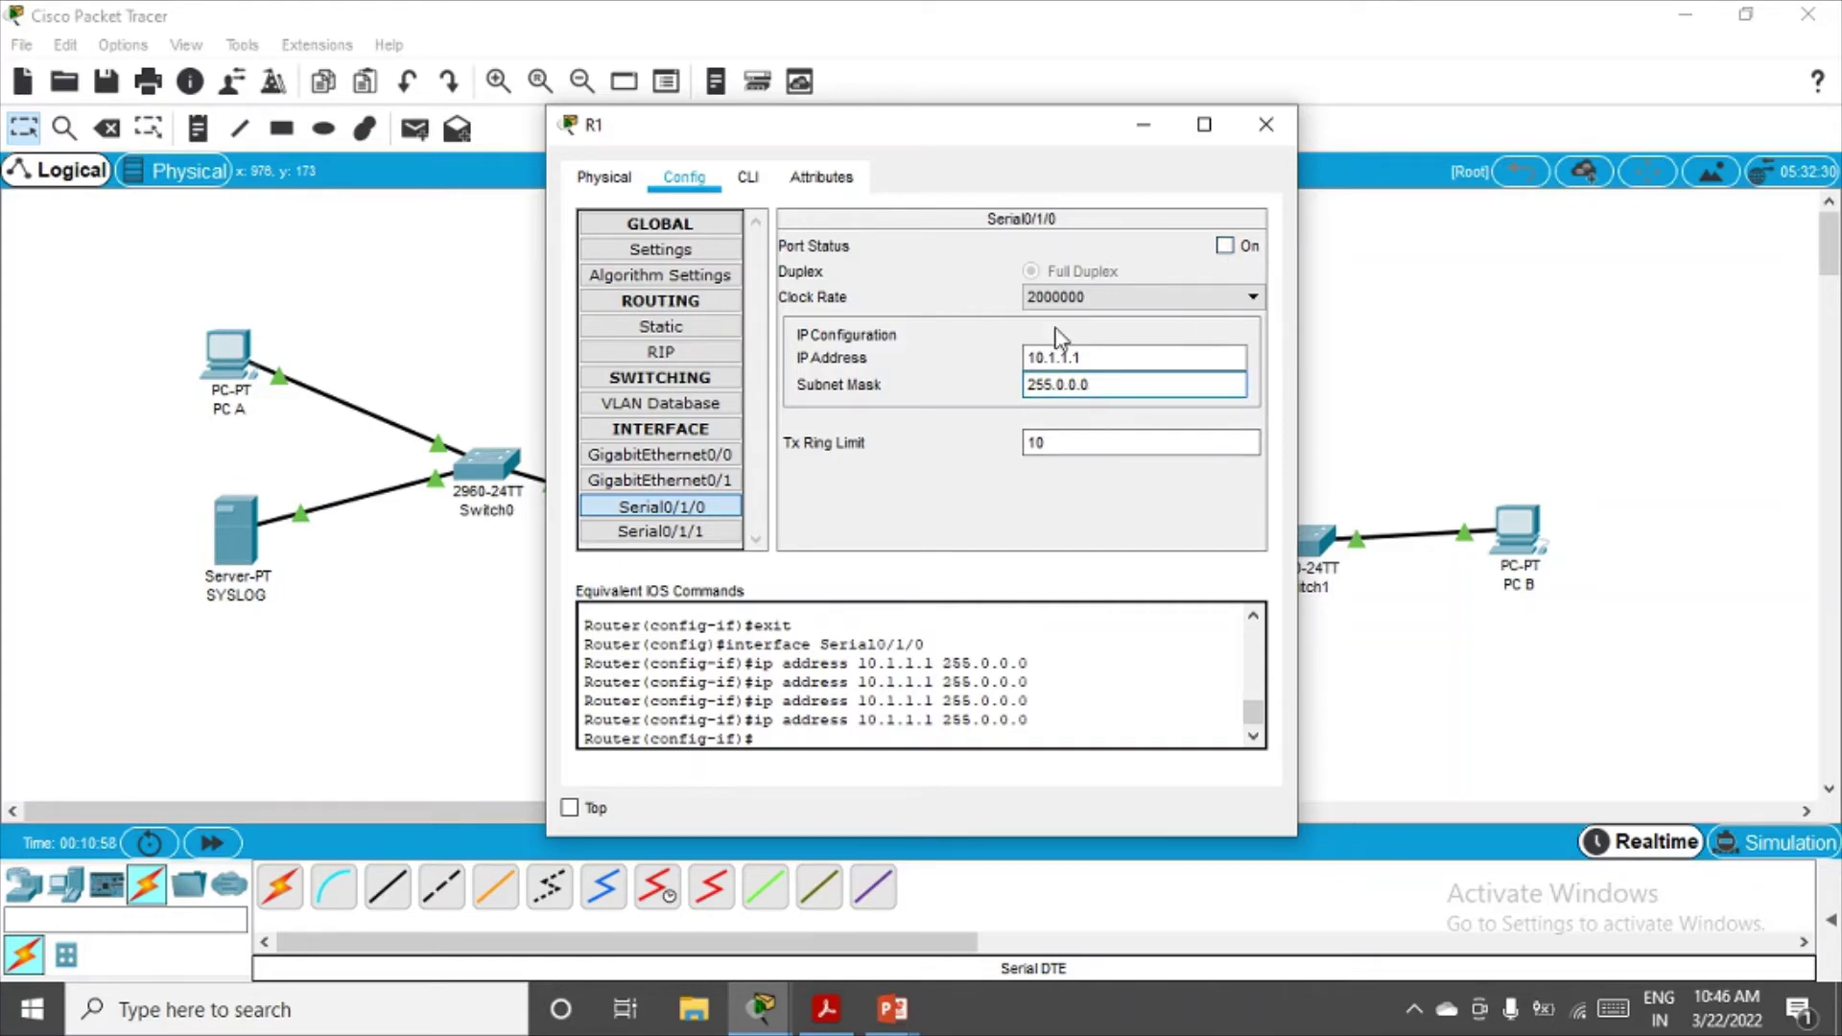
Turn on R1's Serial0/1/0 port and close R1's window
drag(1067, 125, 1197, 142)
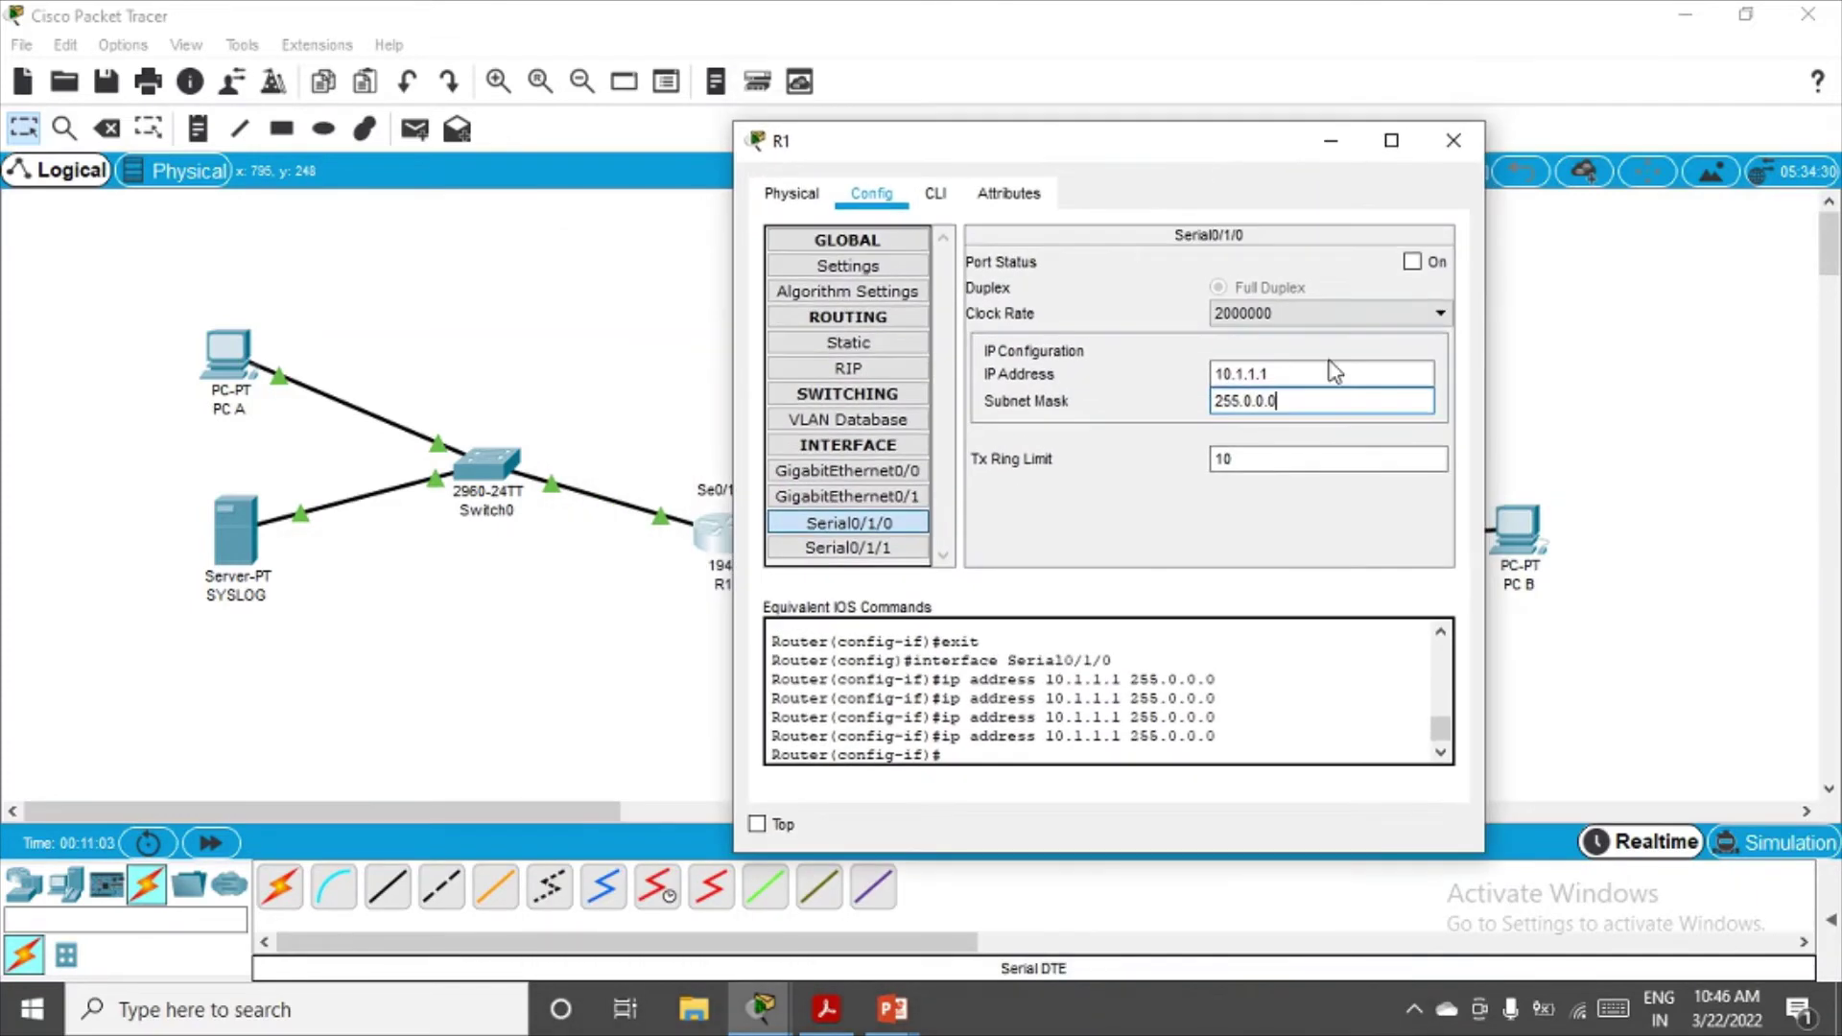
click(1412, 263)
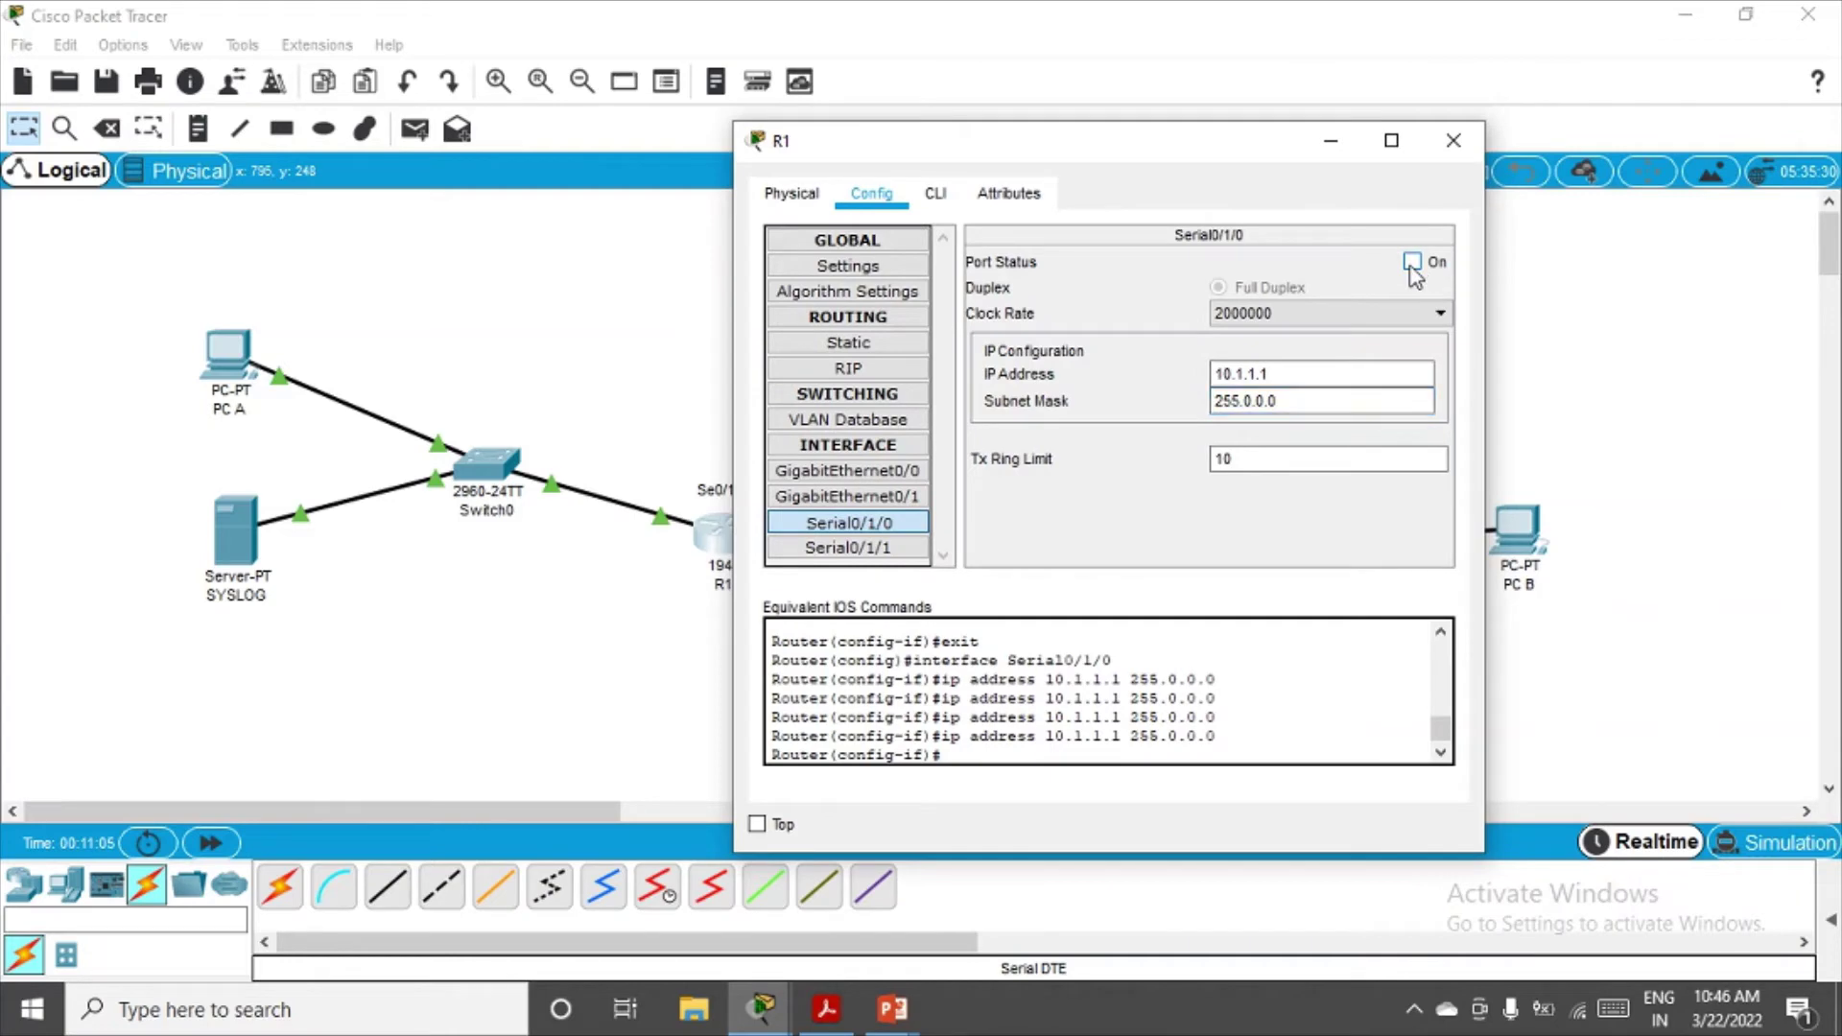
click(1453, 144)
Give R2's Serial0/1/0 address 10.1.1.2 with mask 255.0.0.0 and switch the port on
click(884, 360)
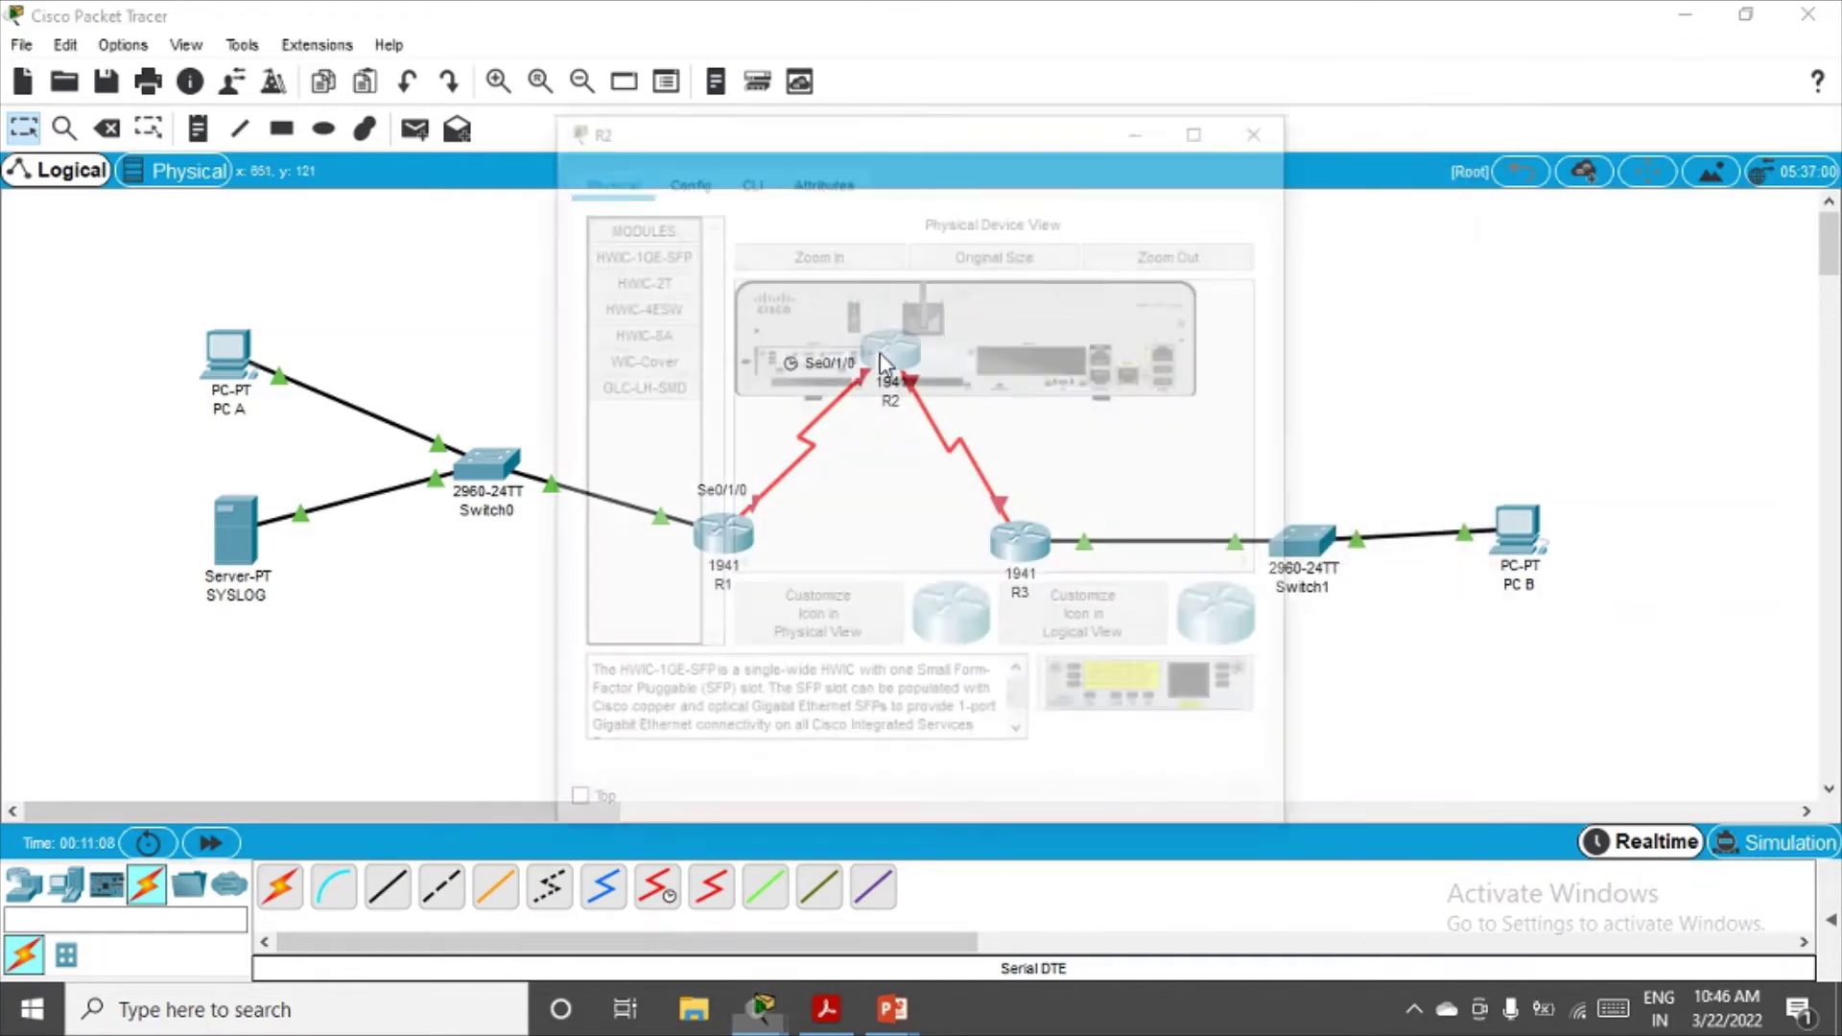
click(684, 176)
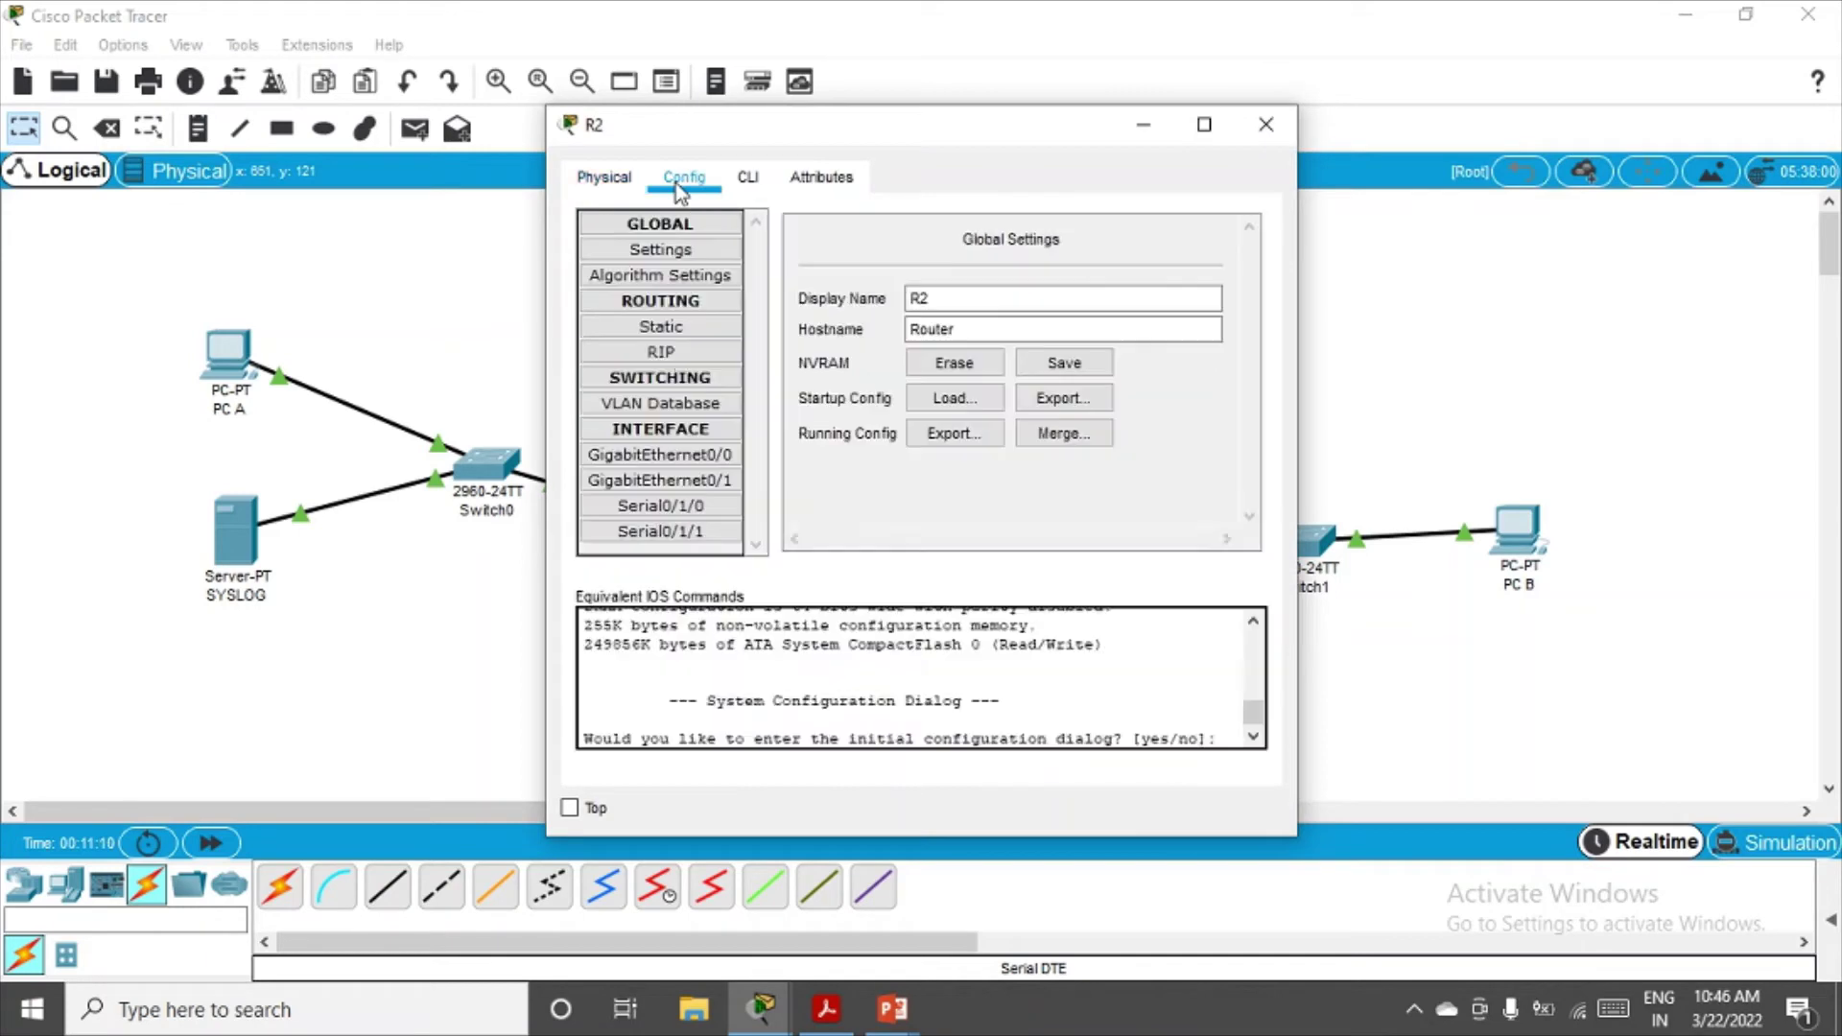
click(672, 506)
click(1059, 359)
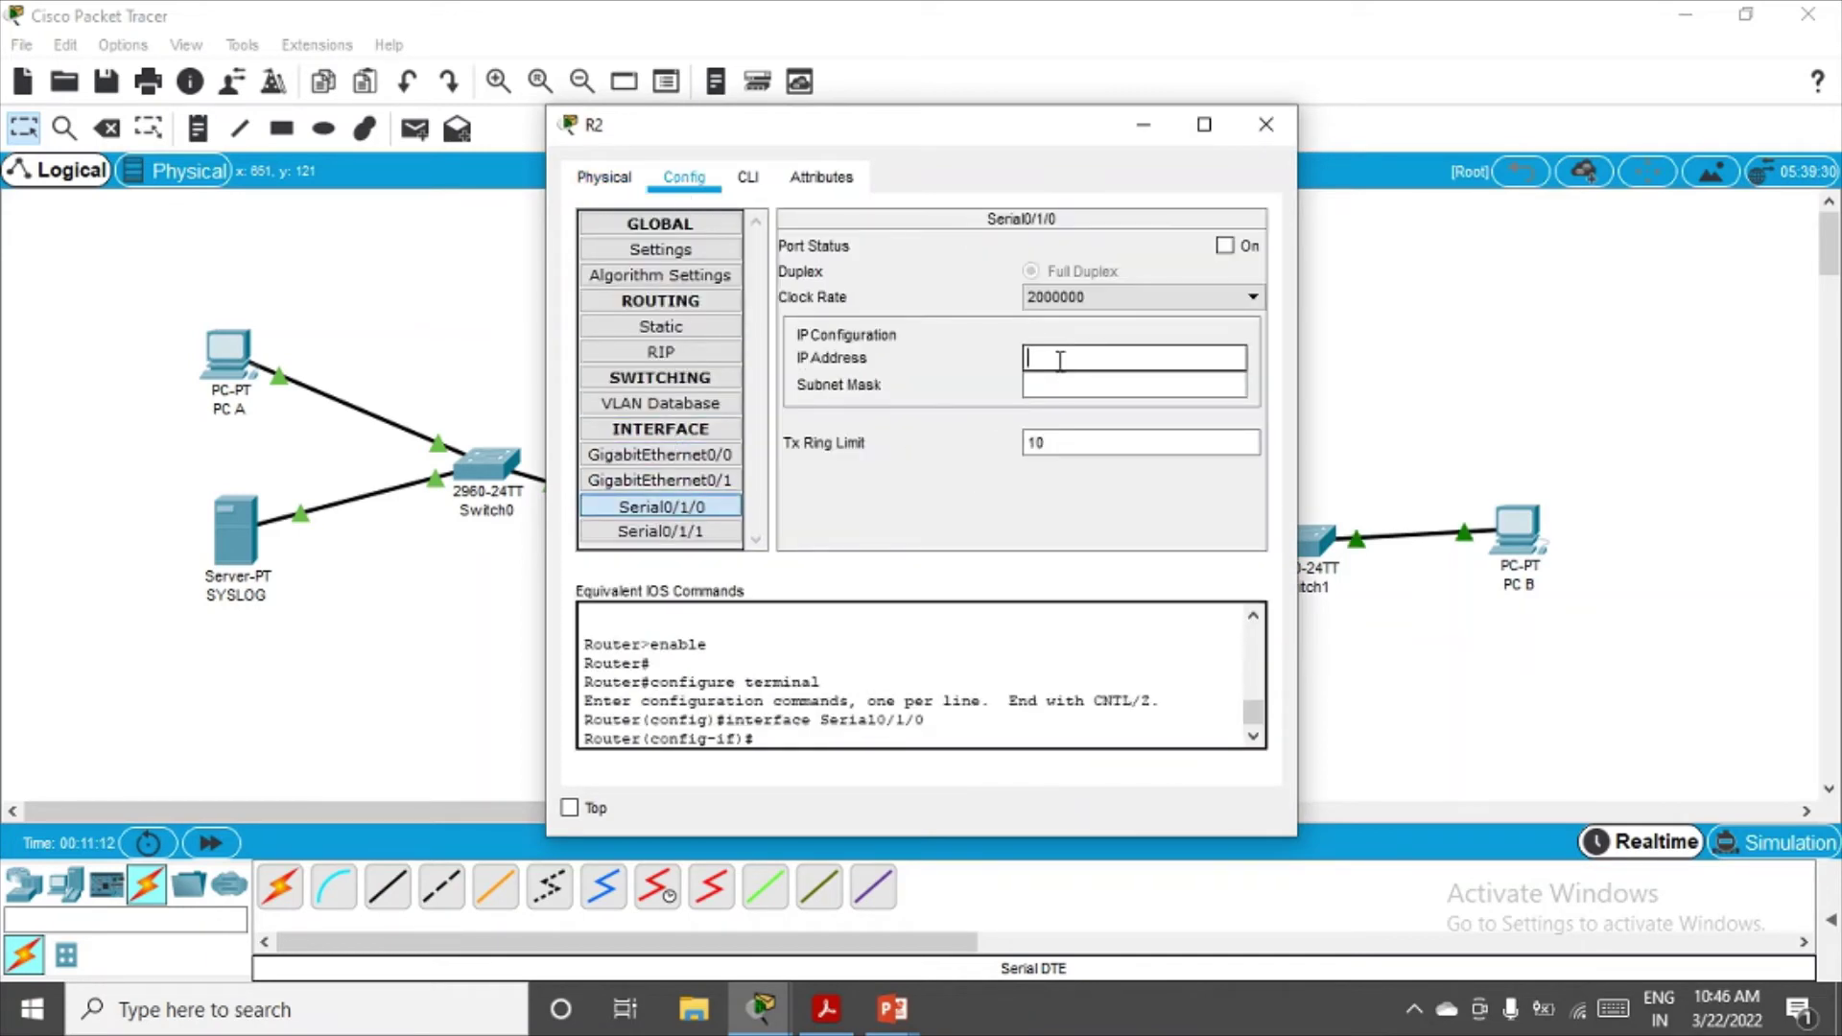
text(10.1.1.2)
click(1083, 385)
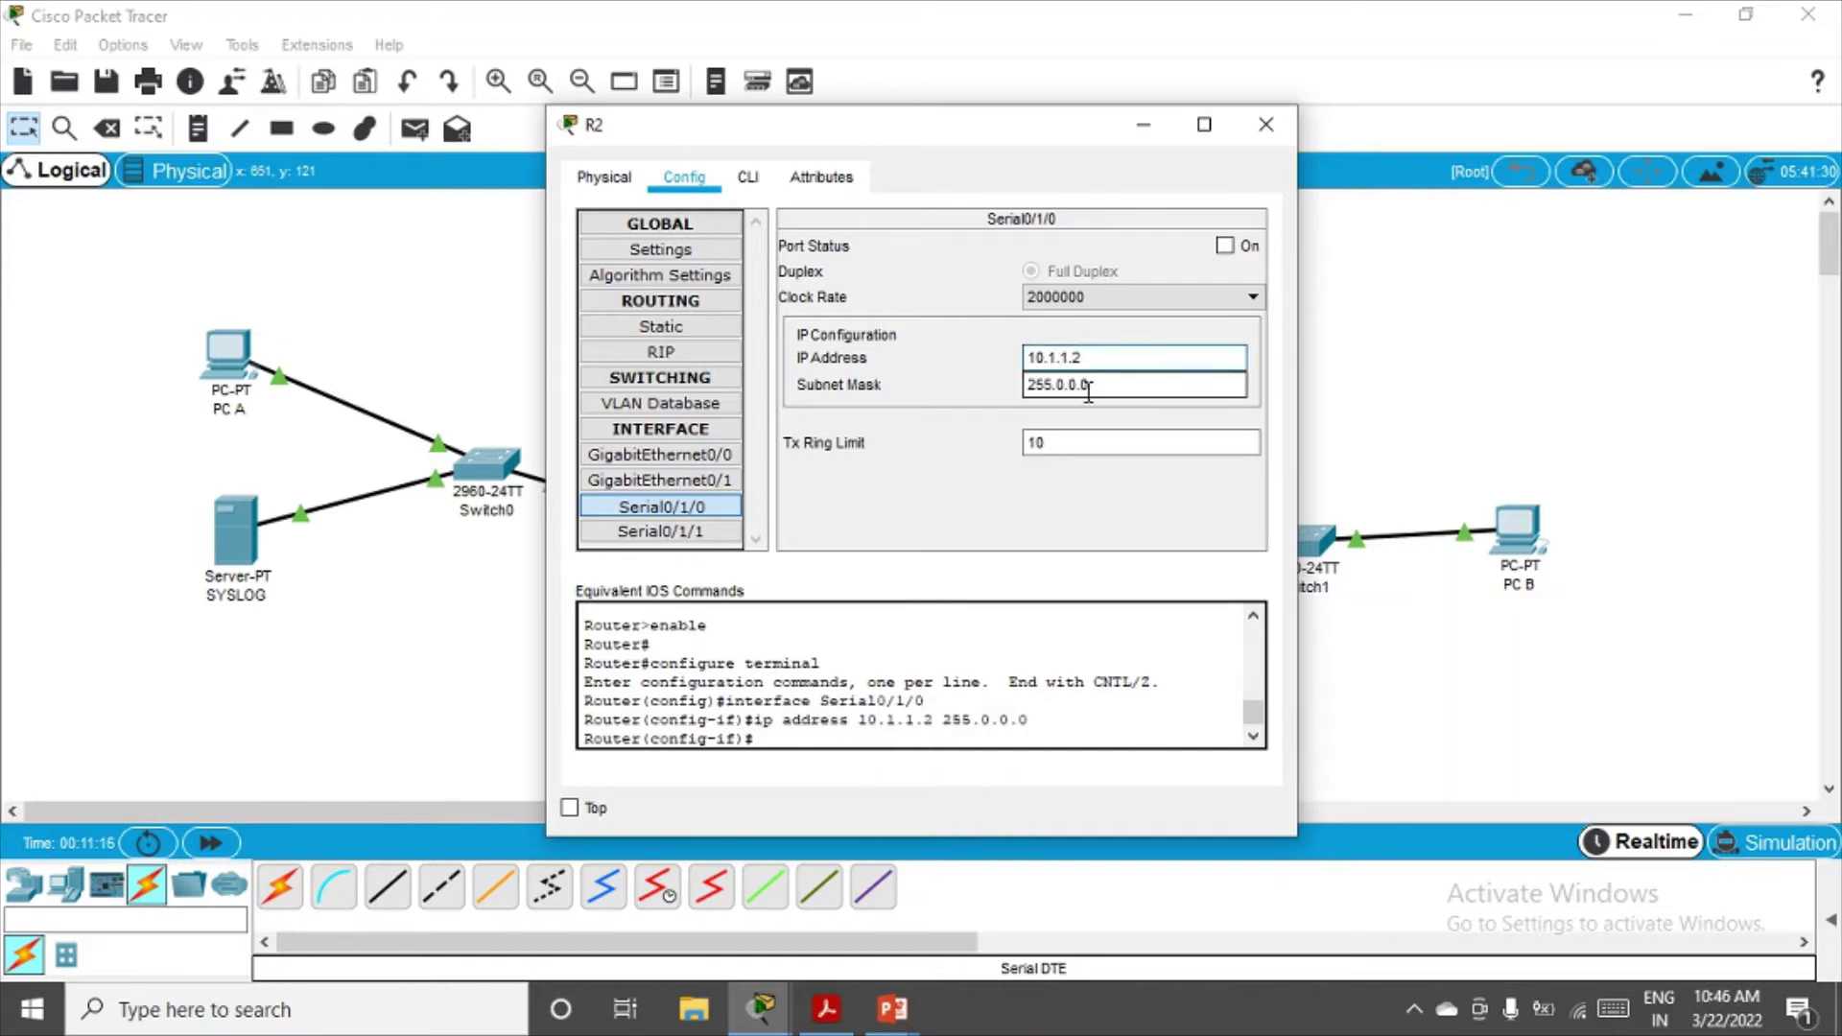
click(1225, 246)
click(1290, 117)
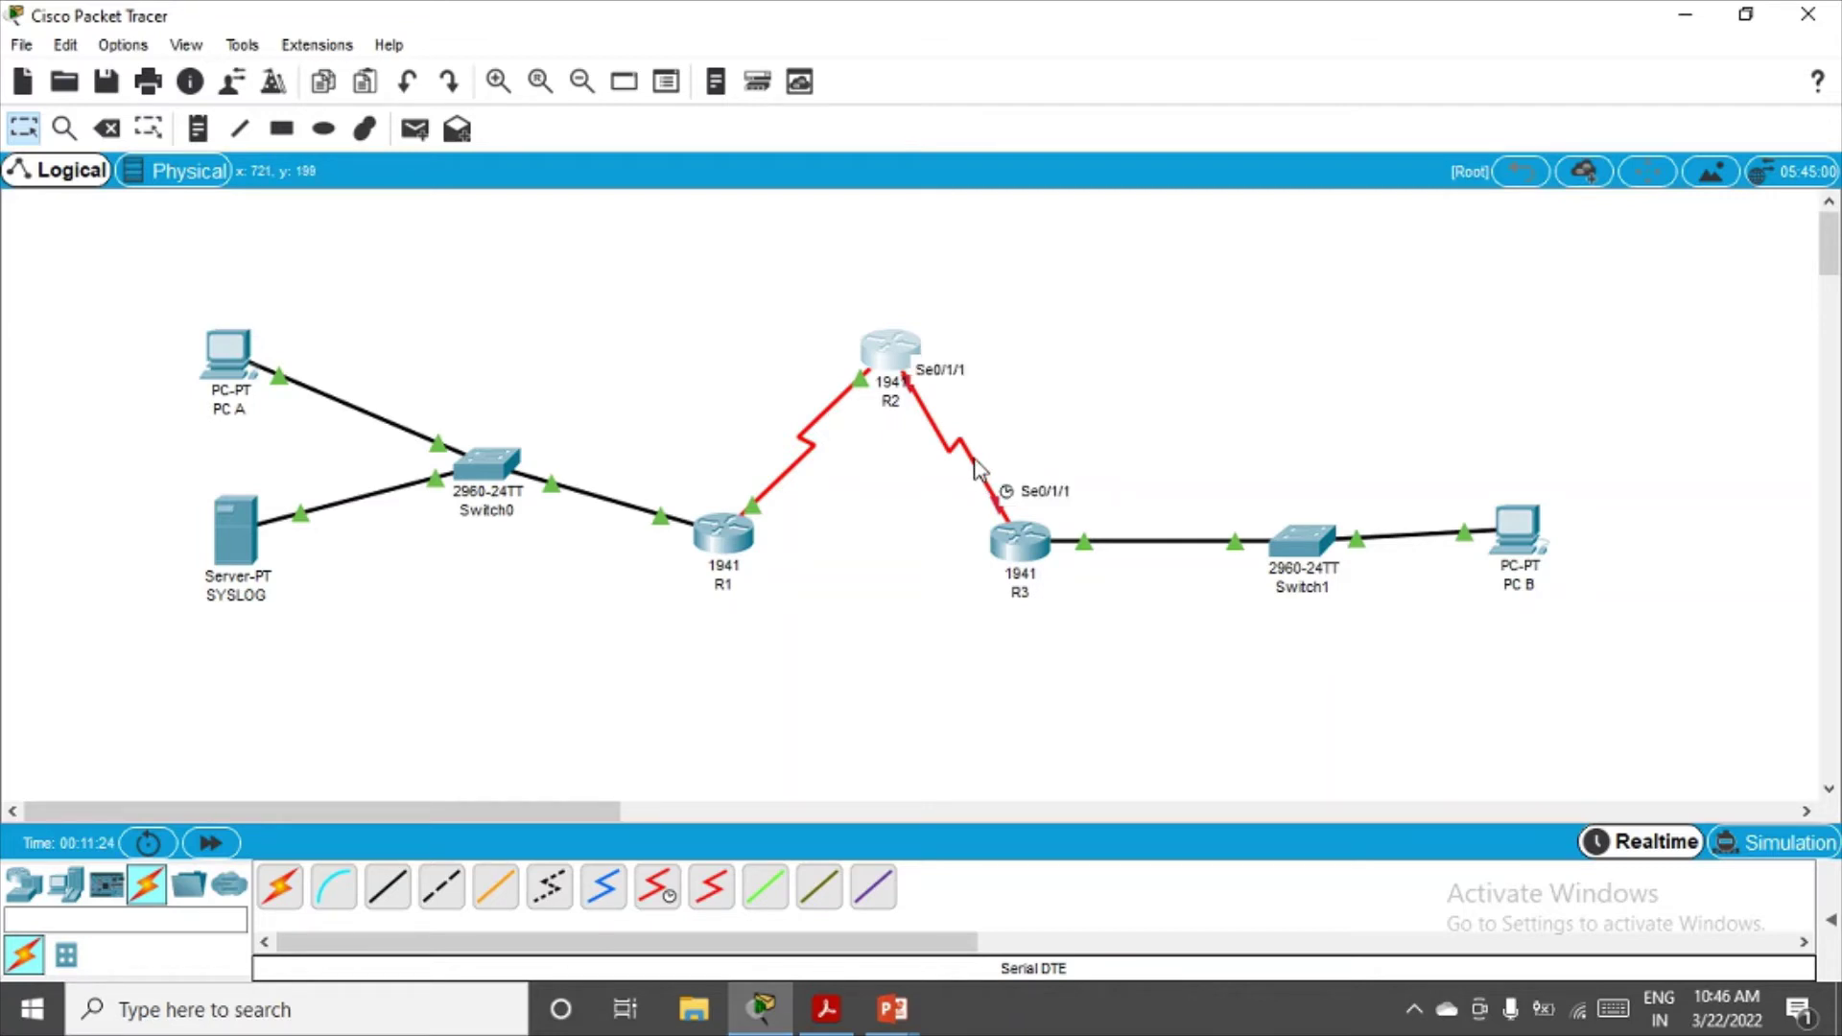
Enter 10.2.2.1 on R2's Serial0/1/1, which triggers an overlap error with Serial0/1/0
click(893, 351)
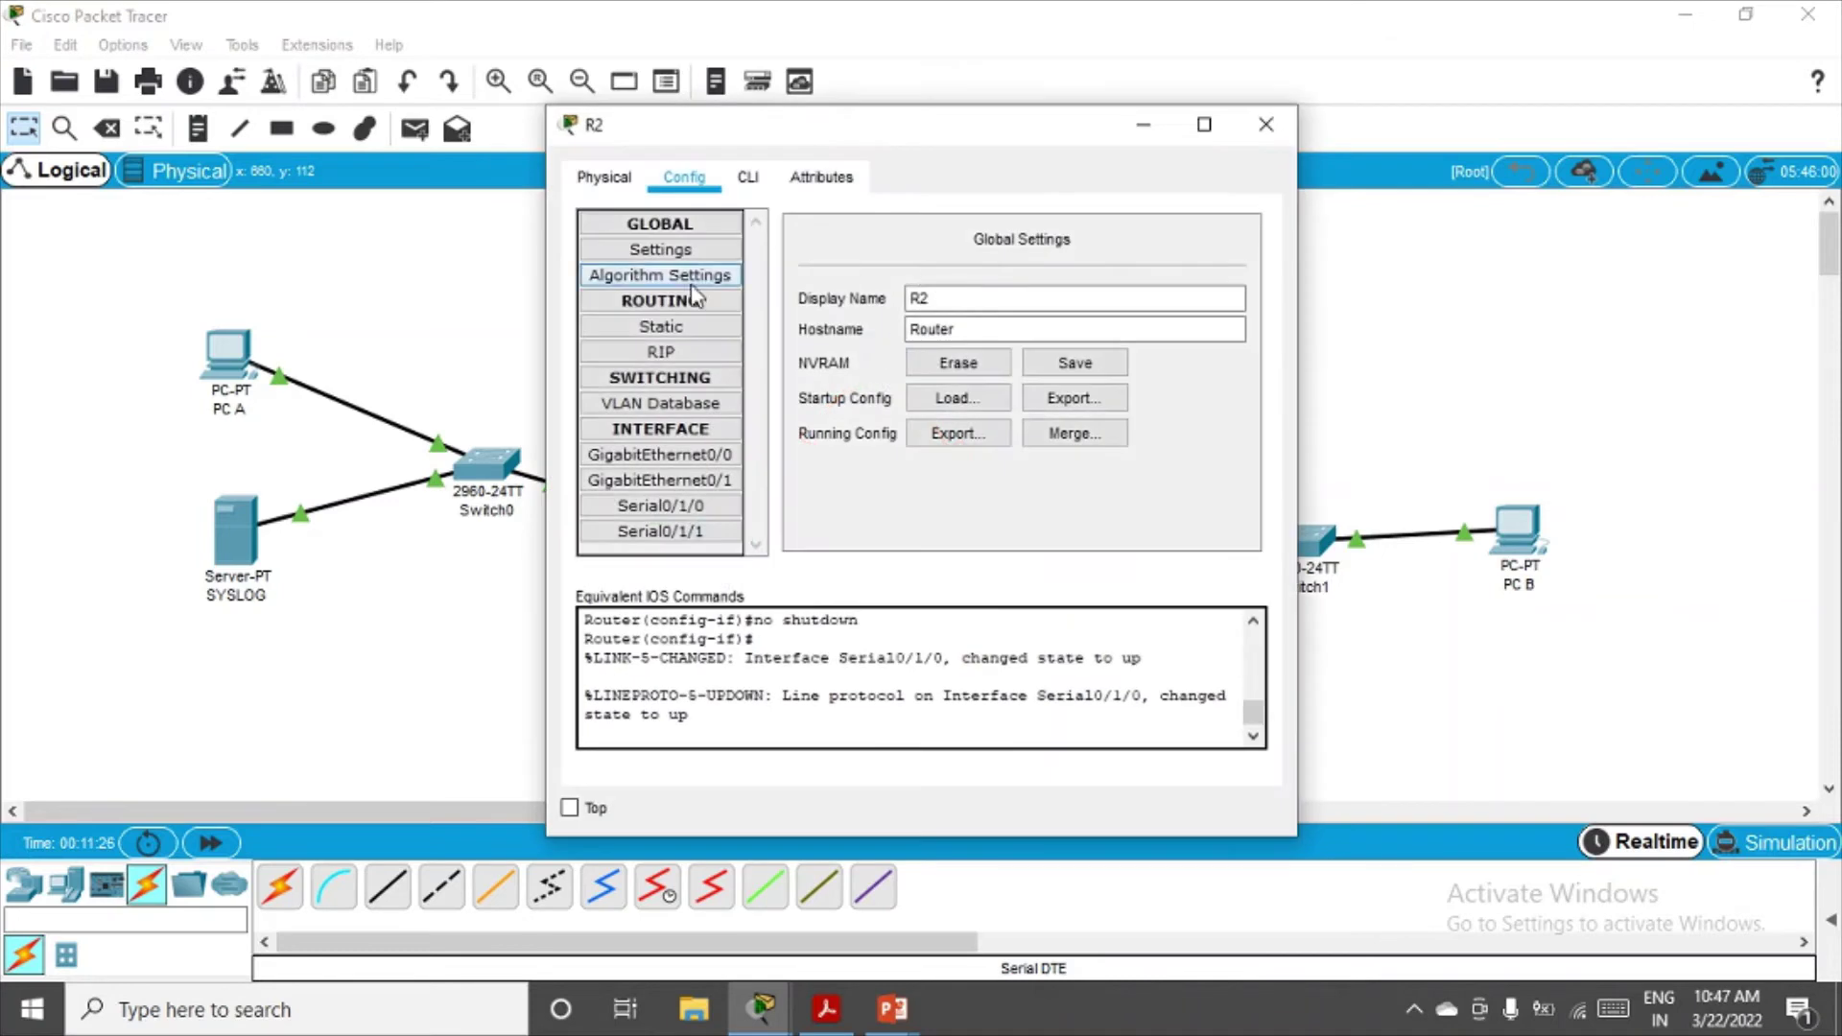
click(660, 531)
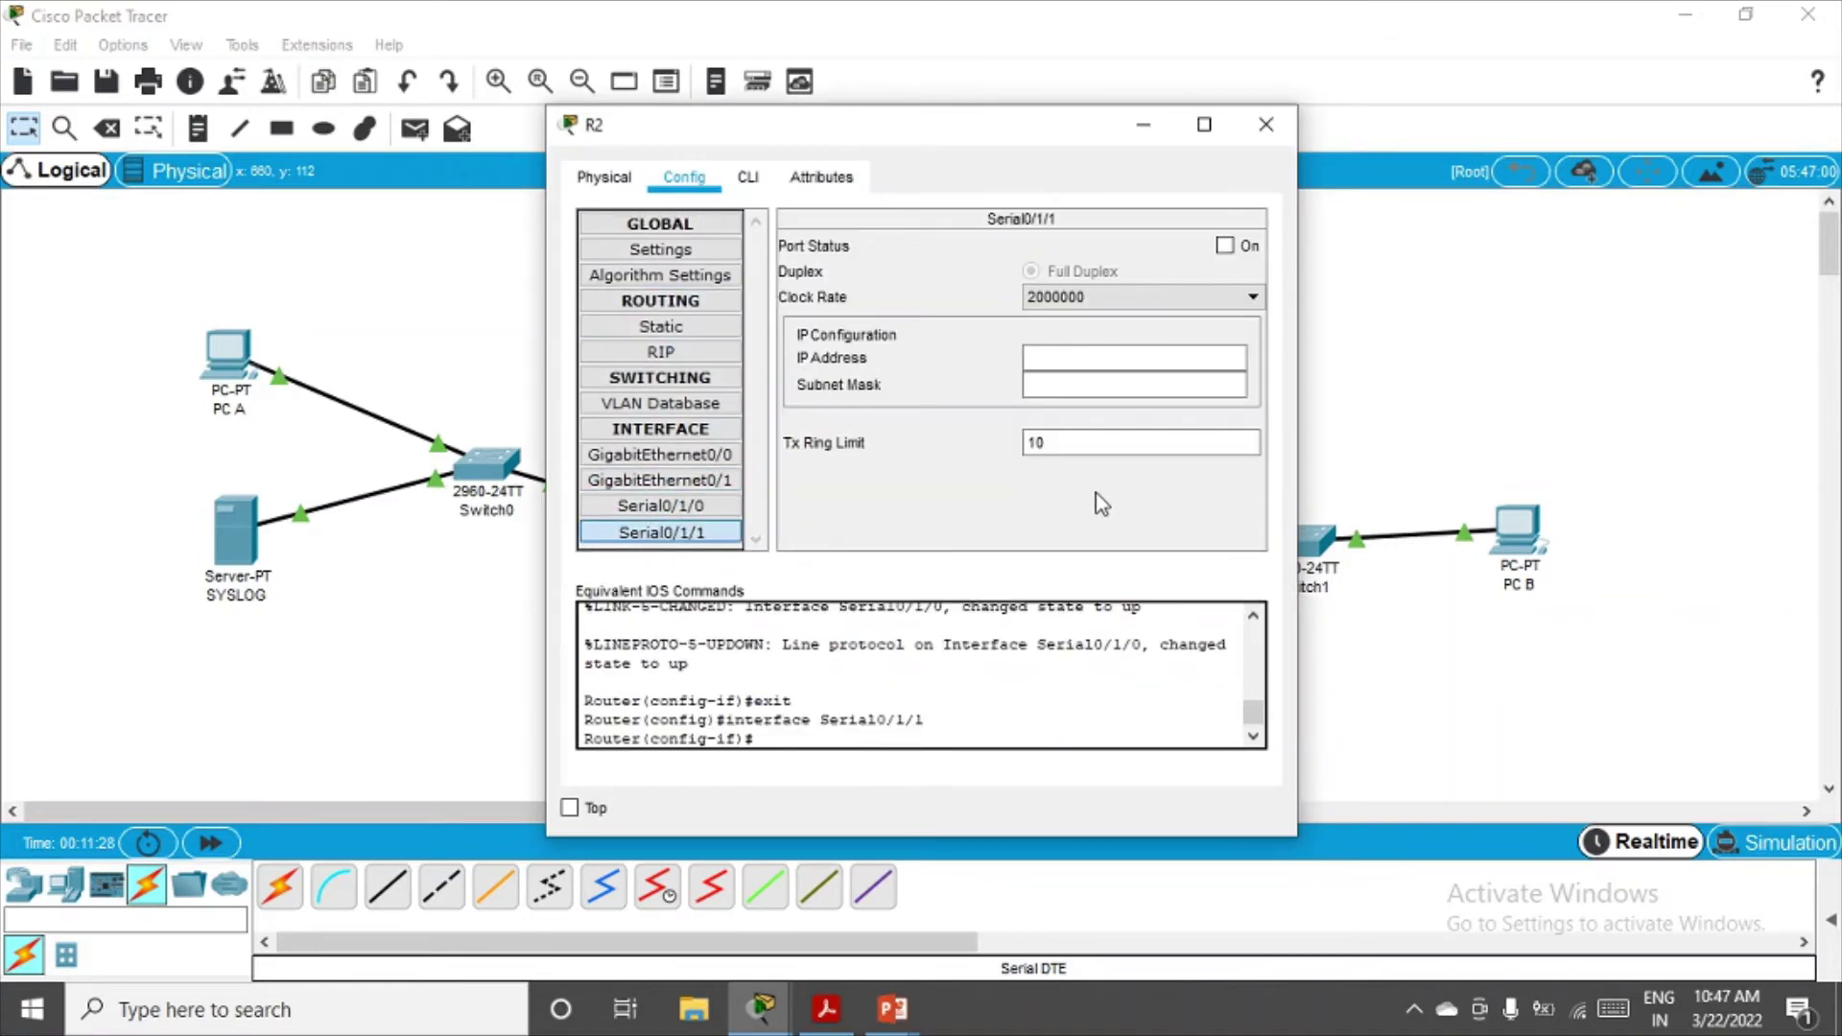
click(1094, 359)
text(1)
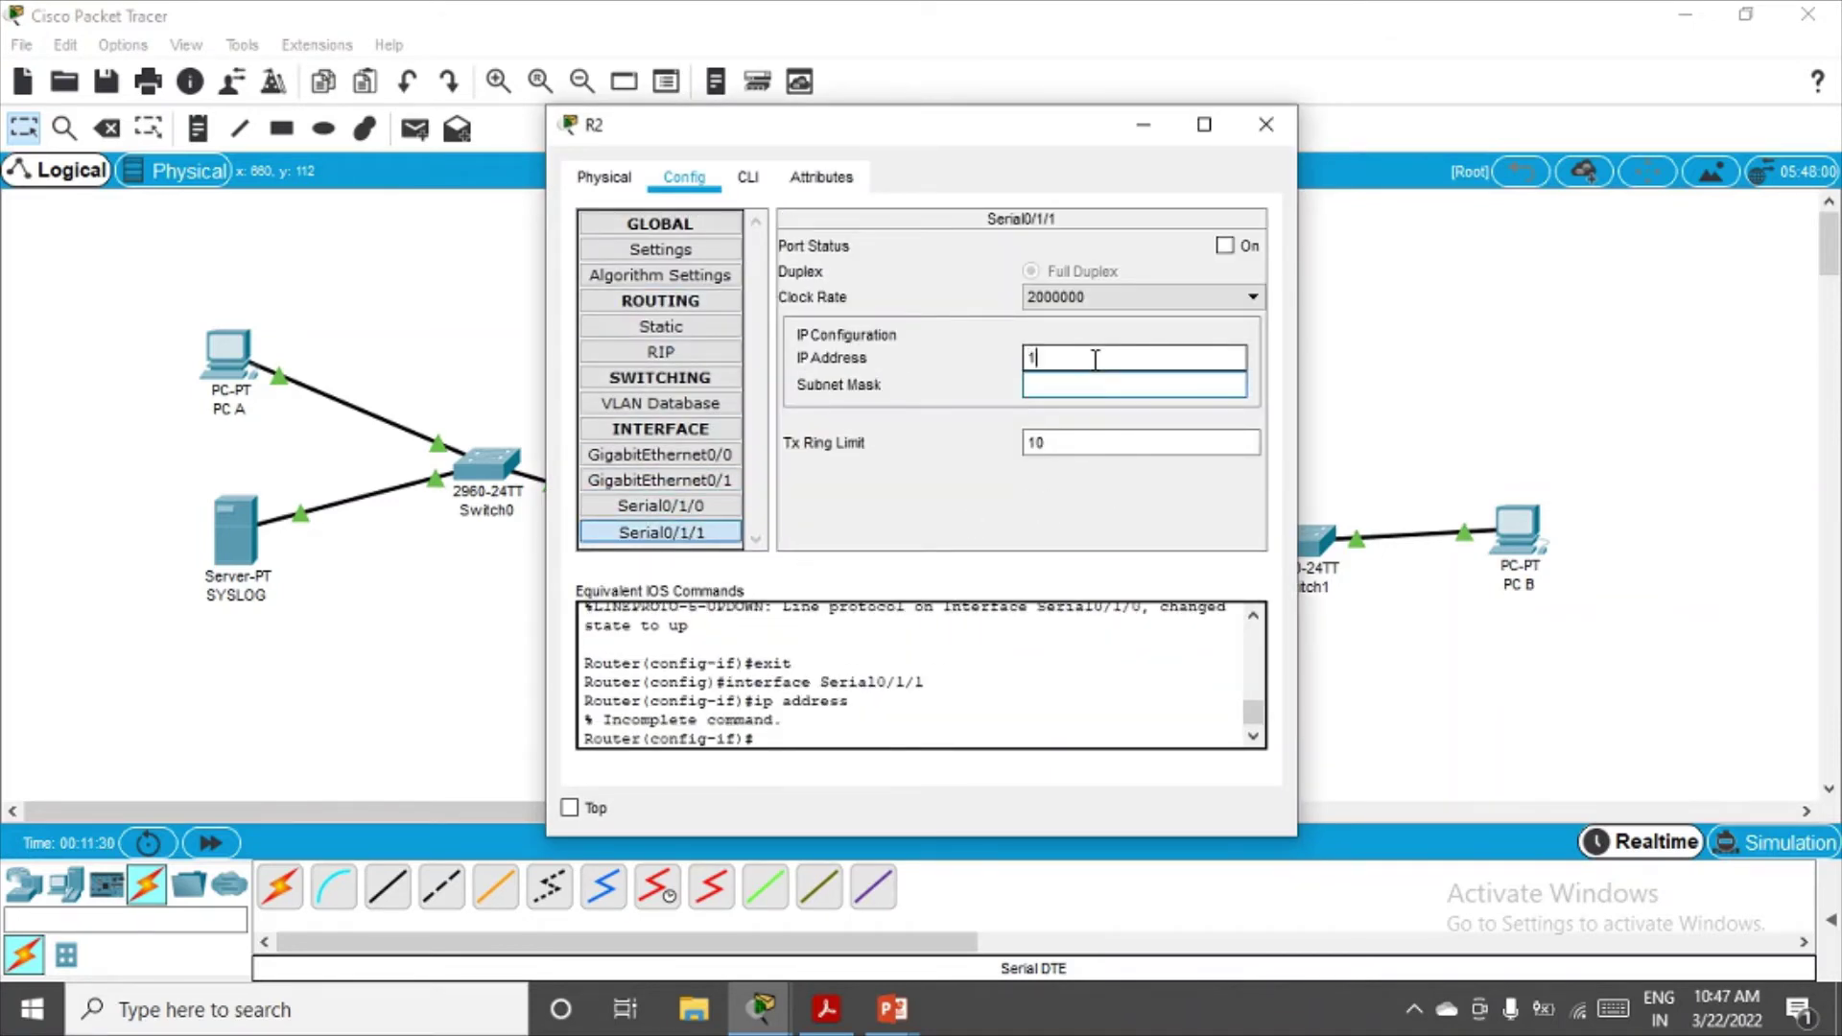
text(0.2.2.1)
click(1119, 383)
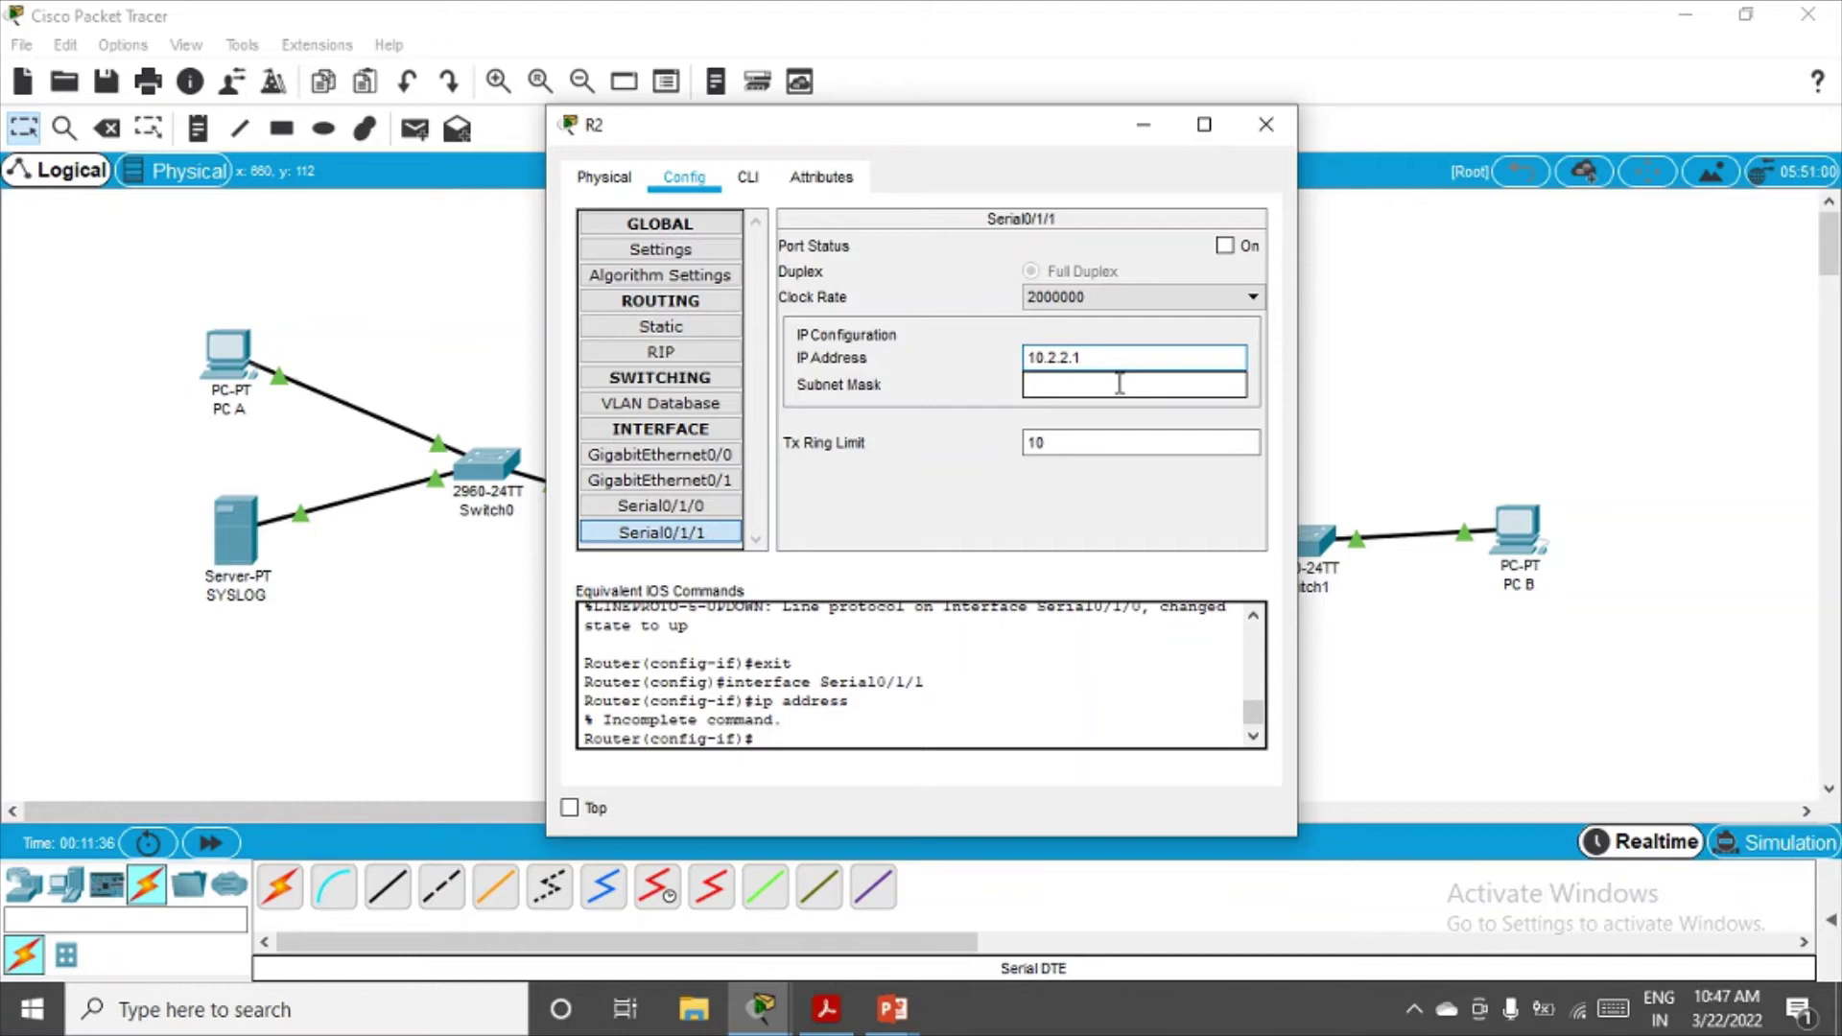
click(1112, 386)
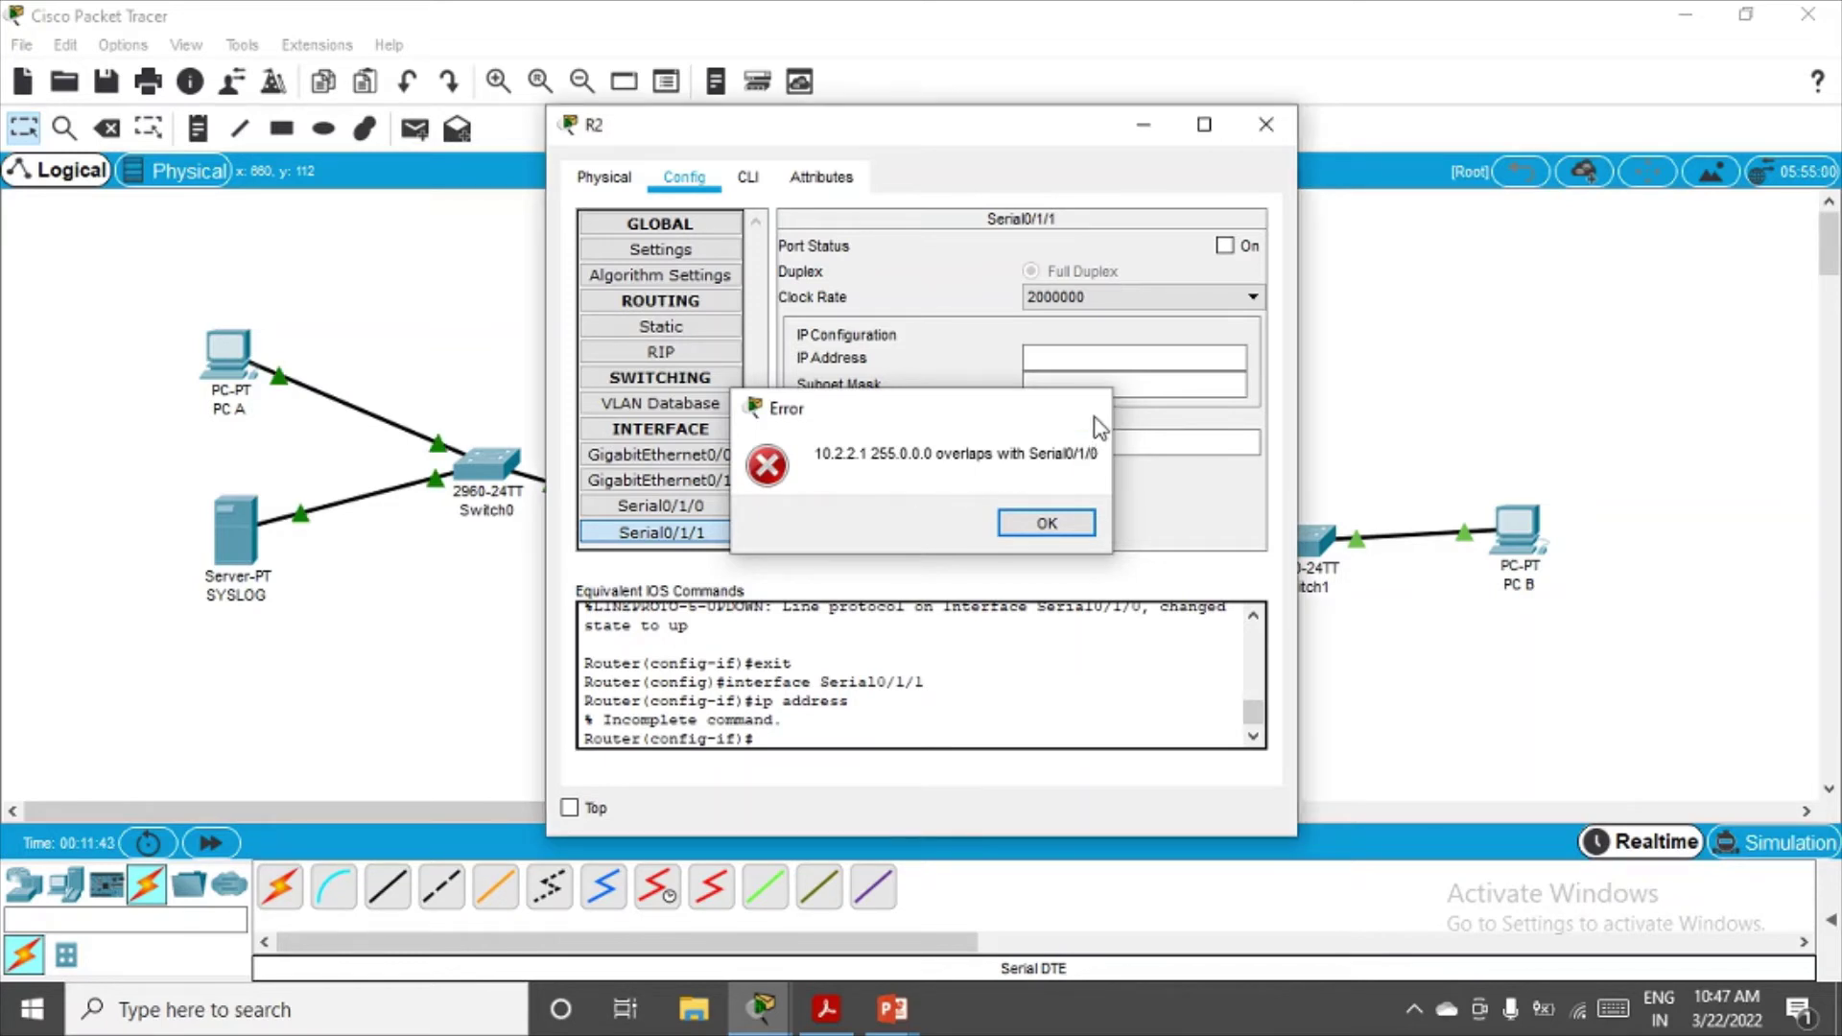
Dismiss the overlap error and change R2's Serial0/1/0 mask to 255.255.255.252
click(1047, 523)
click(661, 506)
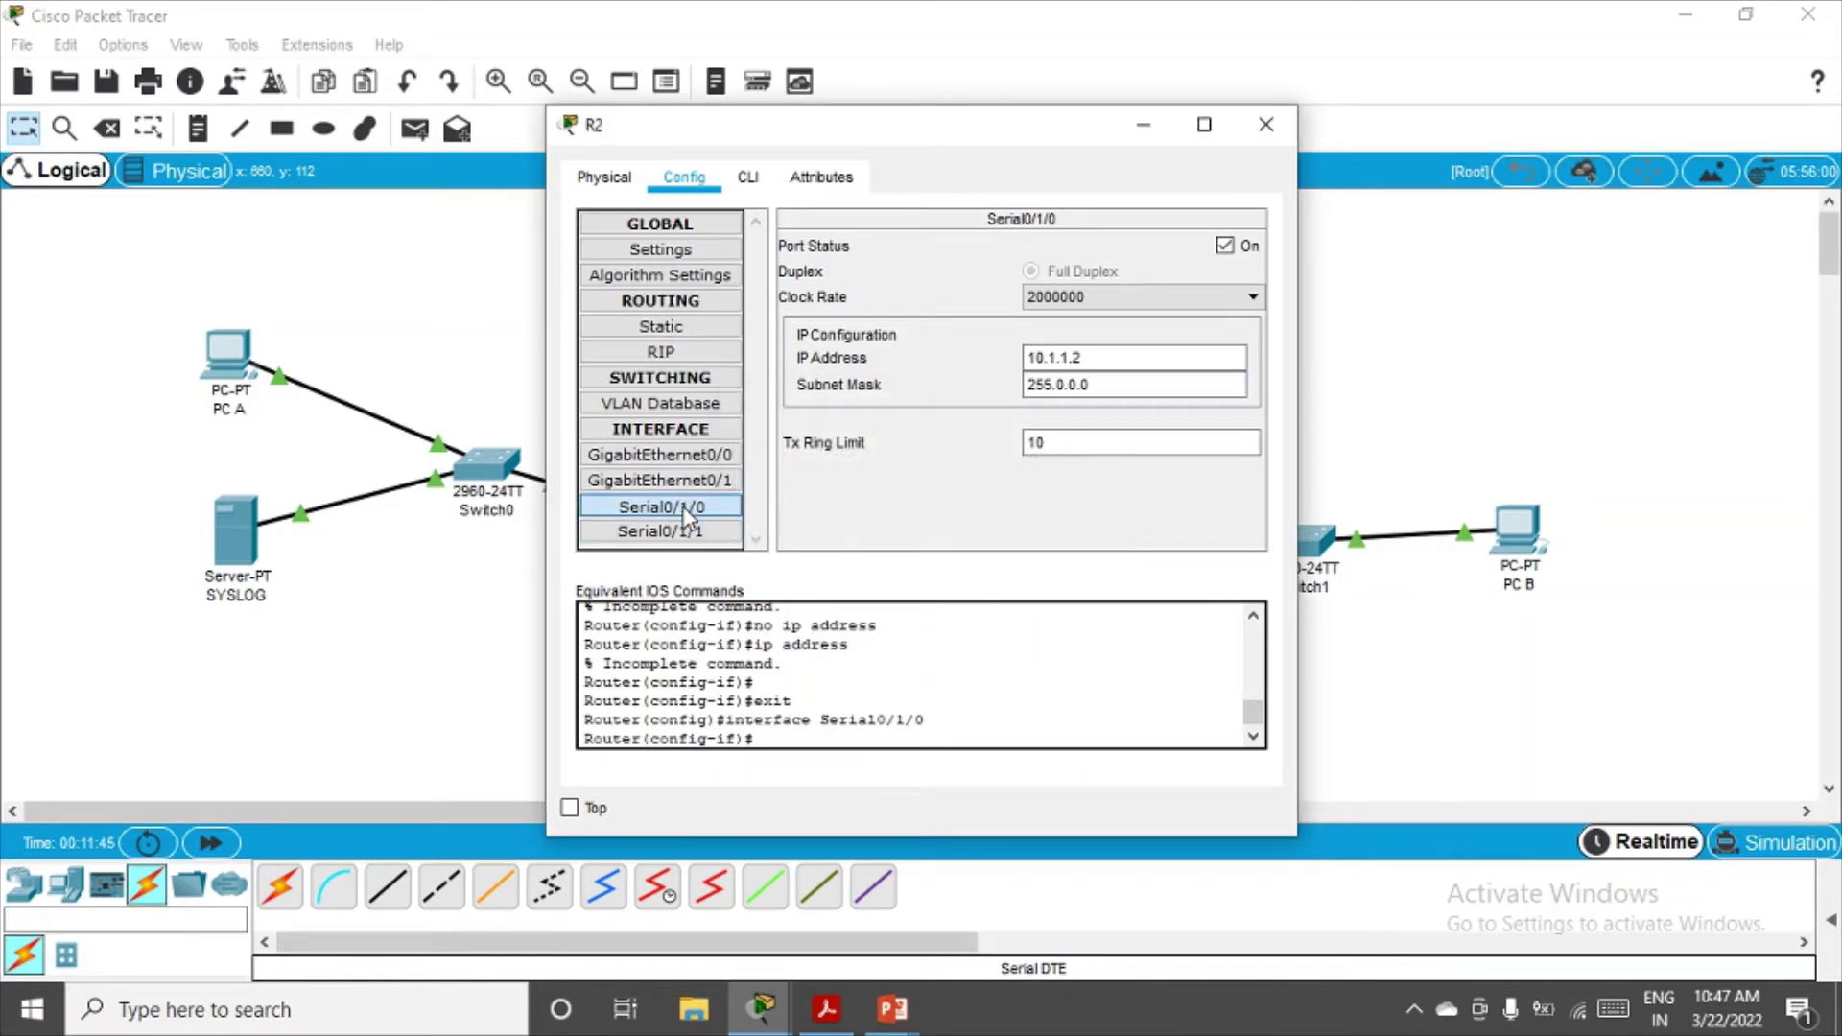
click(1036, 357)
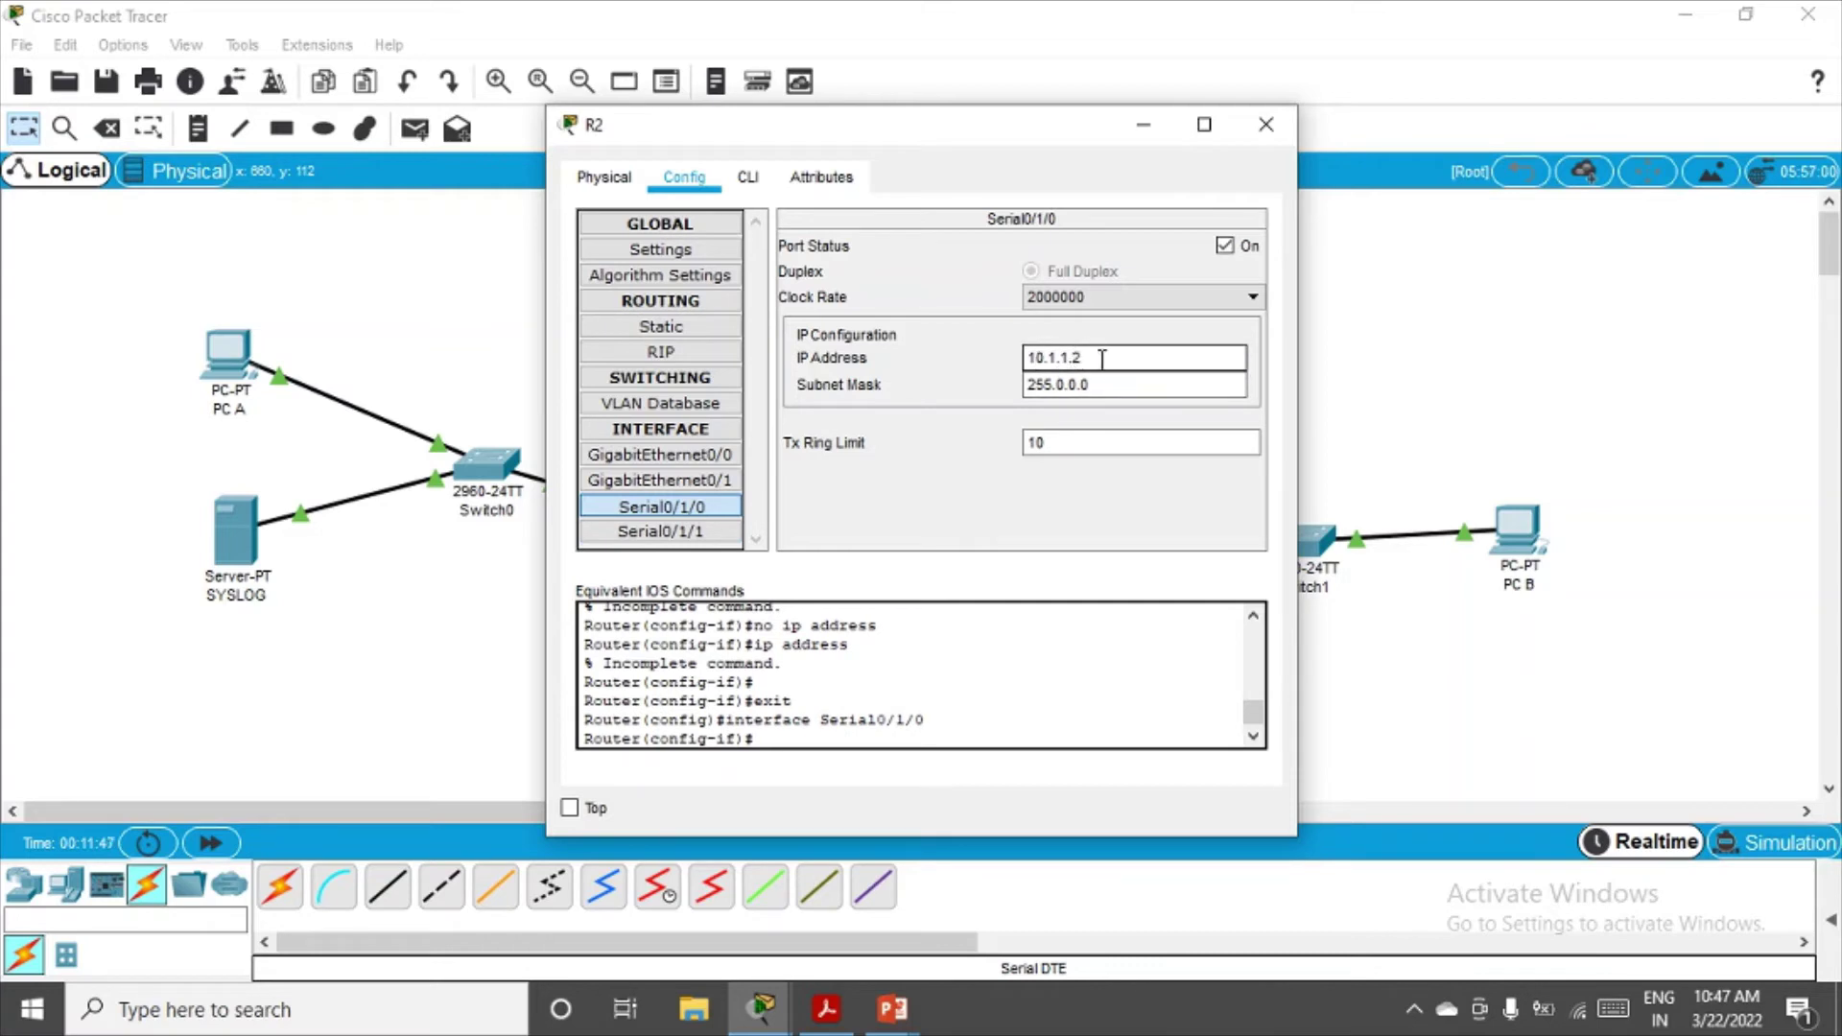
drag(1103, 358, 1018, 359)
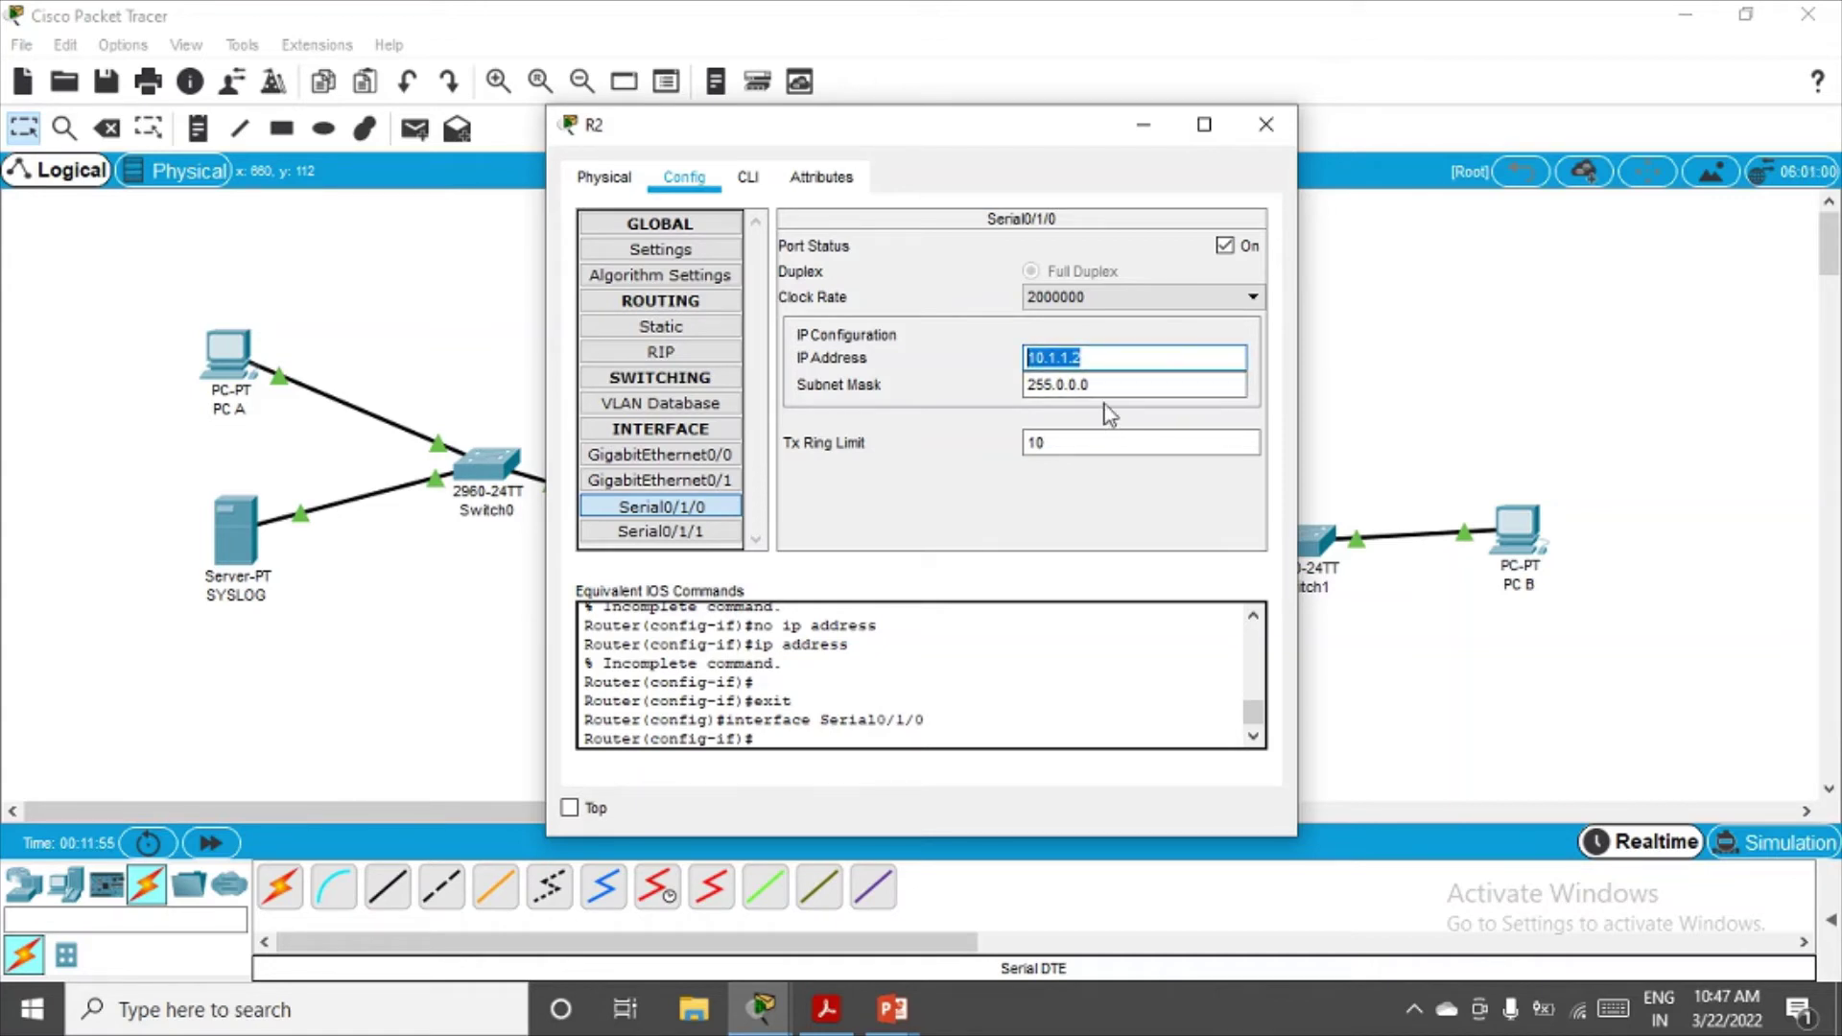
key(Tab)
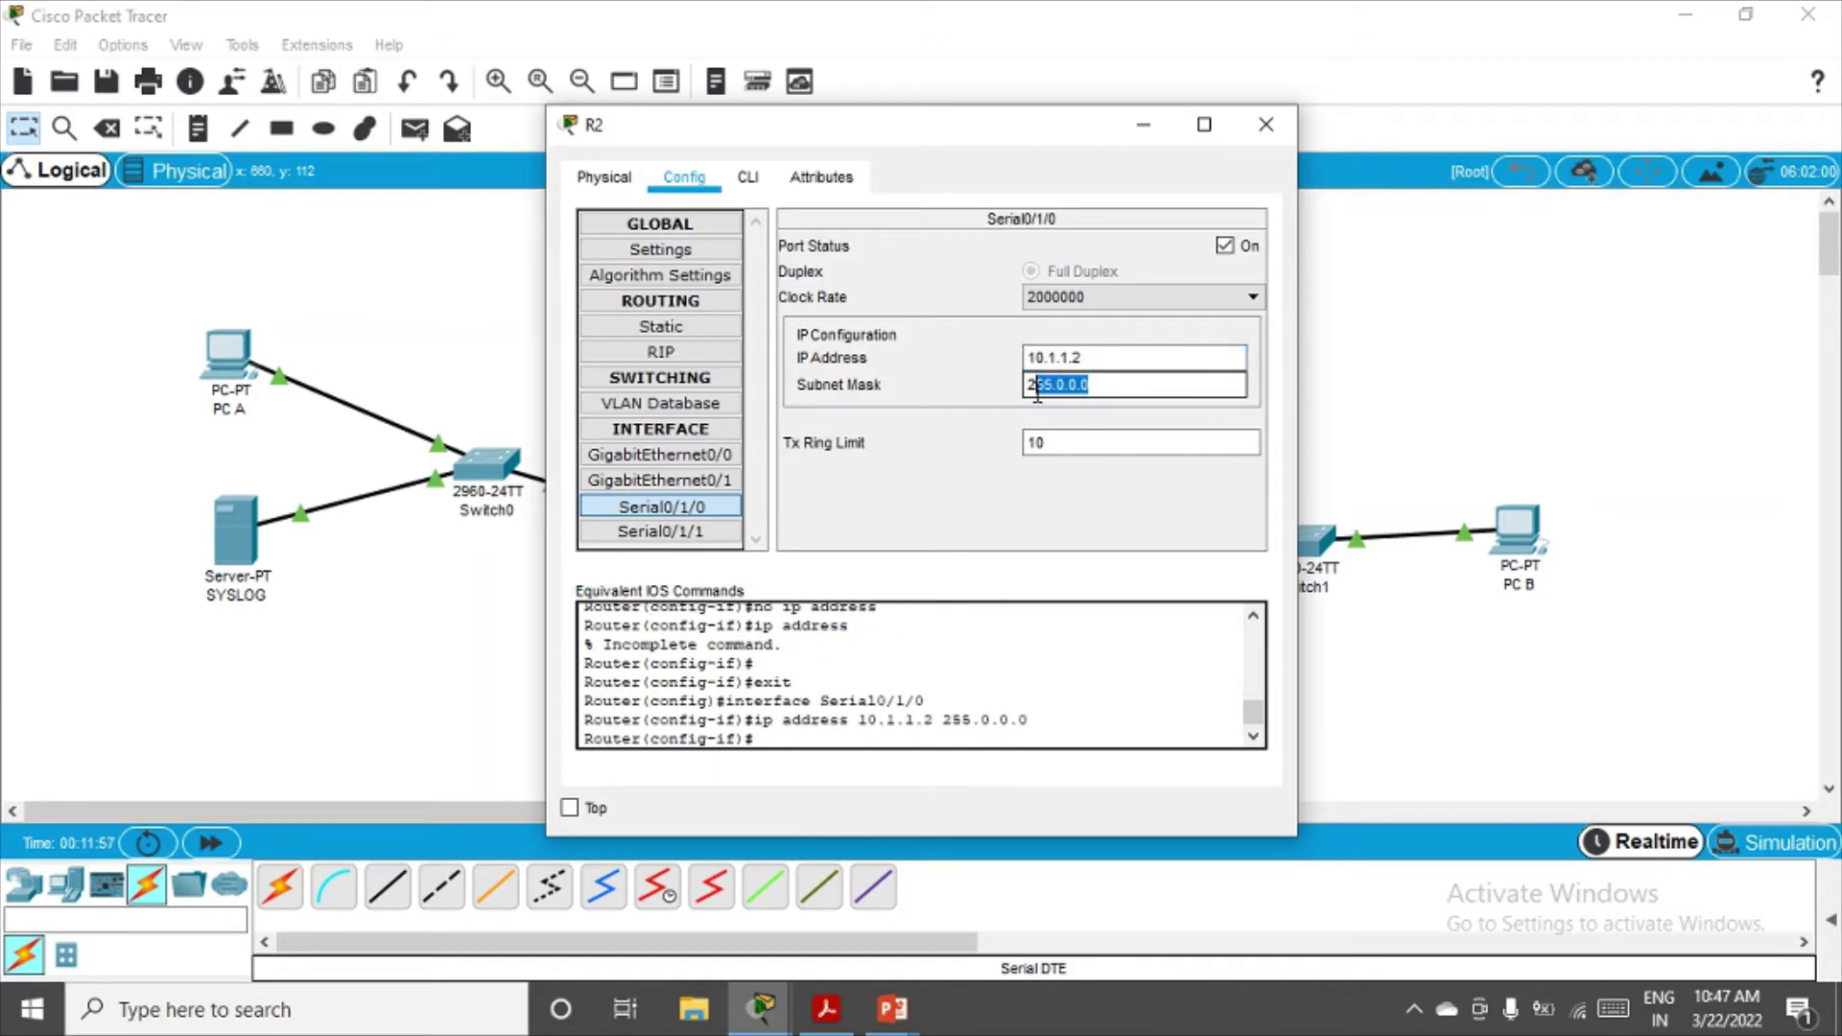
text(255)
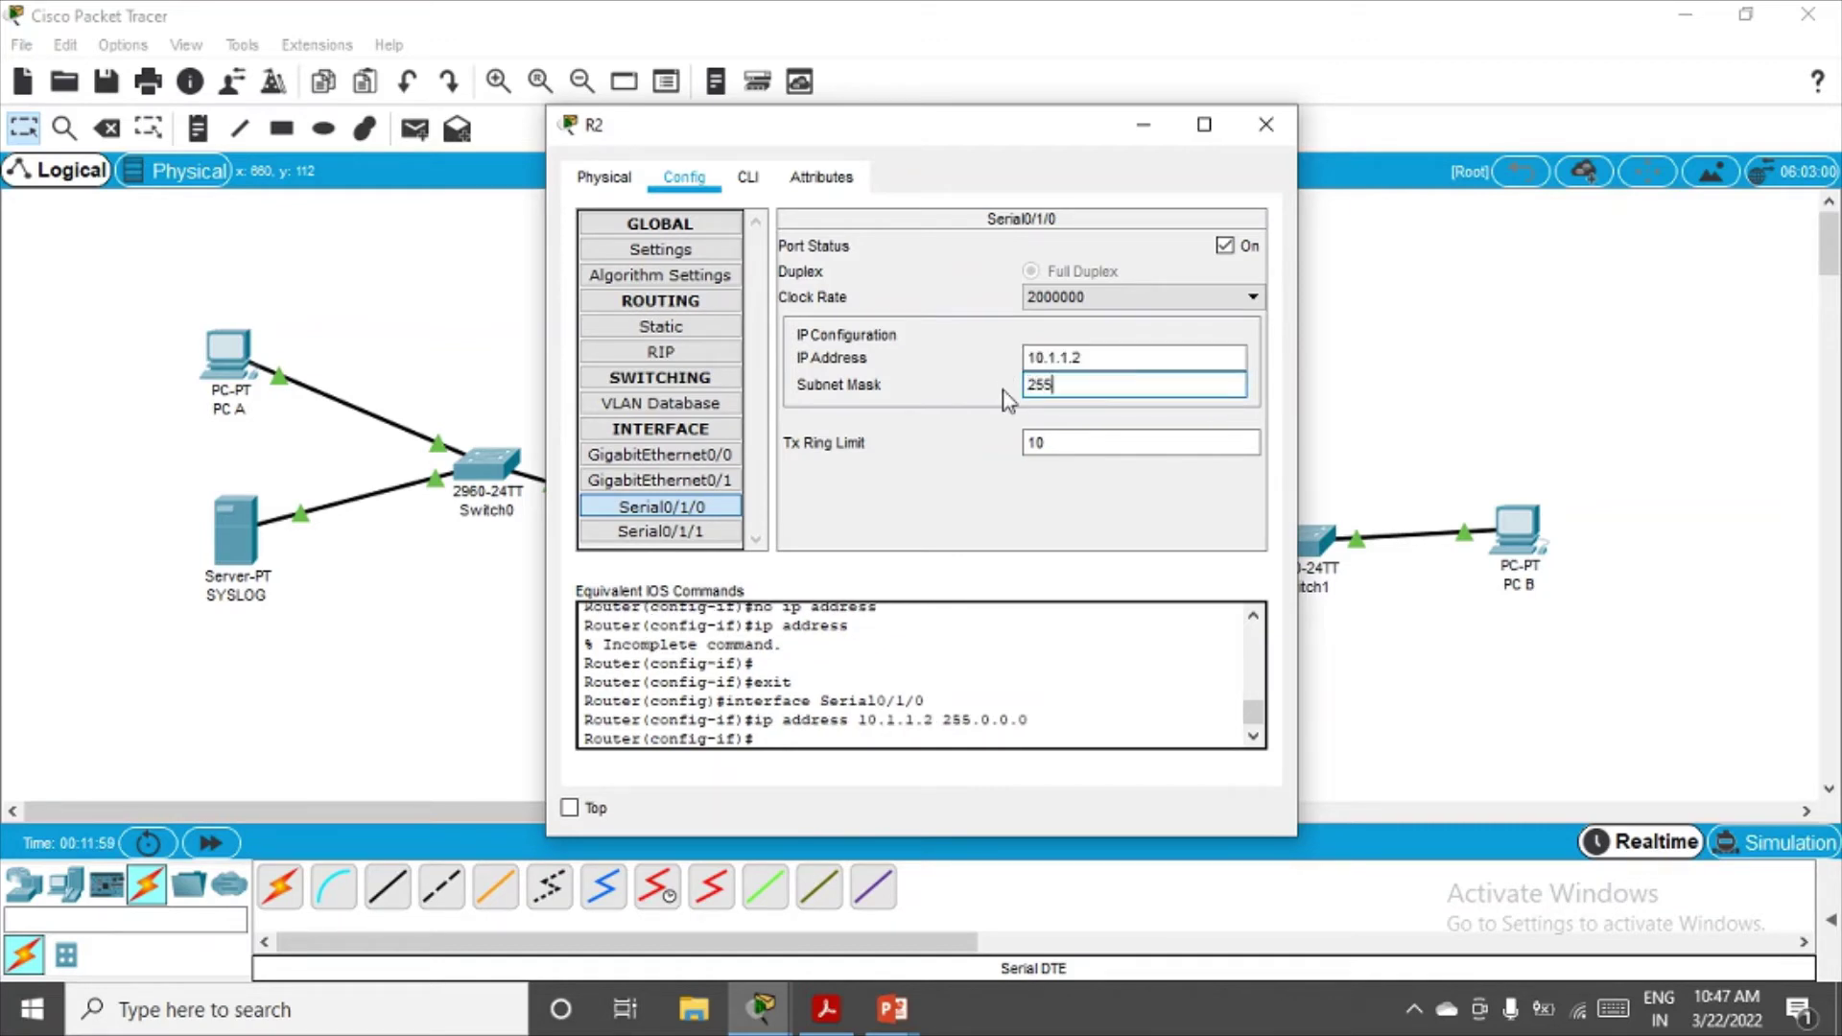
text(.255.255.252)
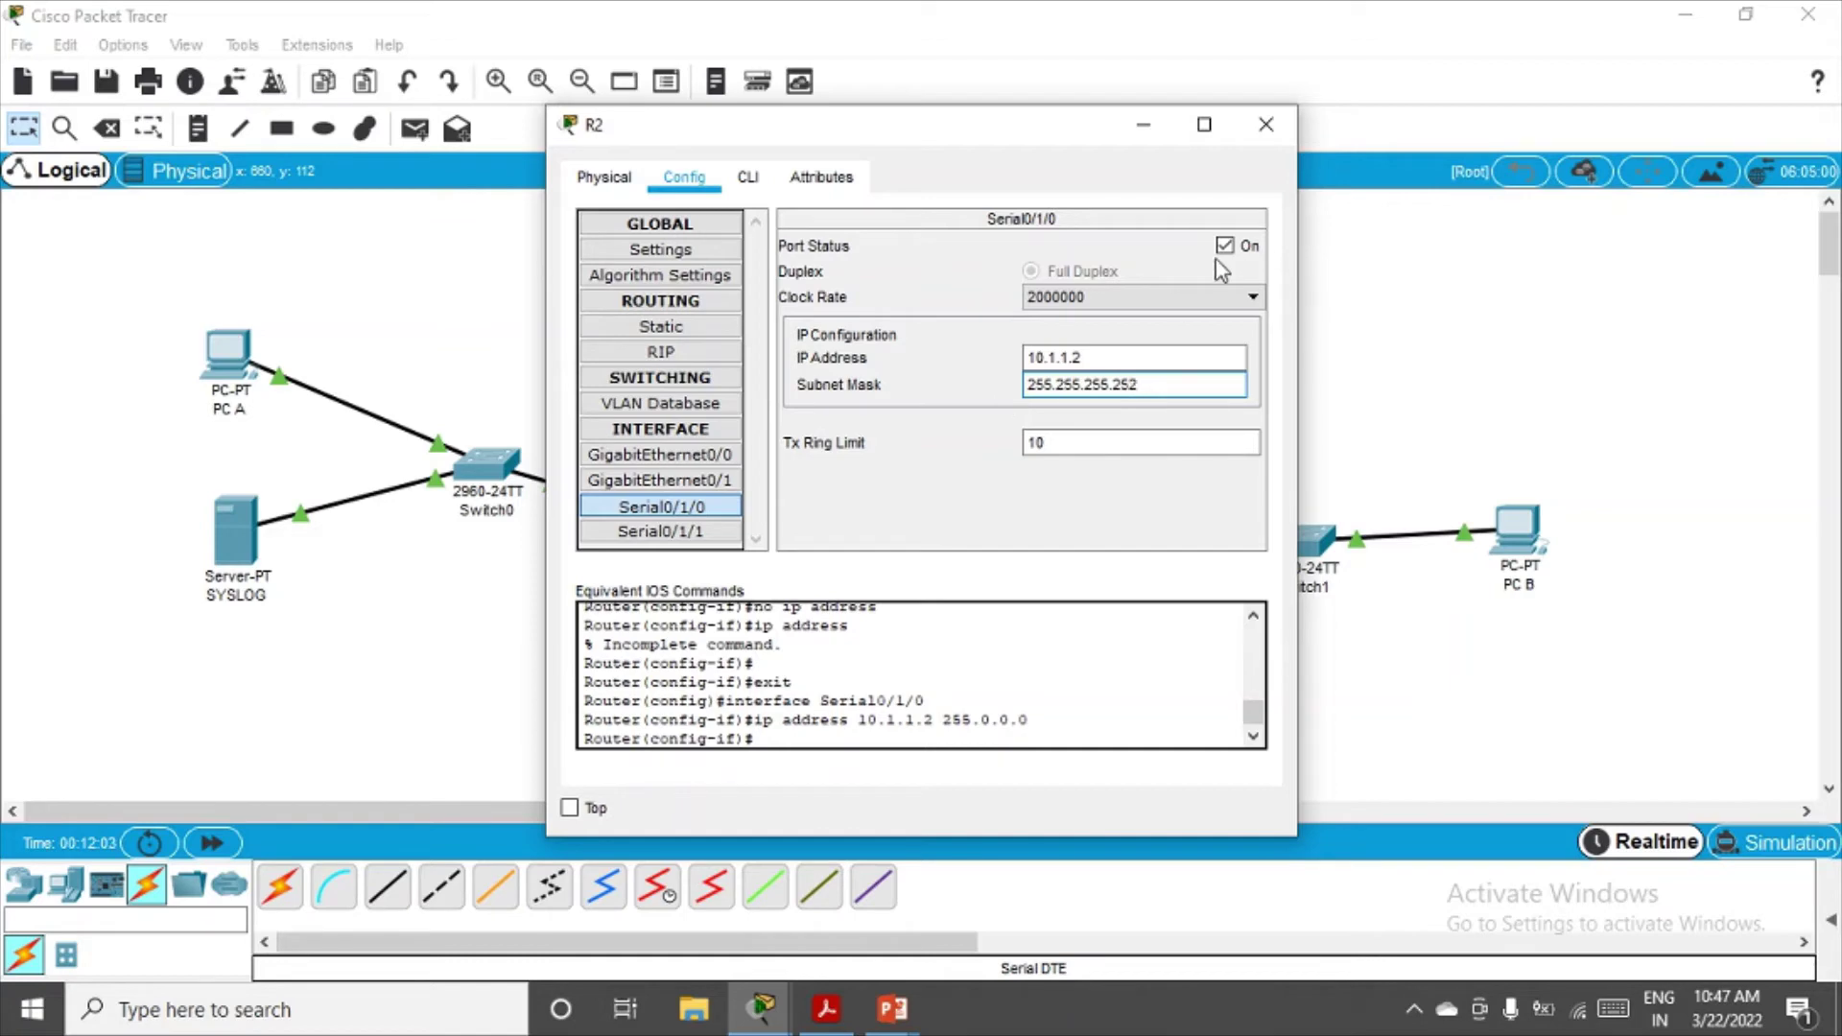
key(Return)
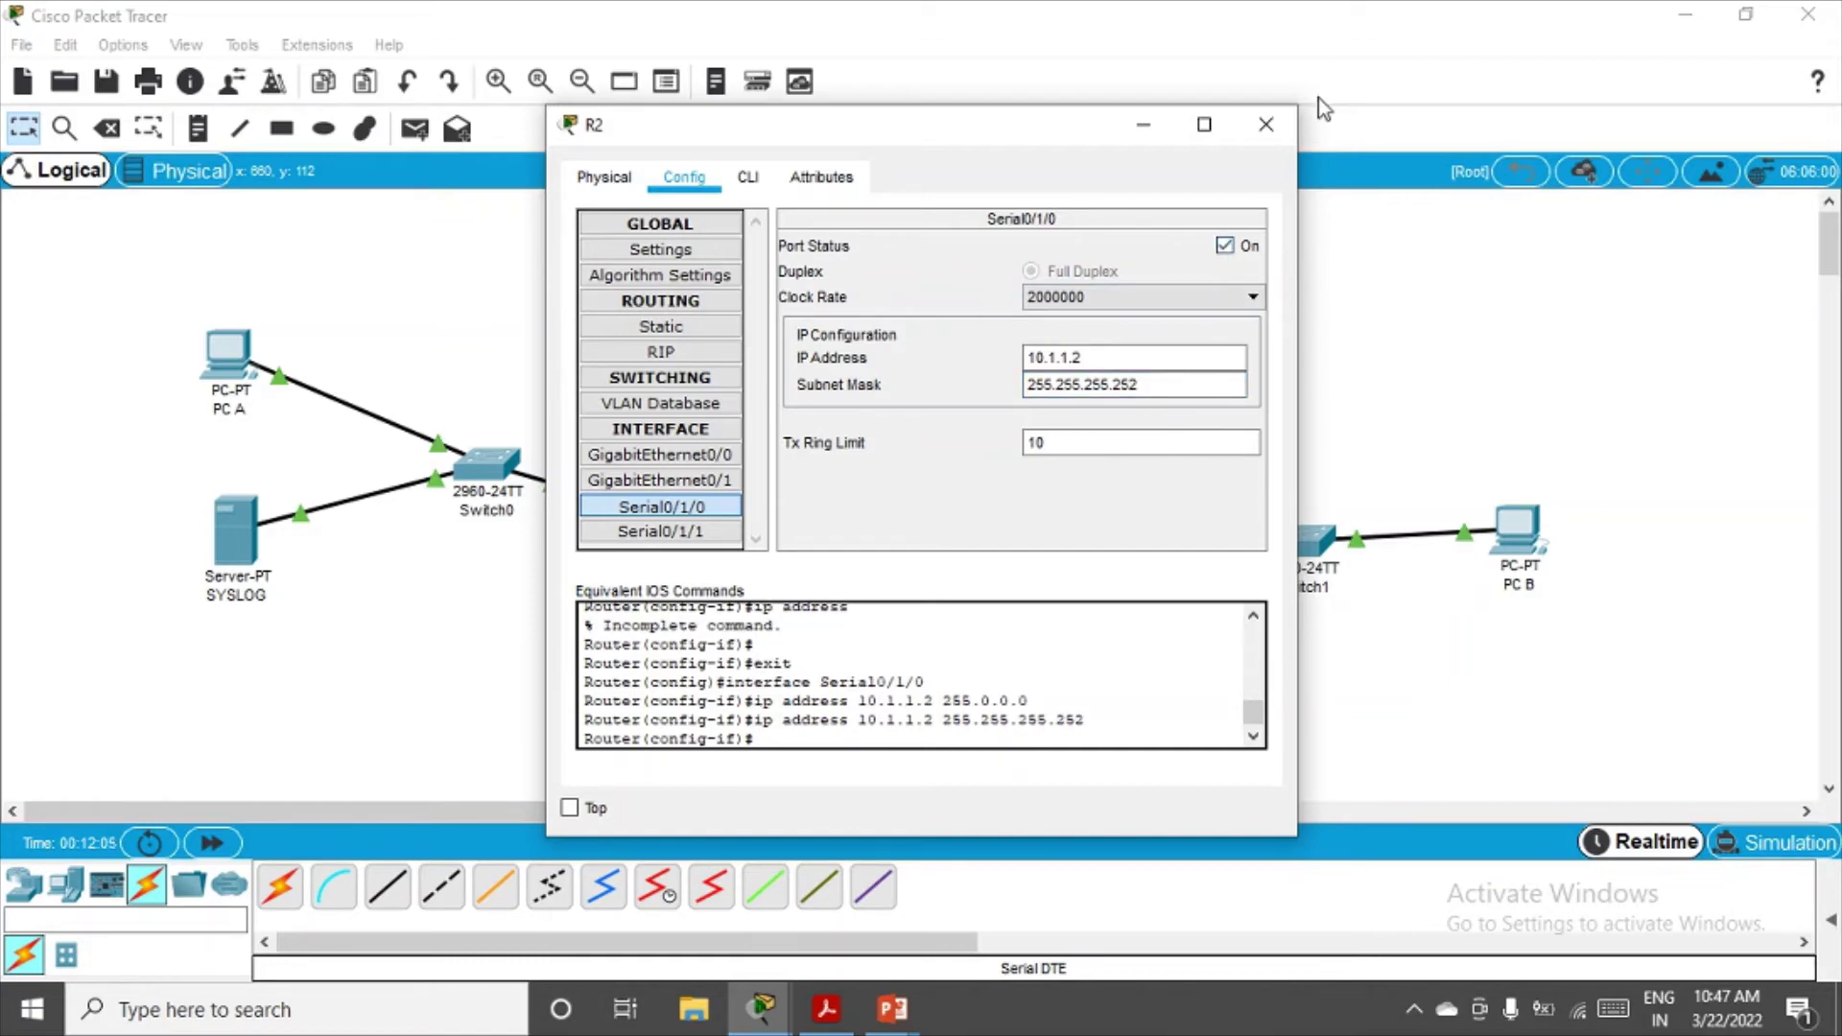
click(1266, 128)
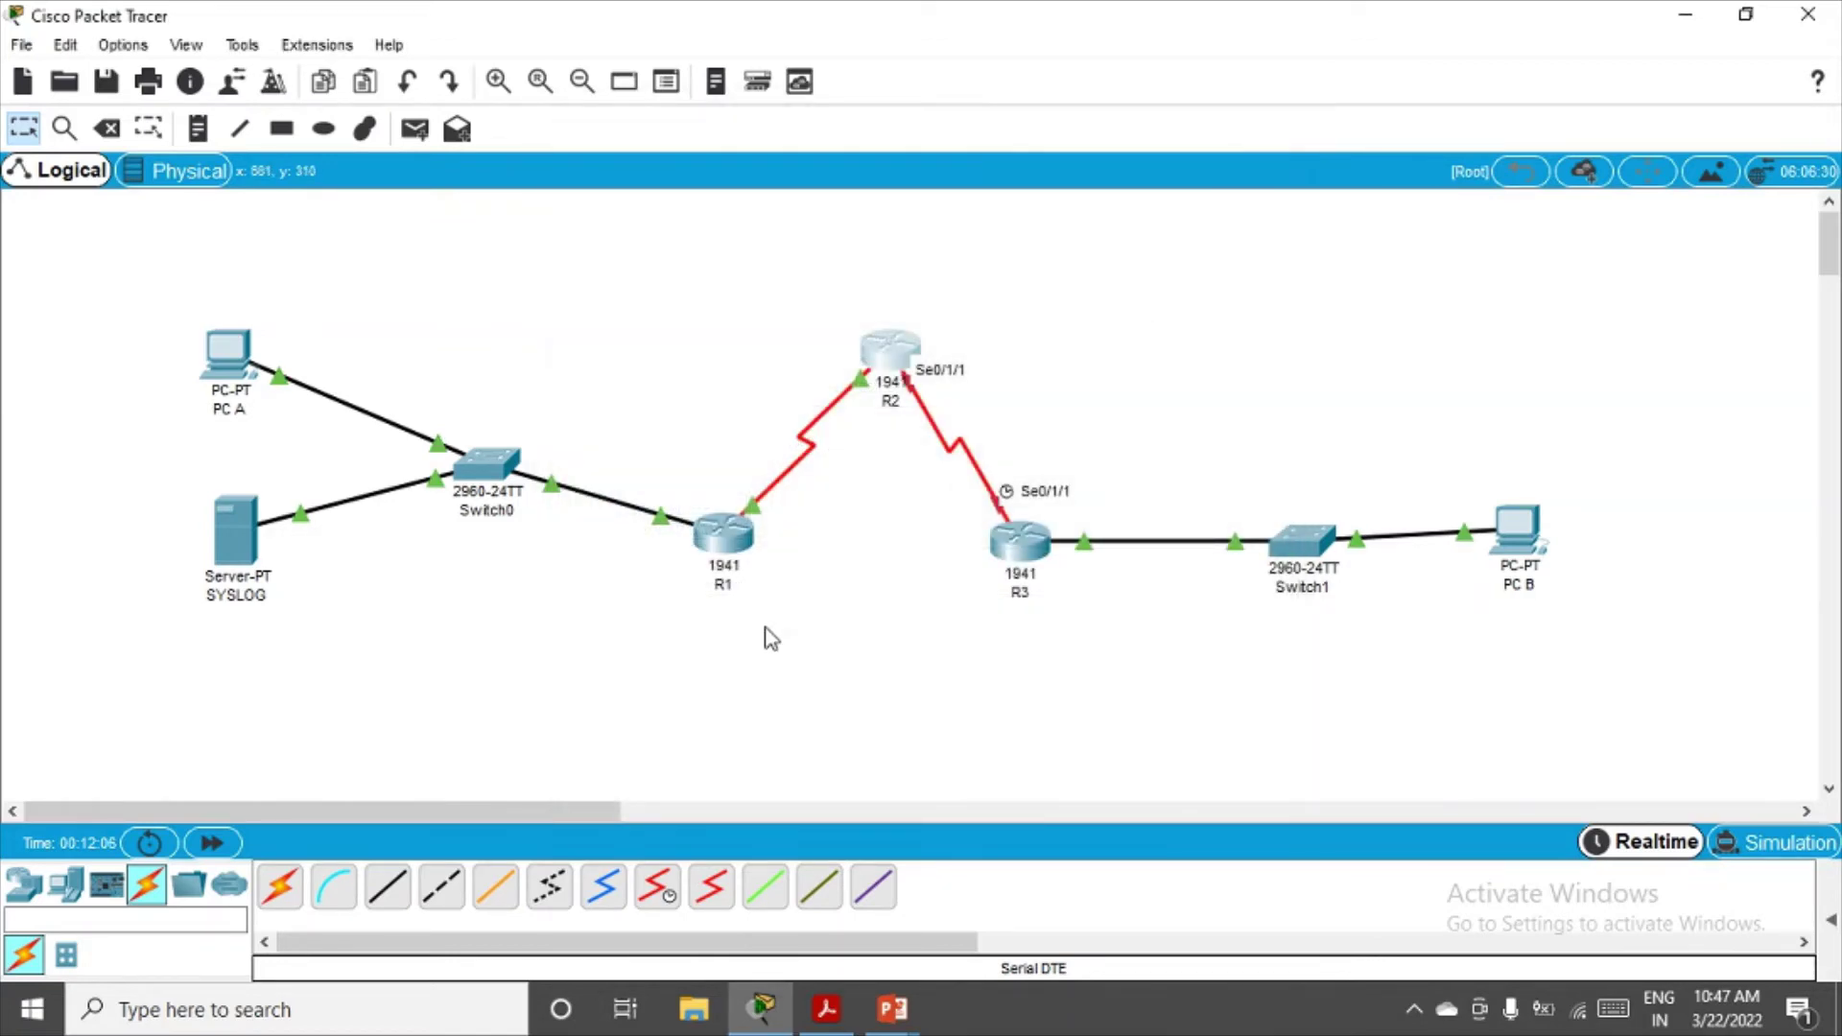
Set R1's Serial0/1/0 mask to 255.255.255.252 and cycle the port off and back on
click(726, 543)
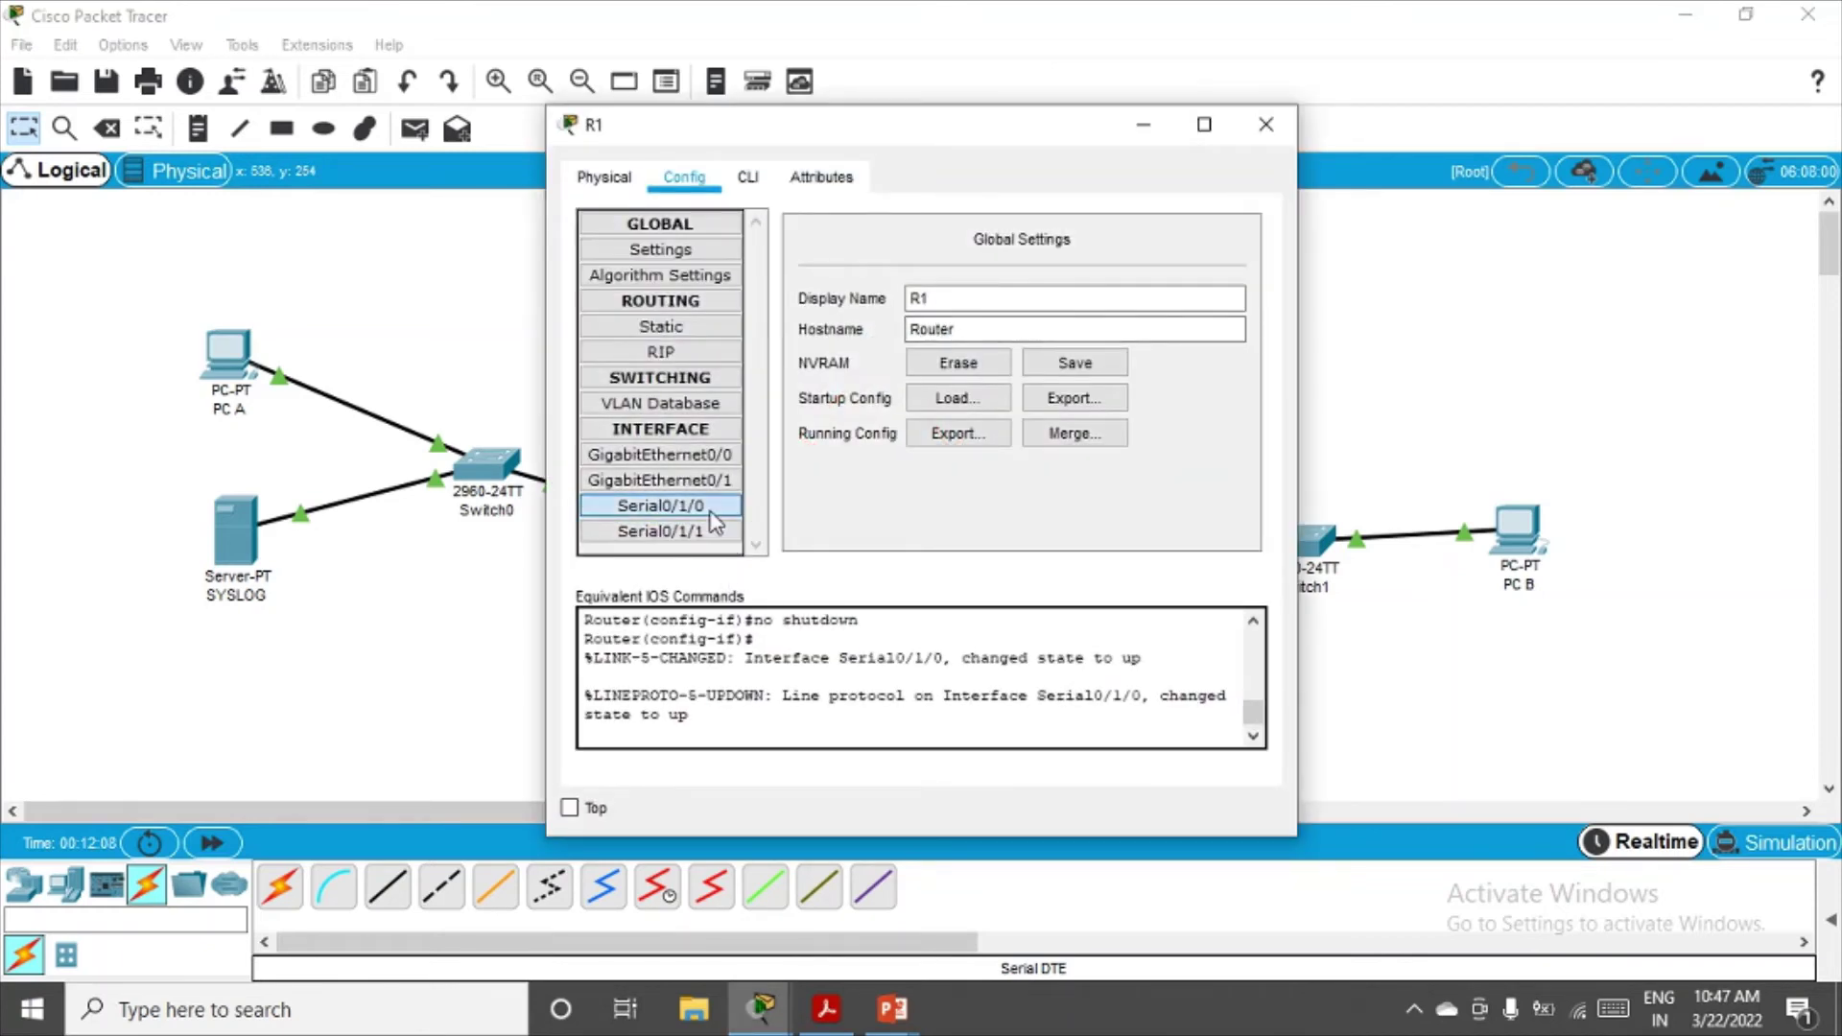
click(710, 513)
drag(1102, 384, 980, 389)
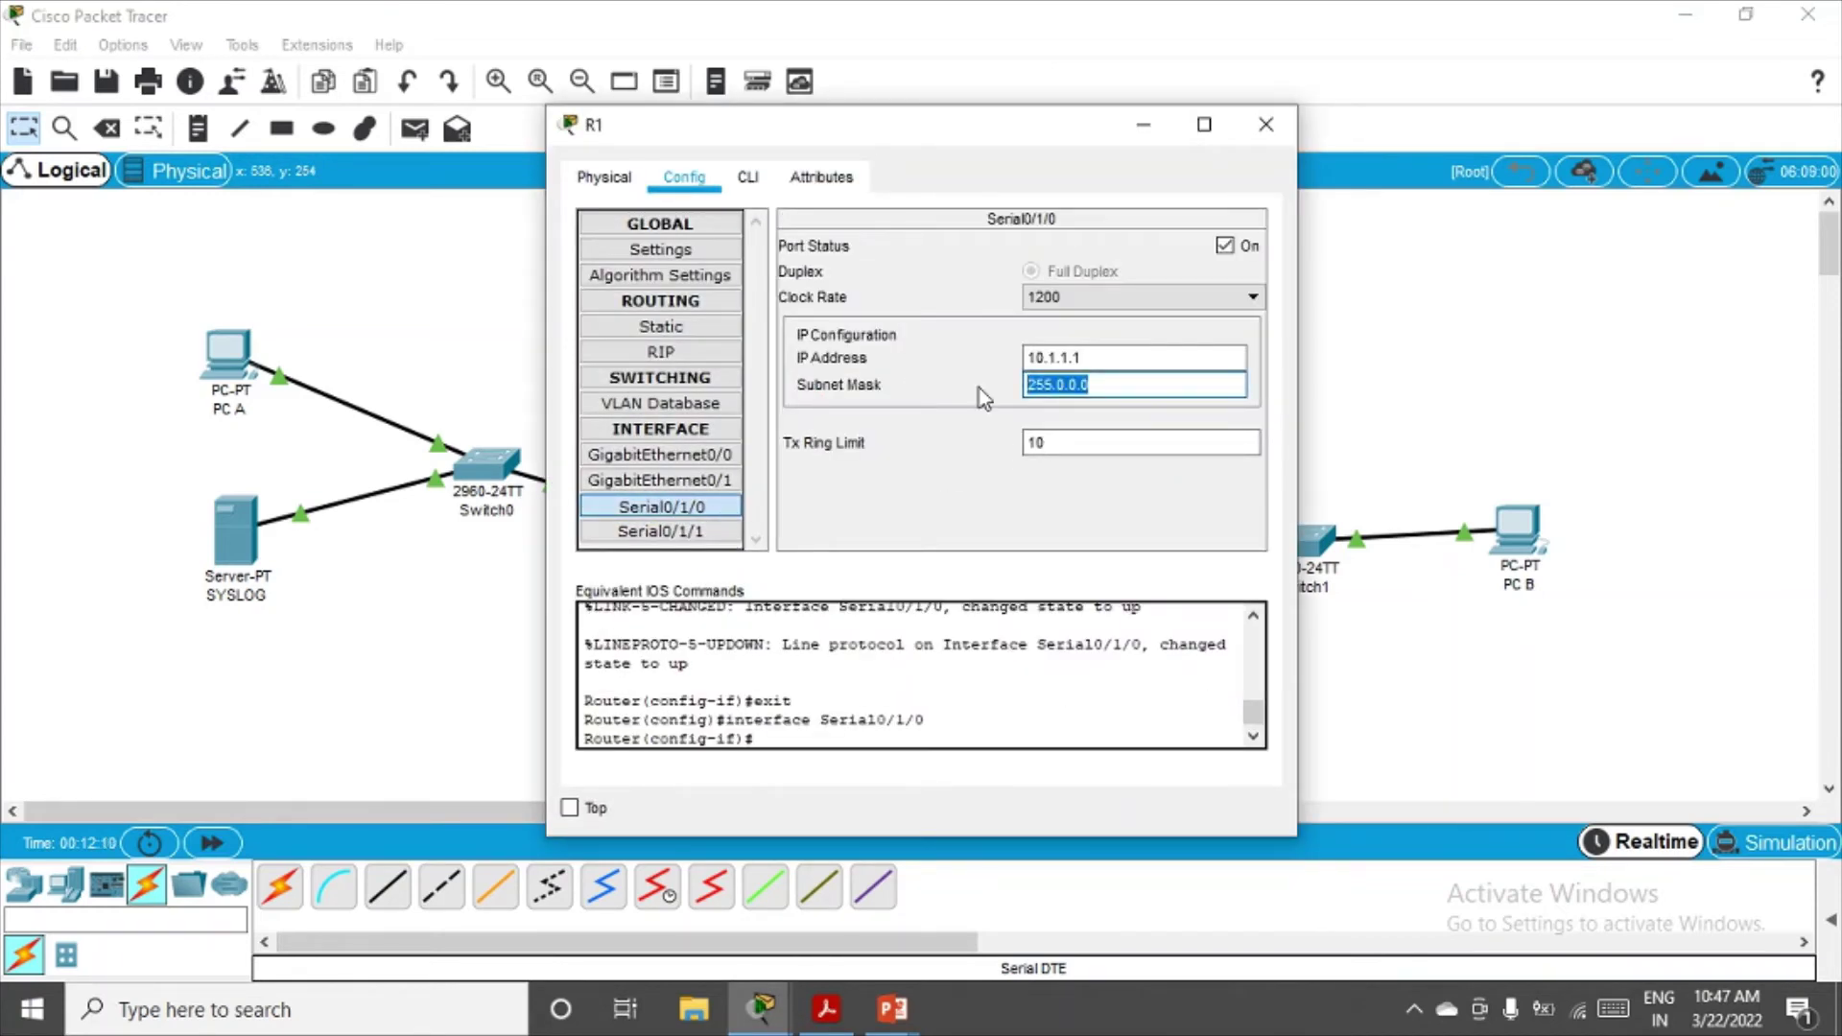
text(255.255.255.252)
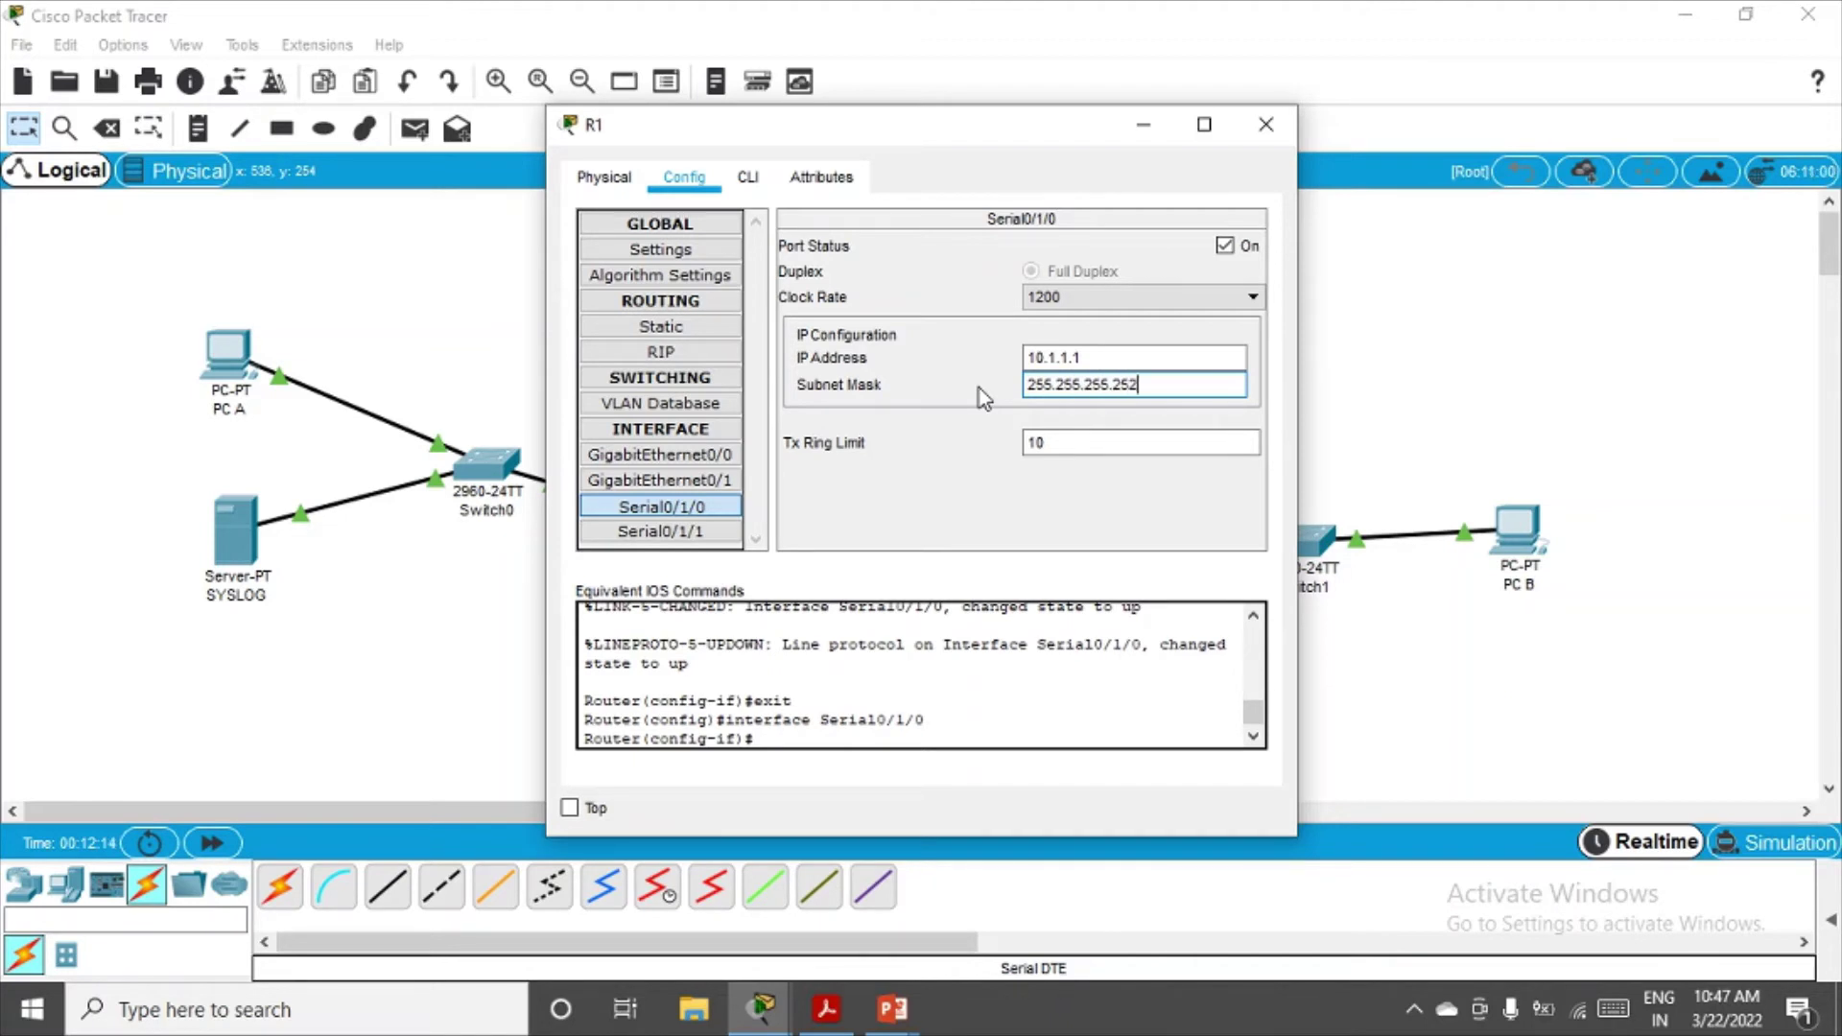
click(1225, 246)
click(1225, 246)
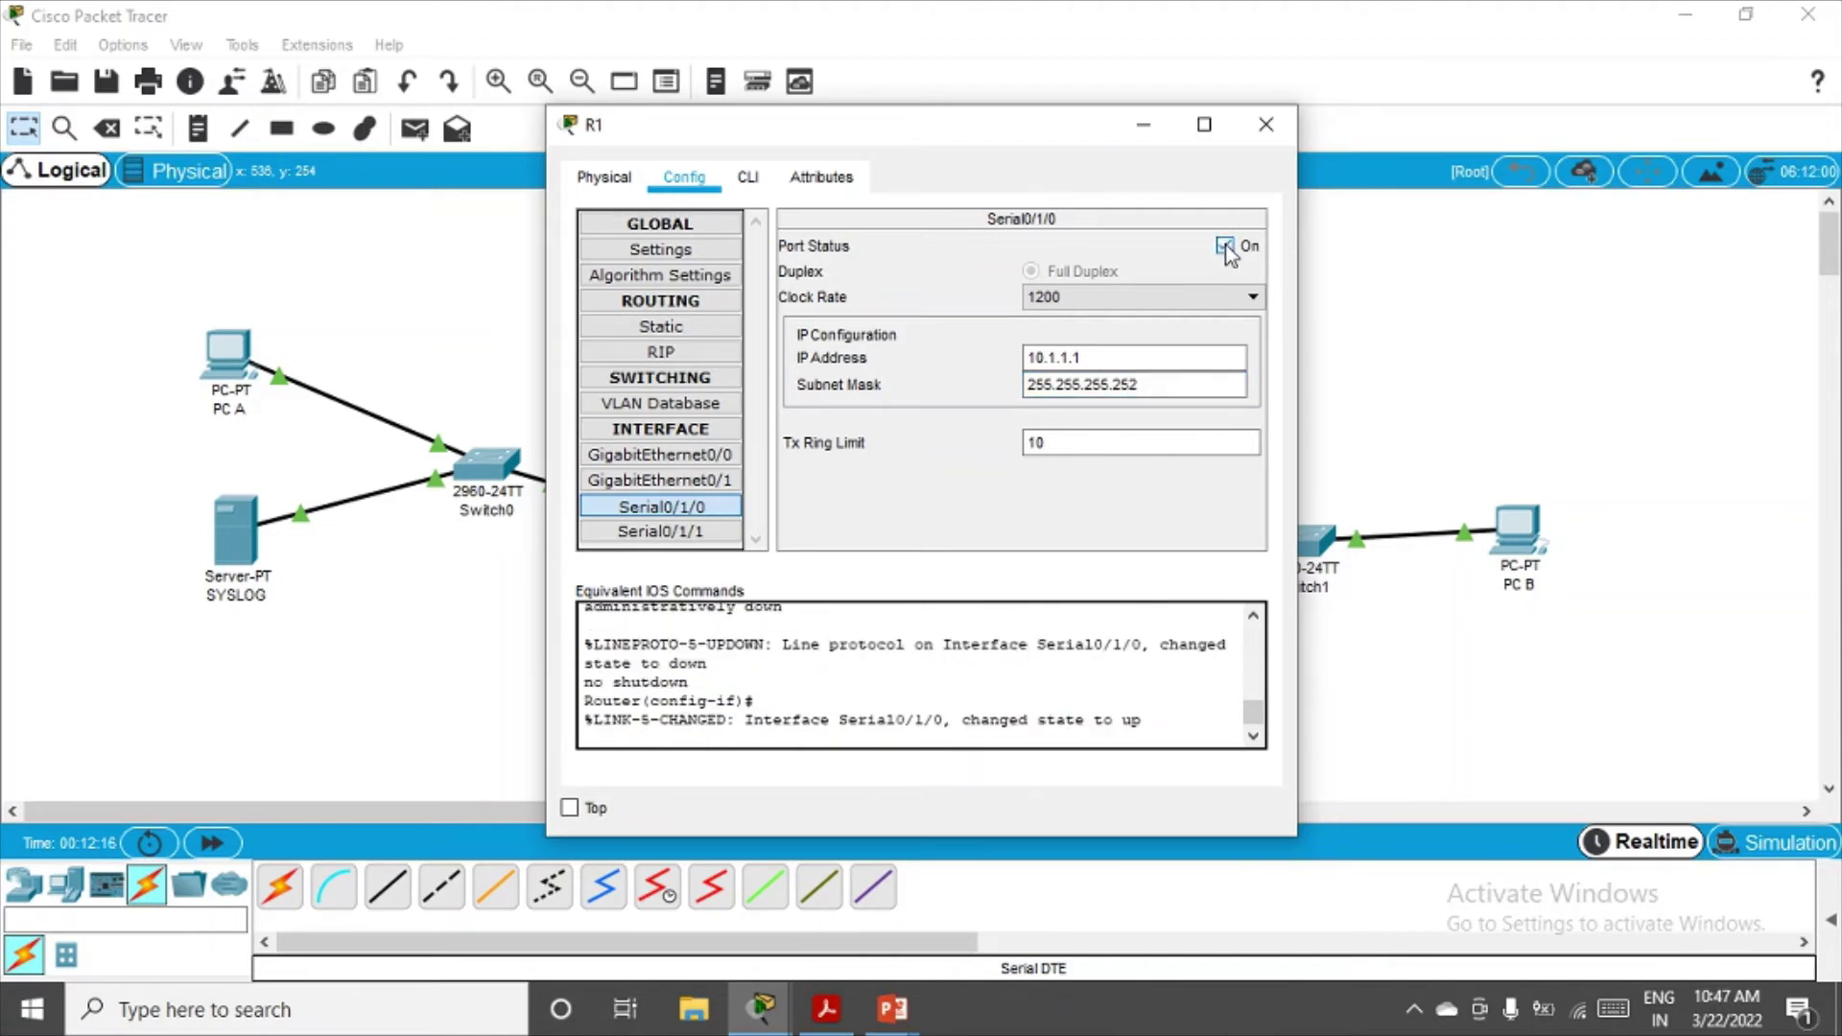
click(1268, 123)
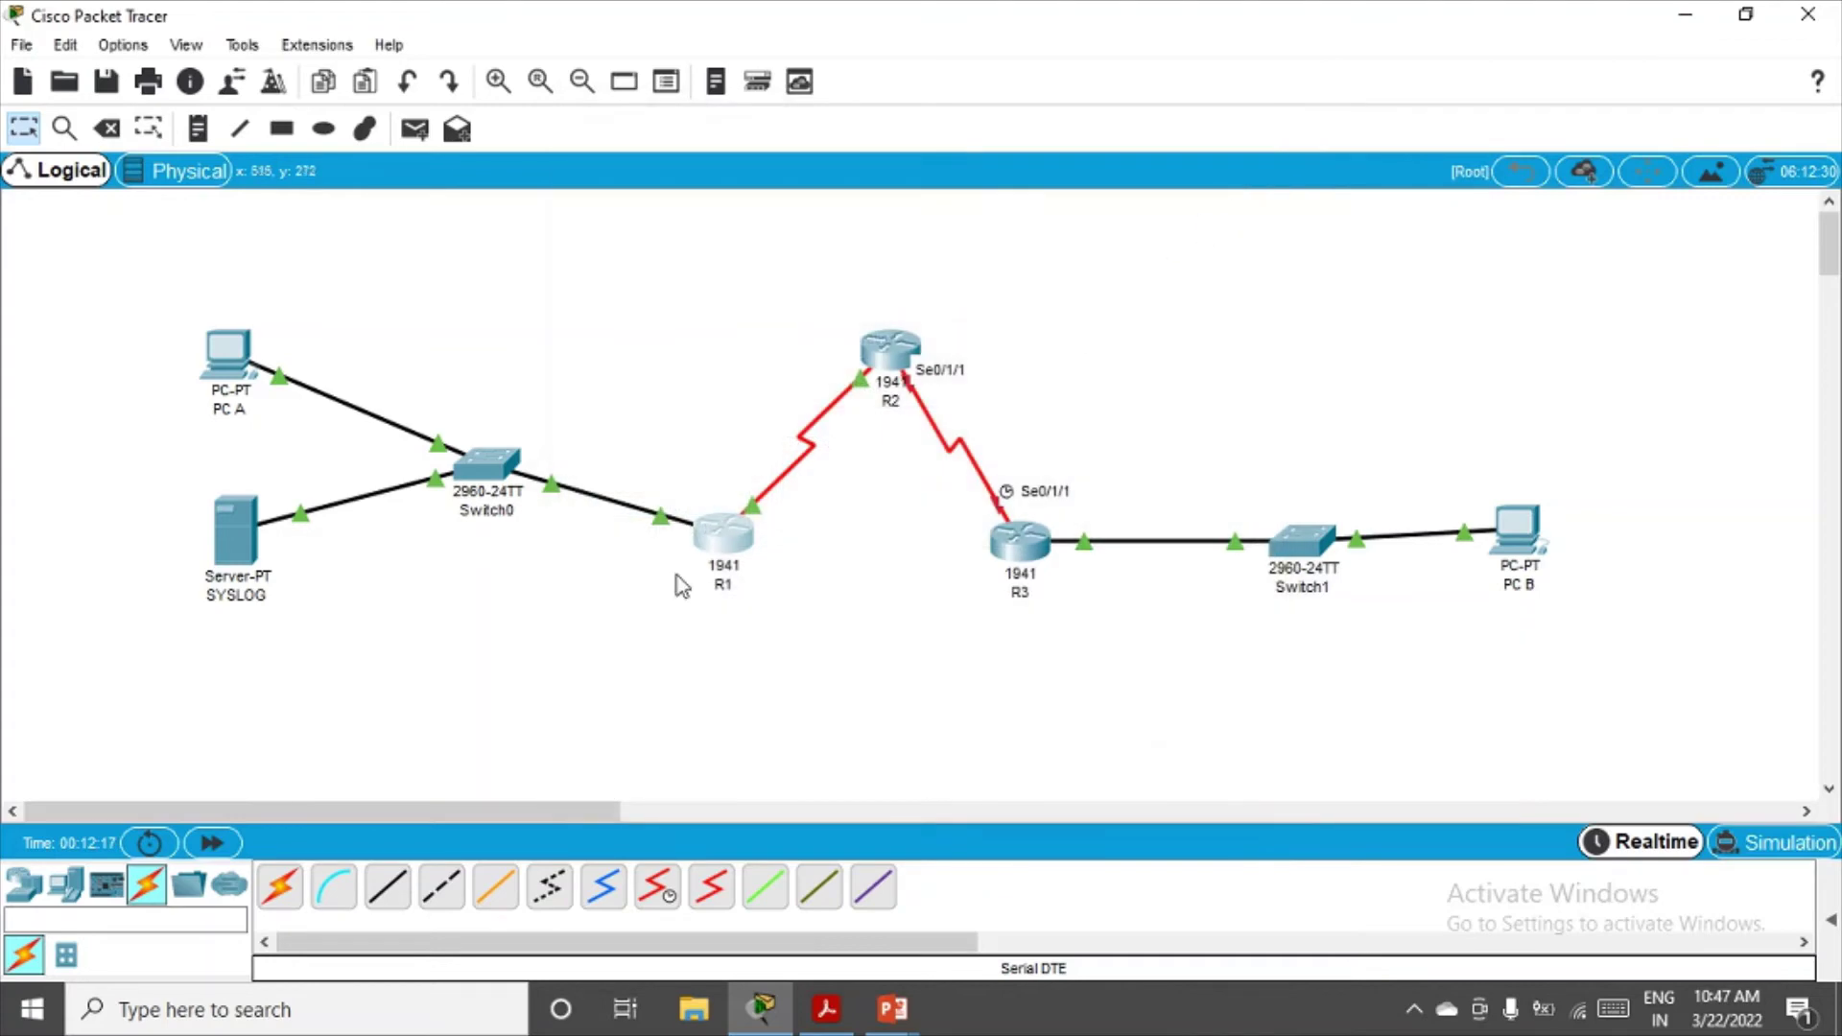
Give R2's Serial0/1/1 address 10.2.2.1 with mask 255.255.255.252 and switch the port on
click(895, 353)
click(715, 532)
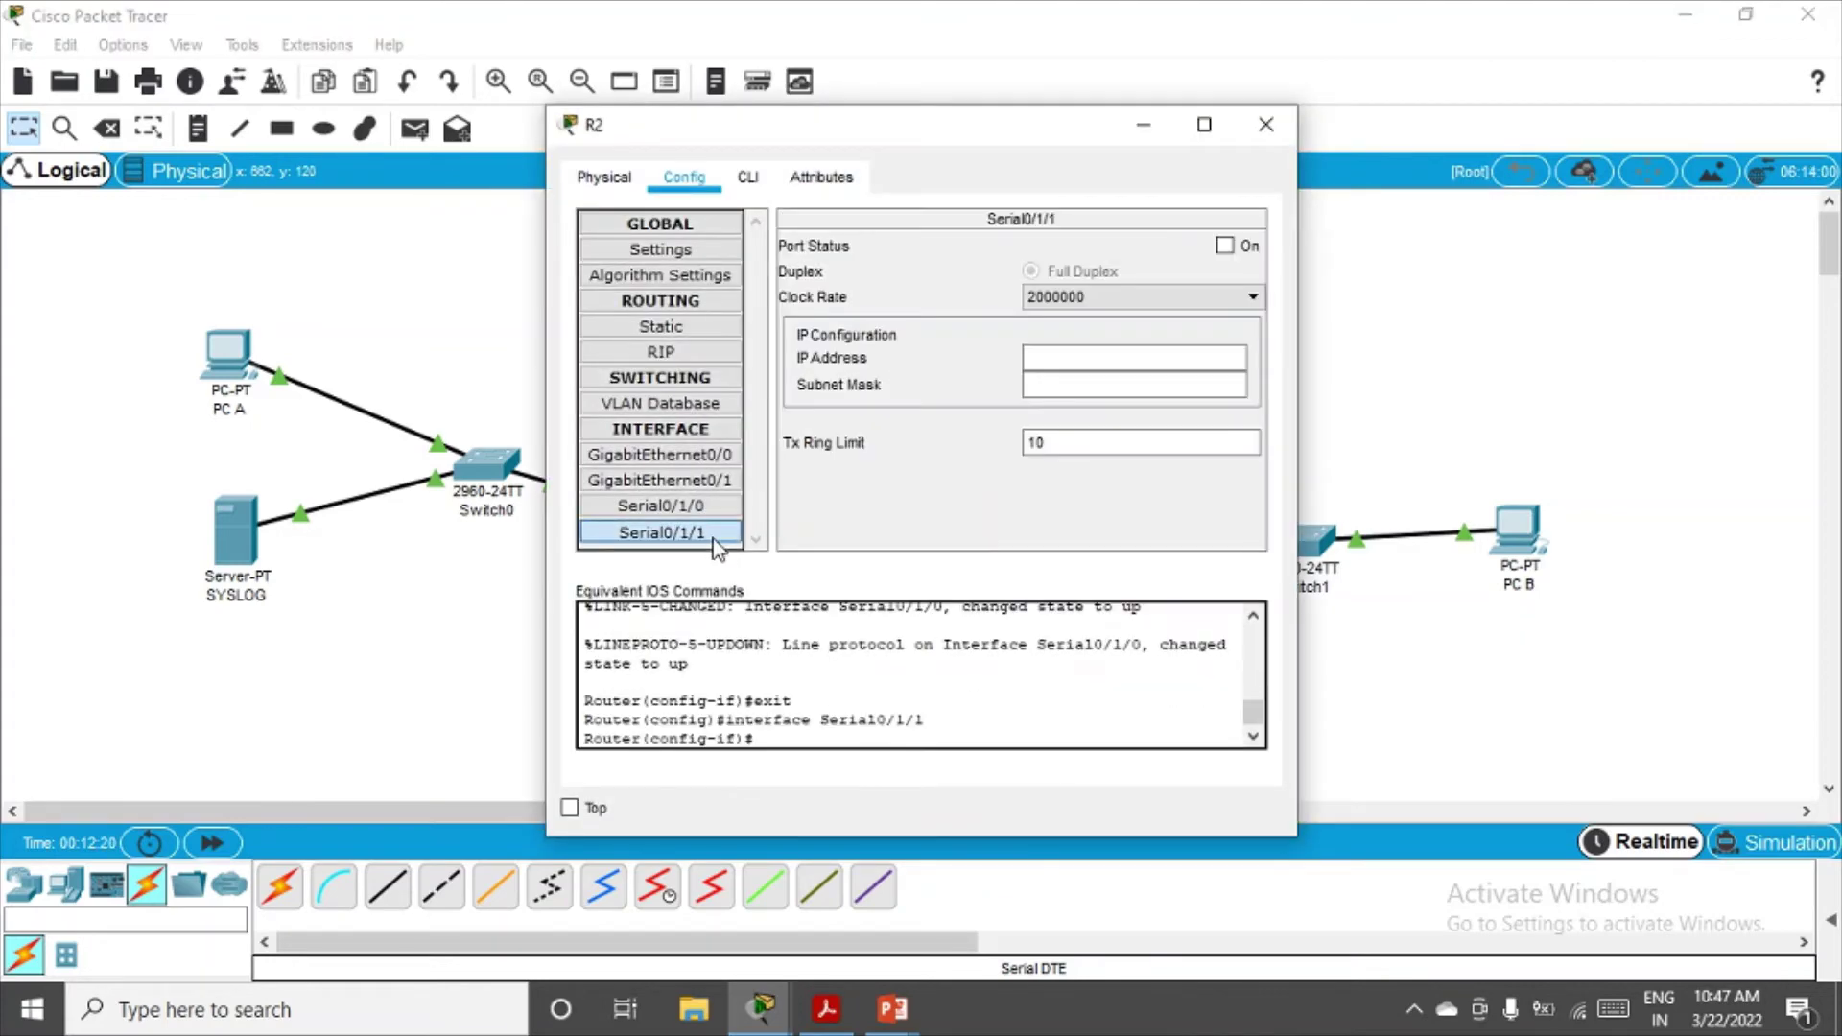
click(1142, 357)
text(10.2.2.1)
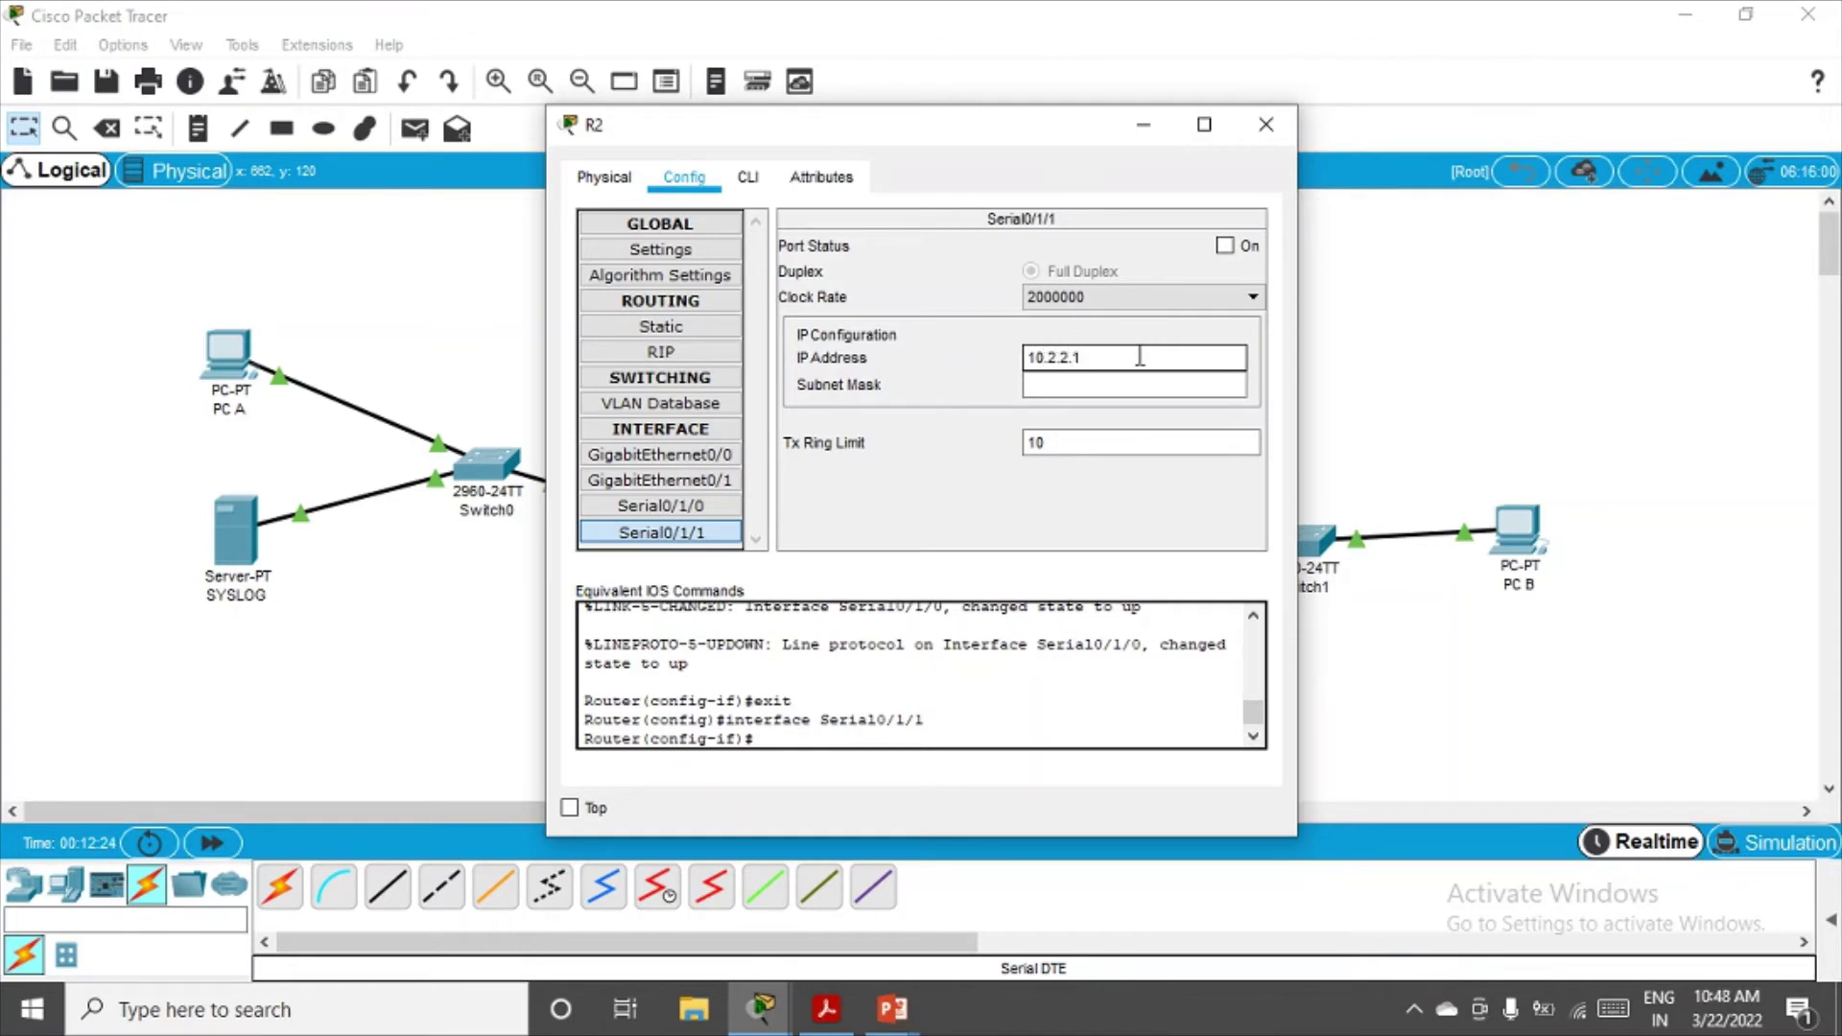
click(1132, 387)
text(255.255.255.252)
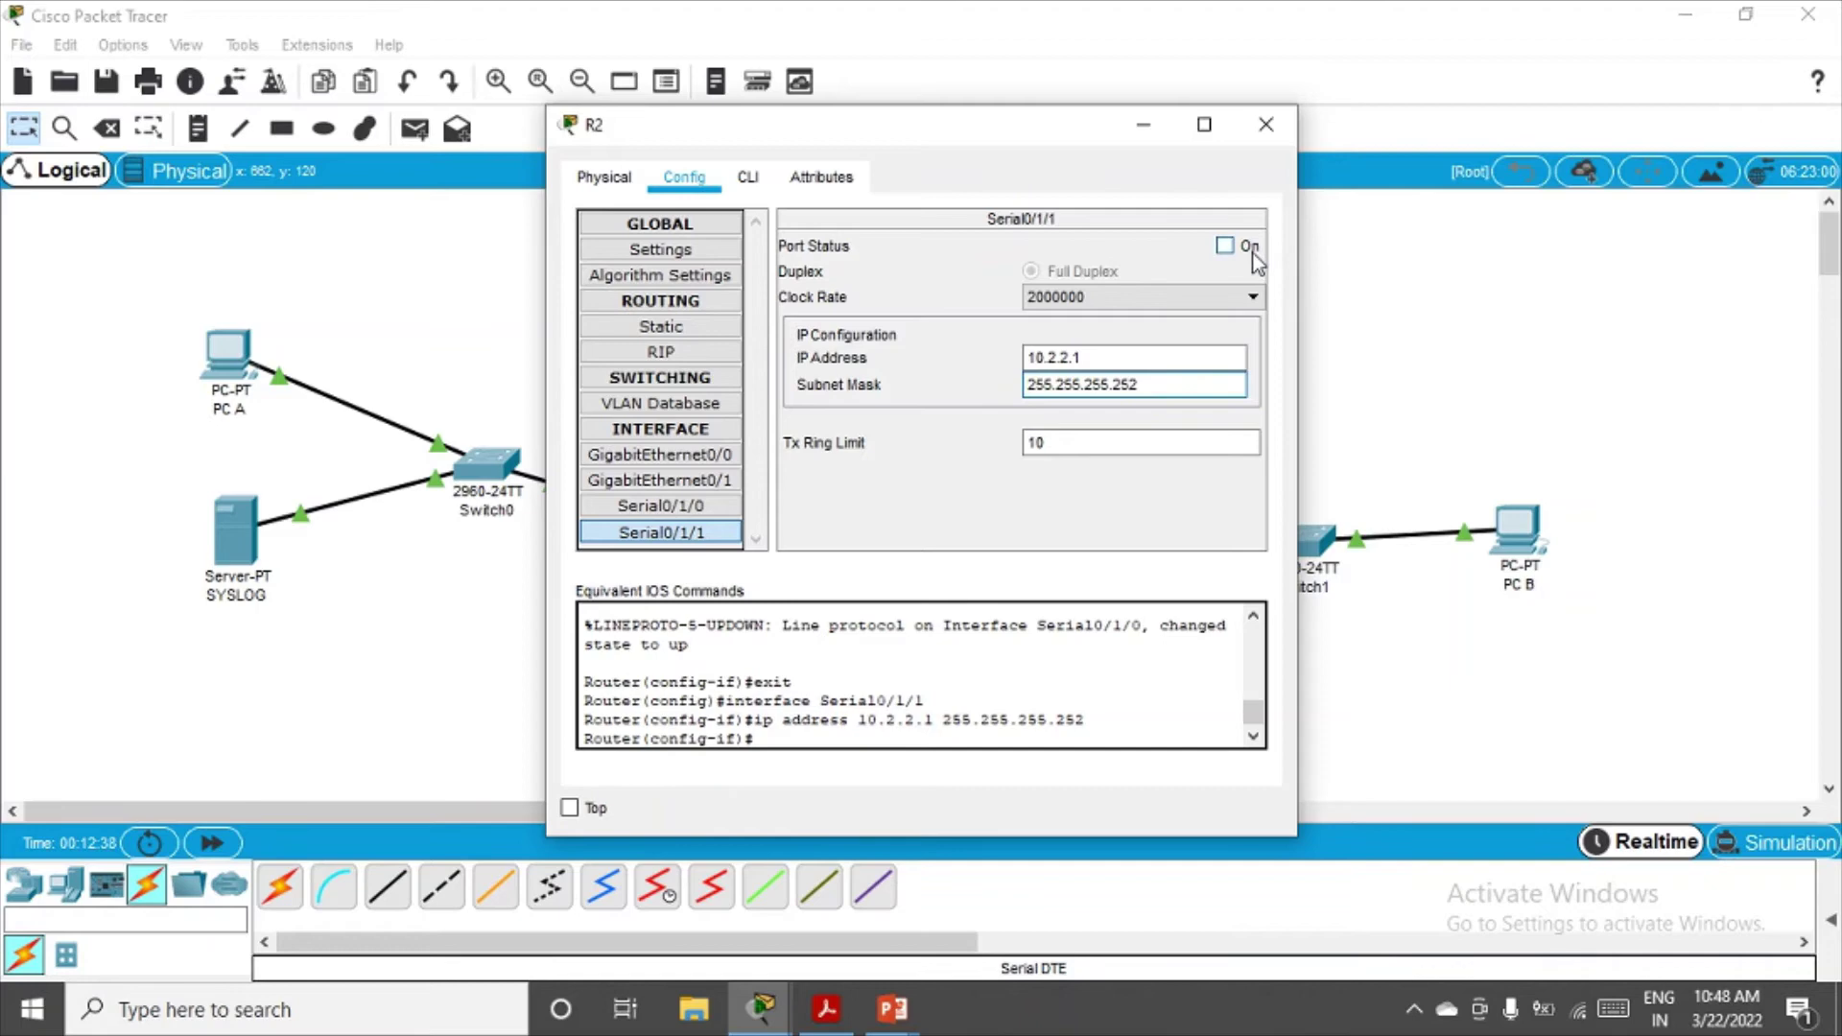
click(1225, 245)
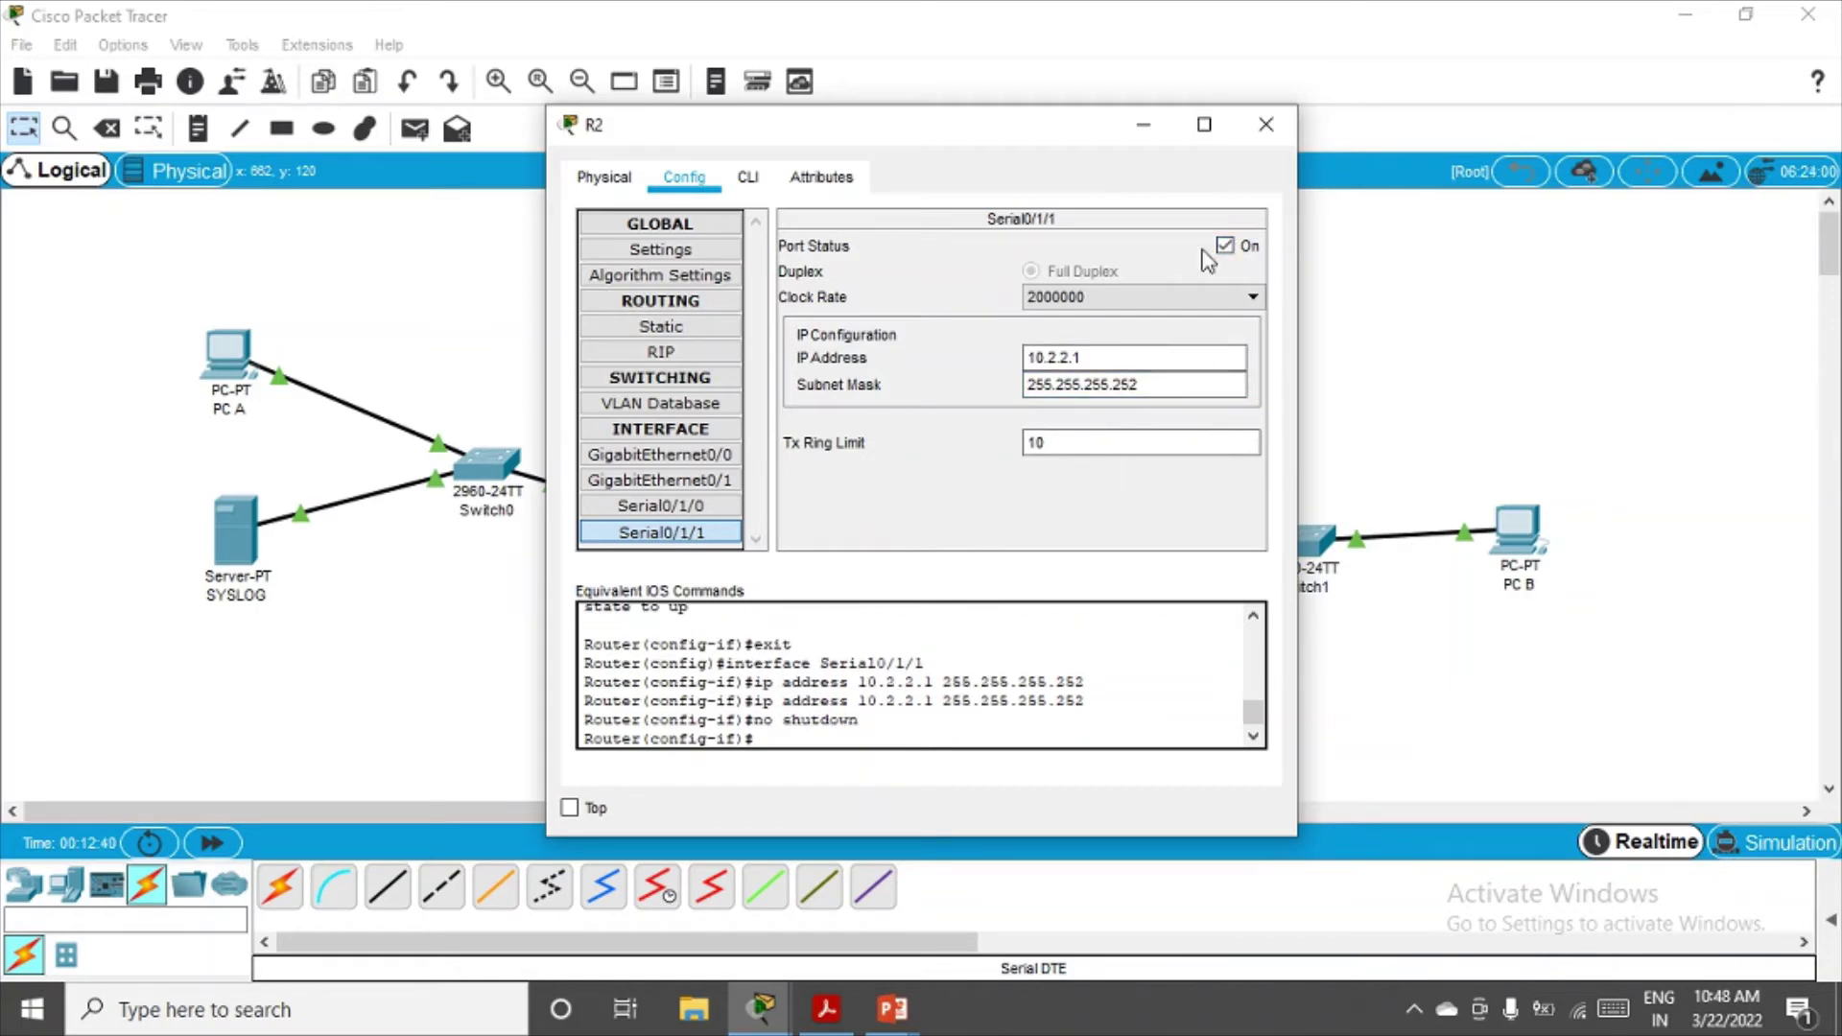
click(1266, 125)
Give R3's Serial0/1/1 address 10.2.2.2 with mask 255.255.255.252 and switch the port on
click(1015, 537)
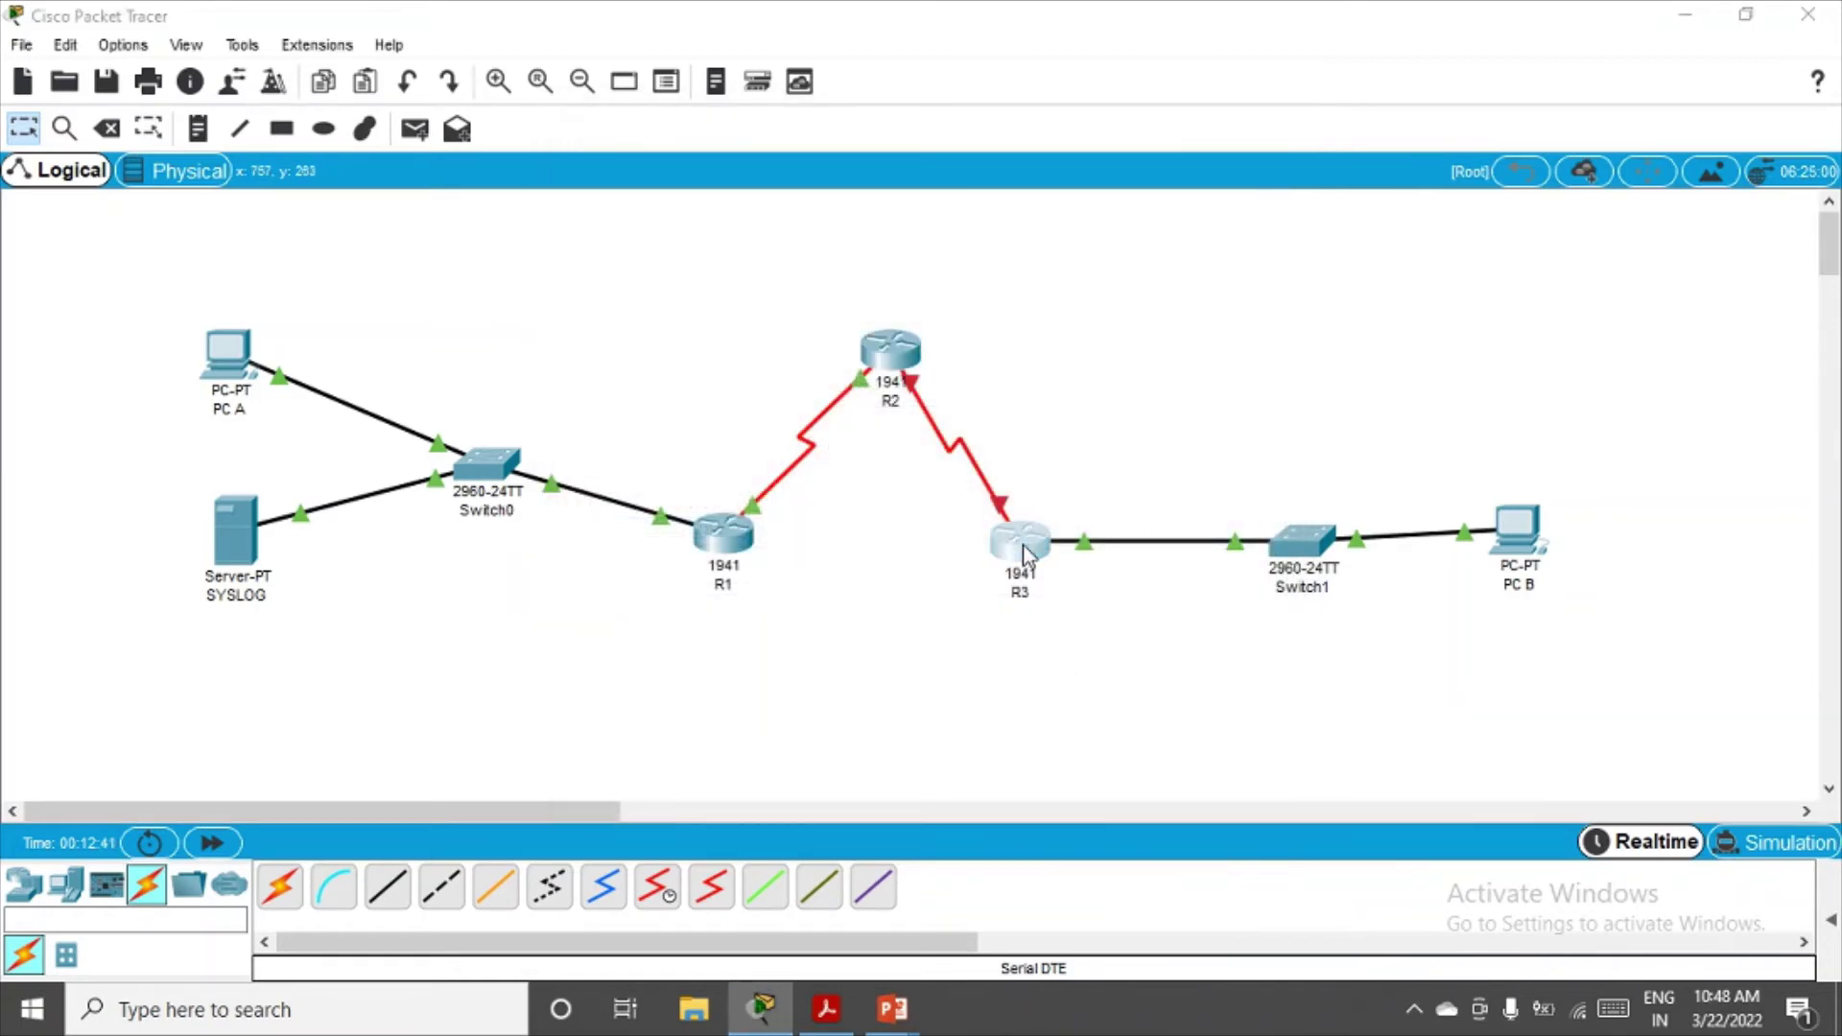
click(671, 531)
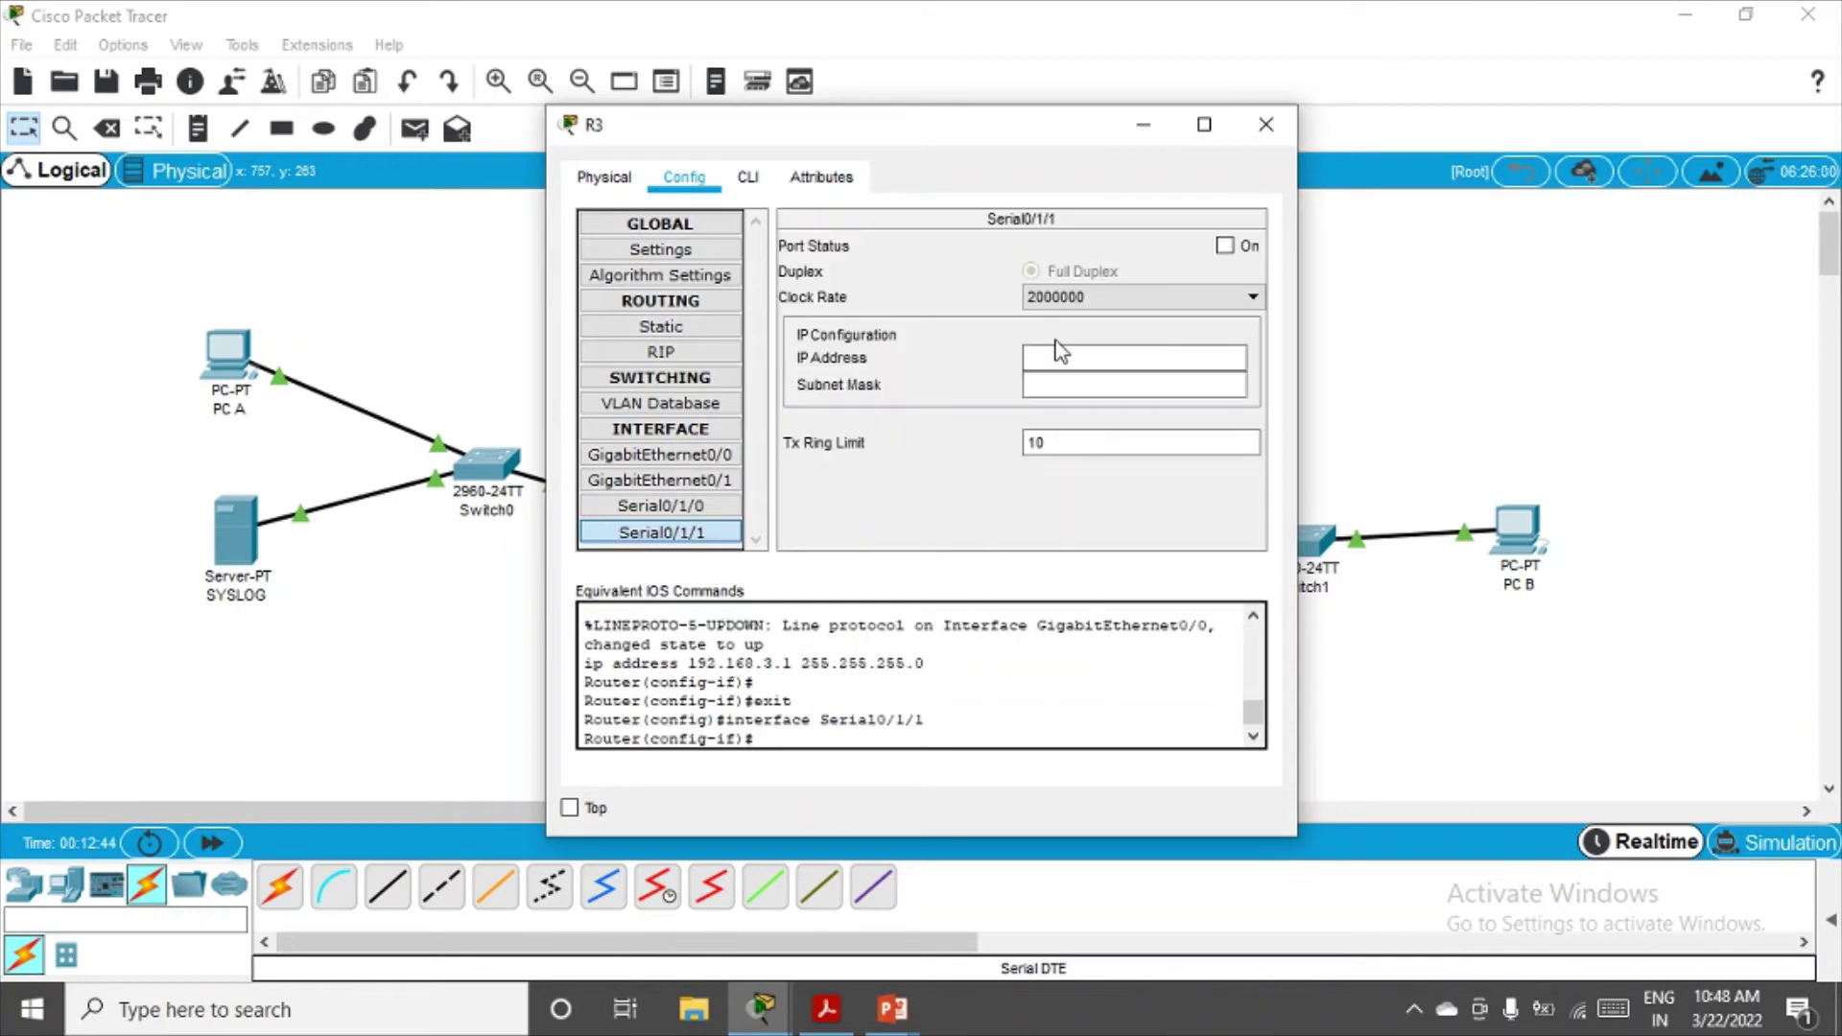
click(1070, 359)
text(10.2.2.2)
key(Tab)
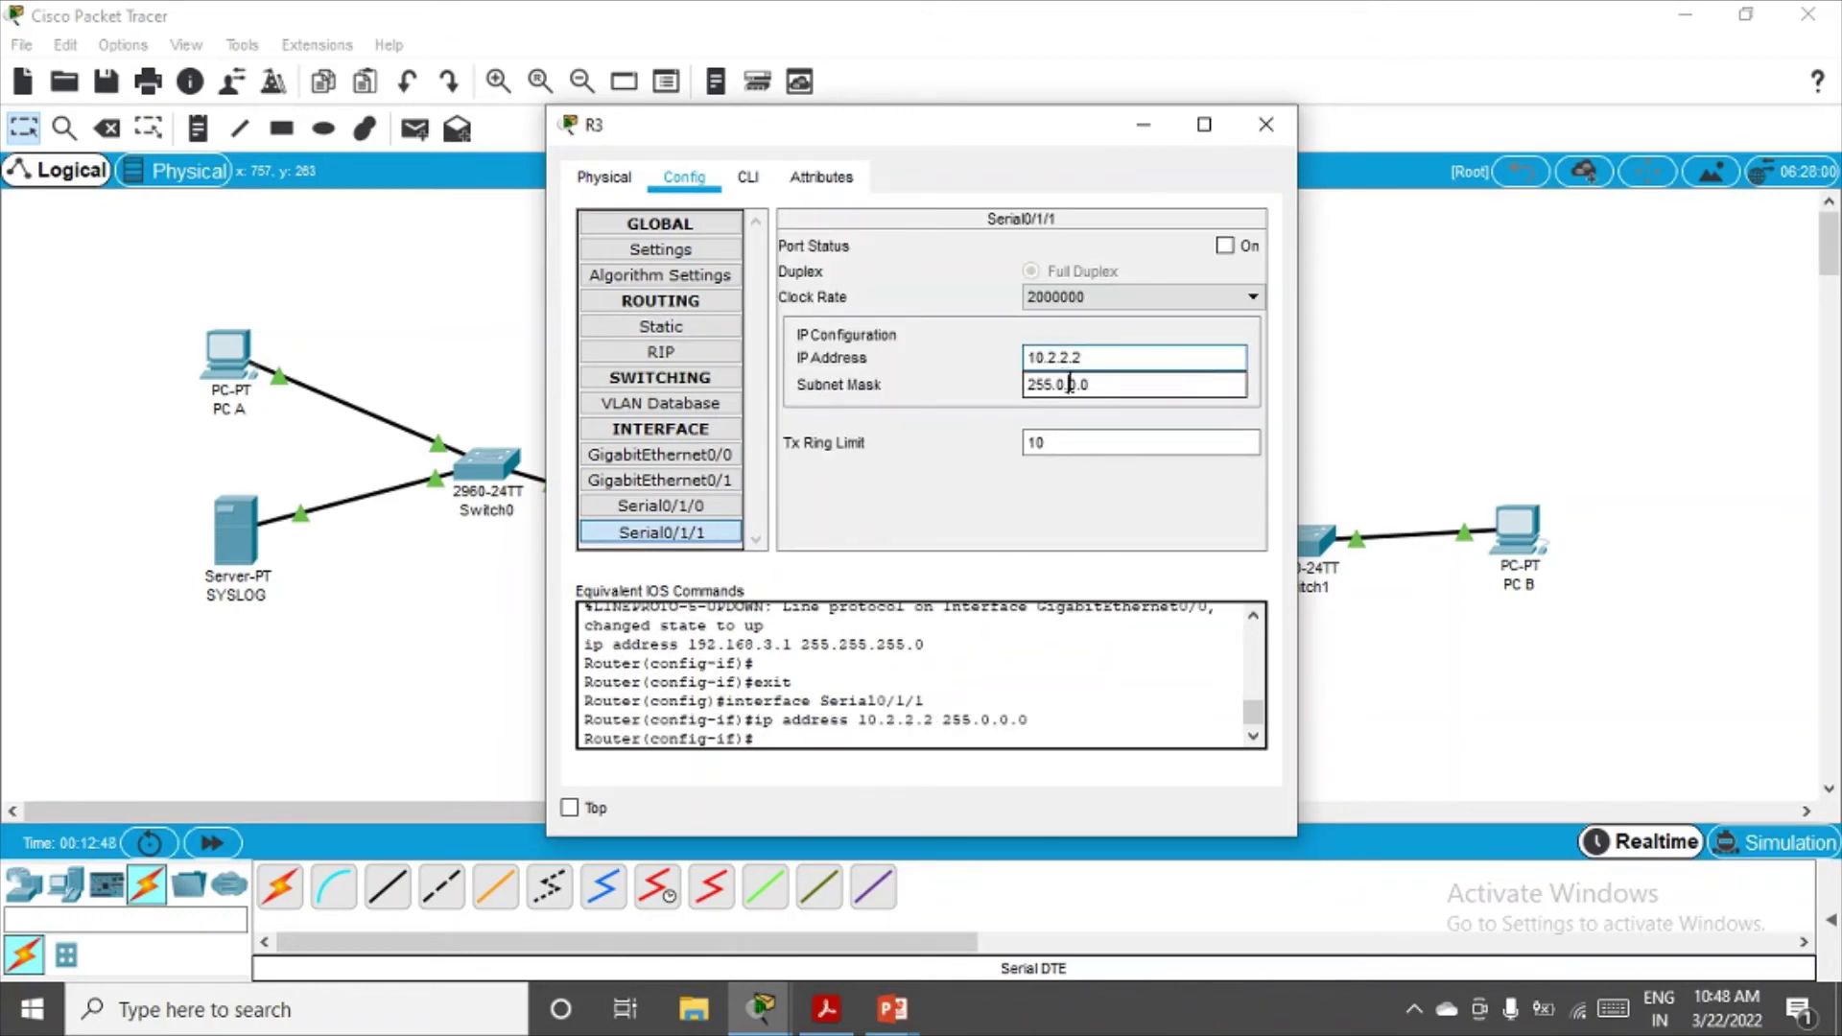
key(Tab)
click(1118, 379)
double_click(1119, 376)
text(255.255.255.252)
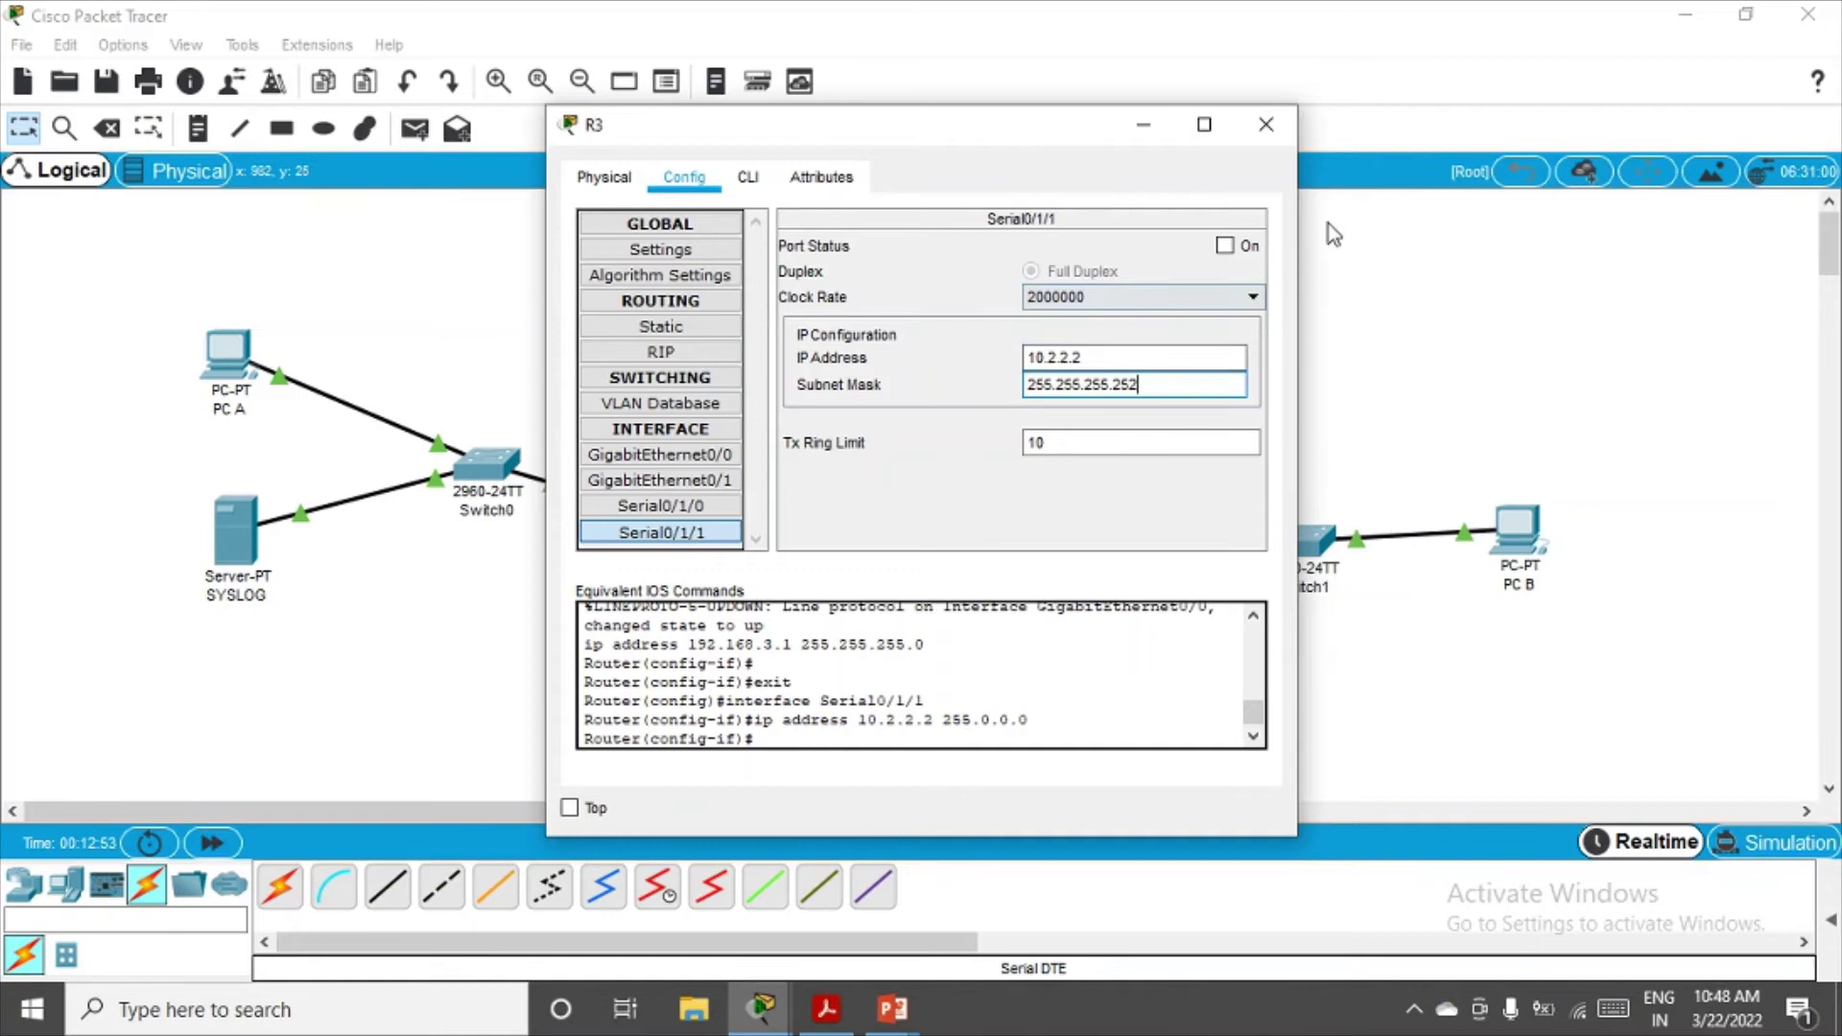
click(1249, 254)
click(1247, 247)
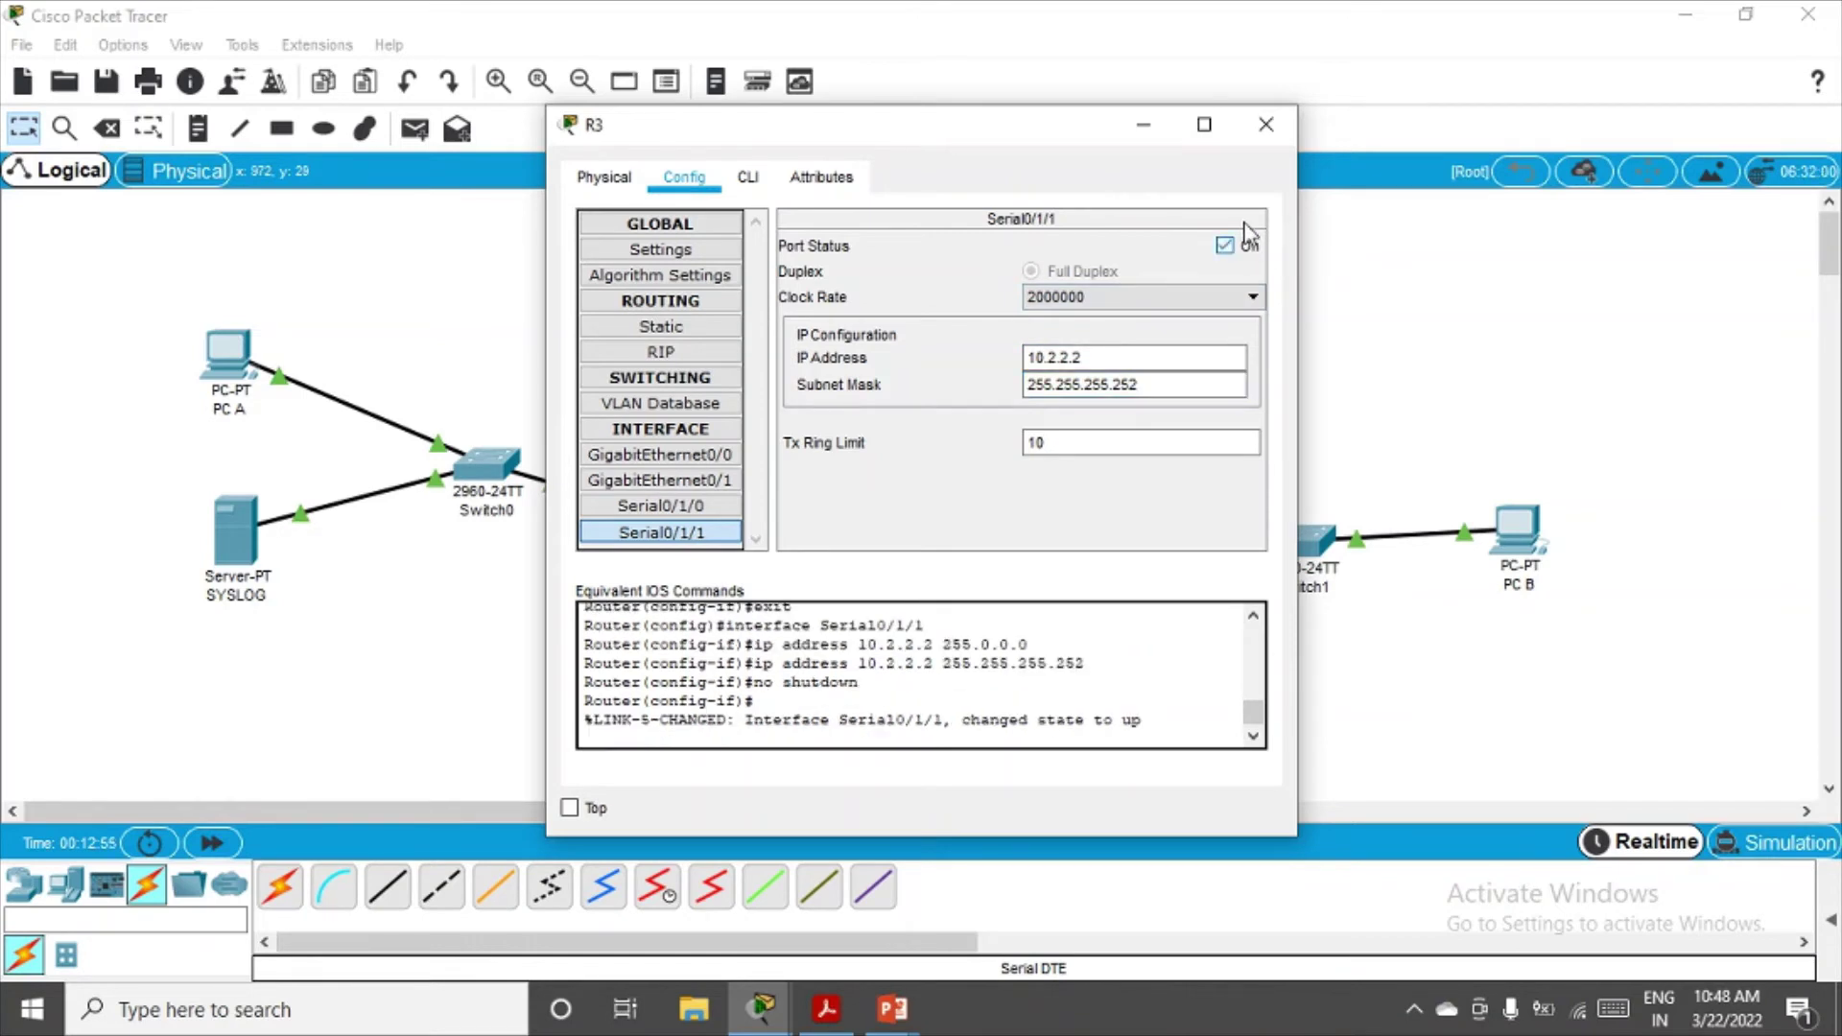
click(1266, 125)
drag(890, 353, 878, 374)
Add networks 192.168.1.0 and 10.1.1.0 to R1's RIP configuration
click(723, 532)
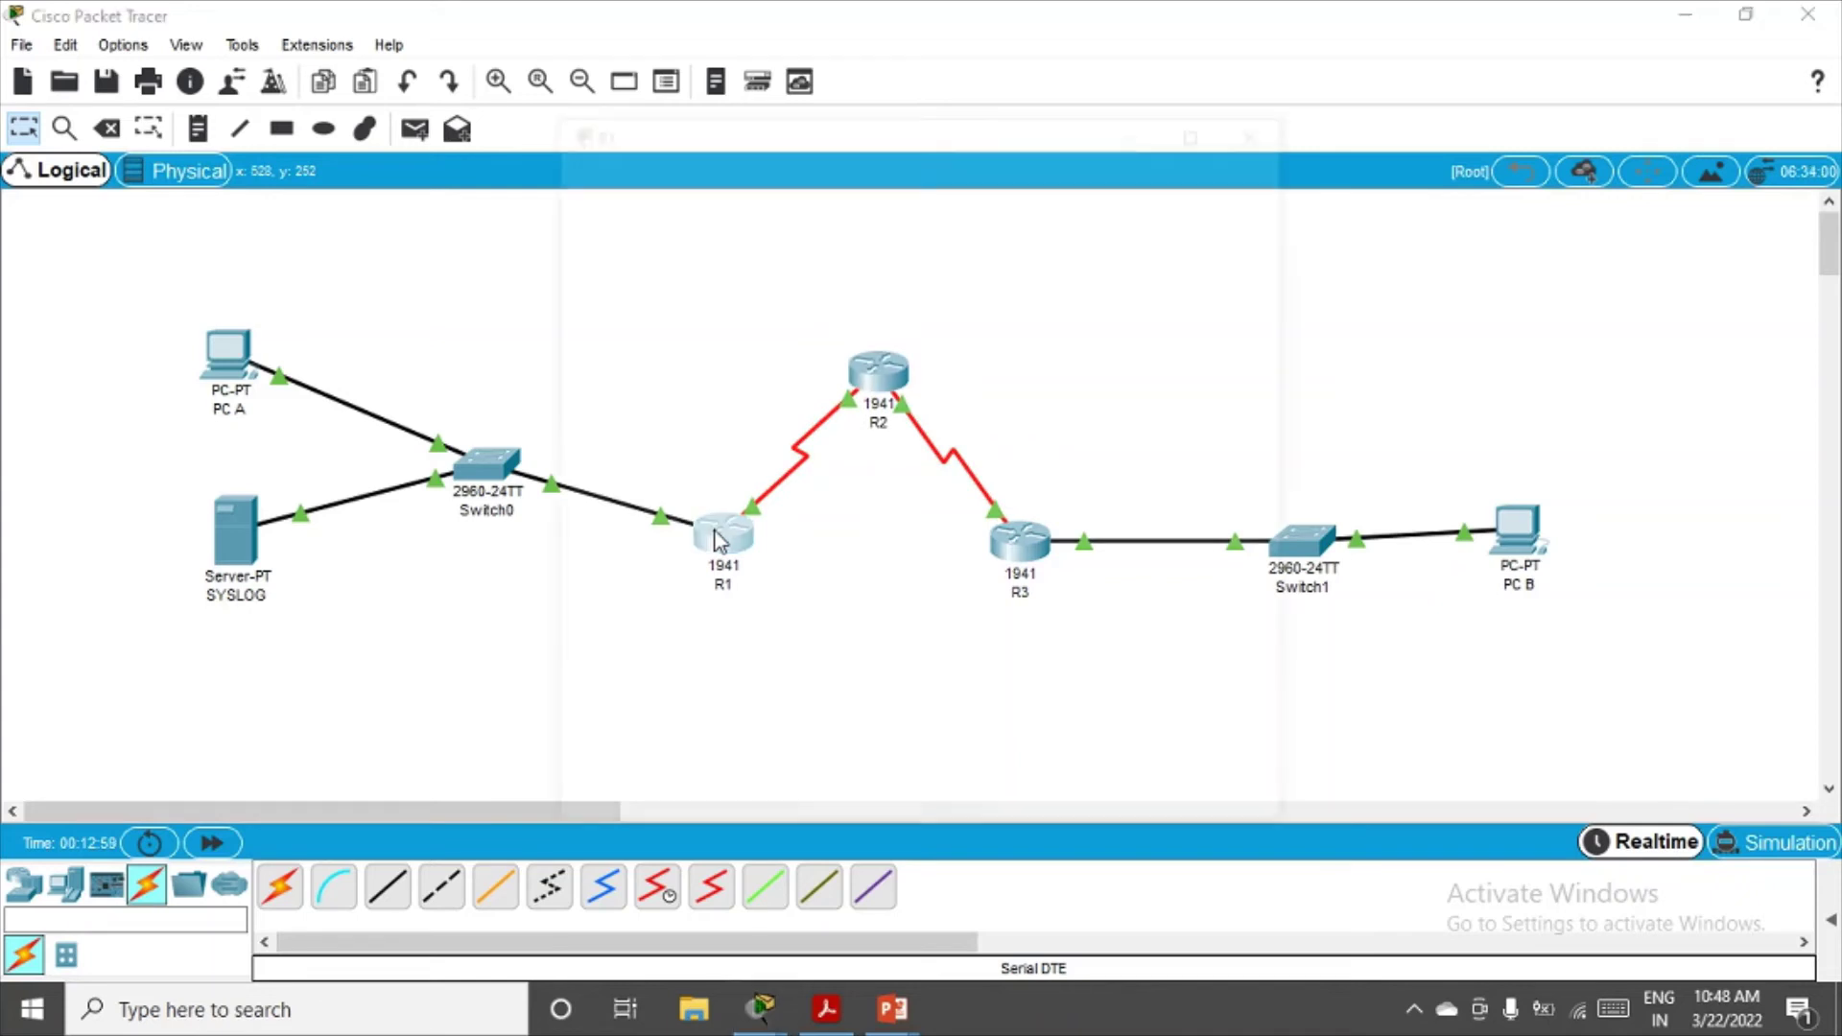
drag(926, 126, 1130, 193)
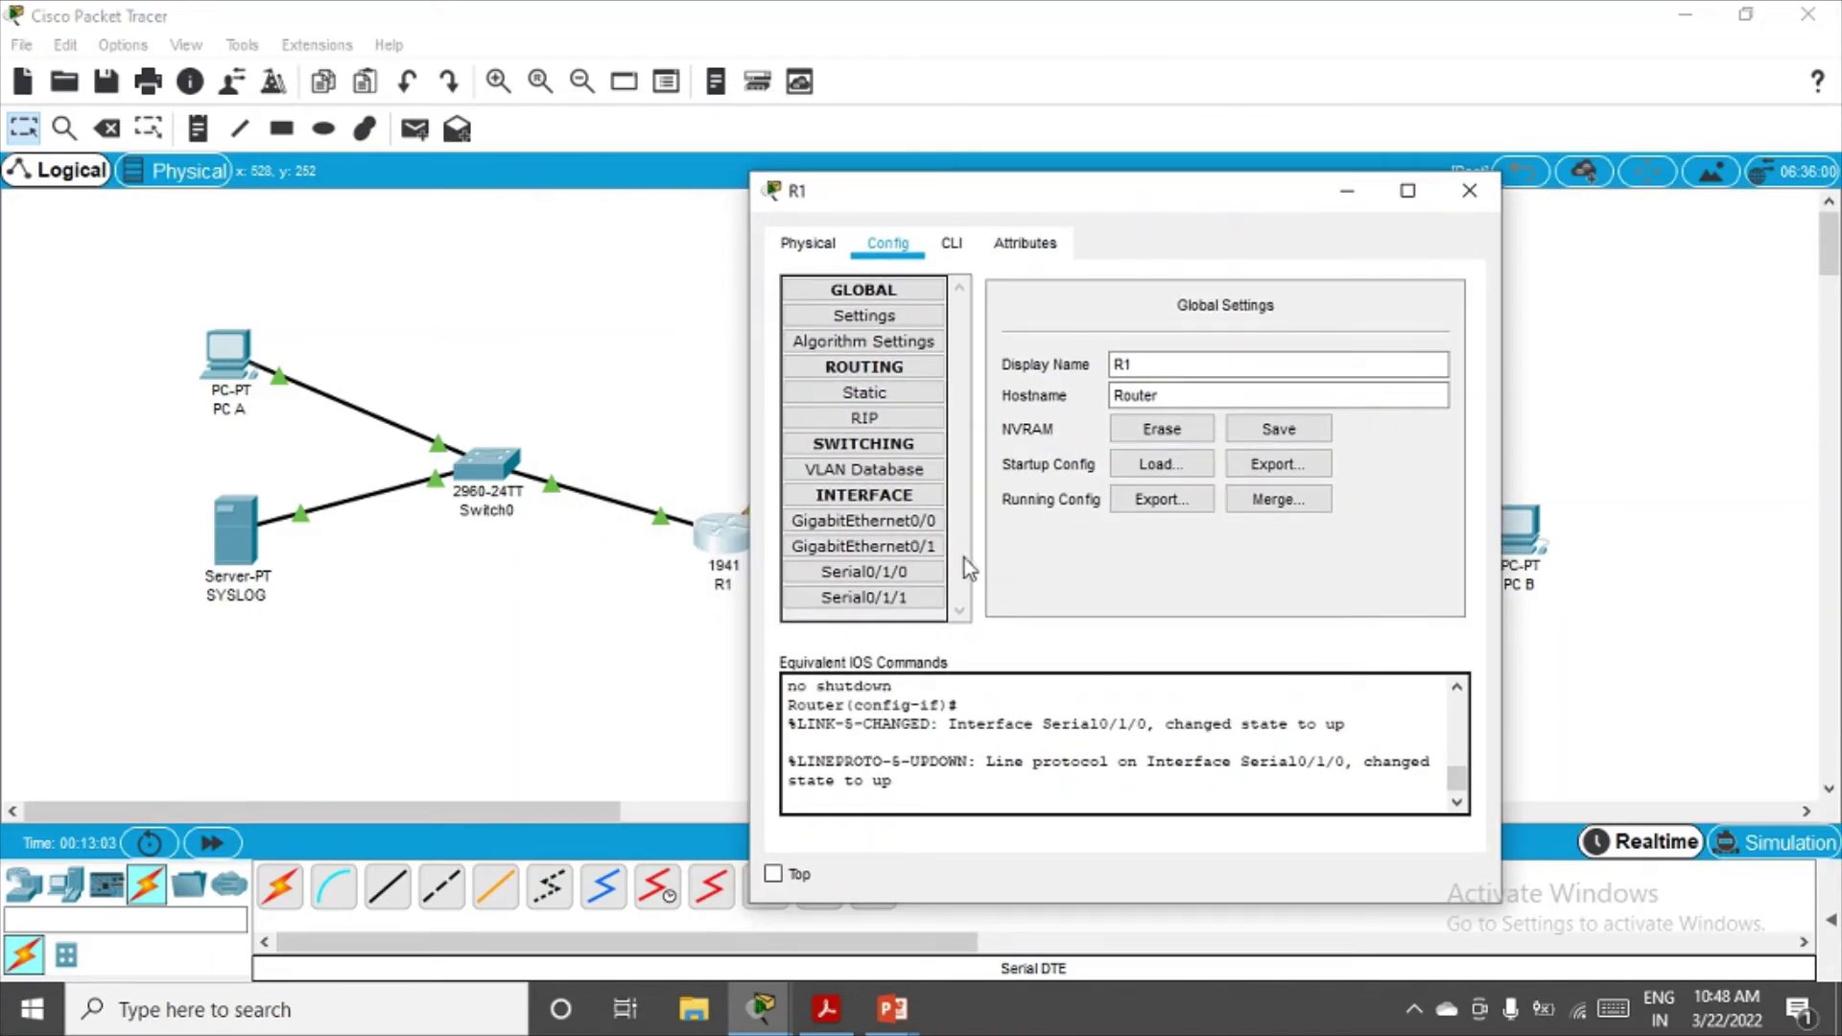
click(895, 422)
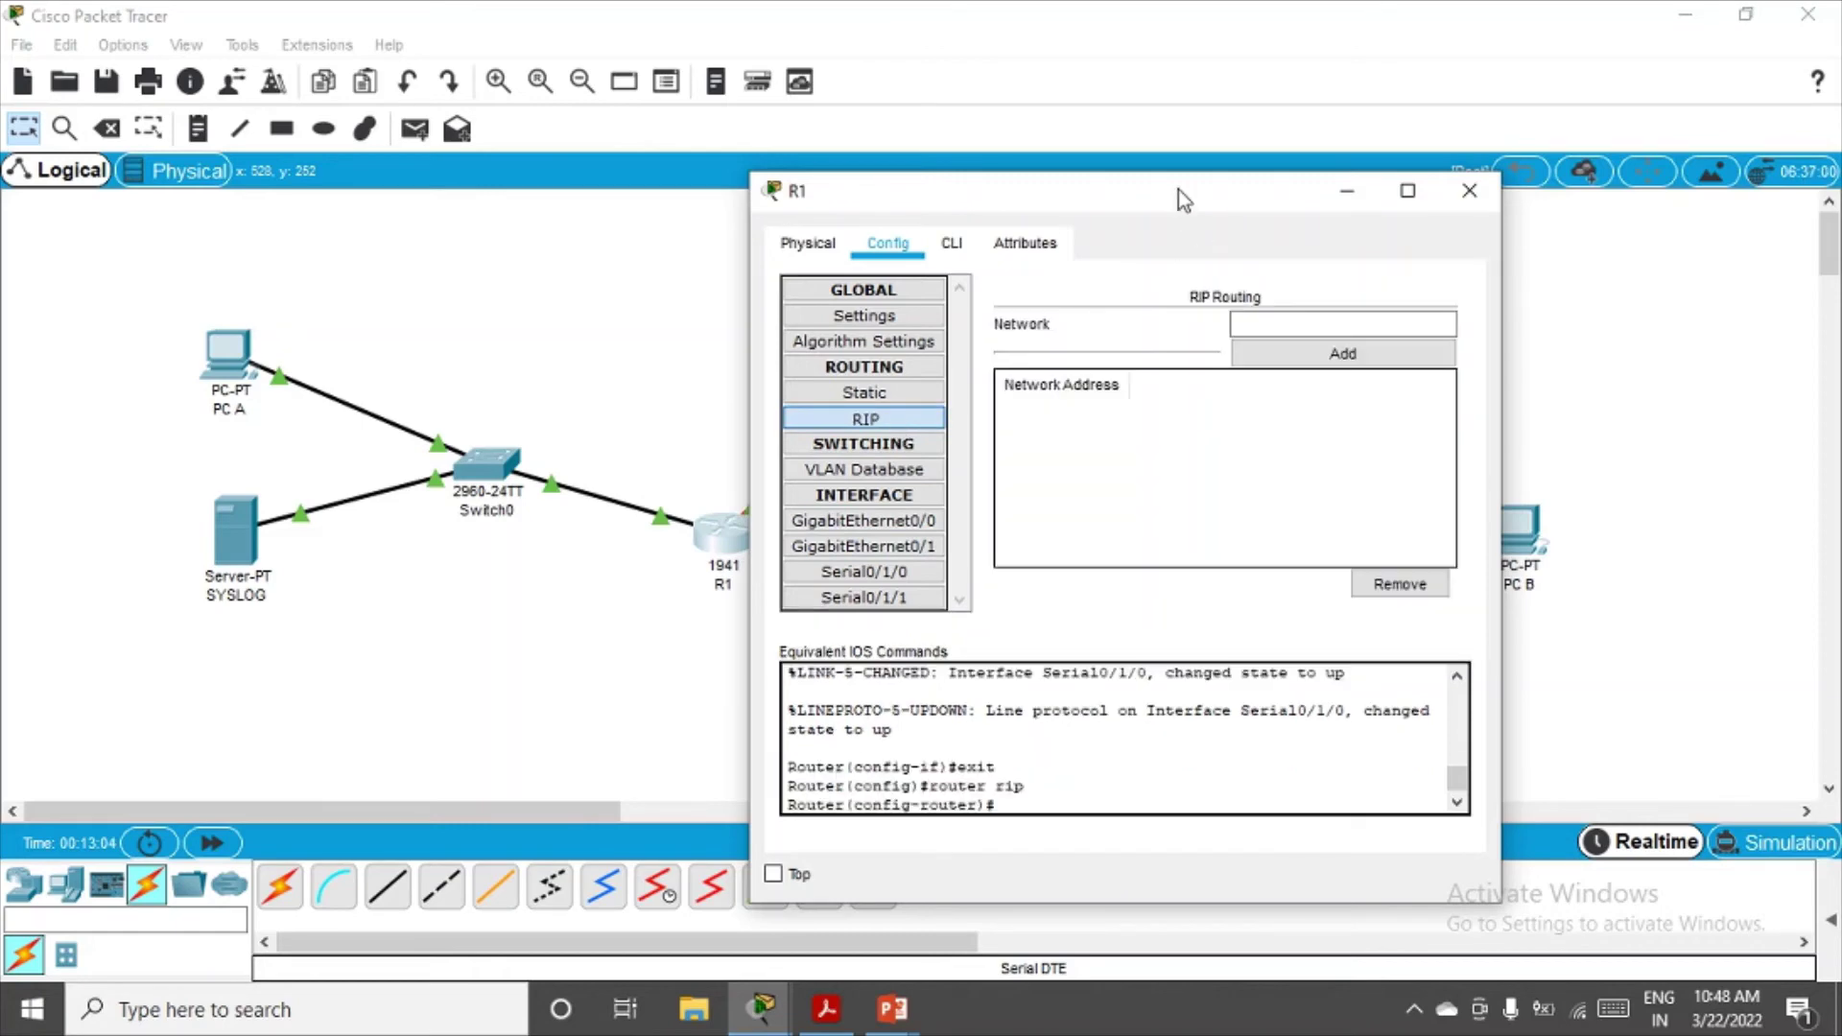
drag(1178, 188, 1320, 193)
click(1439, 323)
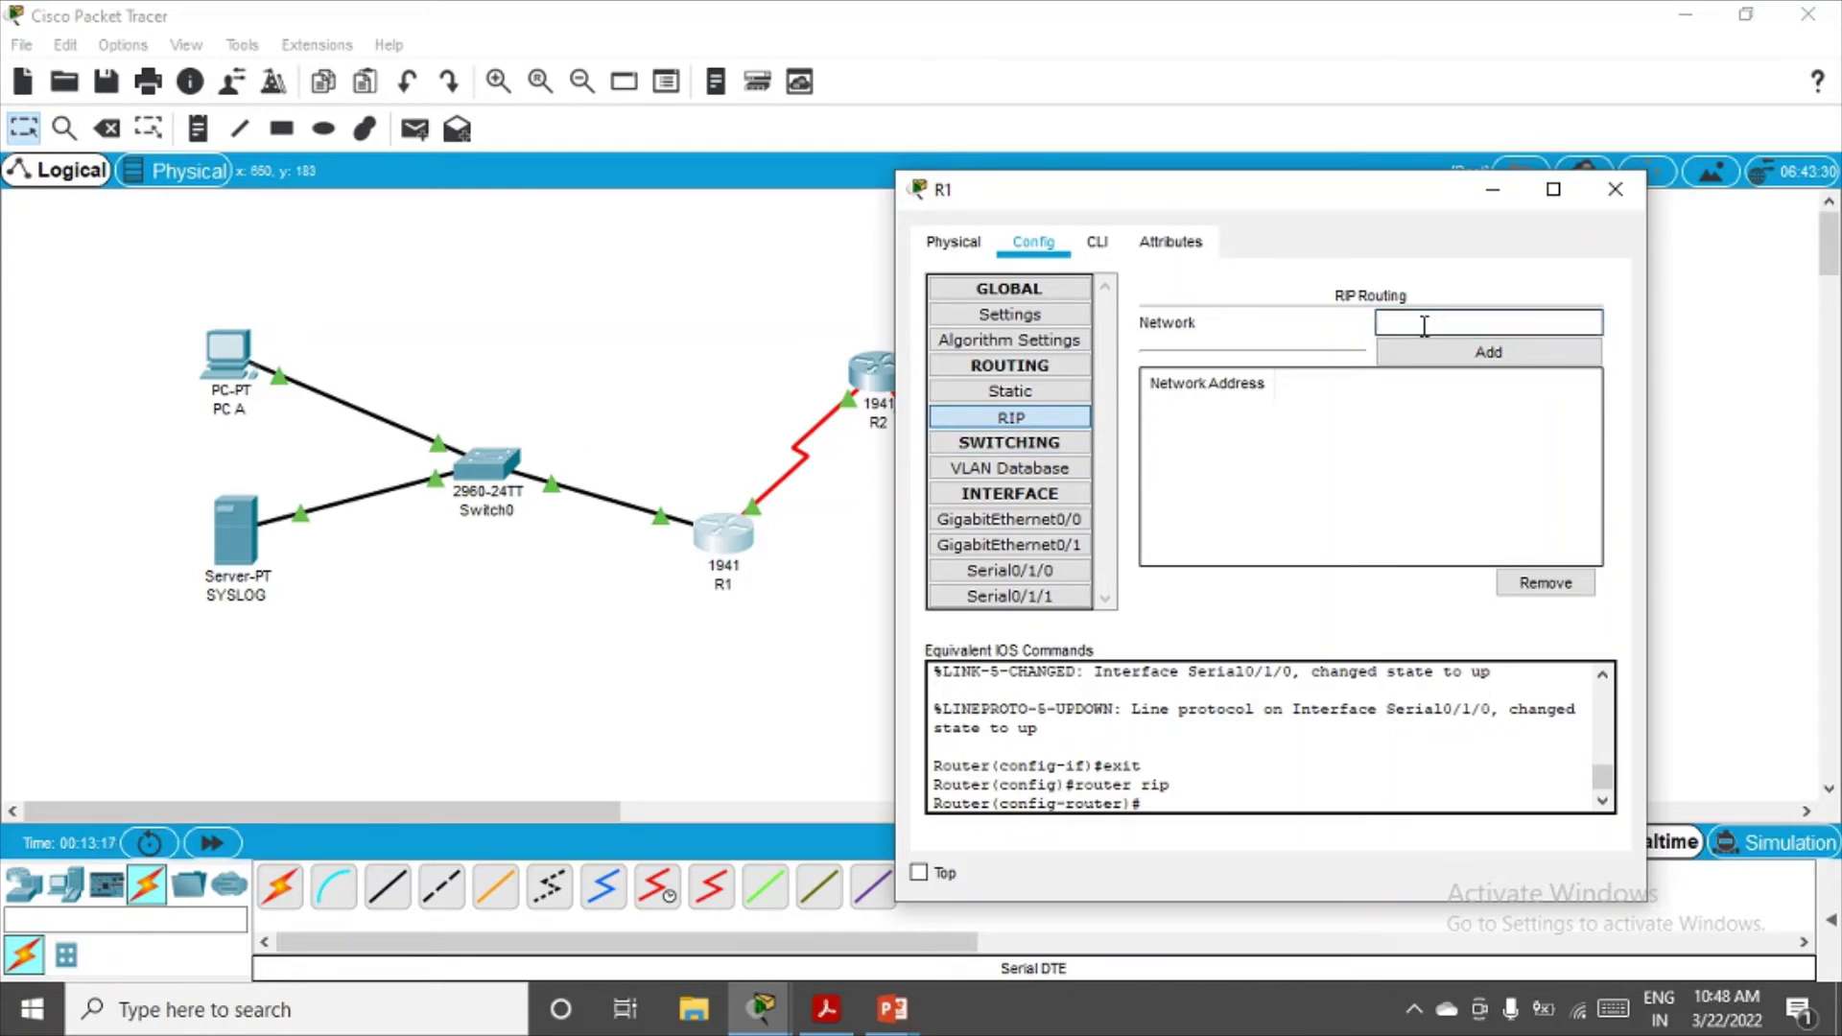
text(192.168.1.0)
click(1439, 351)
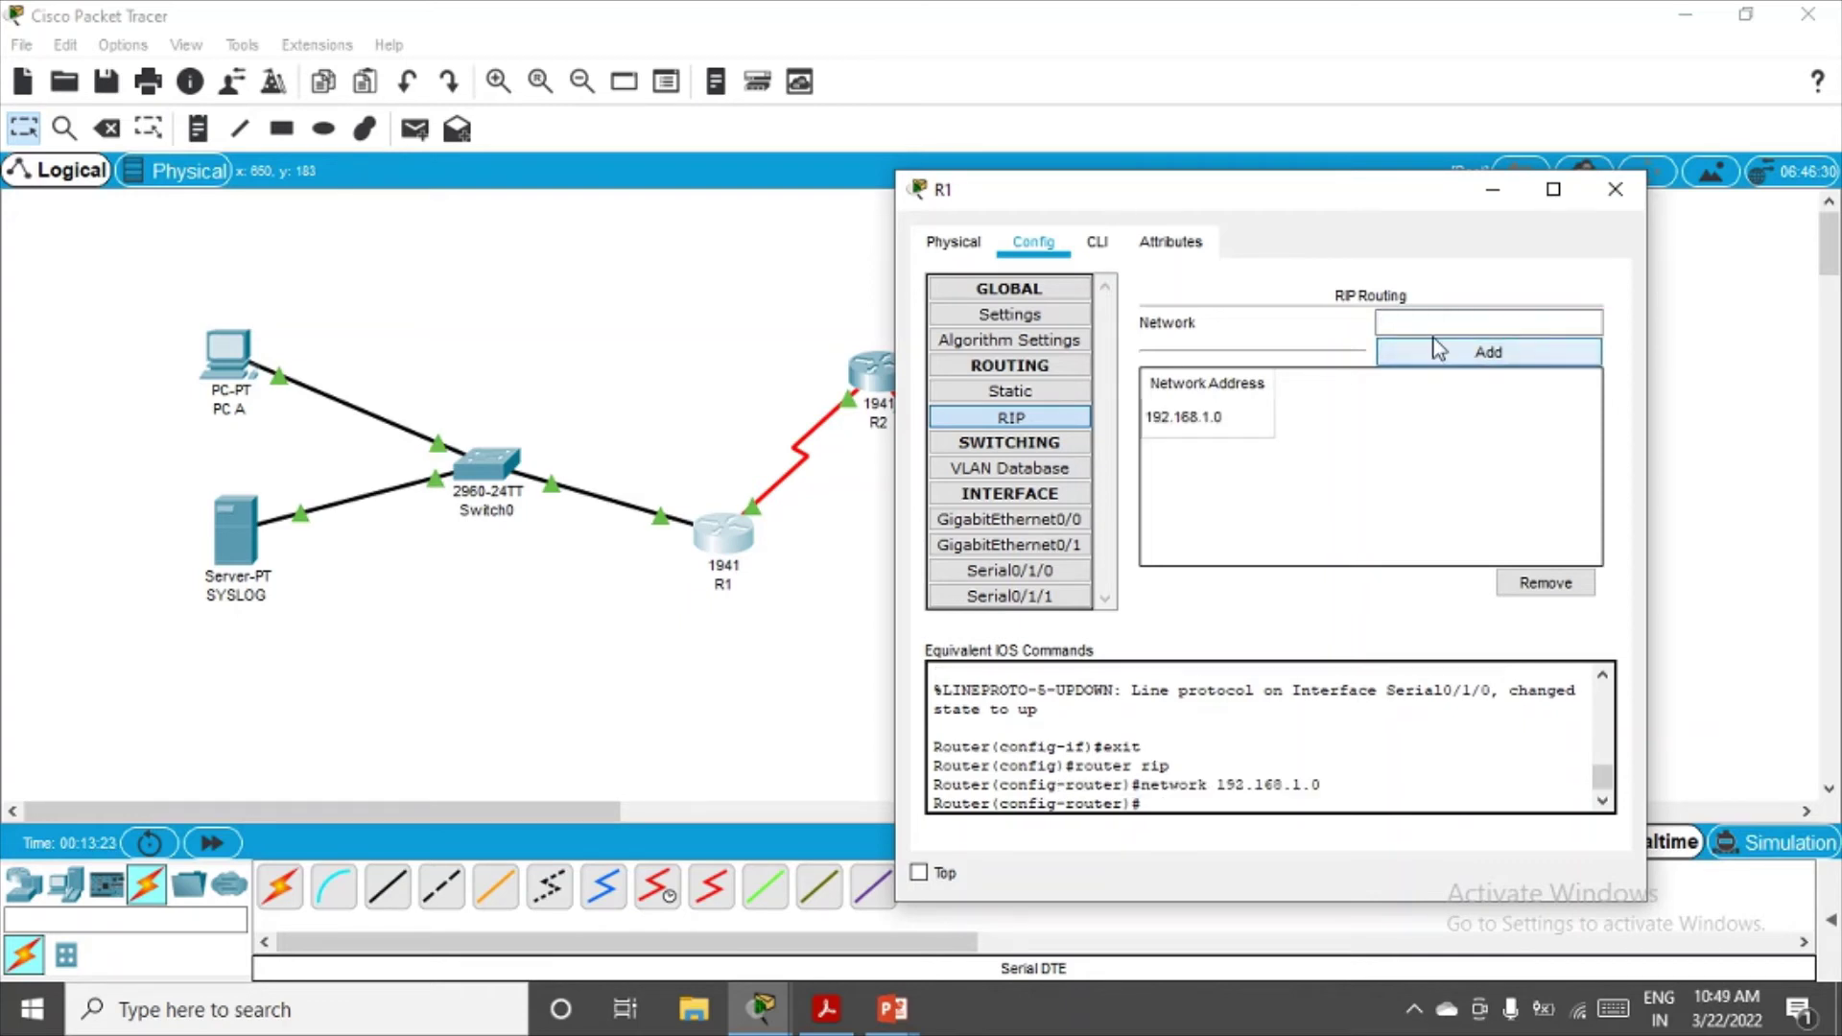
click(1441, 323)
text(10.1.)
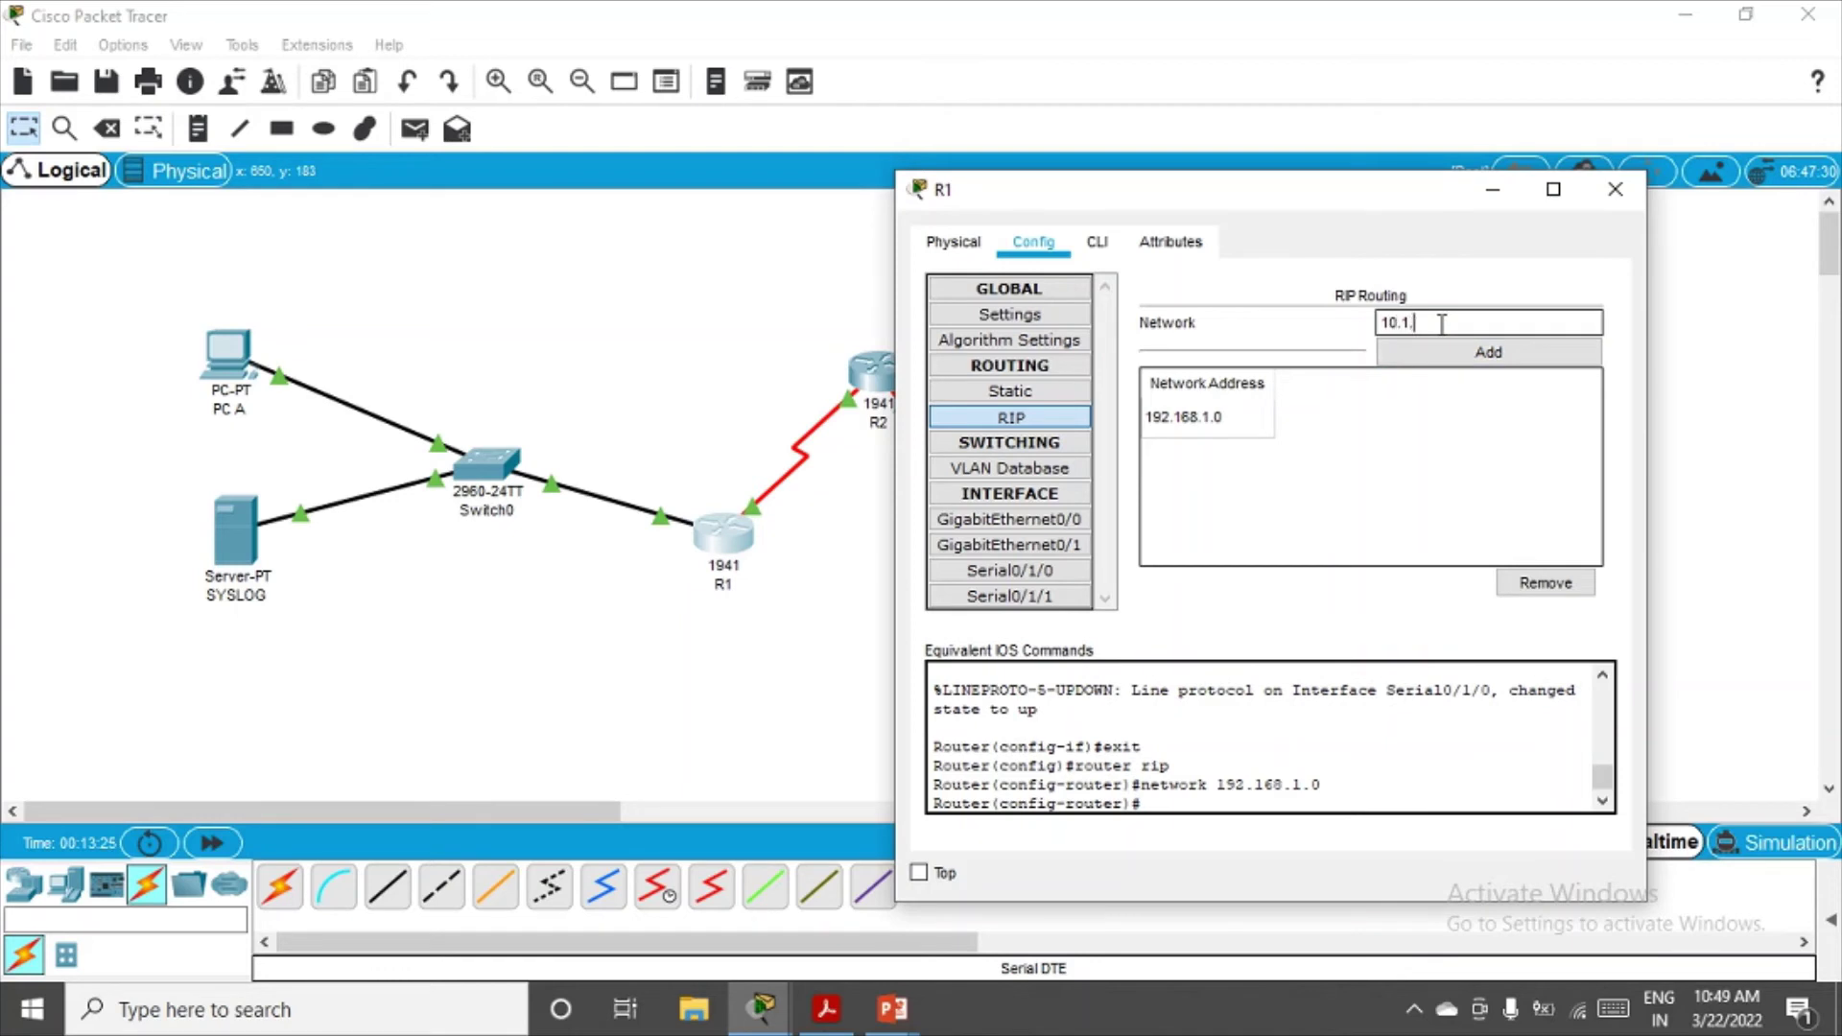
text(1.0)
click(1460, 354)
Add networks 10.1.1.0 and 10.2.2.0 to R2's RIP routing
click(1614, 191)
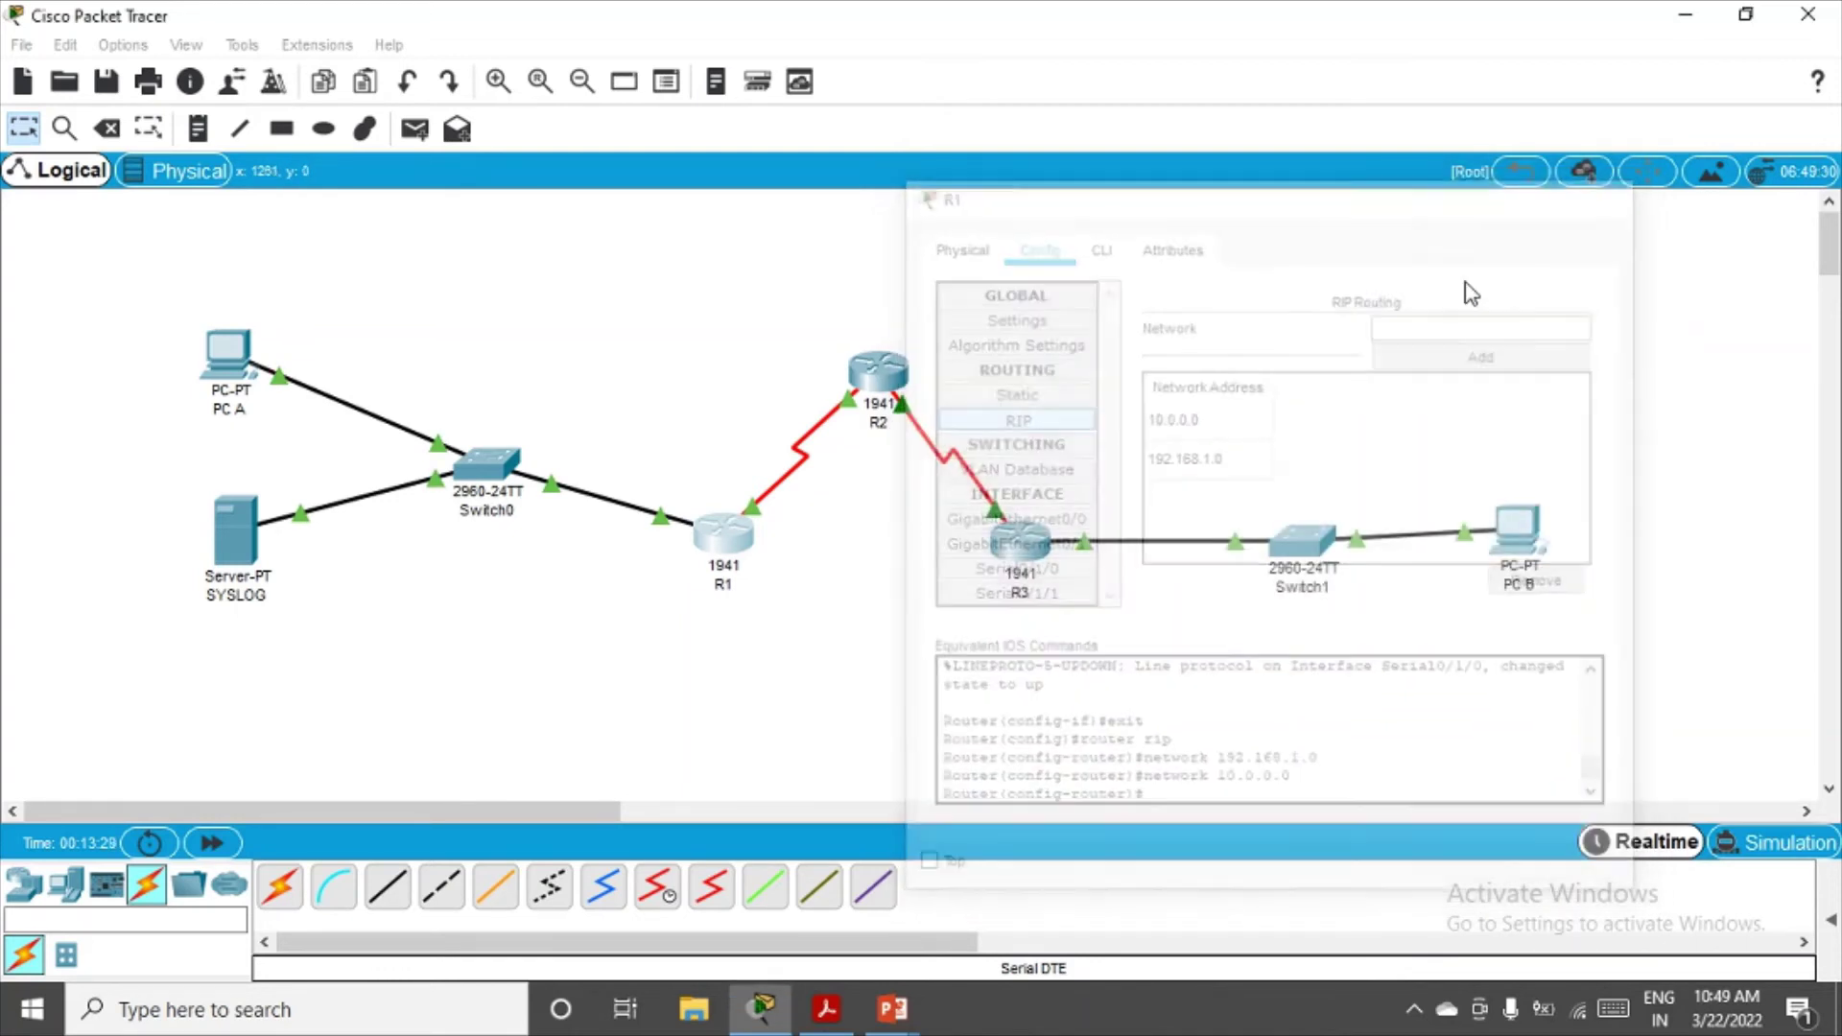
click(879, 372)
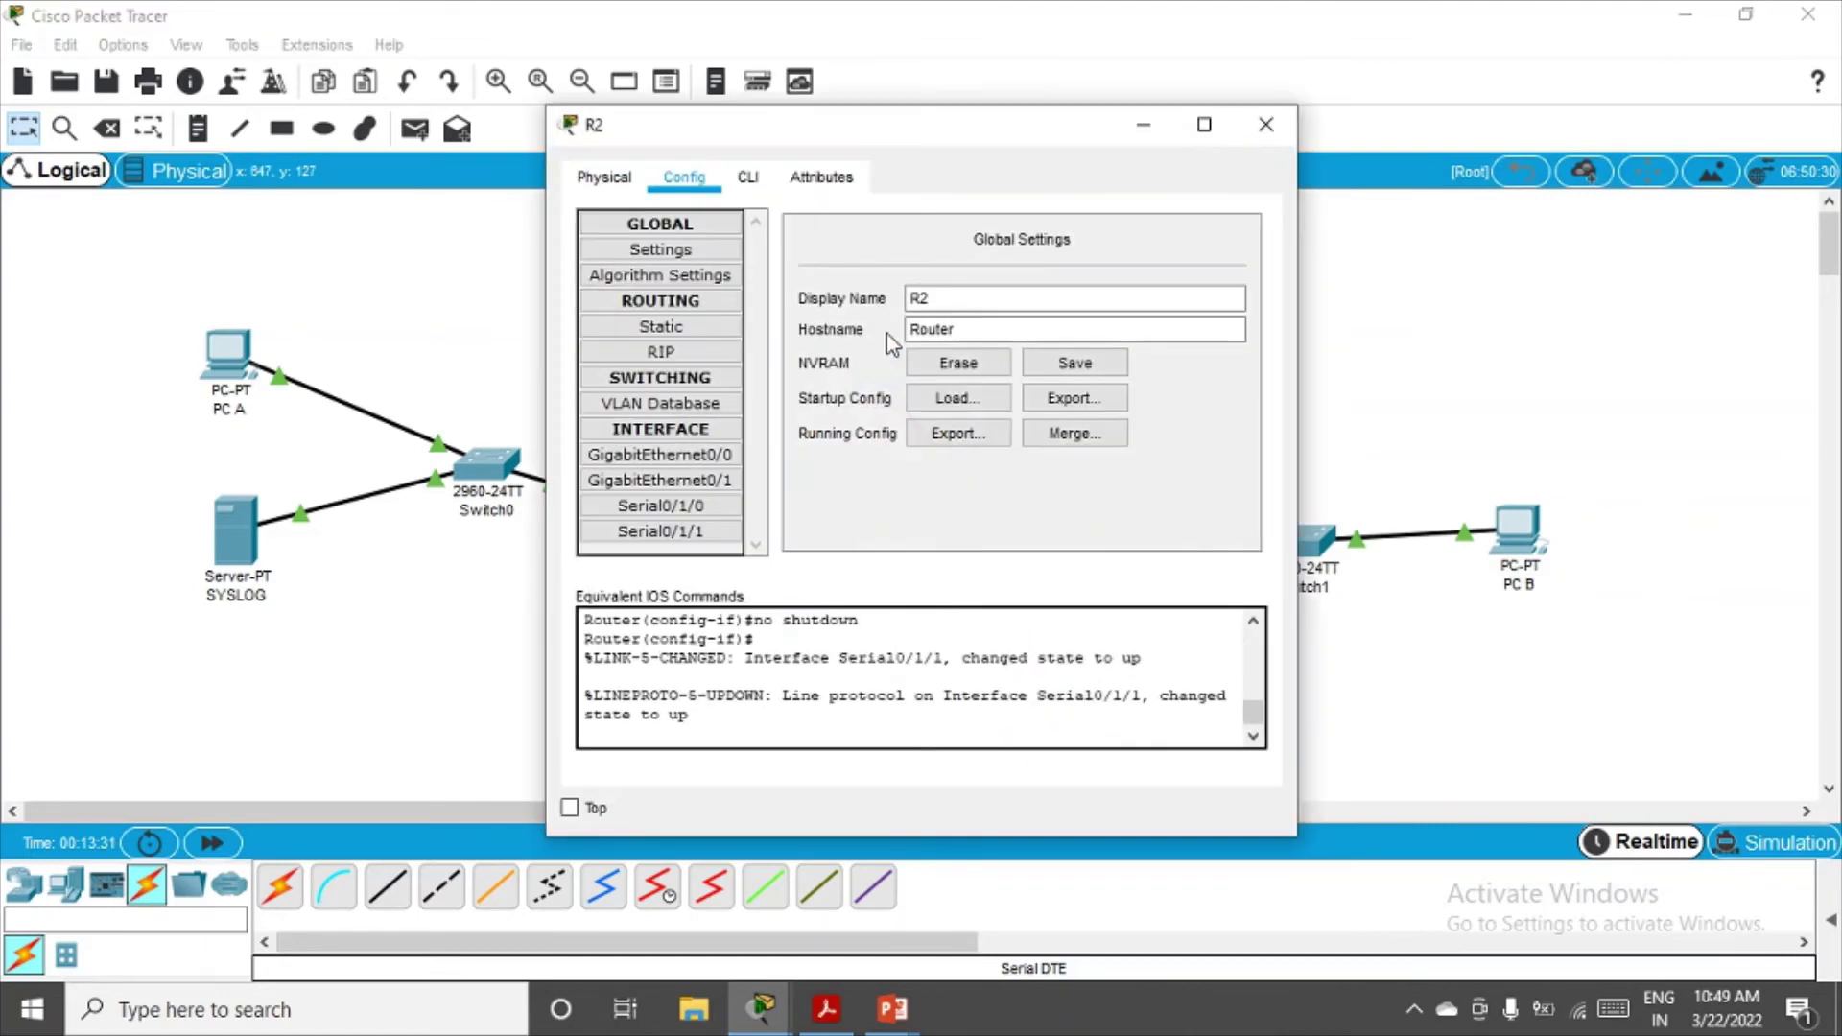
click(664, 354)
click(1118, 257)
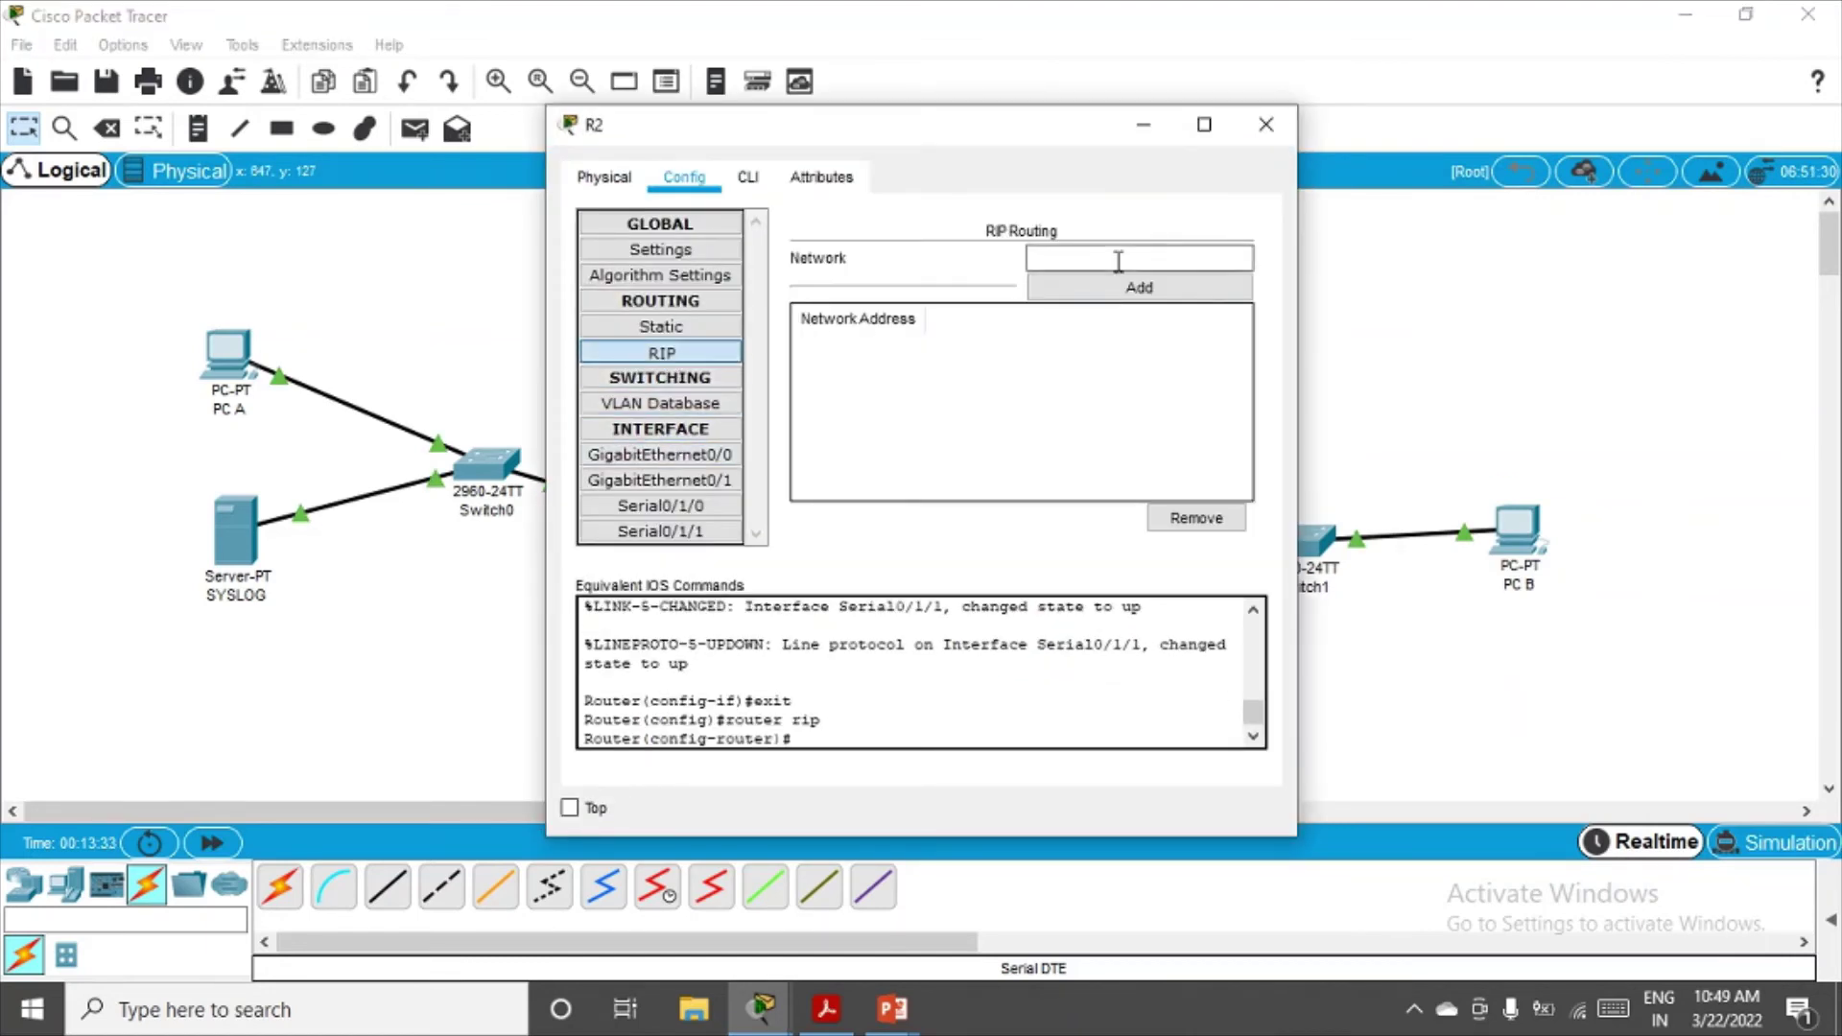
text(10)
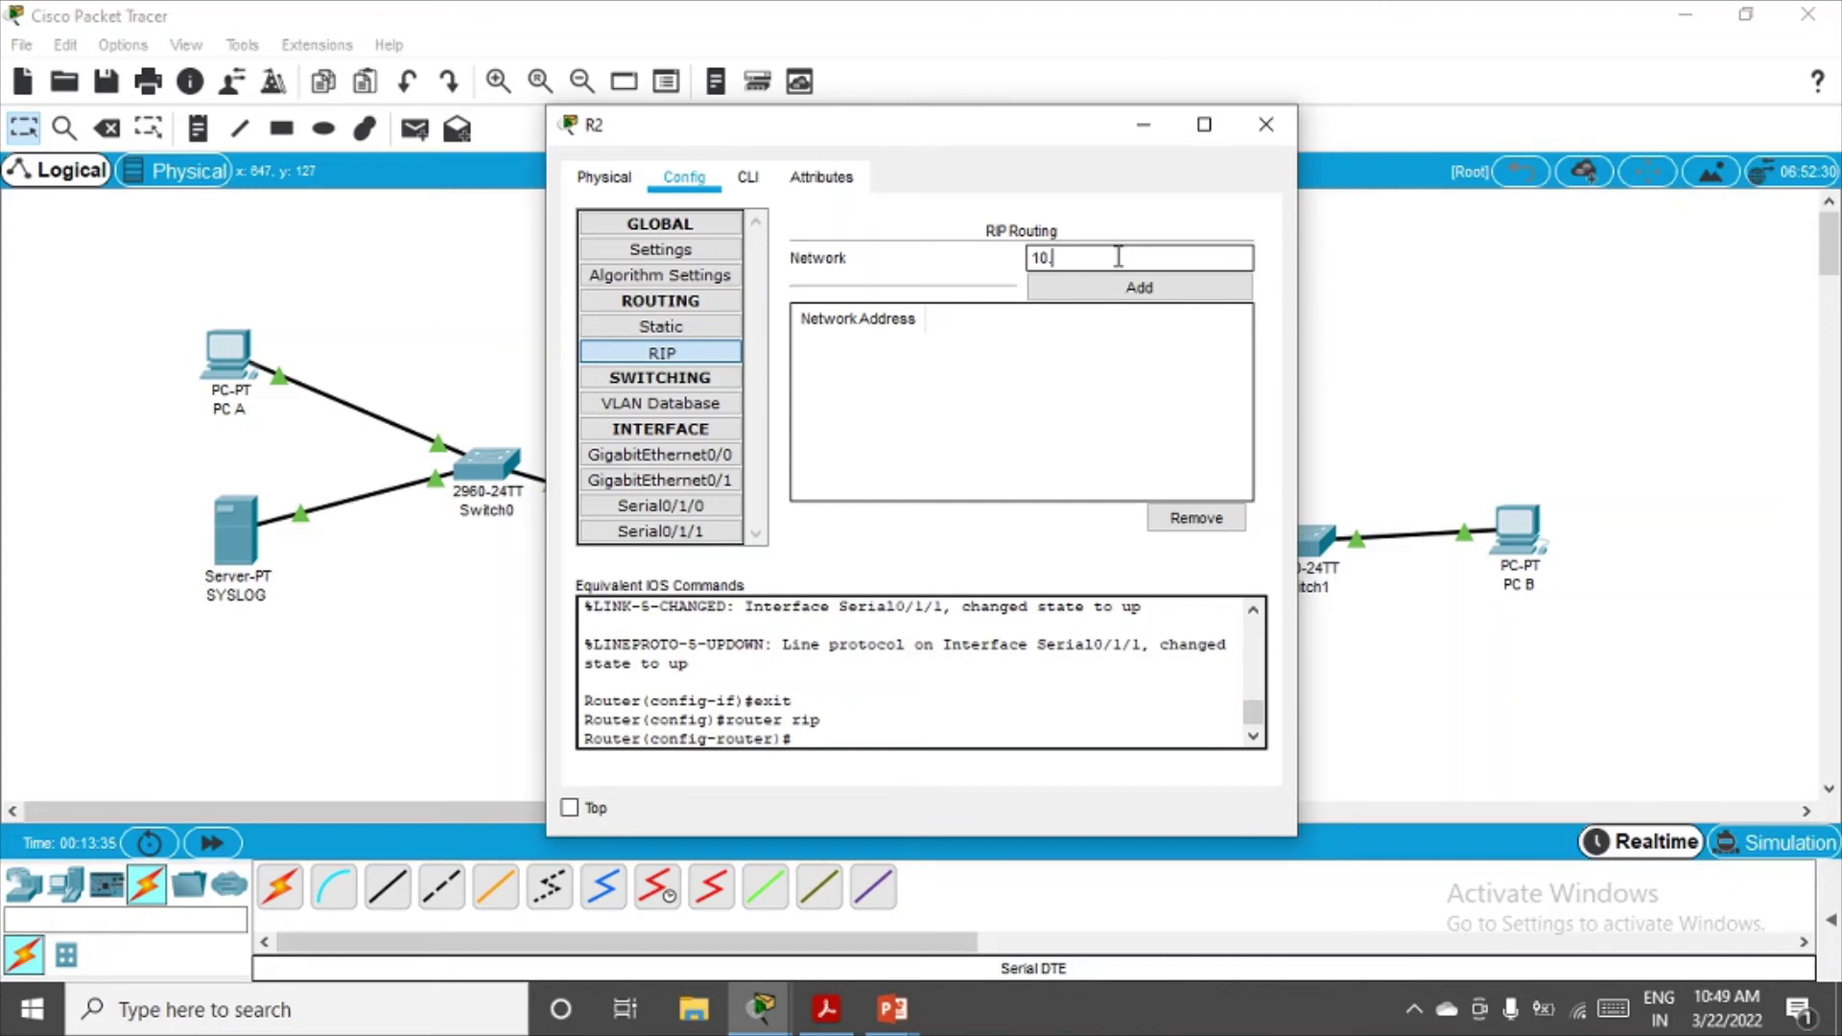
text(.1.1.0)
click(1138, 293)
click(1095, 265)
text(10)
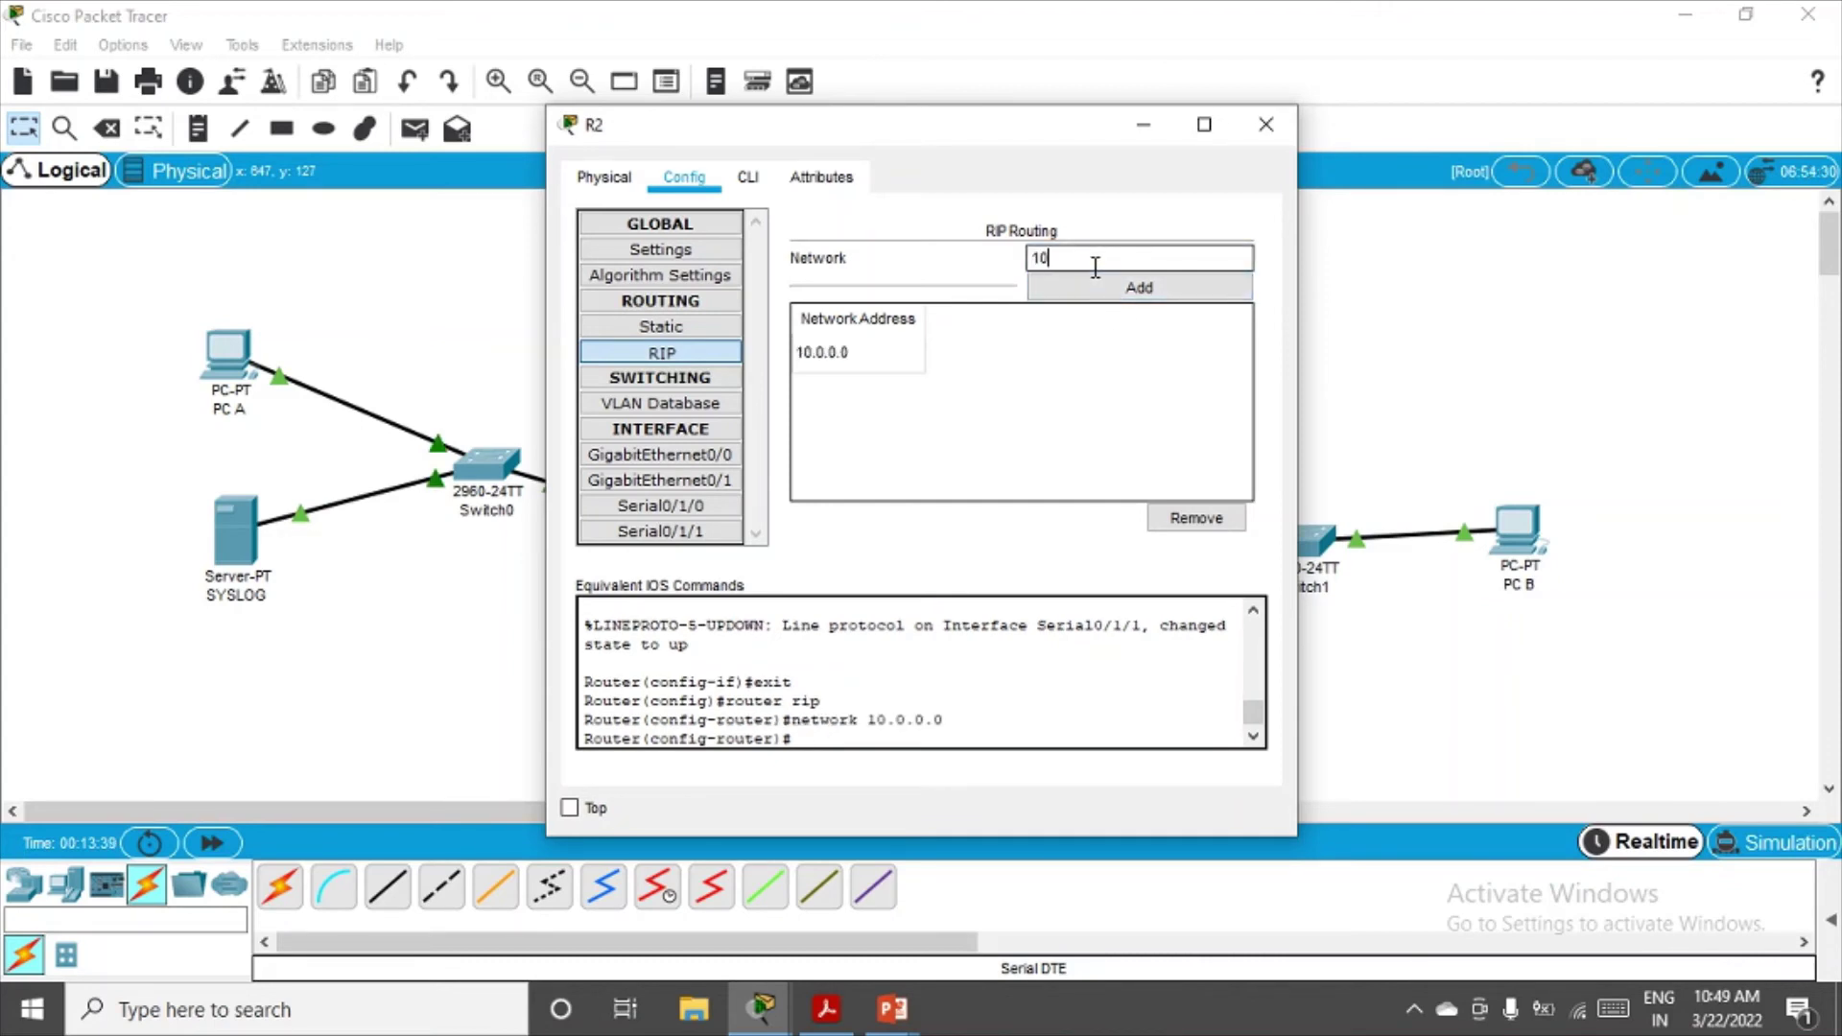
text(.2.2.0)
click(1138, 282)
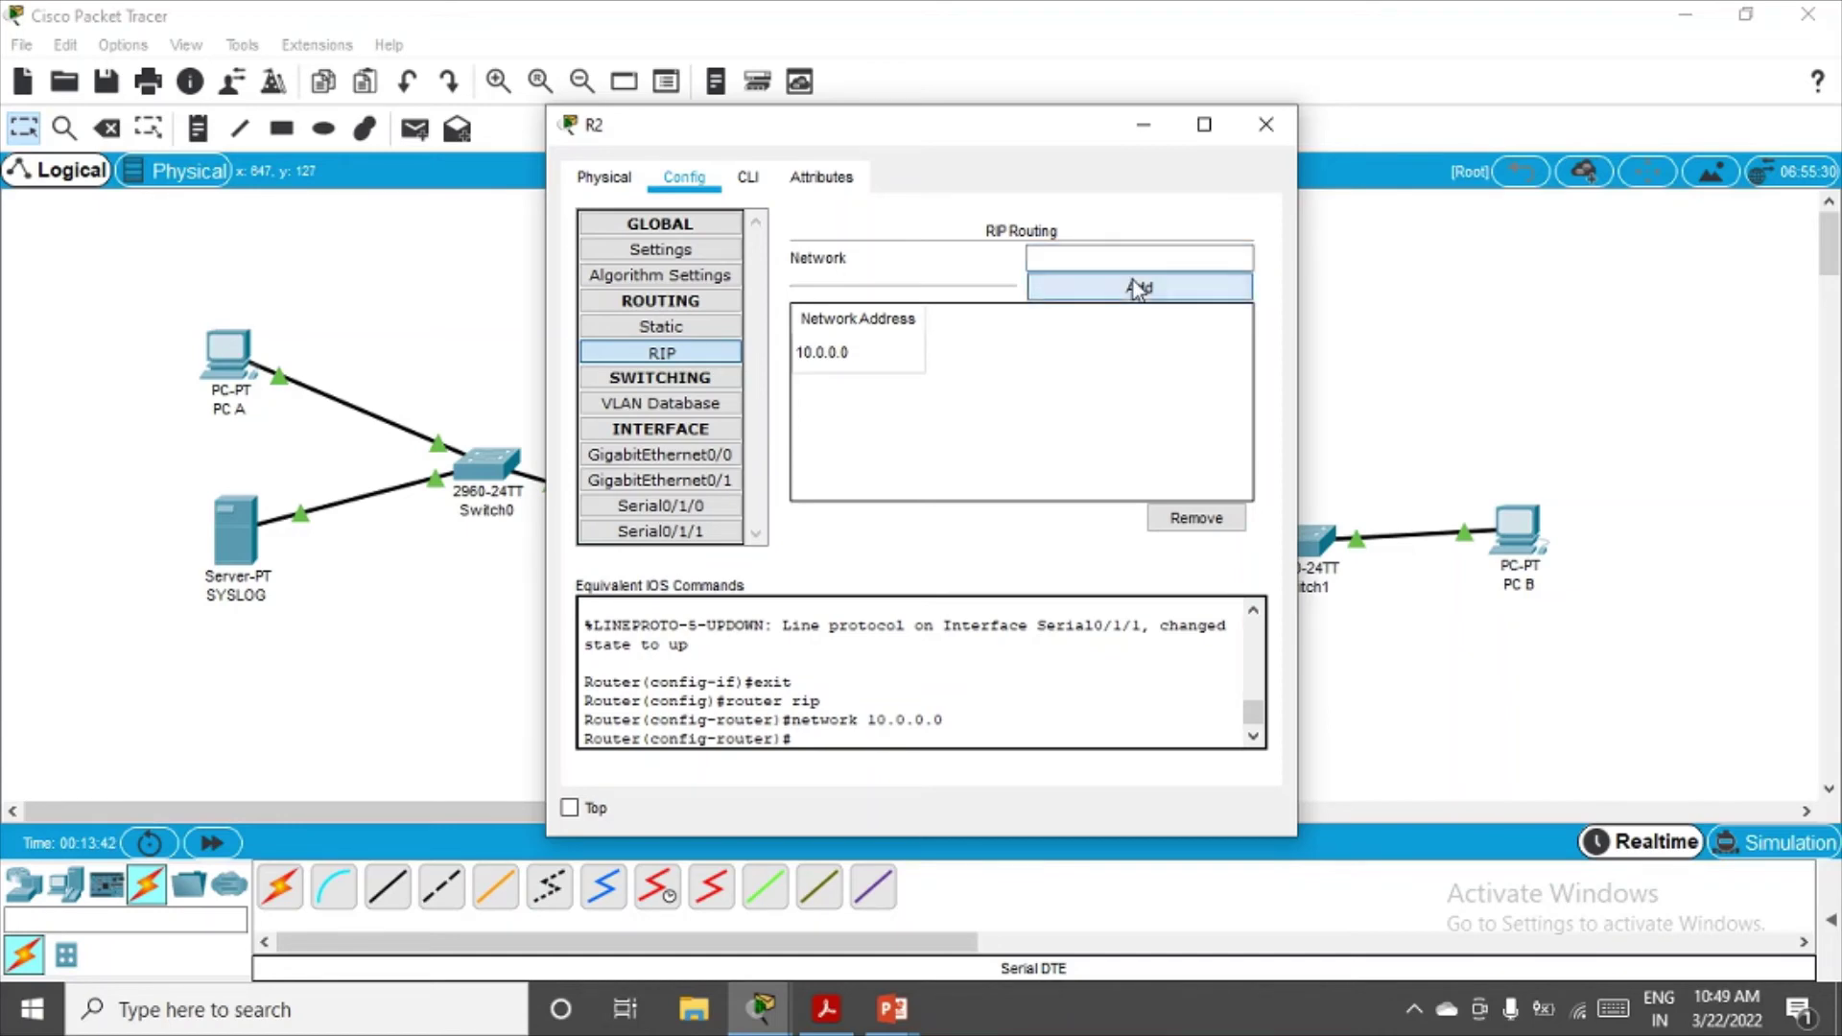
click(1267, 125)
Add networks 10.2.2.0 and 192.168.3.0 to R3's RIP routing and close its window
click(1027, 545)
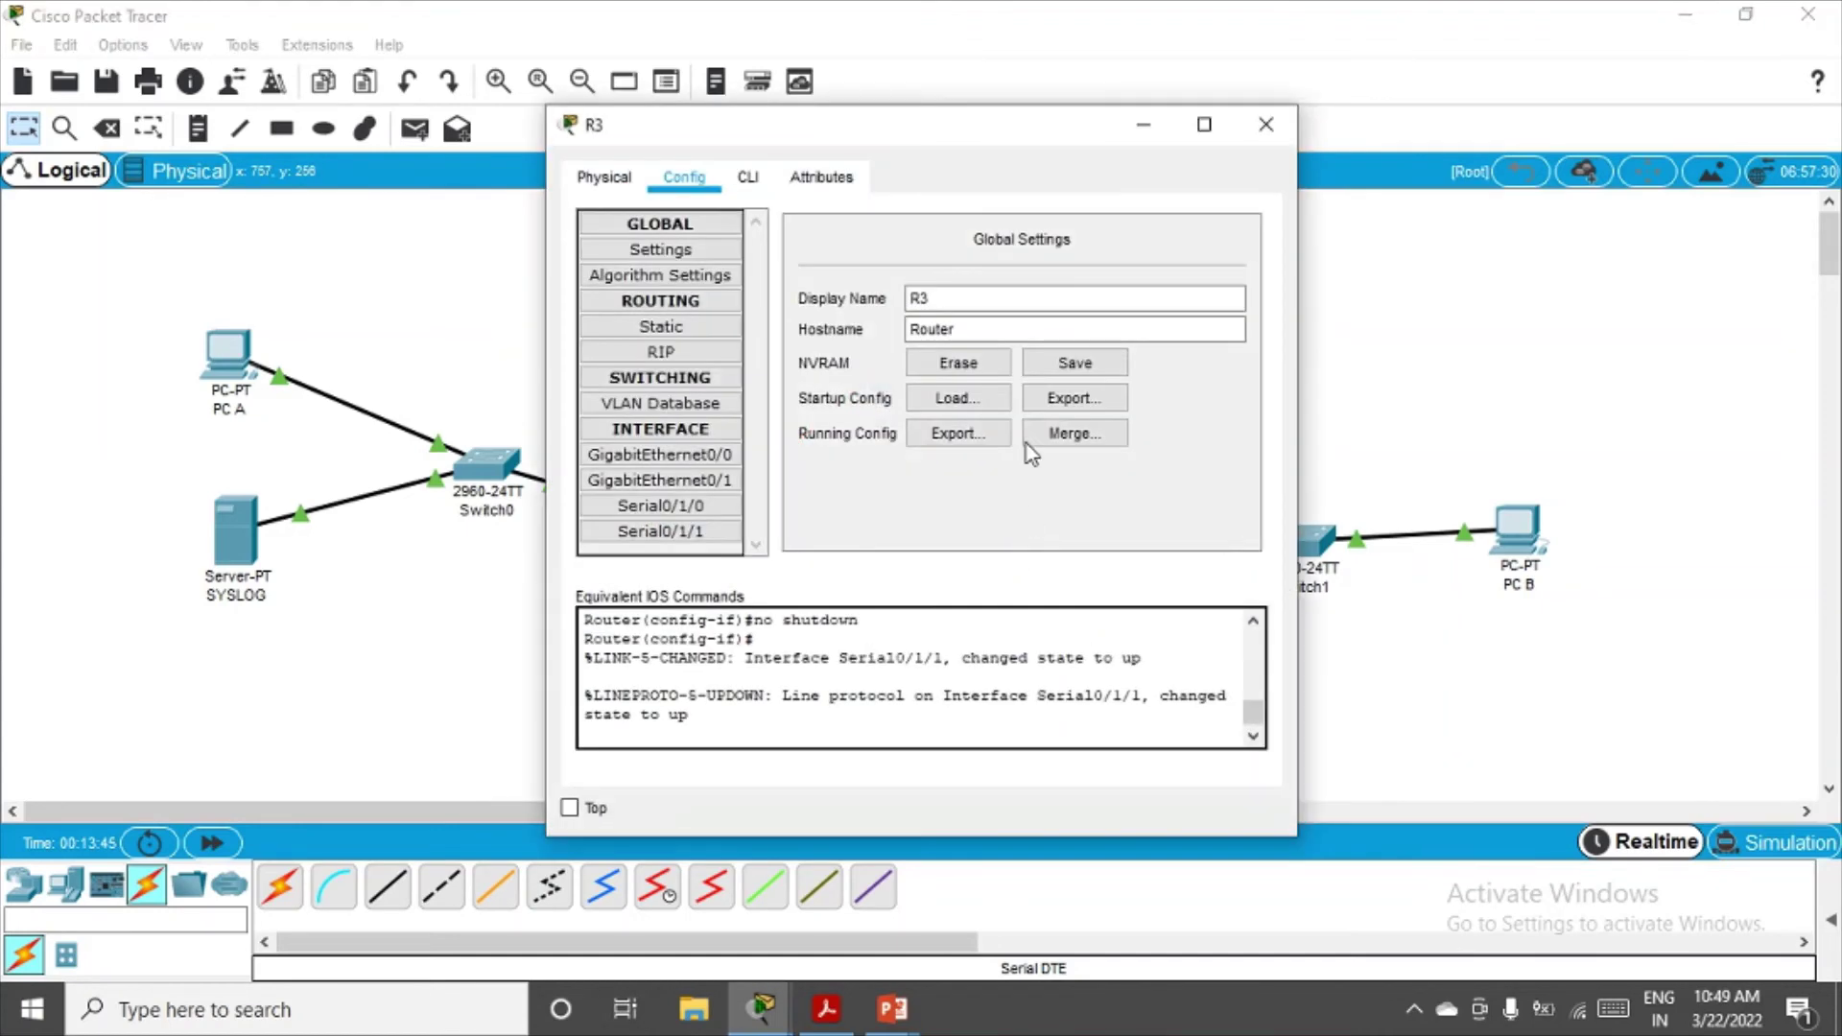
click(662, 352)
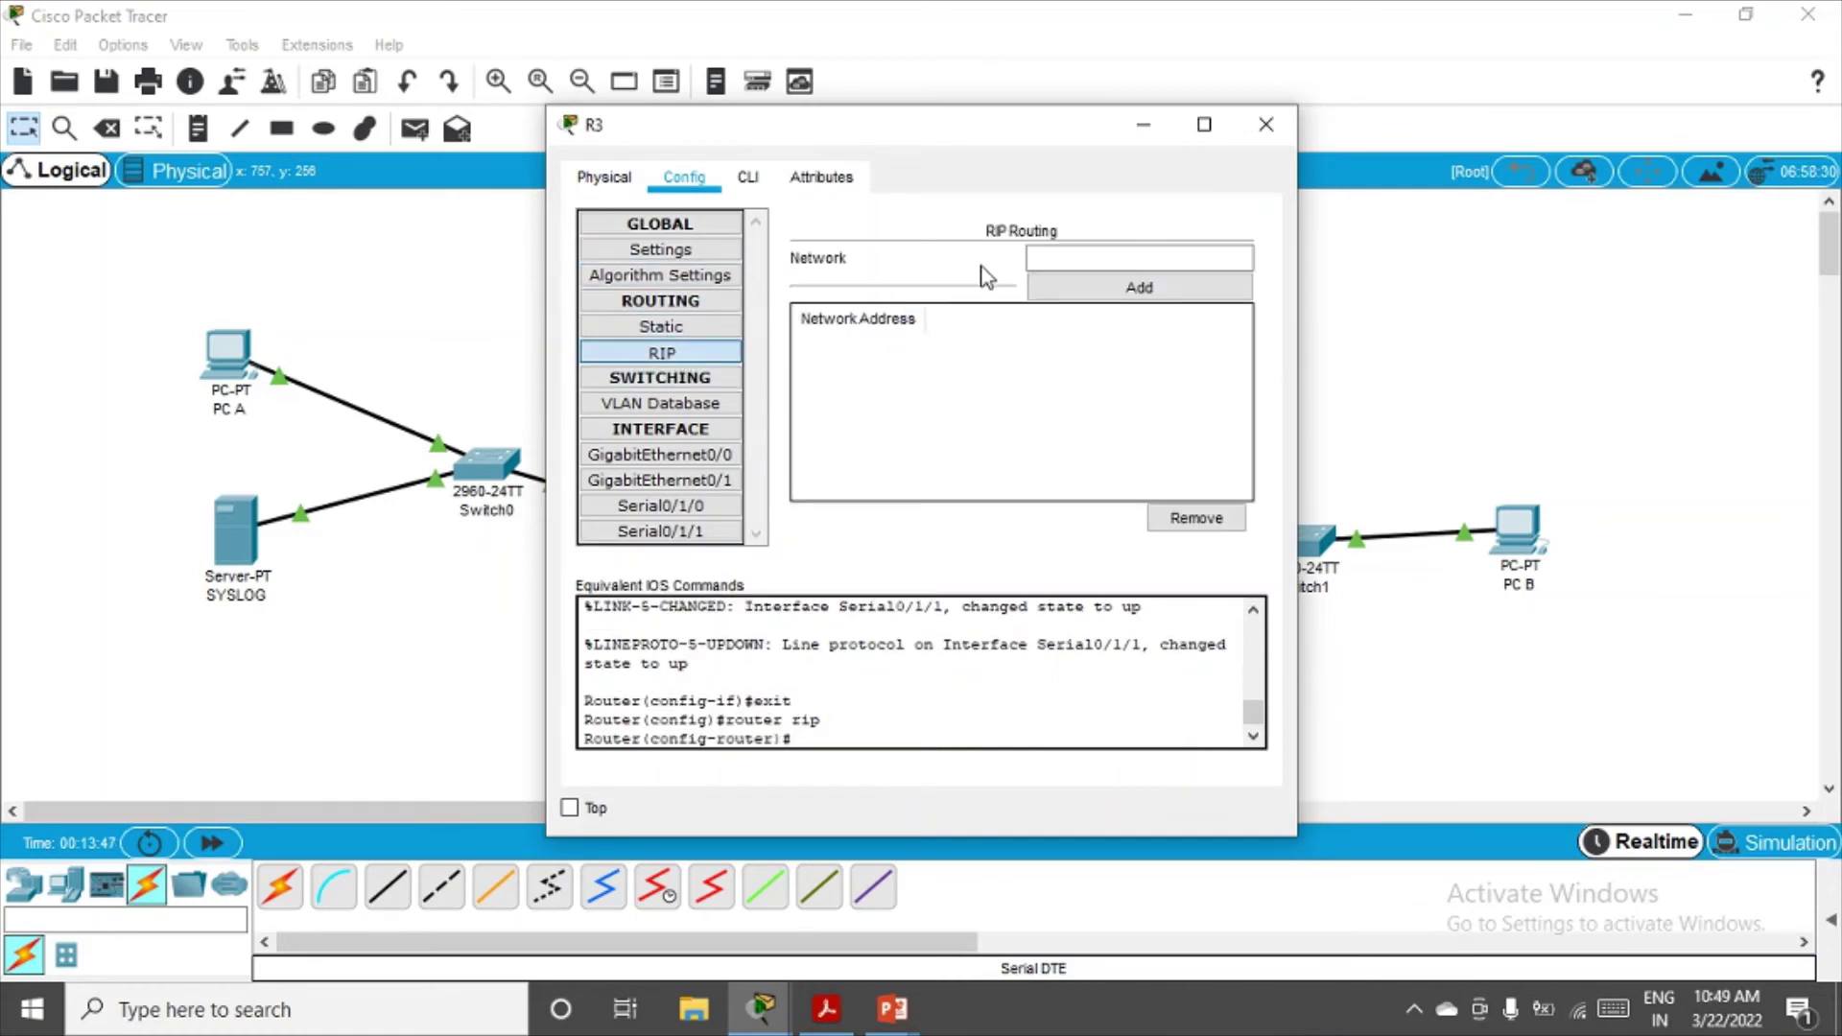
click(1069, 267)
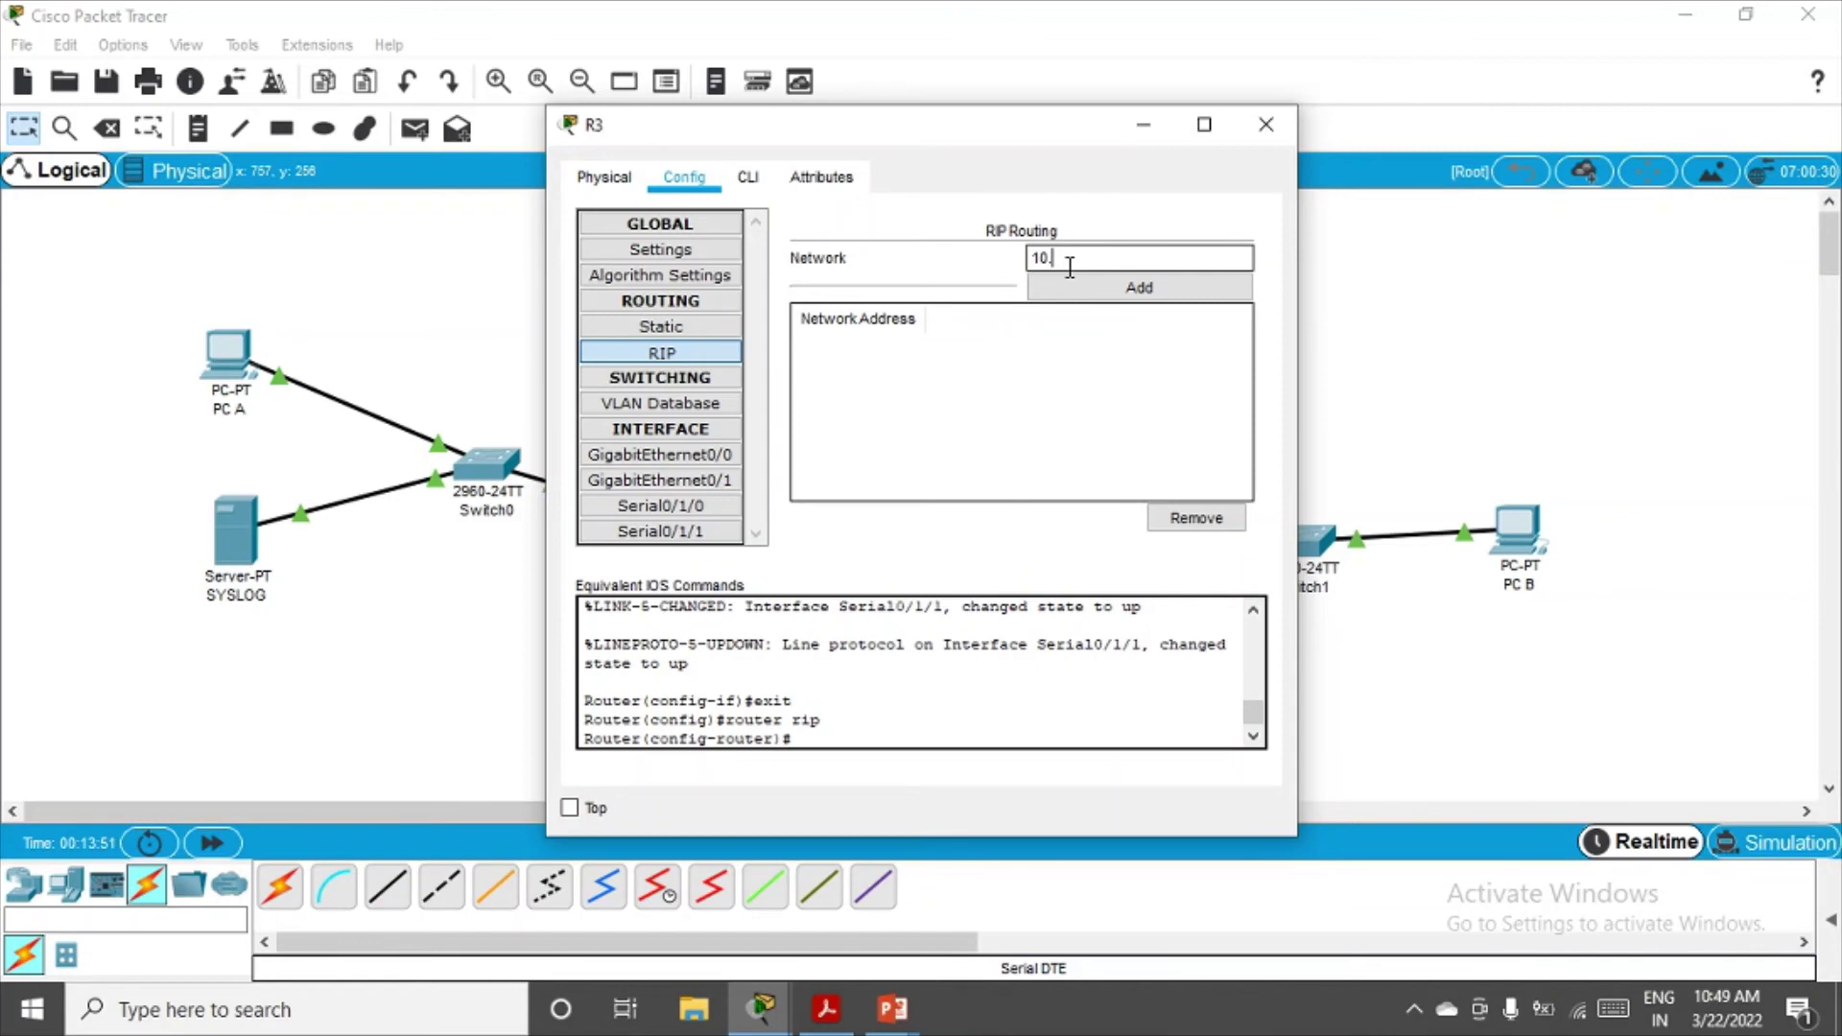
text(10.2.2.0)
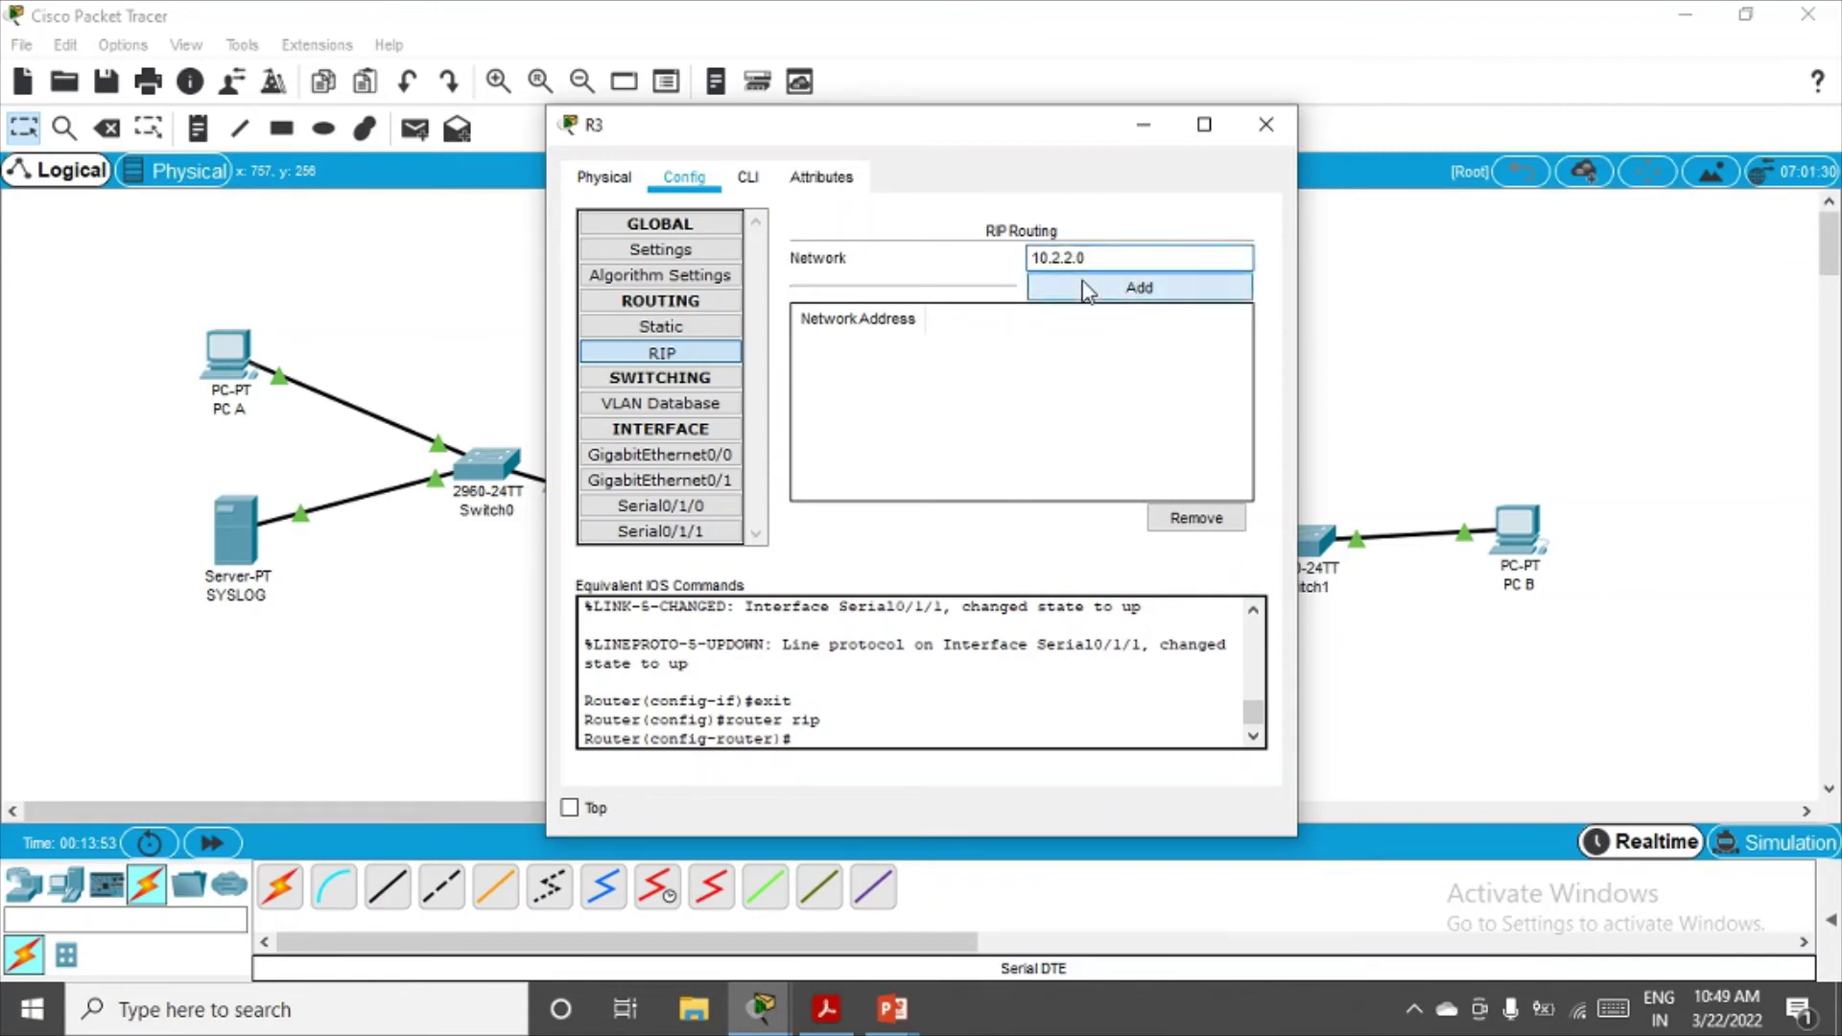
click(1090, 287)
click(1110, 260)
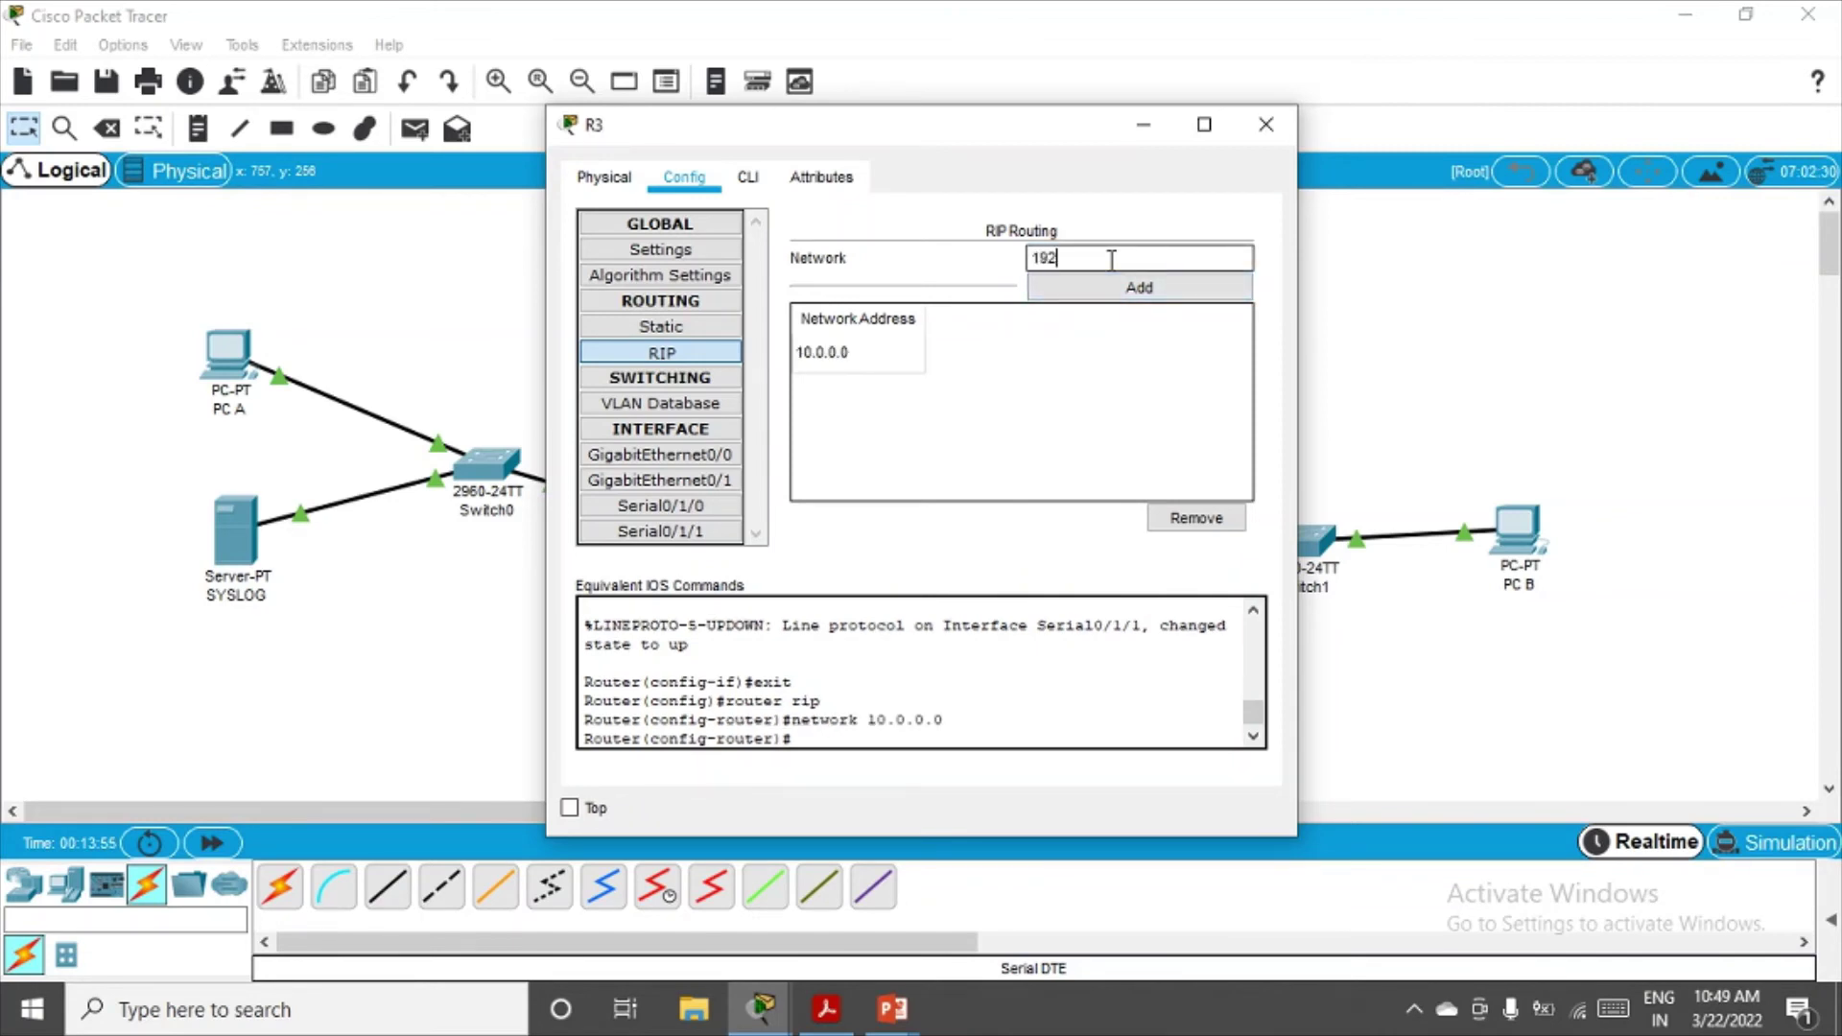
text(192.168.3.0)
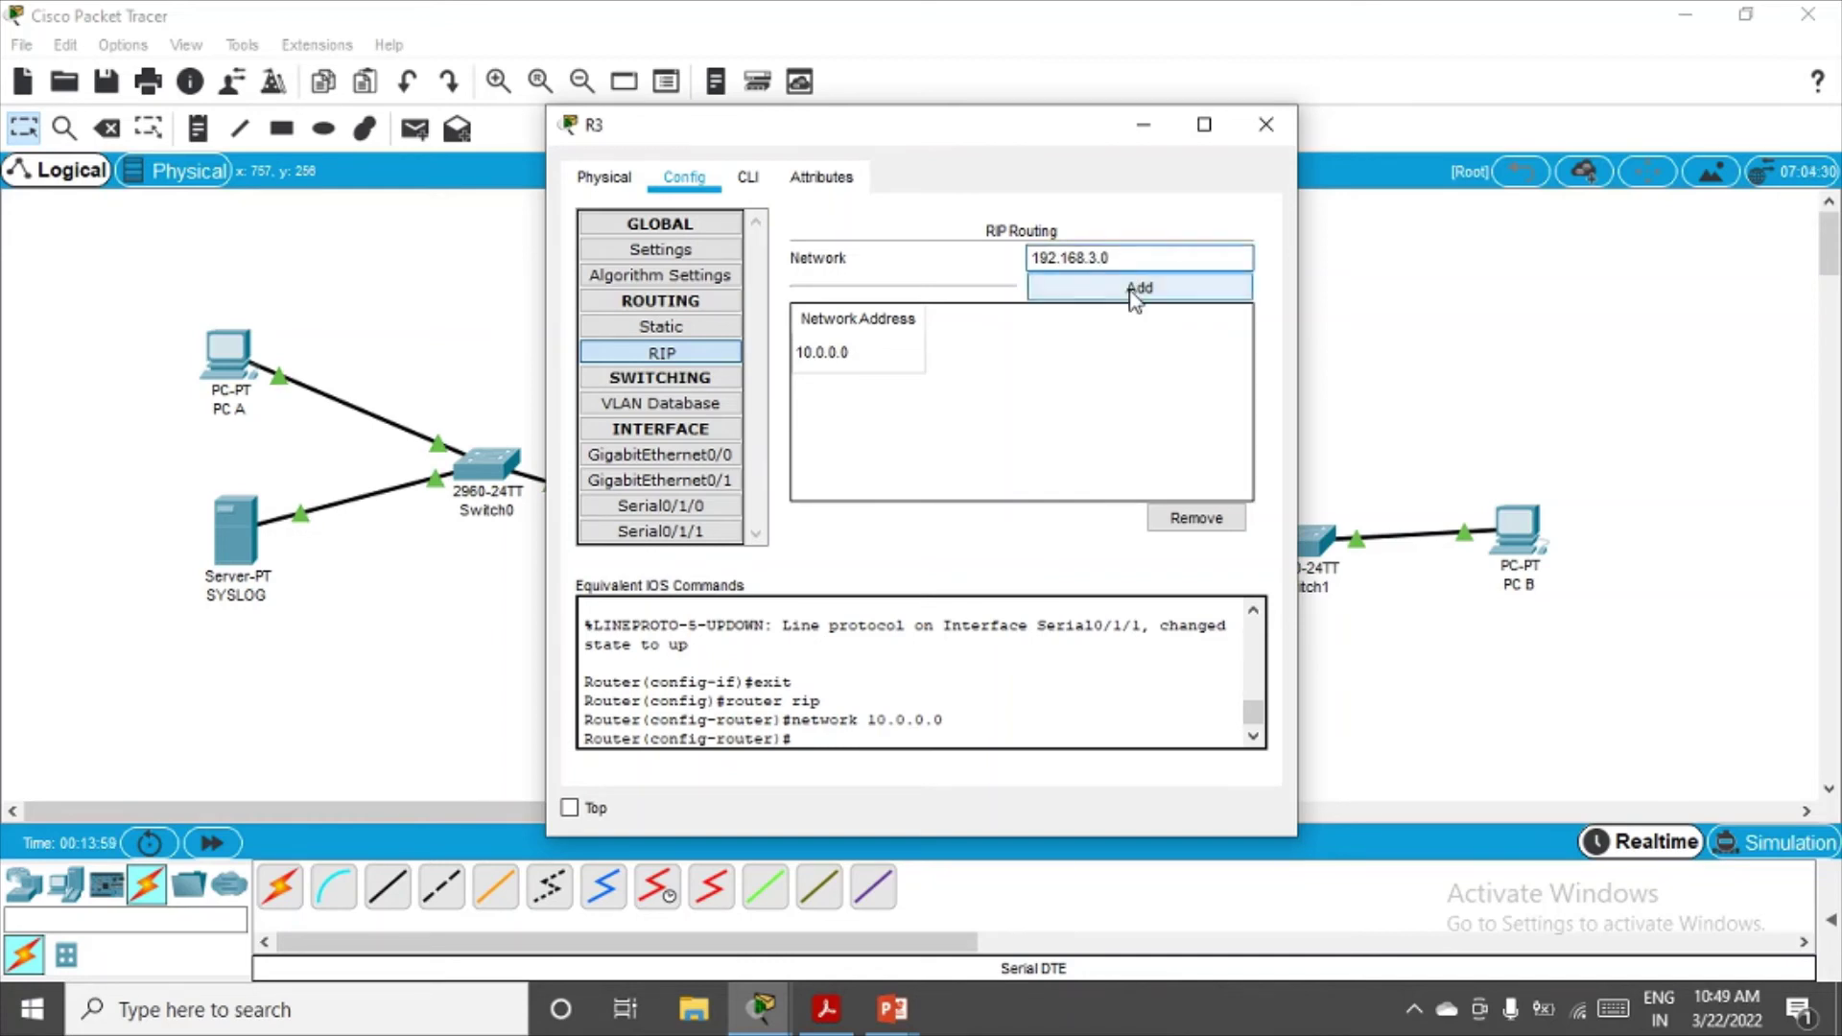
click(1137, 293)
click(1266, 125)
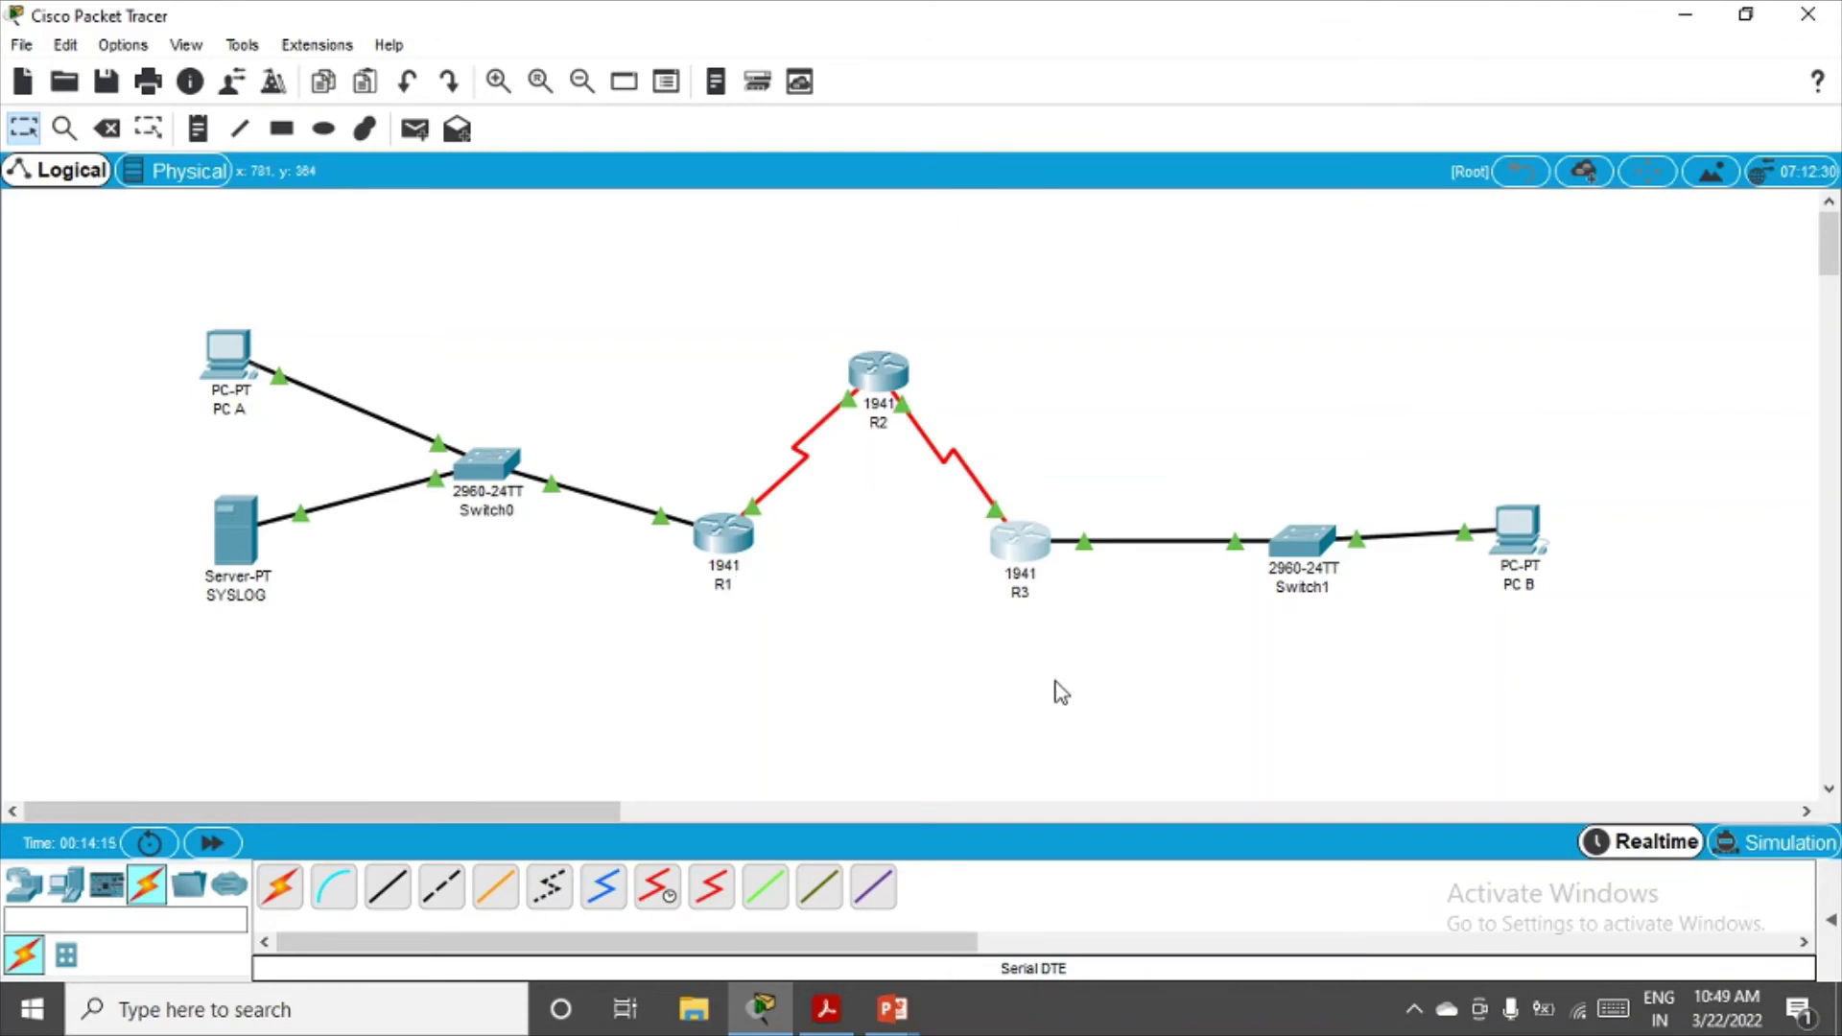
Scroll the lab manual to the IOS IPS using CLI page and highlight the SSH and OSPF details
click(831, 1009)
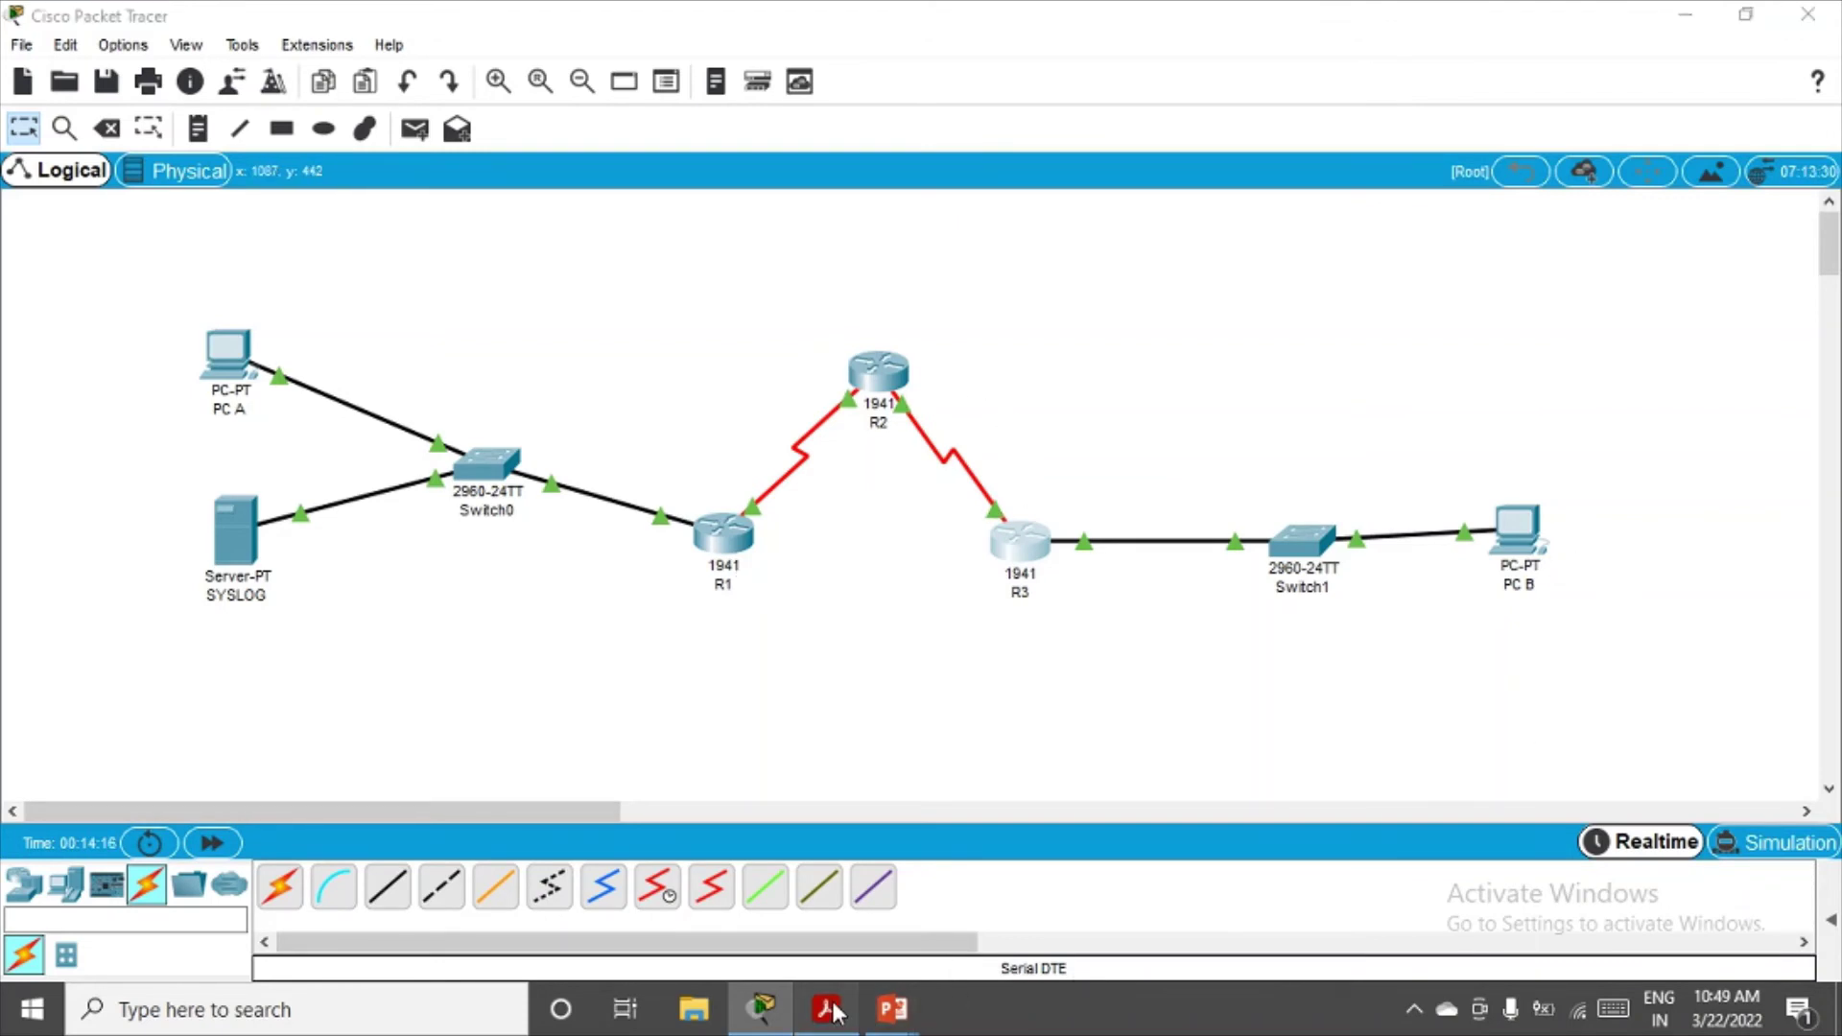
scroll(1151, 547, up, 5)
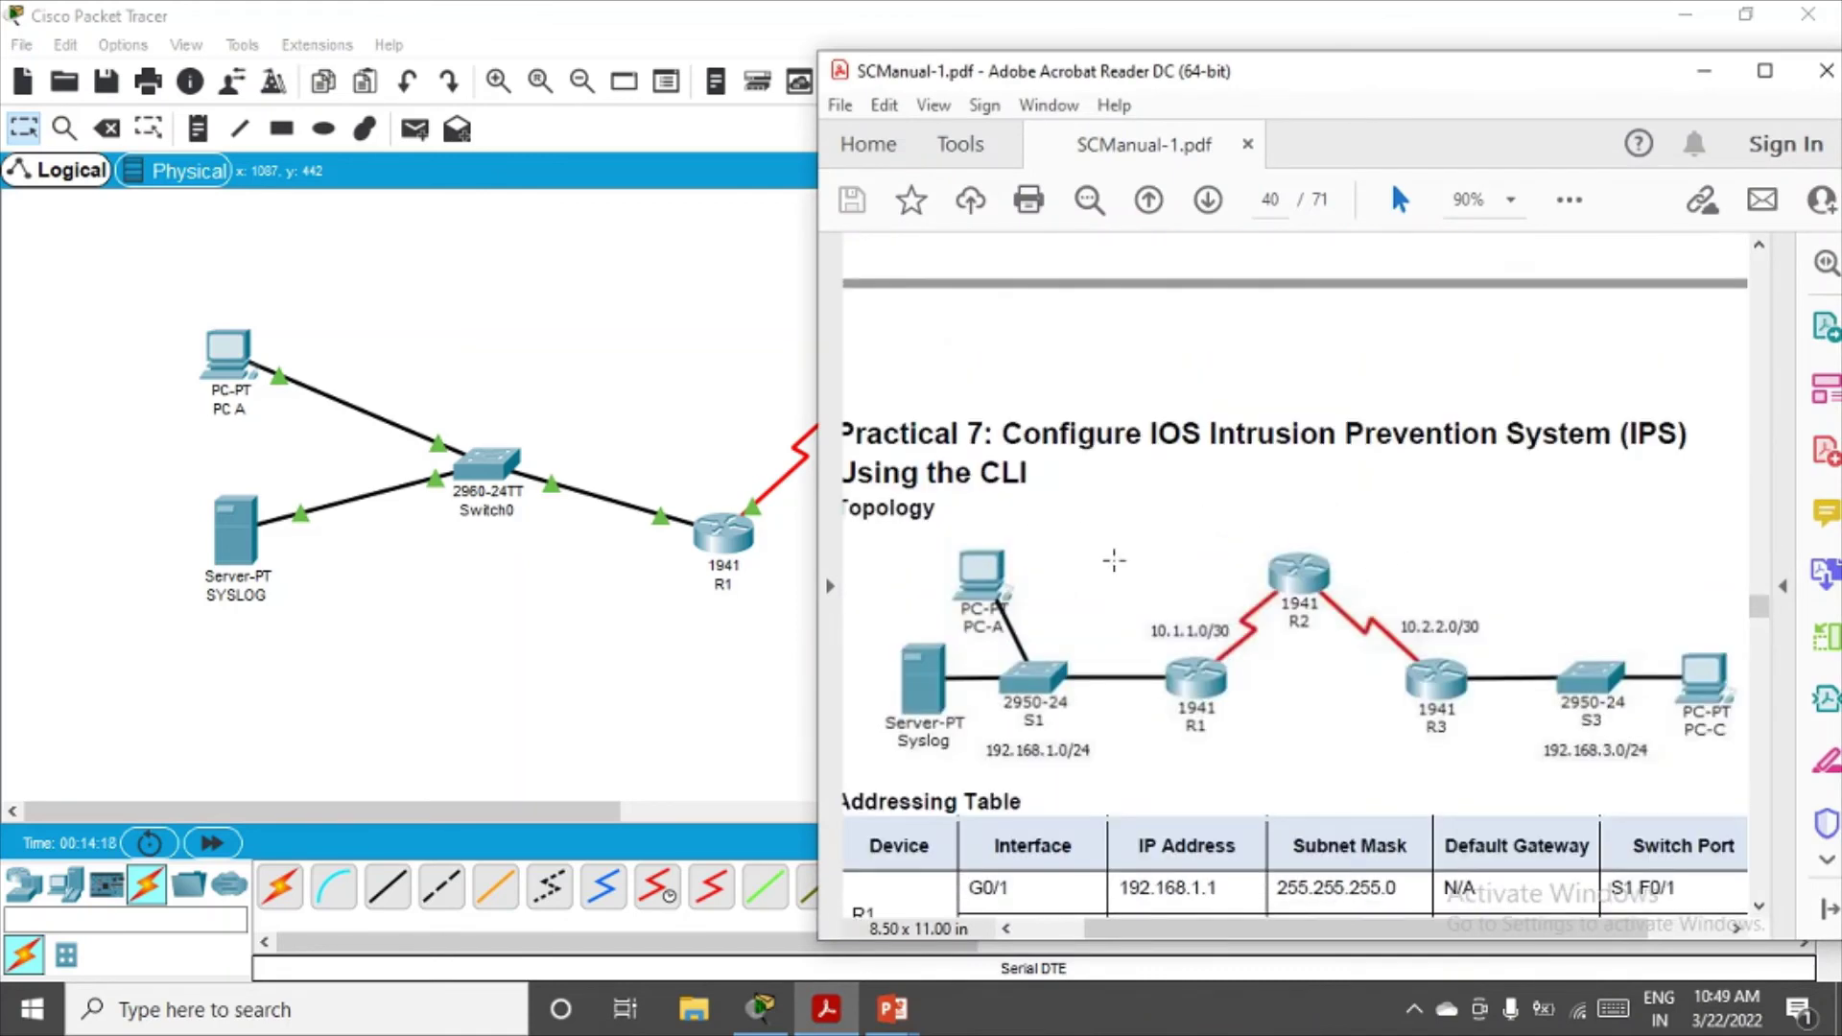
scroll(1114, 561, down, 5)
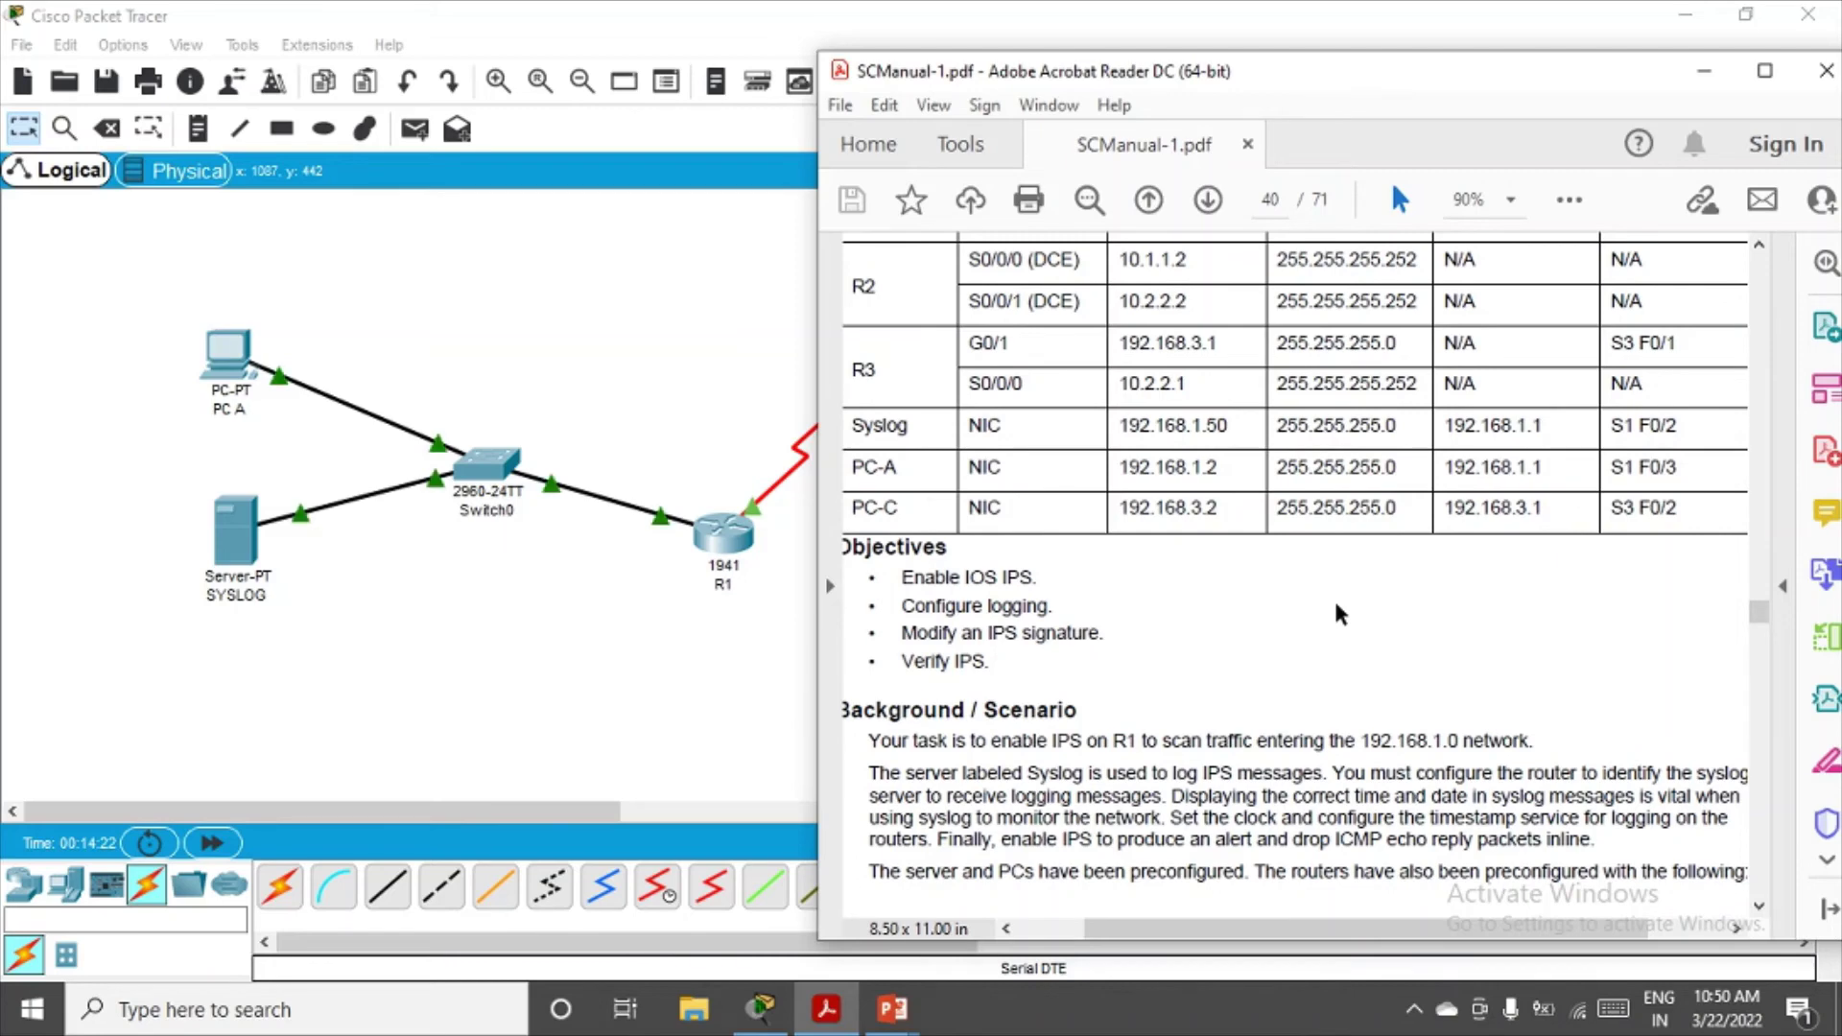
scroll(911, 583, down, 6)
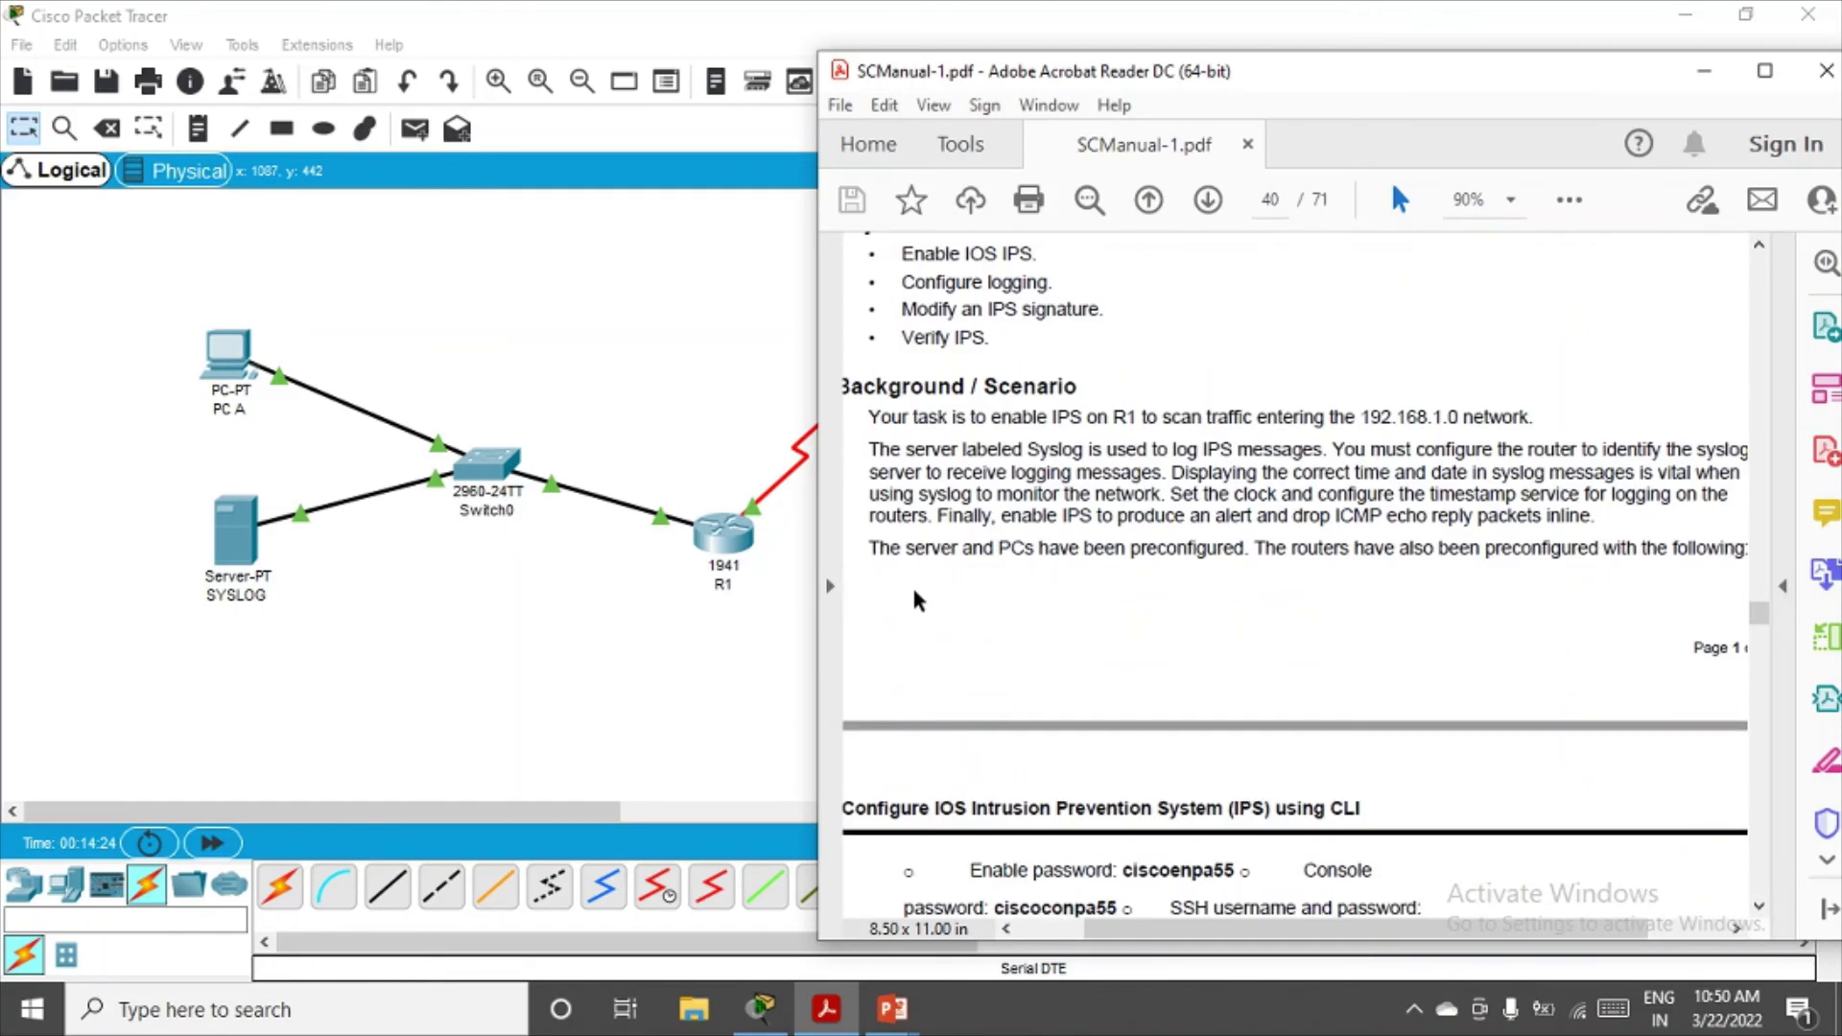
scroll(1095, 328, up, 5)
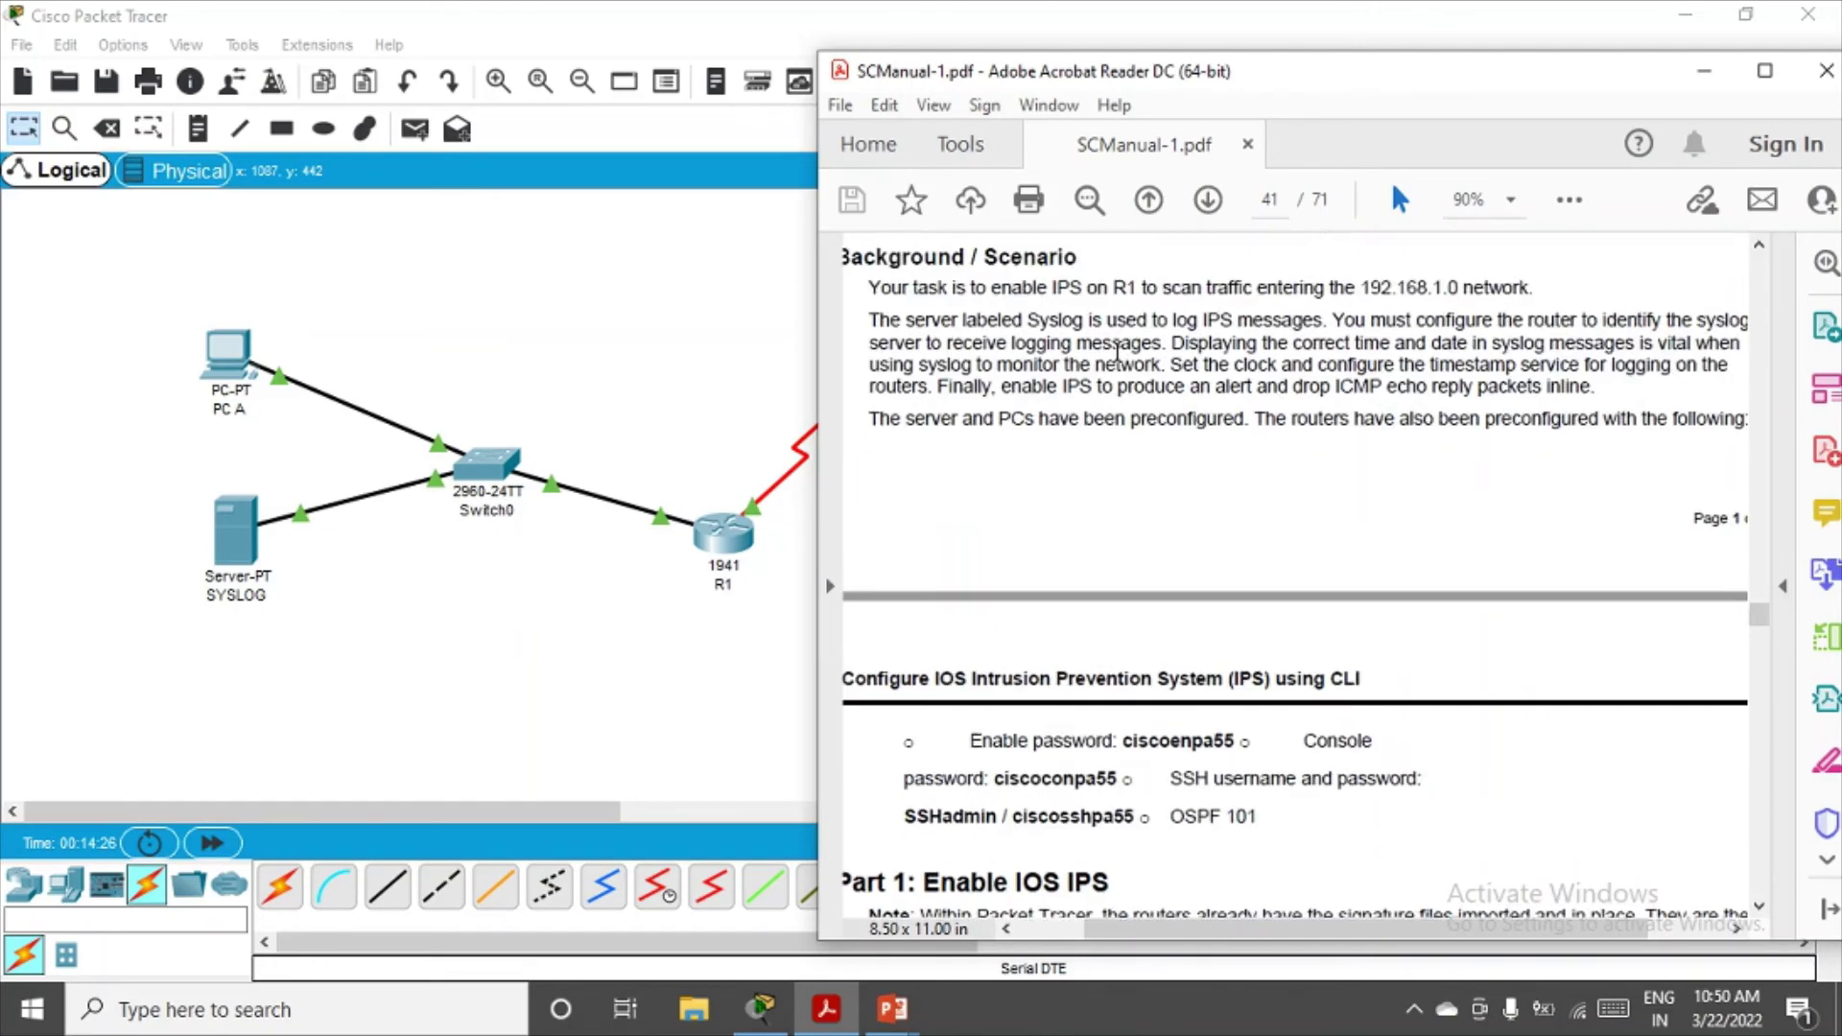
scroll(1118, 647, down, 3)
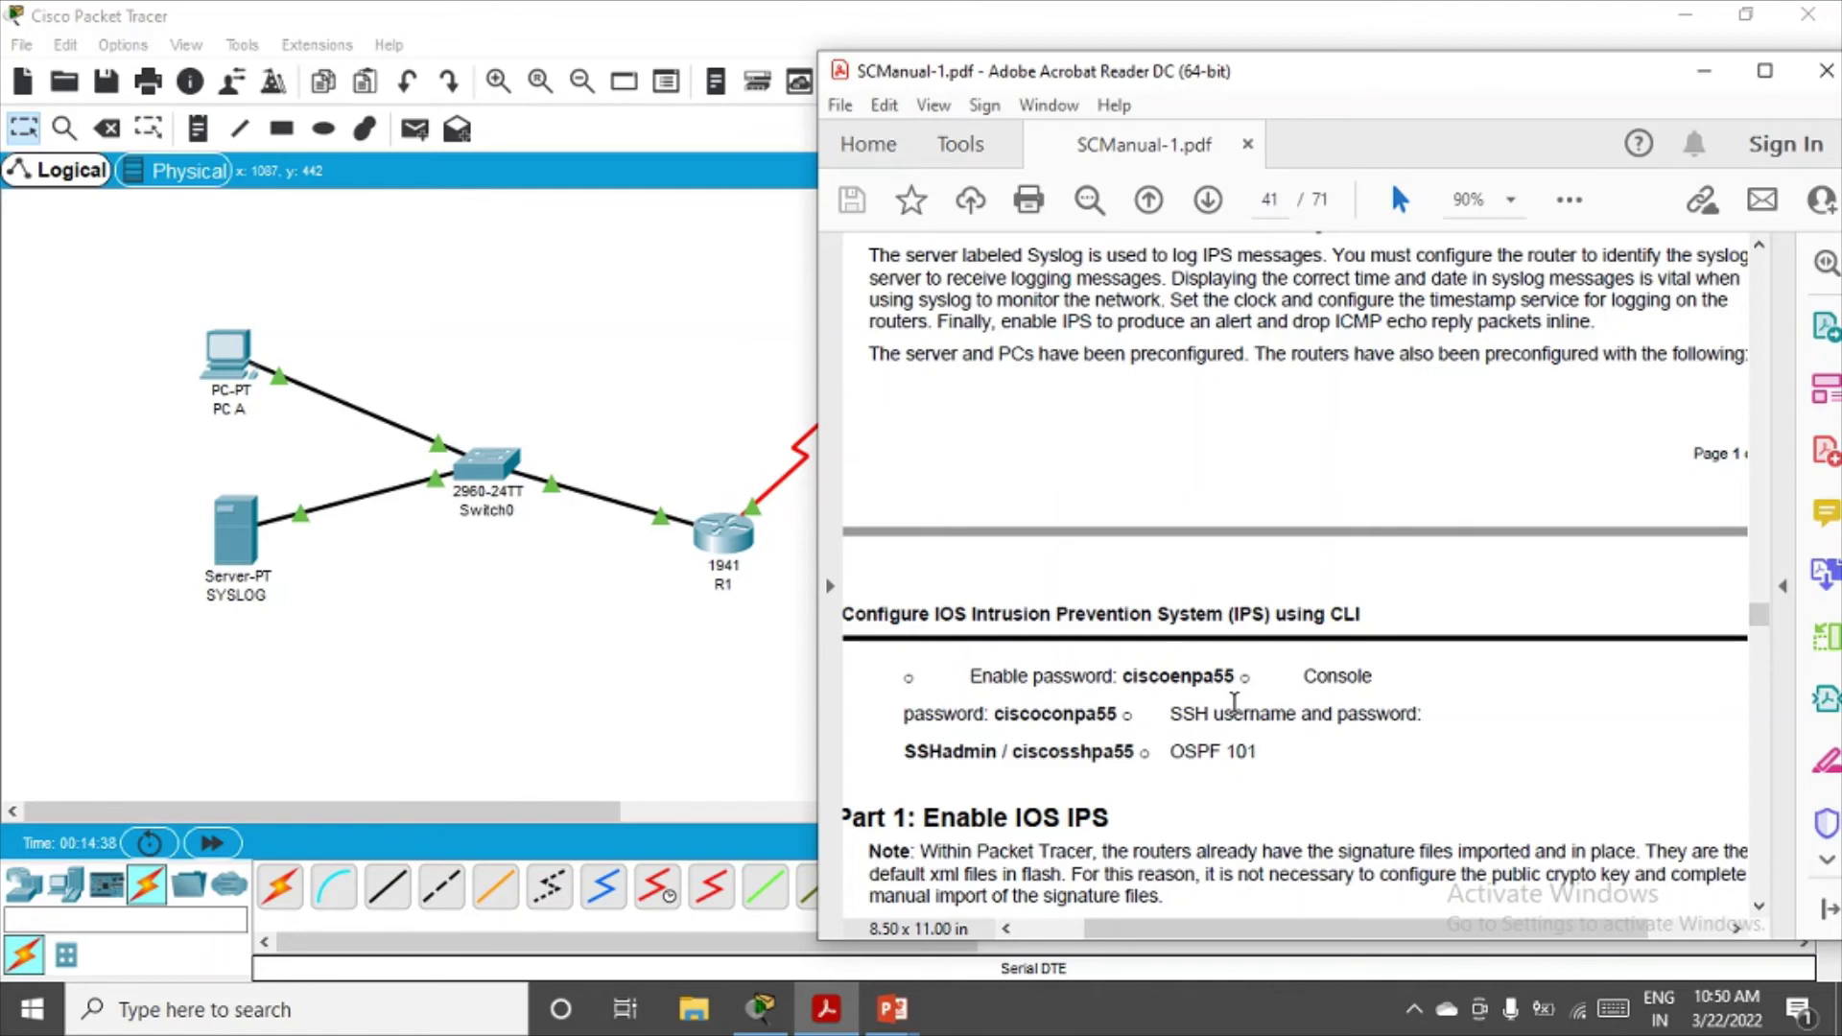
double_click(1193, 718)
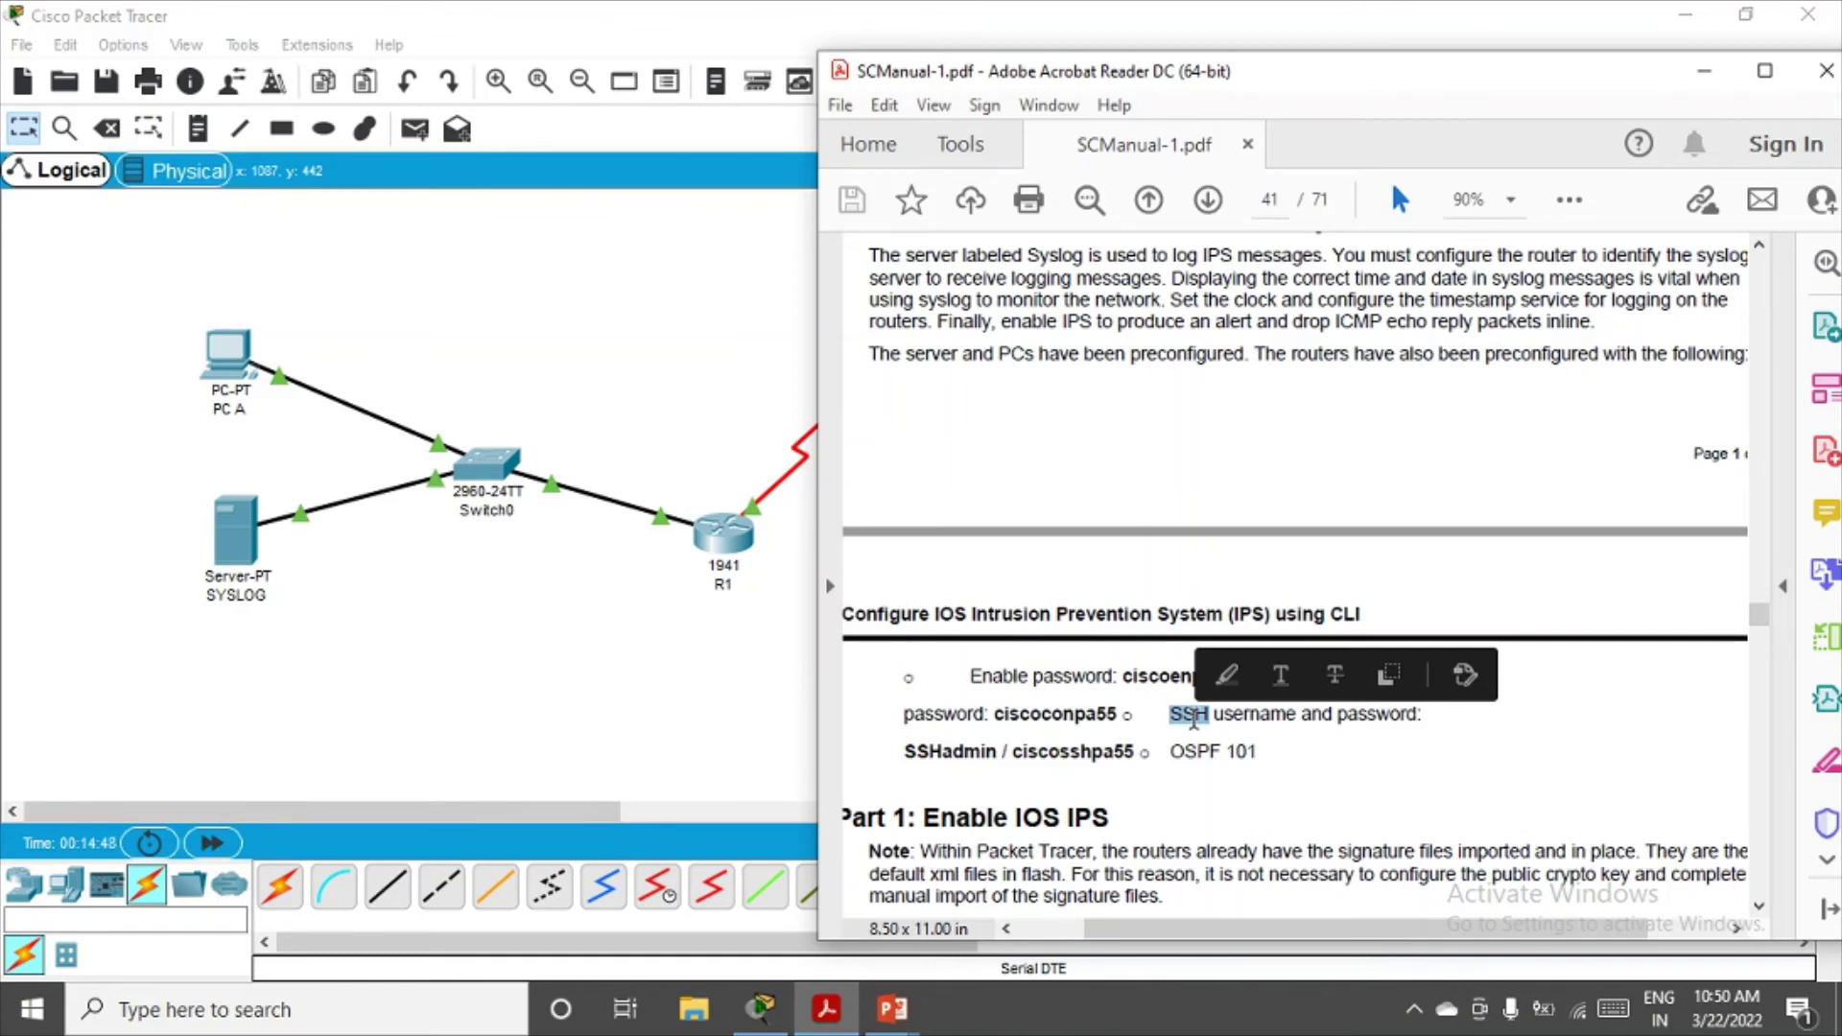
double_click(1192, 754)
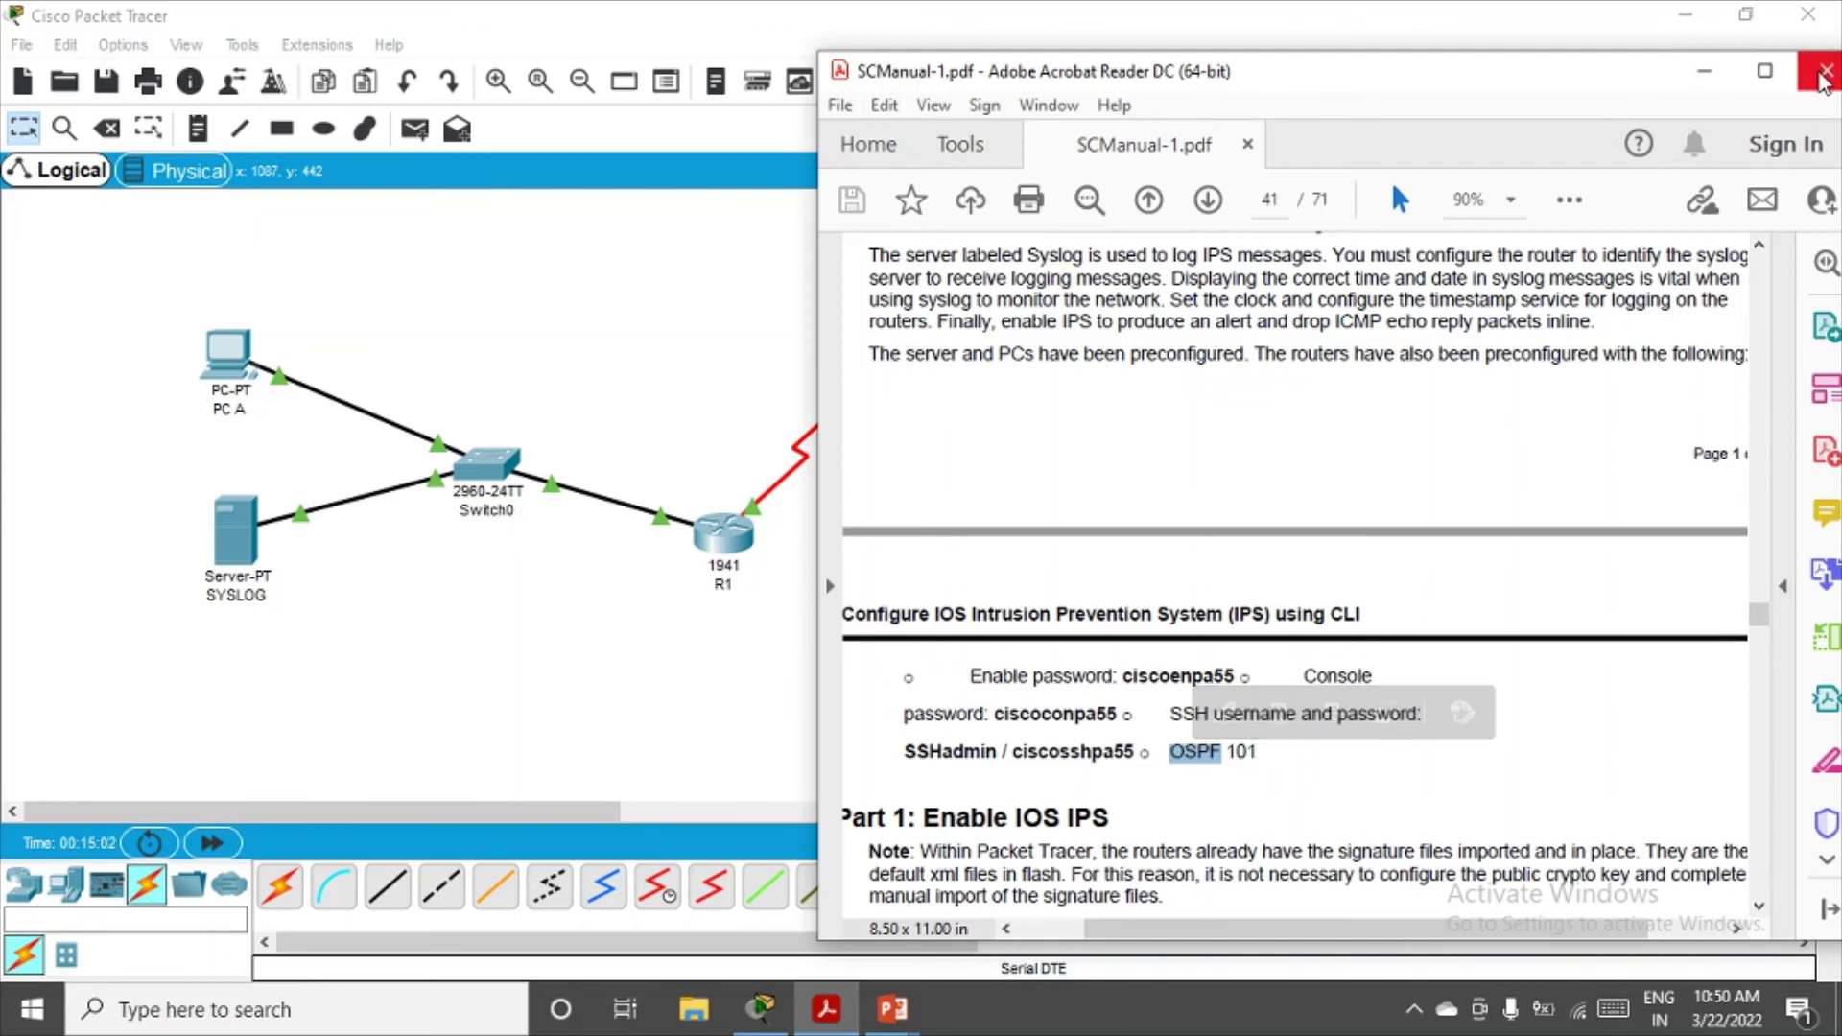
Close the manual, exit RIP mode in R1's CLI, and change its hostname to R1
click(1823, 73)
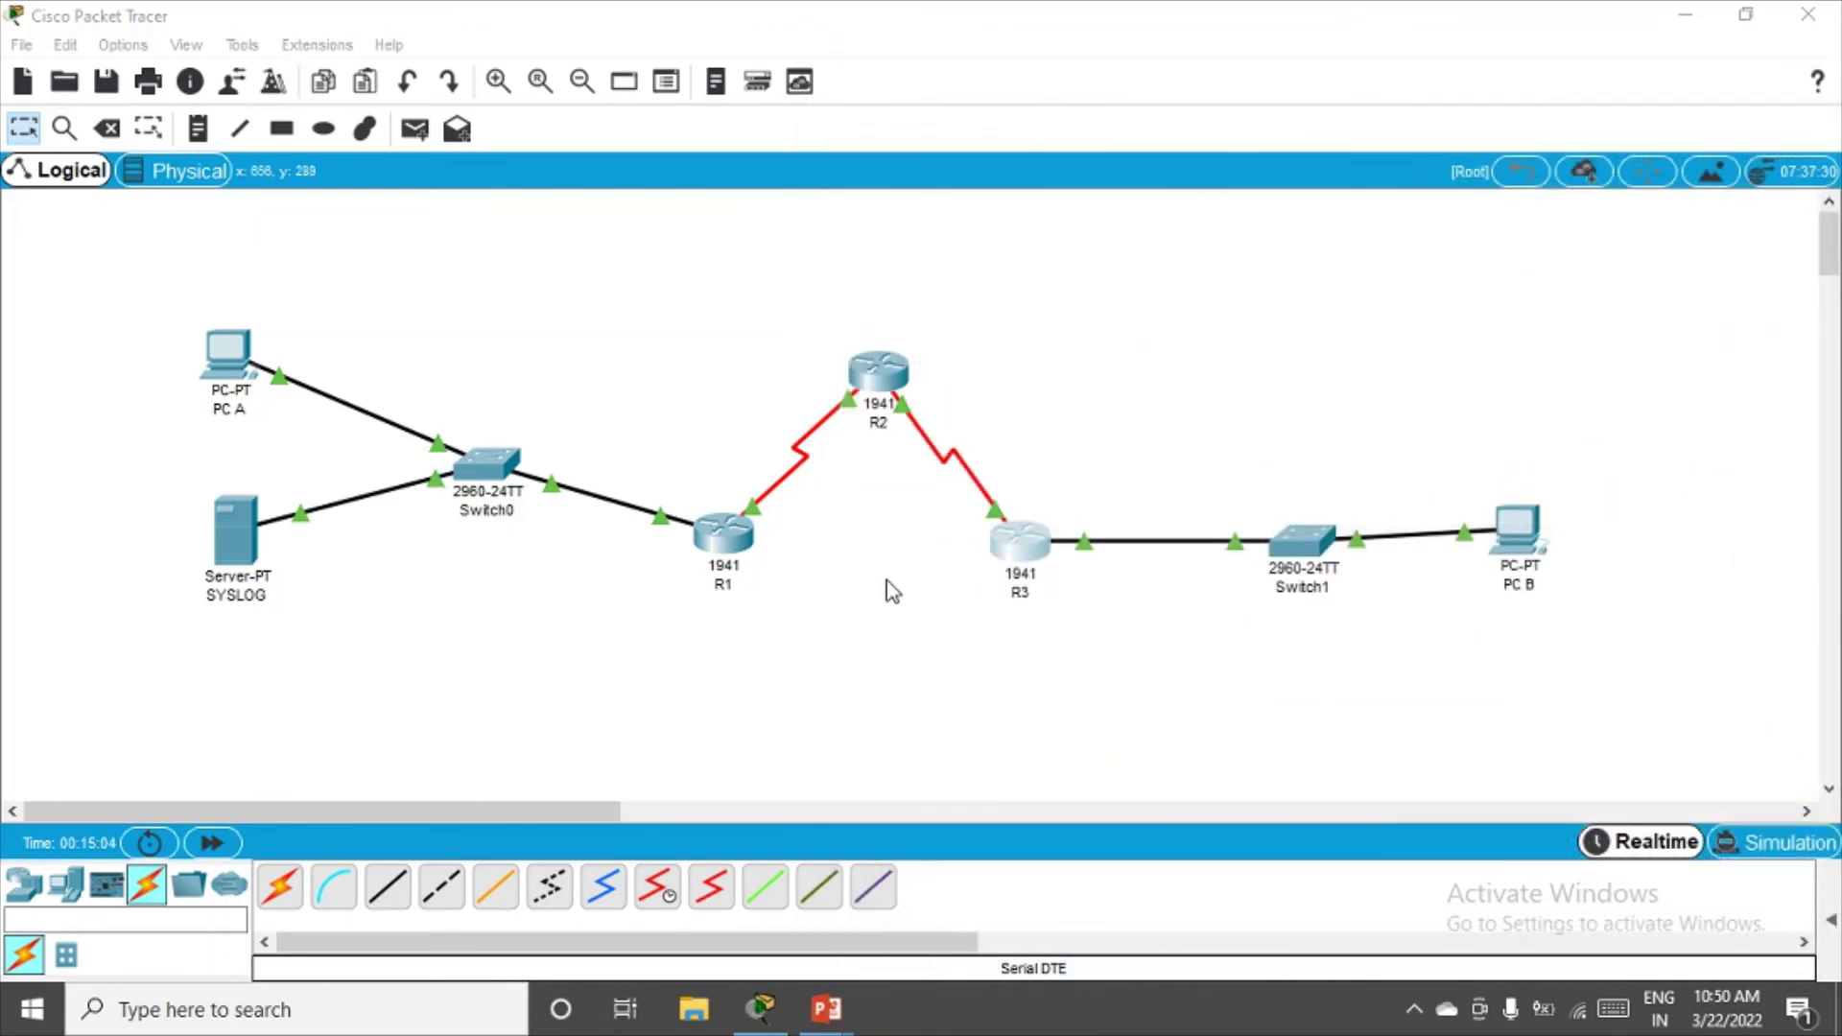
double_click(745, 543)
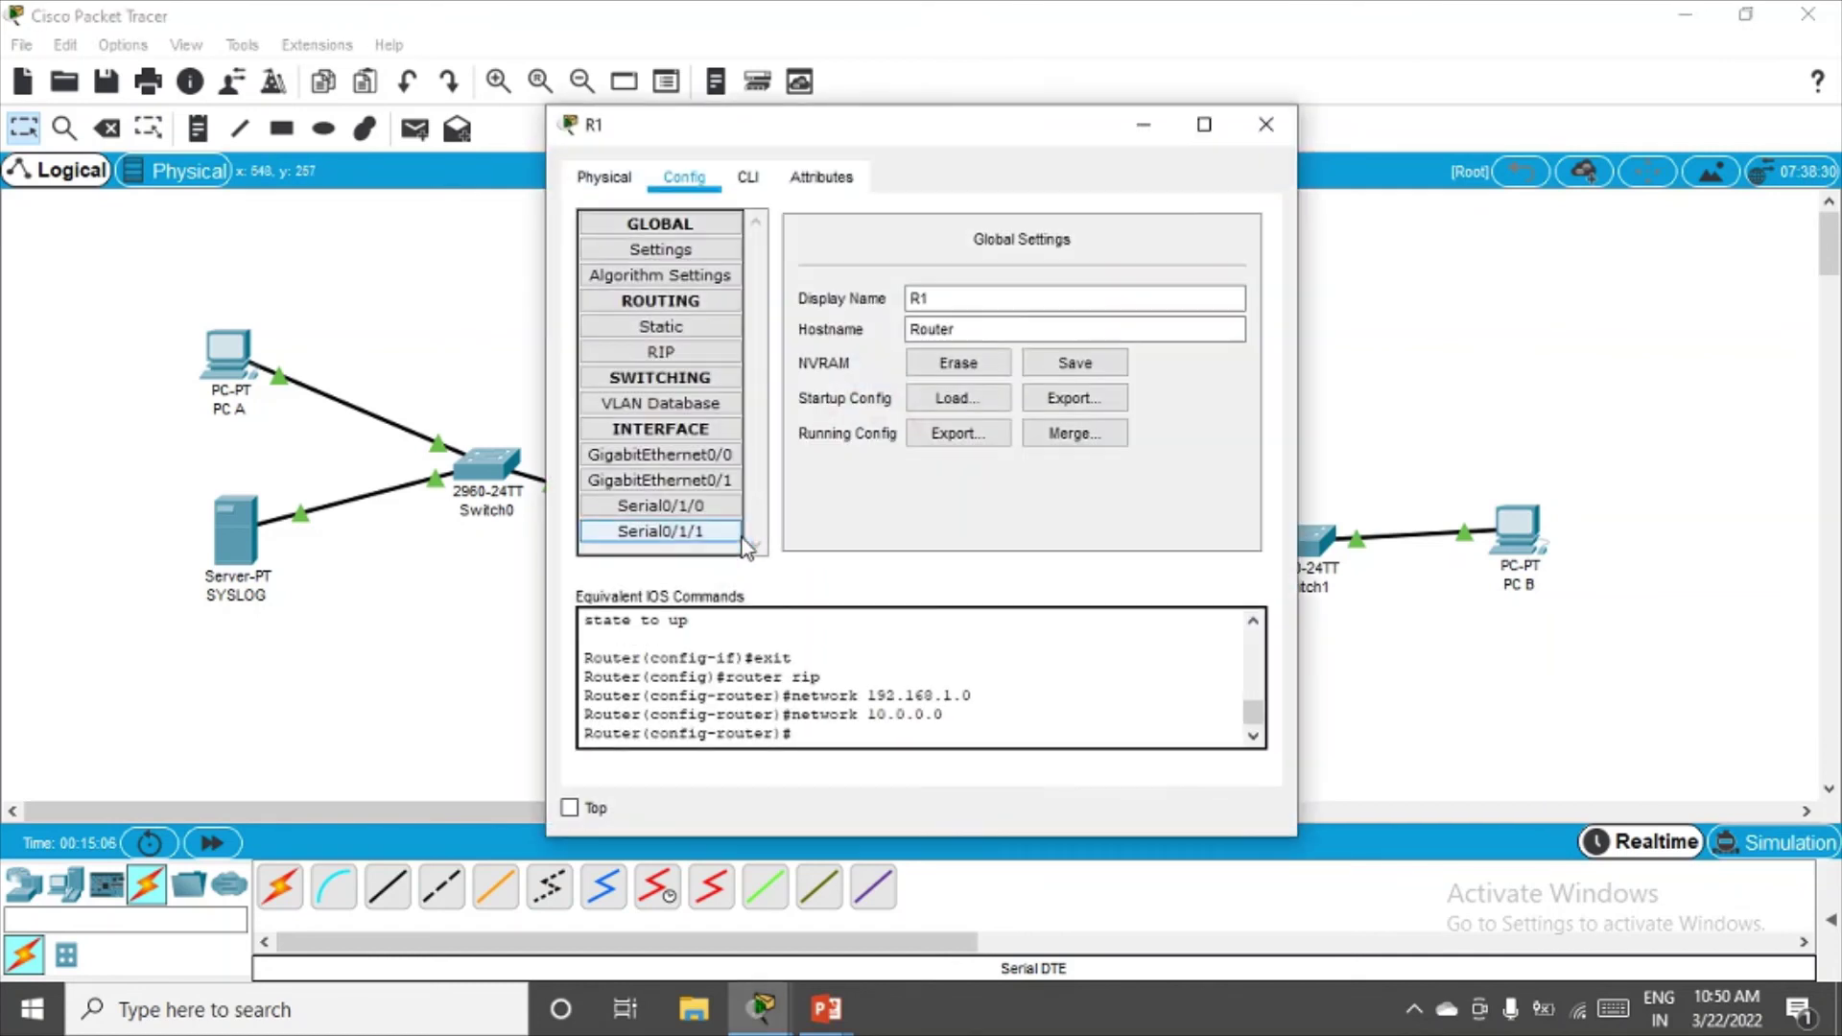
click(748, 179)
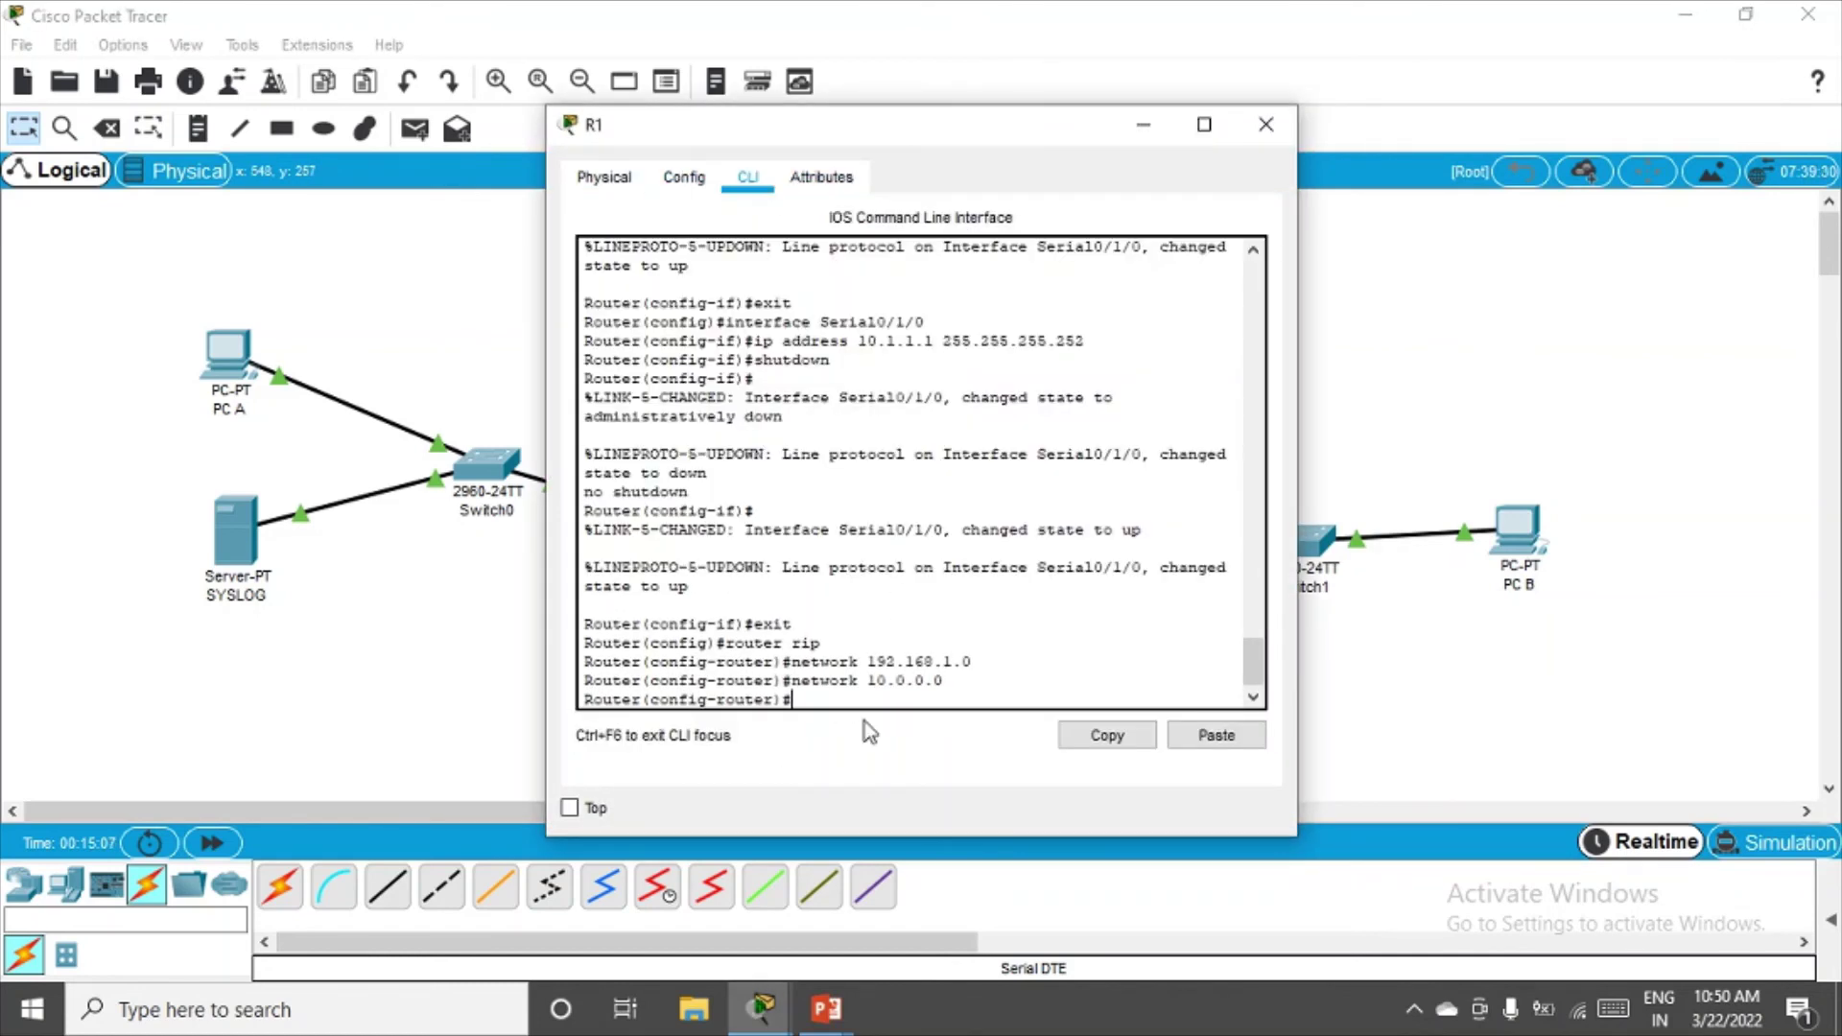
text(exit)
key(Return)
key(Return)
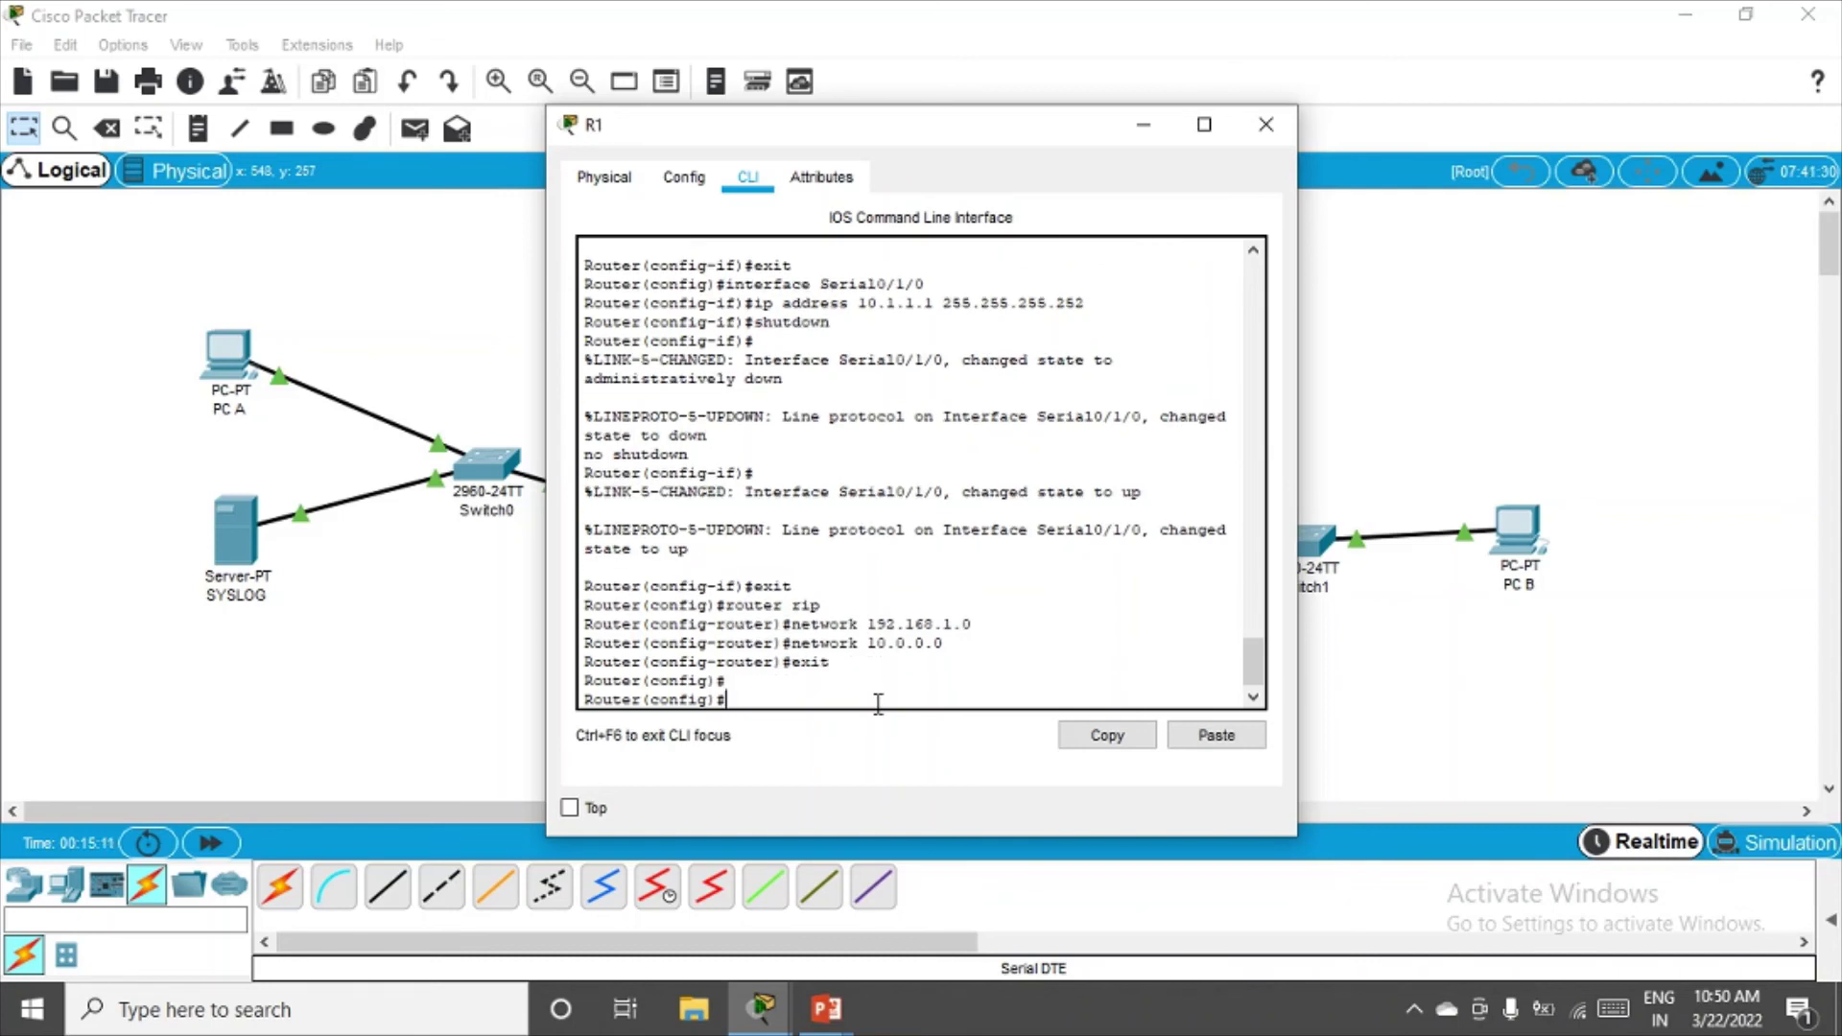
click(684, 179)
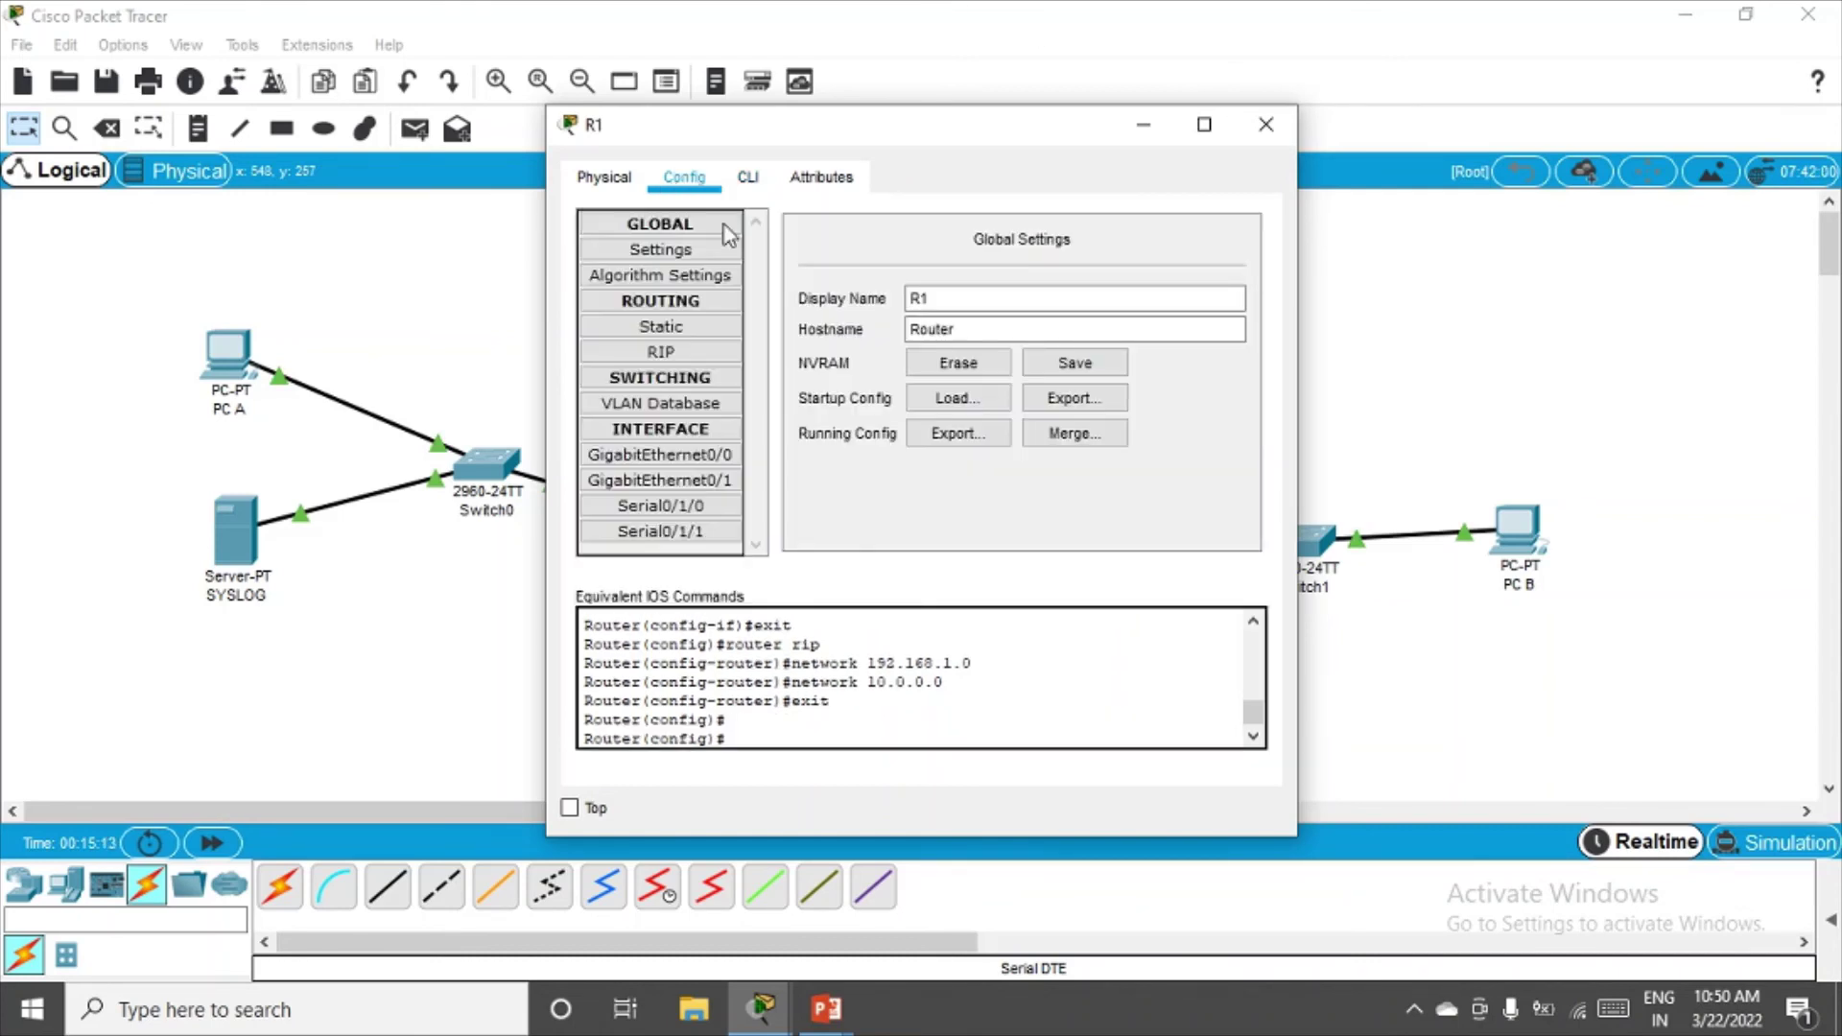
click(931, 326)
double_click(931, 326)
text(R)
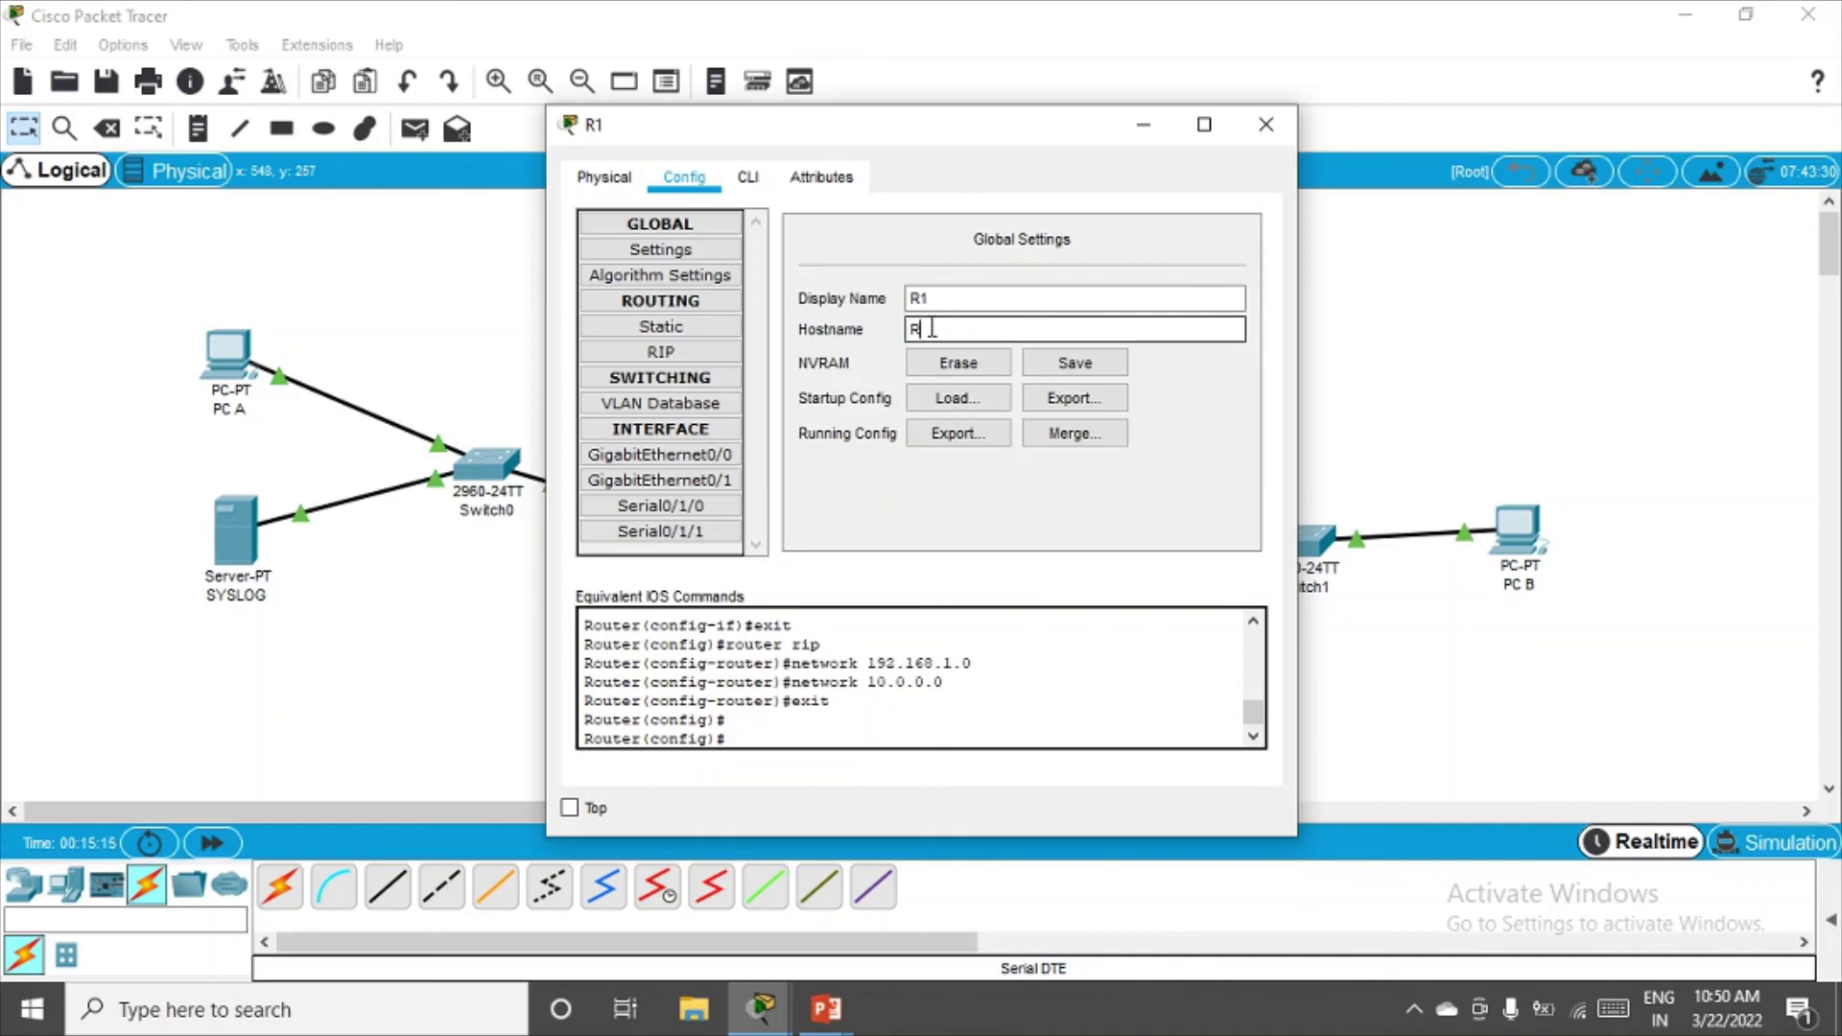
text(1)
key(Return)
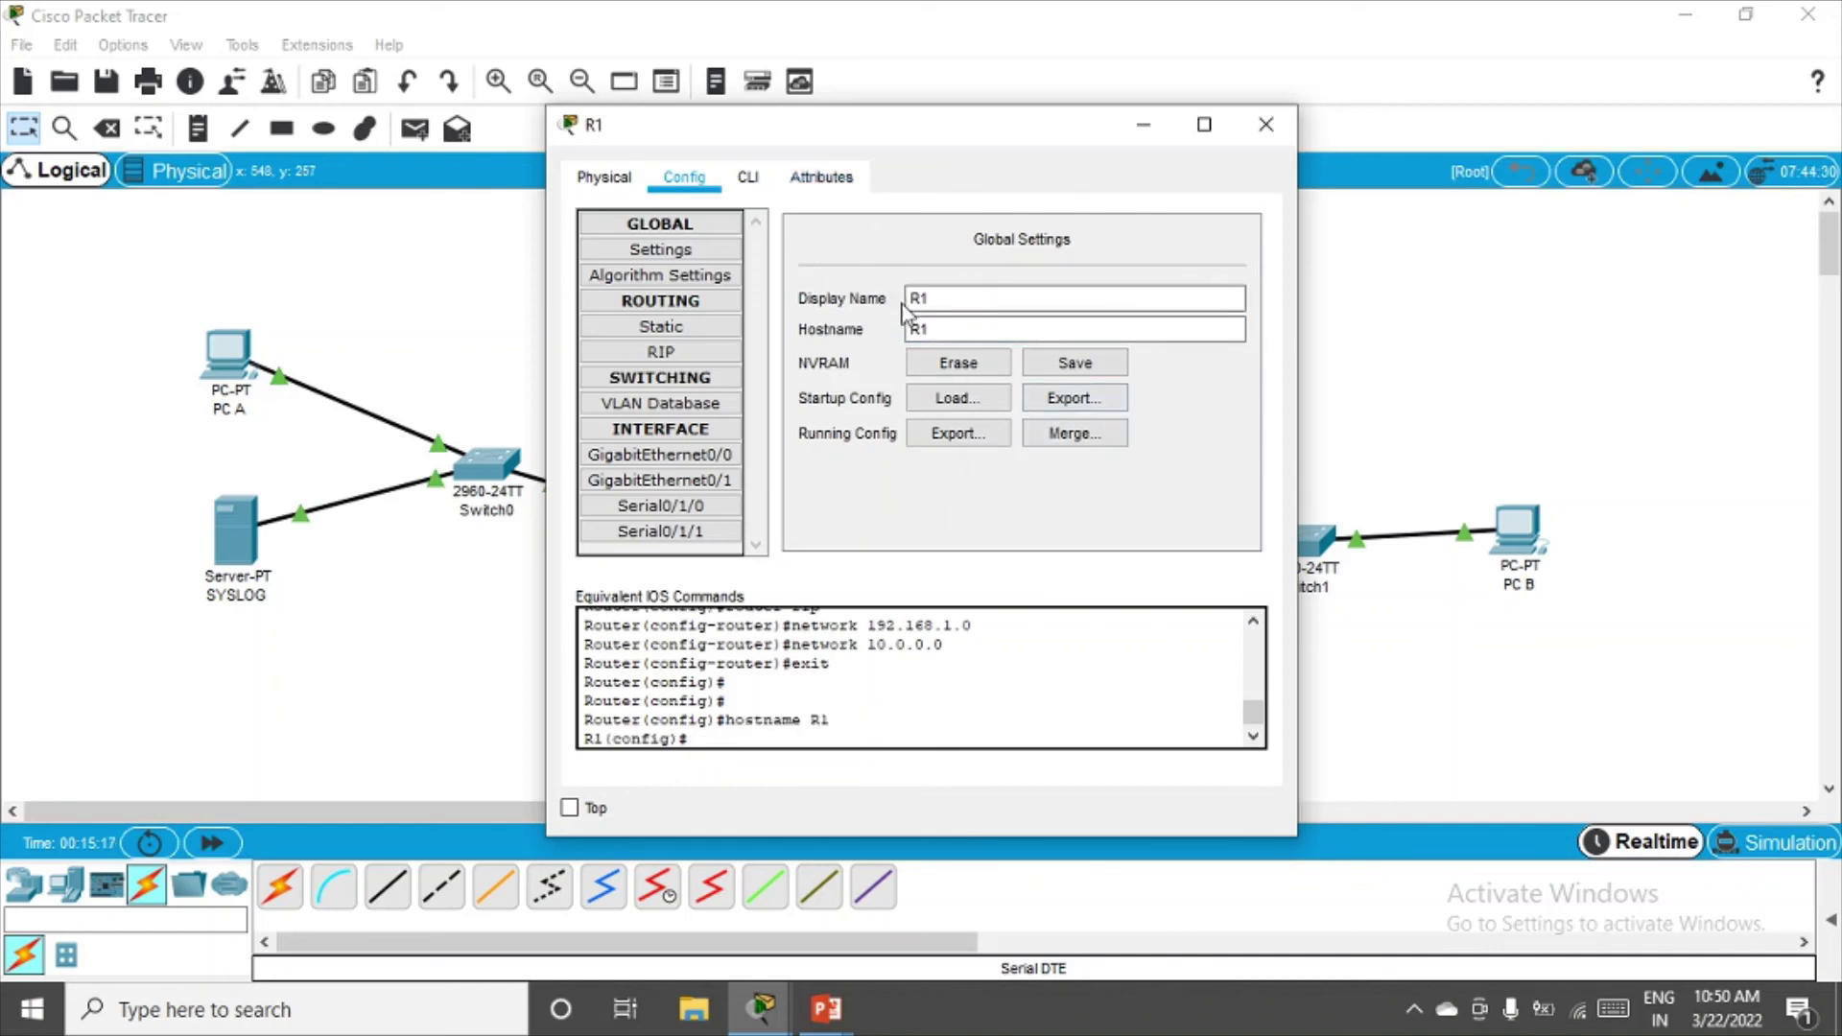
Set a level 15 enable password on R1 from the command line
click(765, 188)
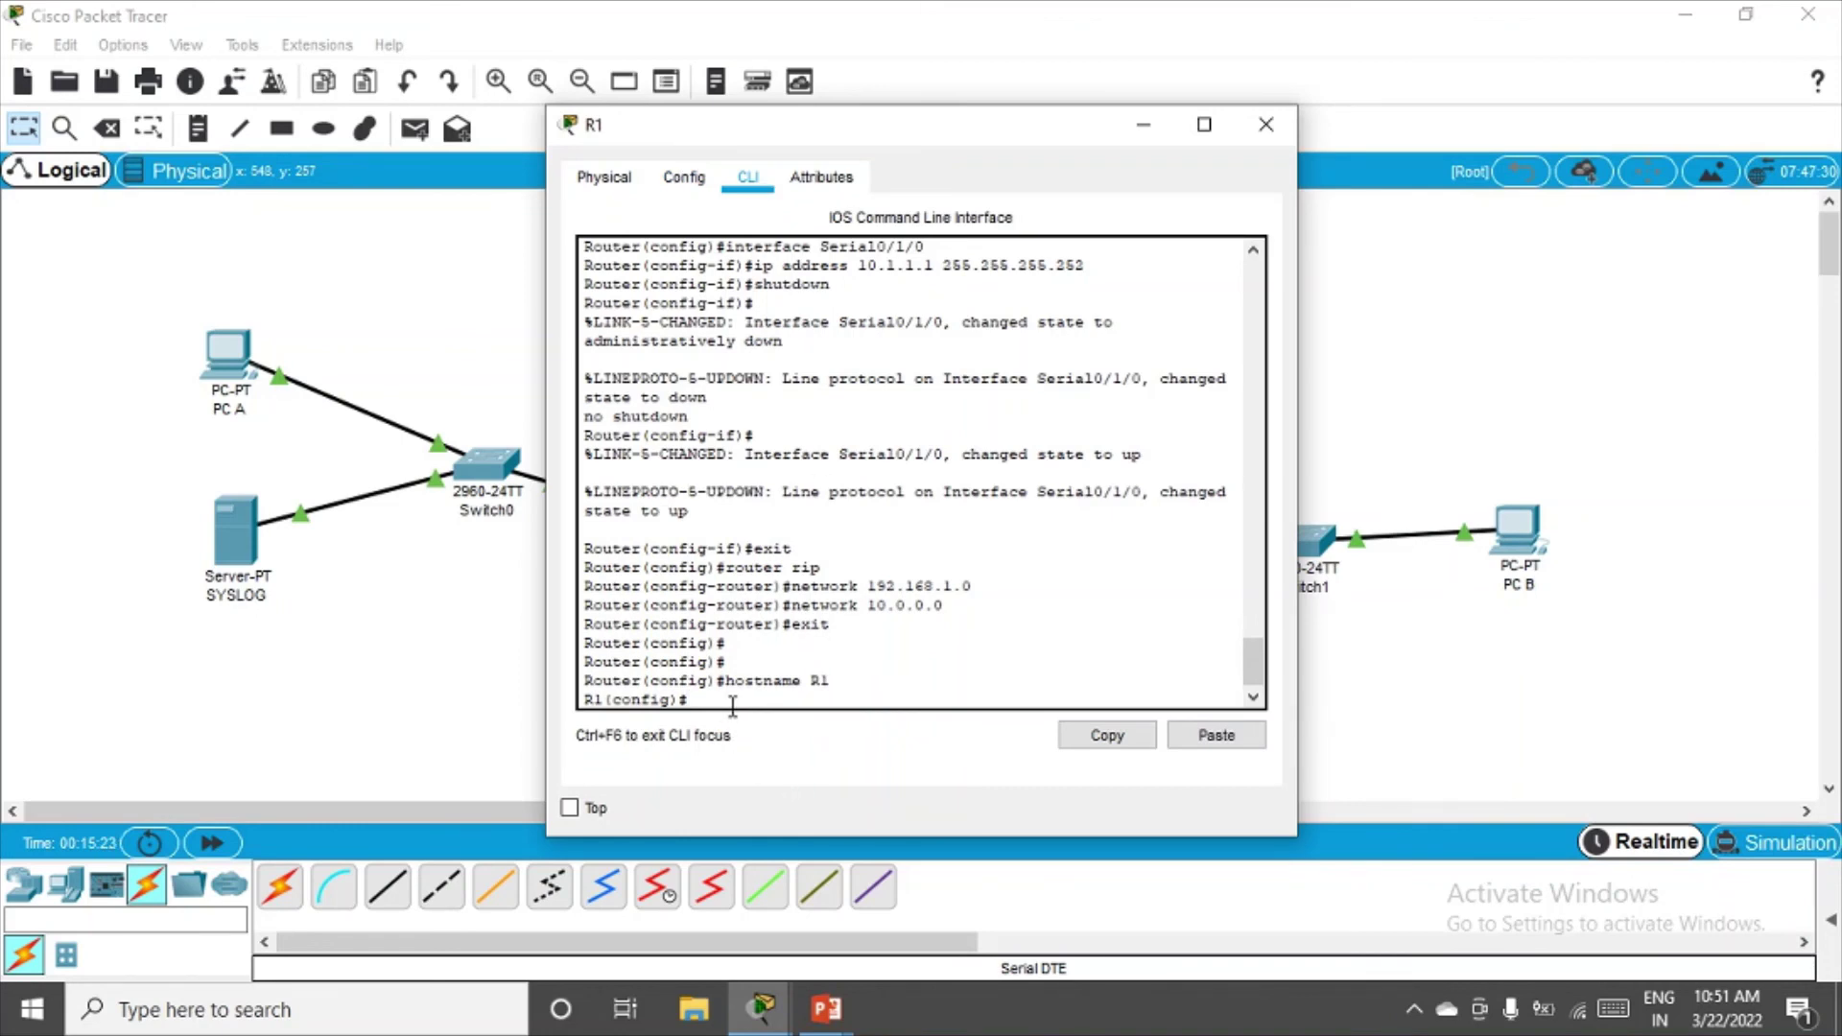
text(enable password level 15 cisc)
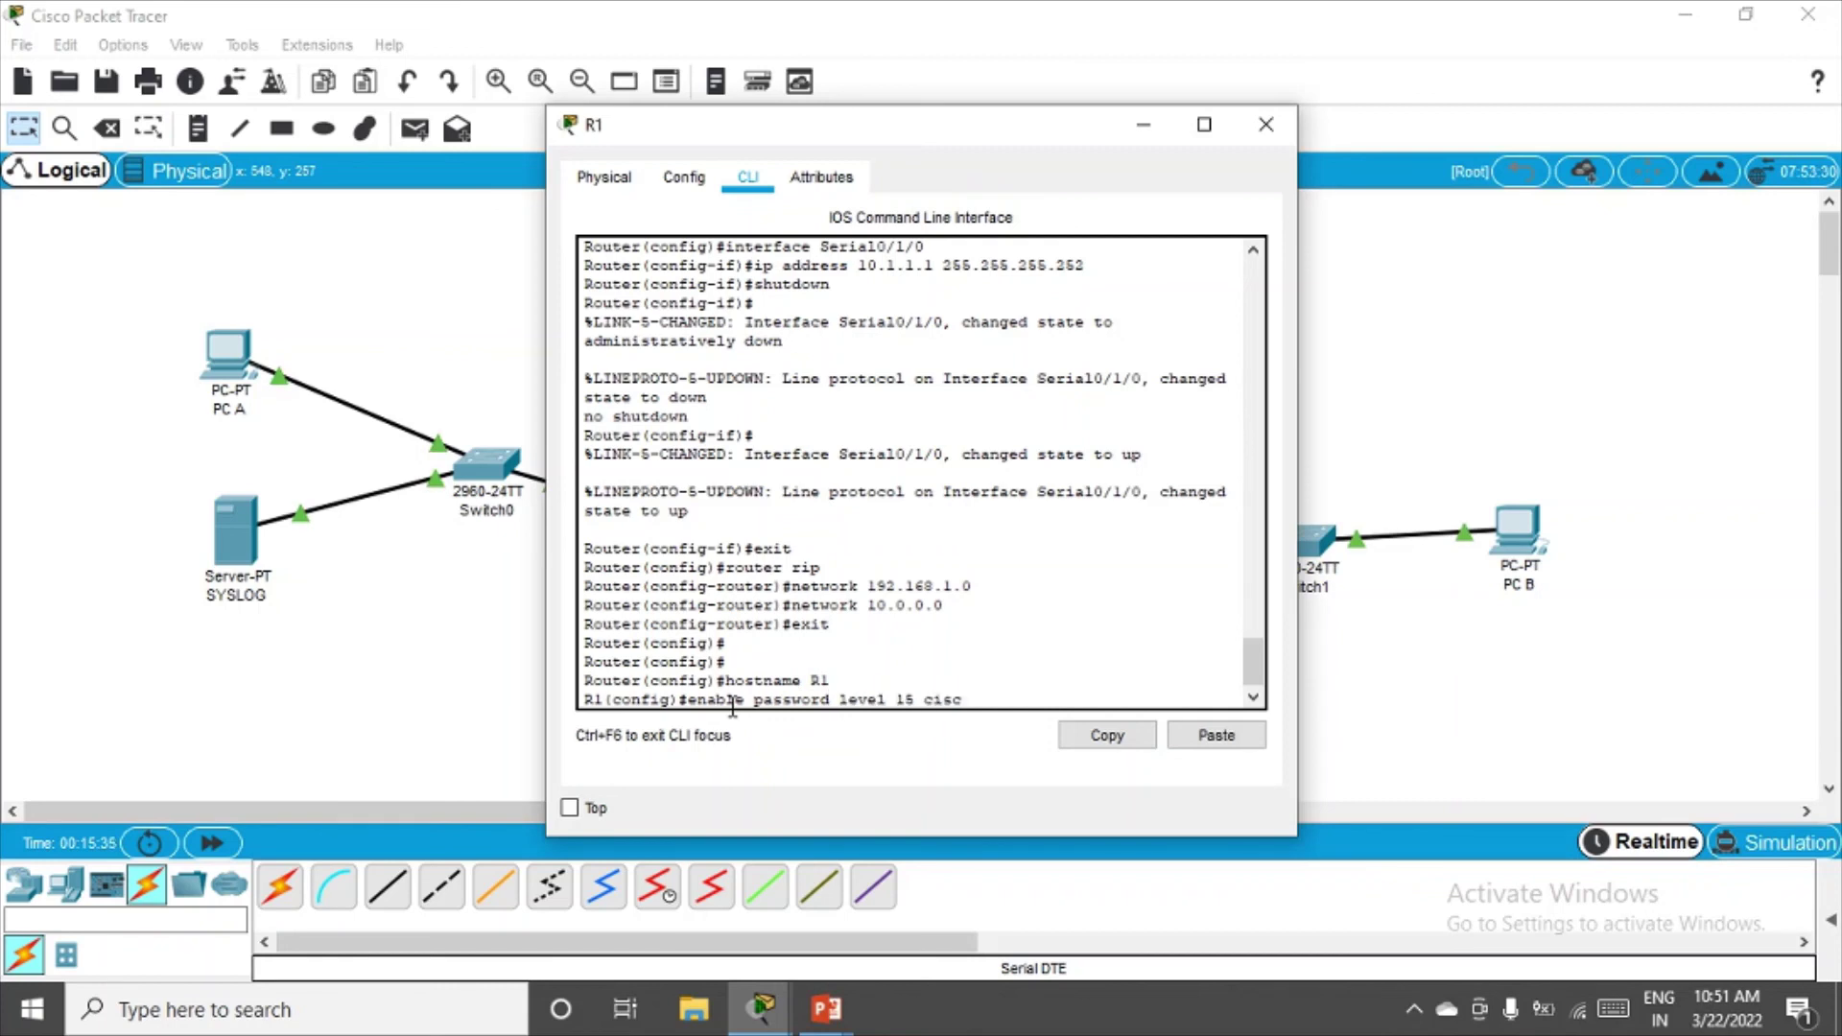
text(o1)
key(Return)
key(Return)
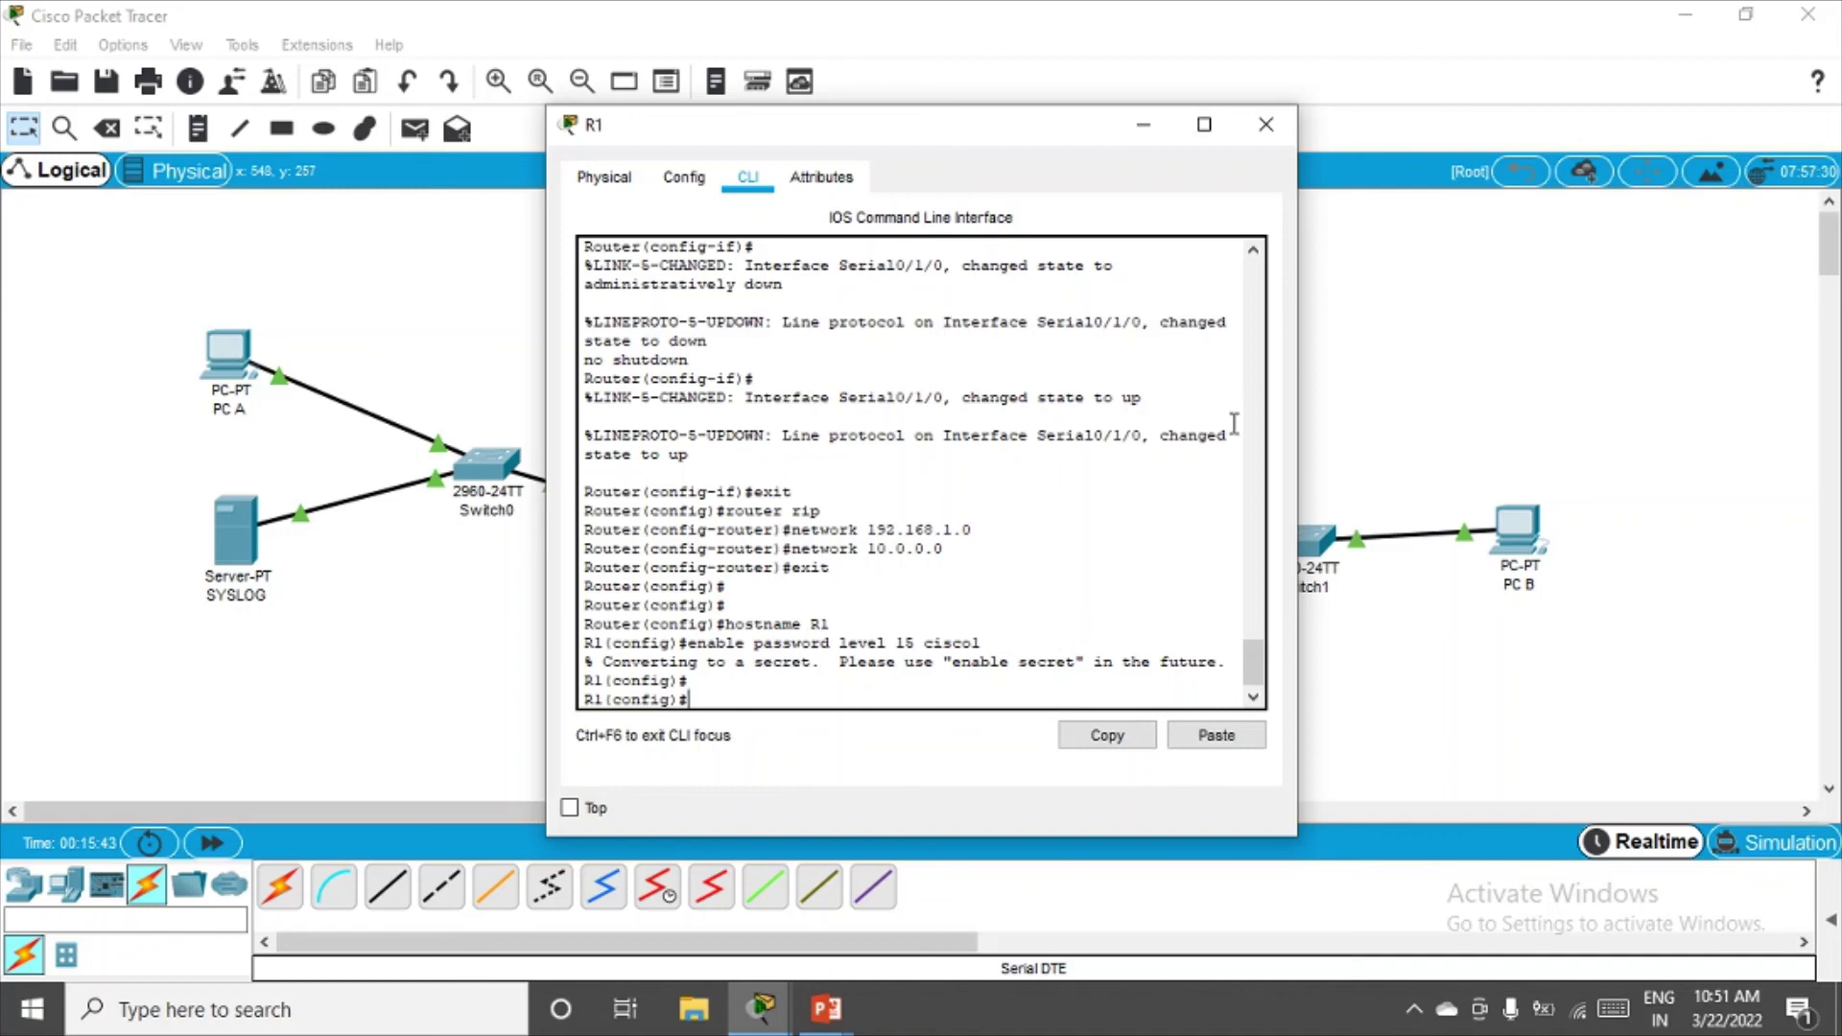
Close the R1 device window to return to the R1–R3 topology canvas
click(1151, 141)
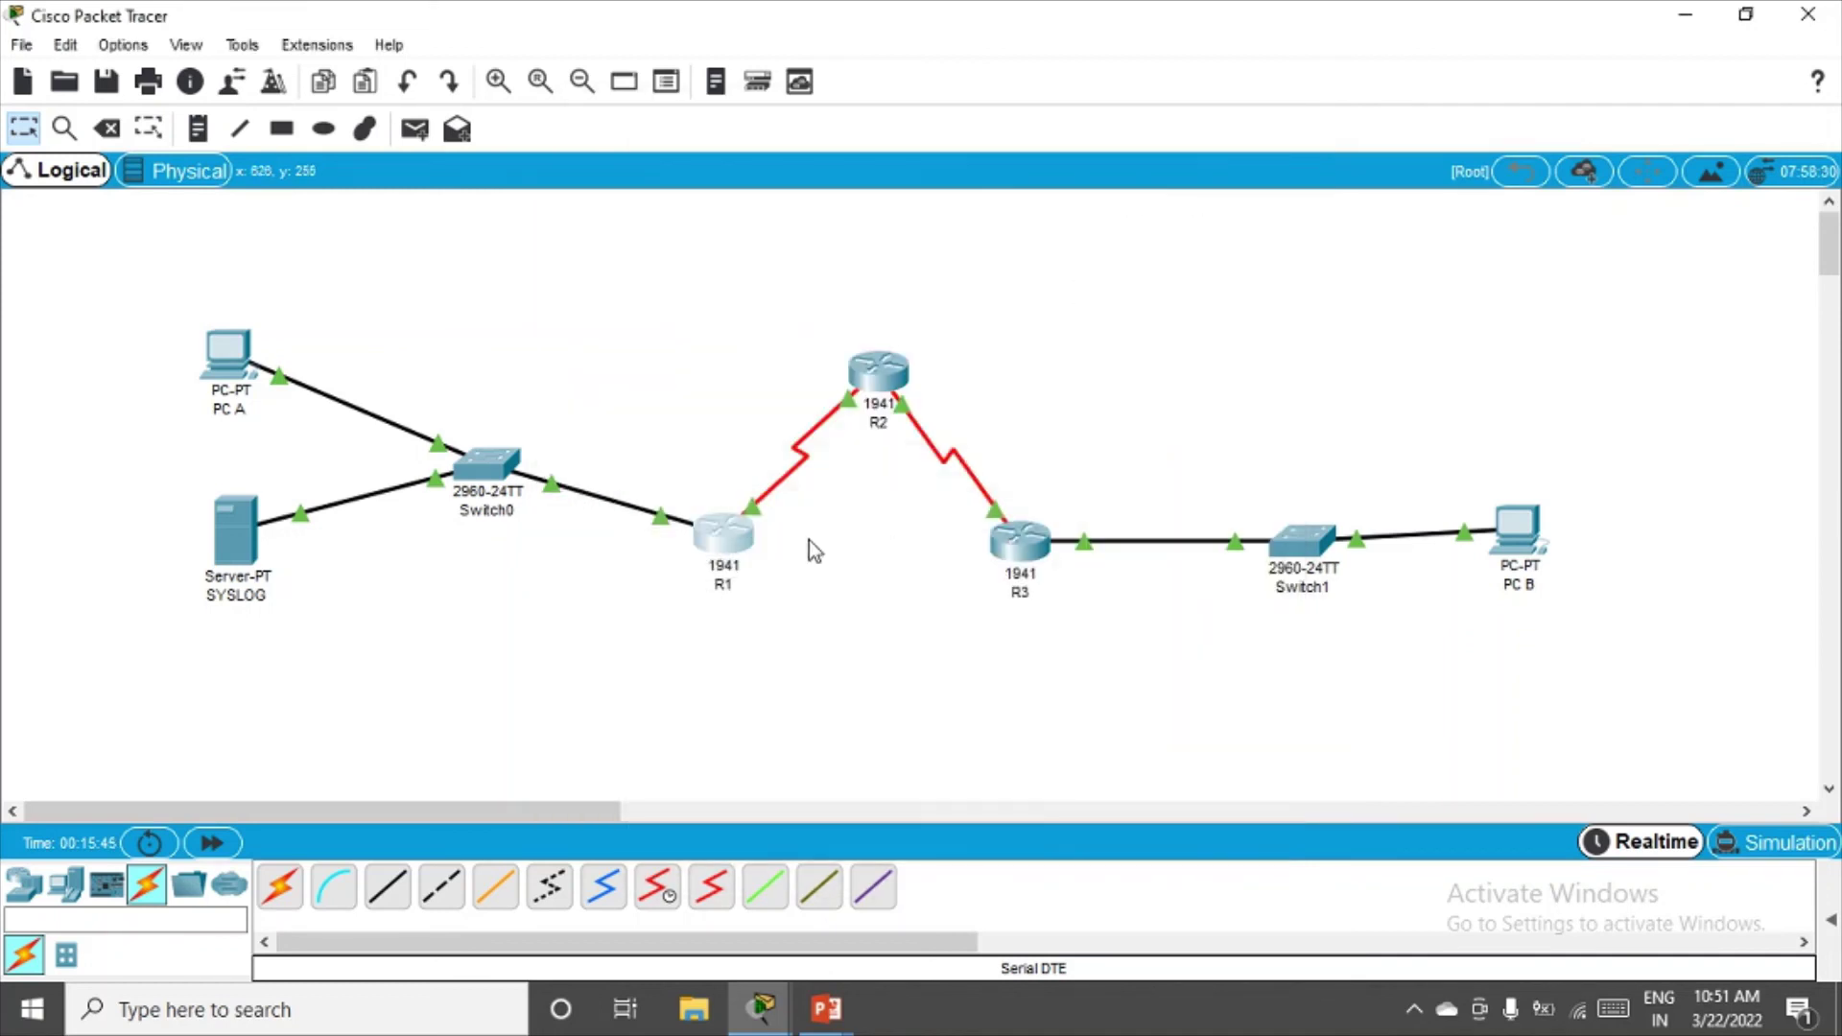